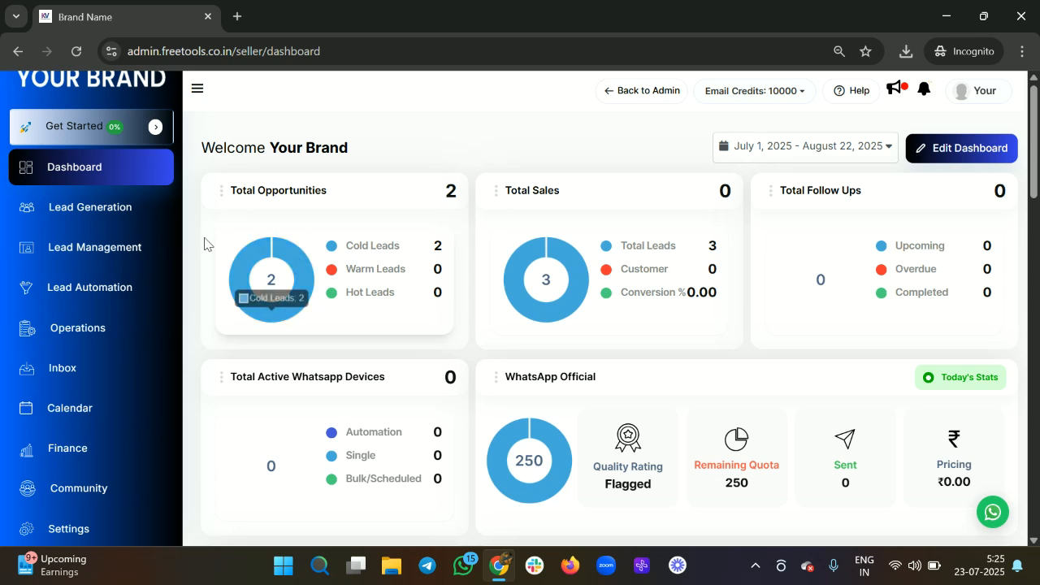
Step: Go from the Lead Management opportunities board to the Pipelines page via the CRM menu
click(111, 249)
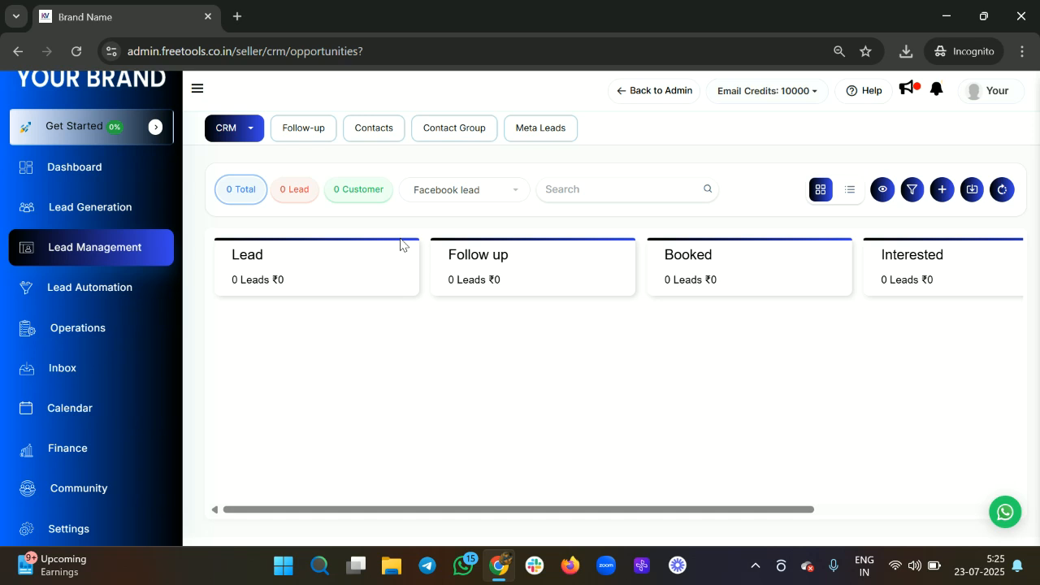
click(254, 134)
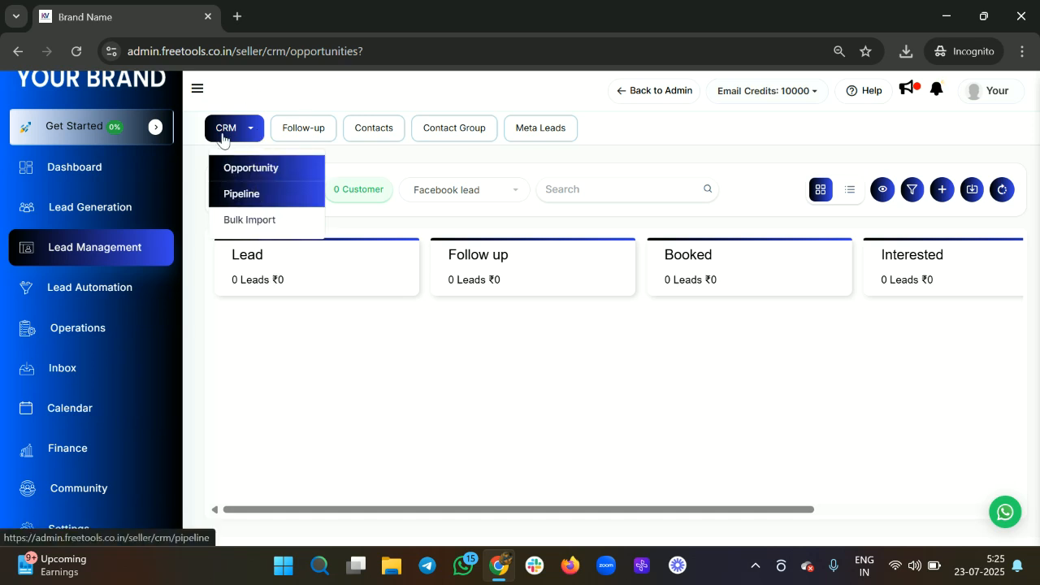
click(263, 209)
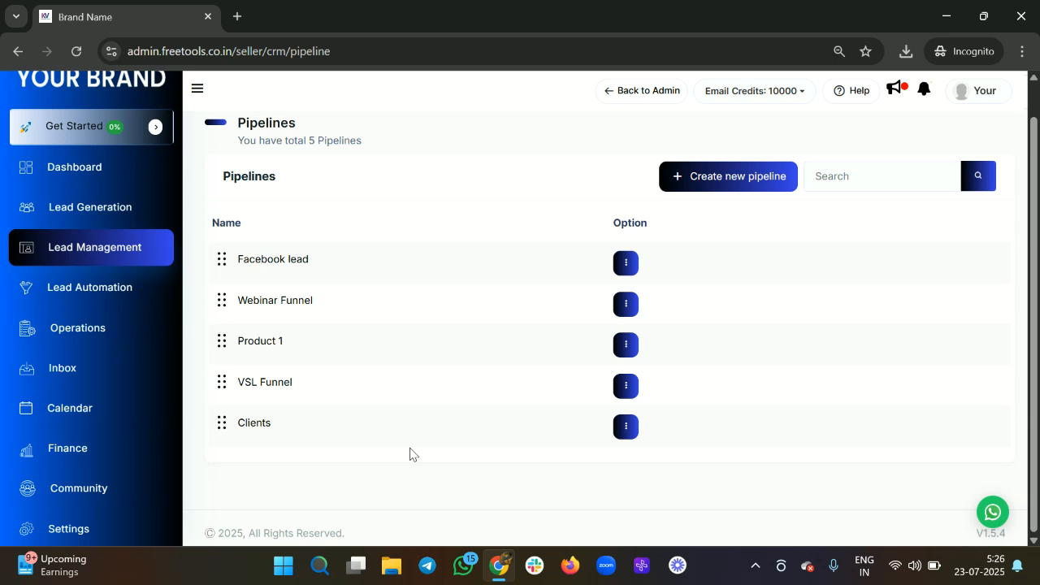
Step: Review Facebook lead's stages (Lead, Follow up, Booked, Interested, Not interested) unsaved, then start a new pipeline
click(625, 264)
click(653, 302)
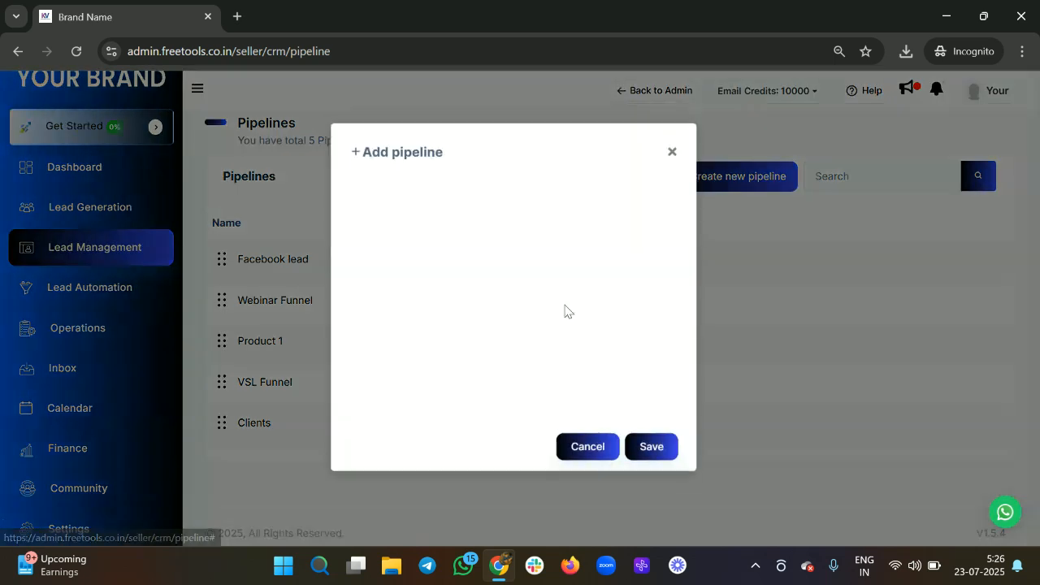
scroll(463, 262, down, 2)
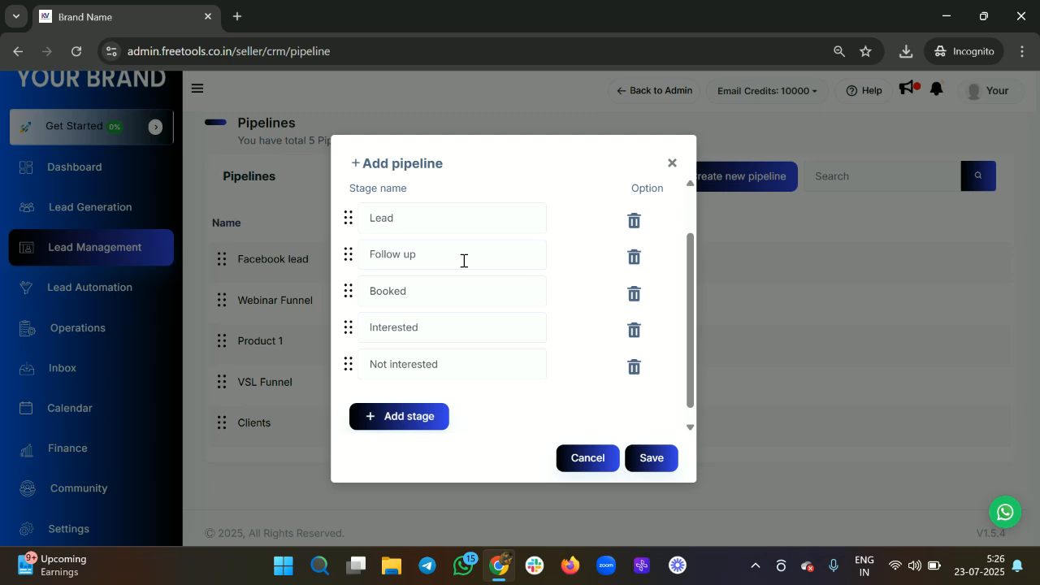
double_click(387, 217)
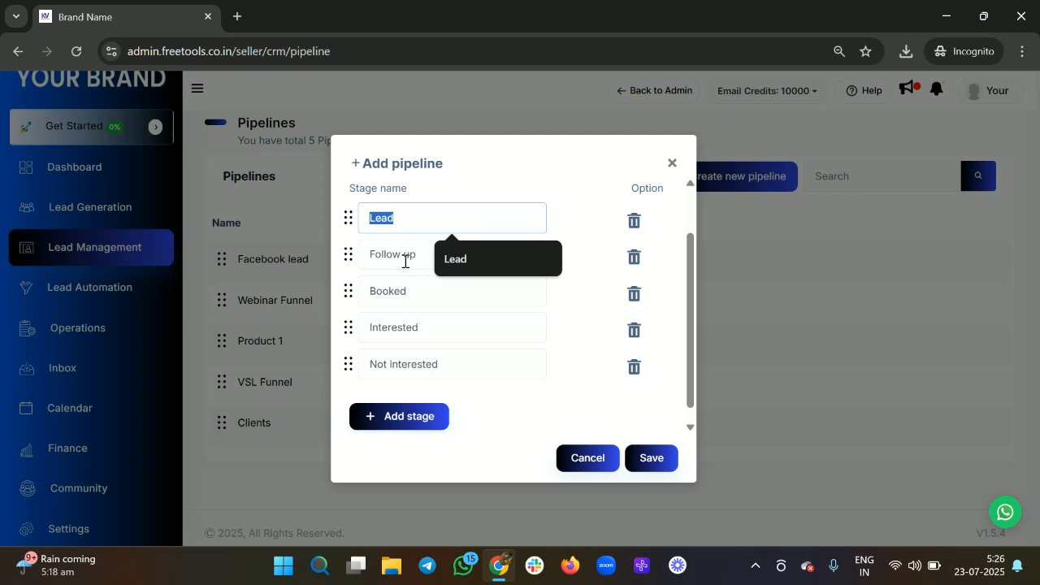
drag(416, 255, 361, 255)
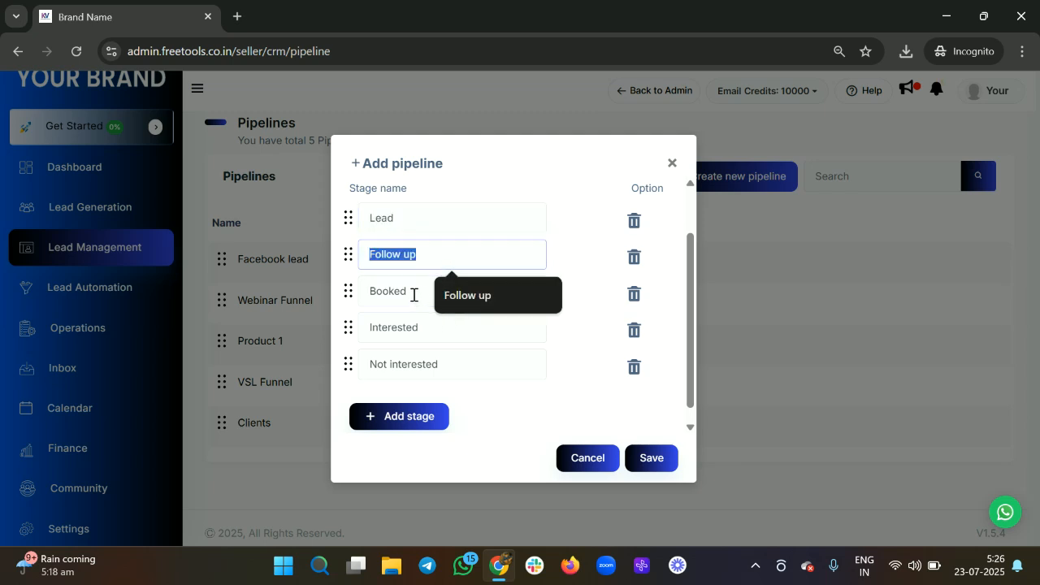
double_click(411, 296)
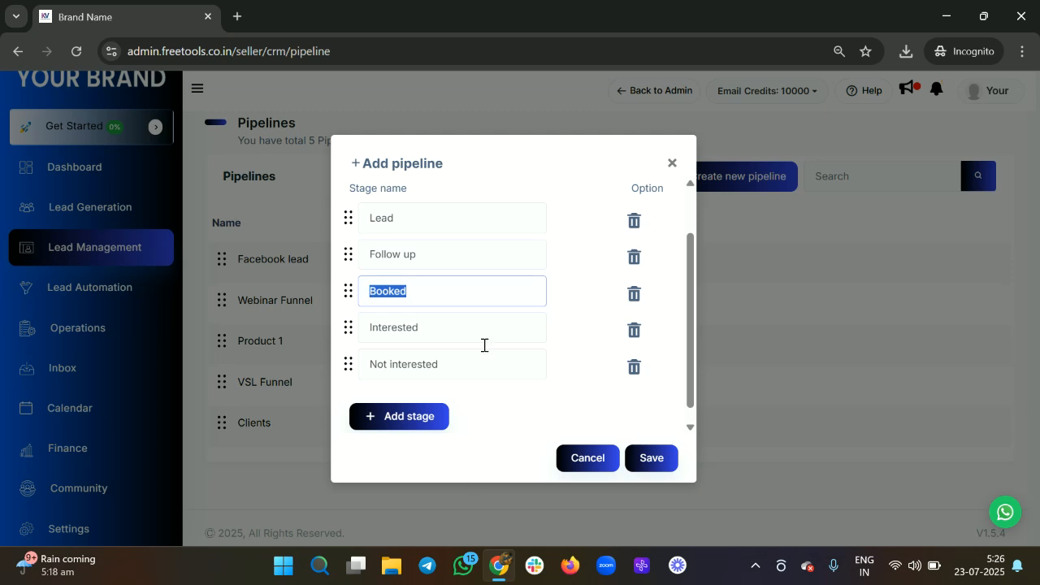
scroll(456, 281, down, 1)
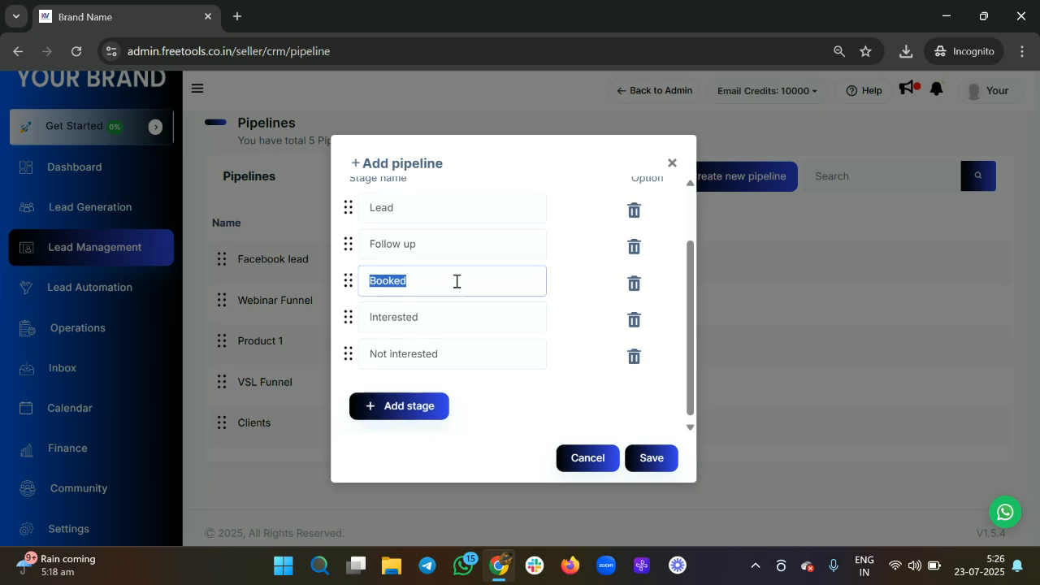
drag(428, 317, 362, 329)
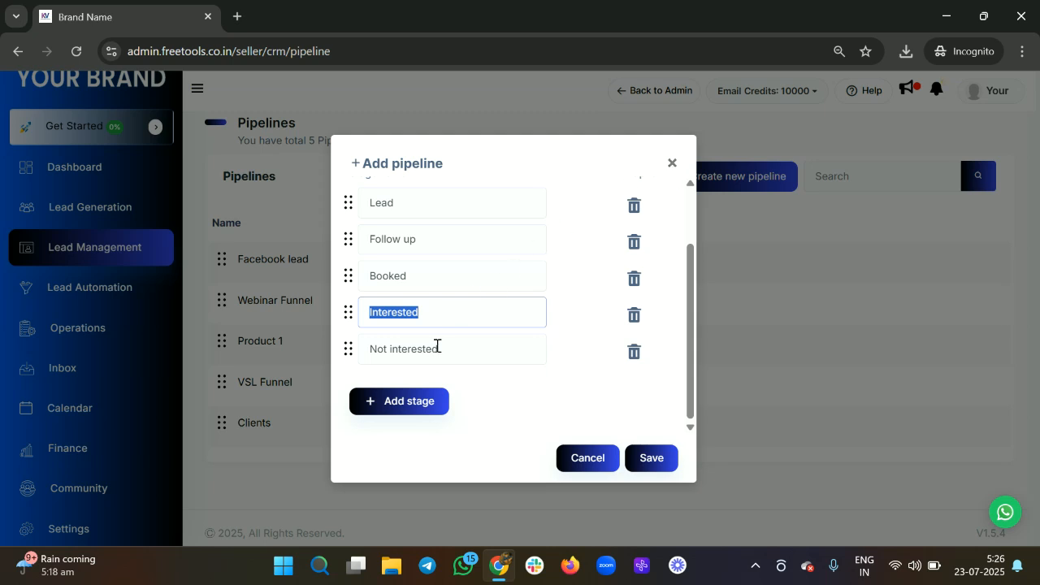
drag(441, 346, 374, 351)
click(673, 164)
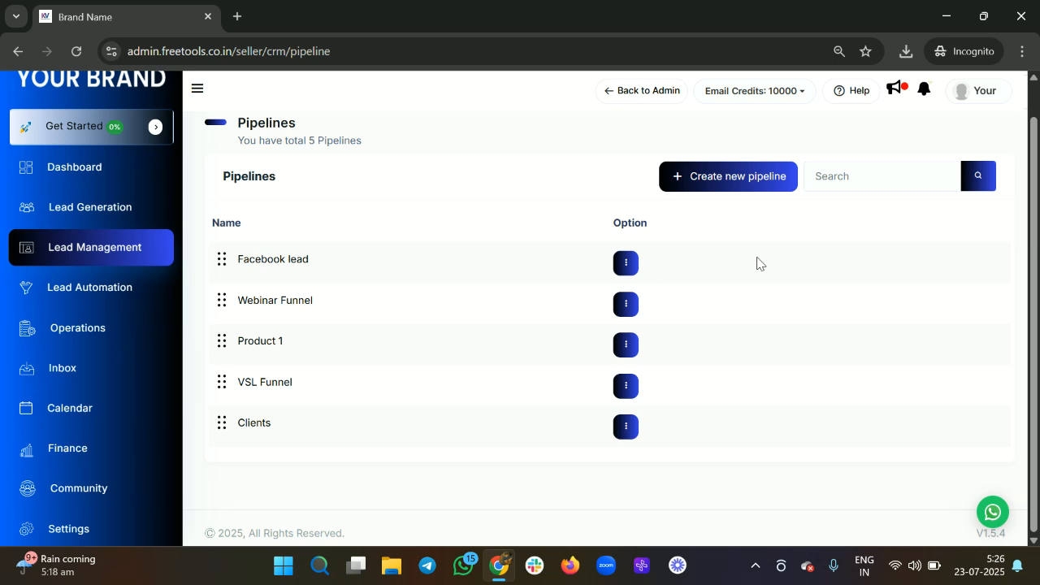
click(732, 186)
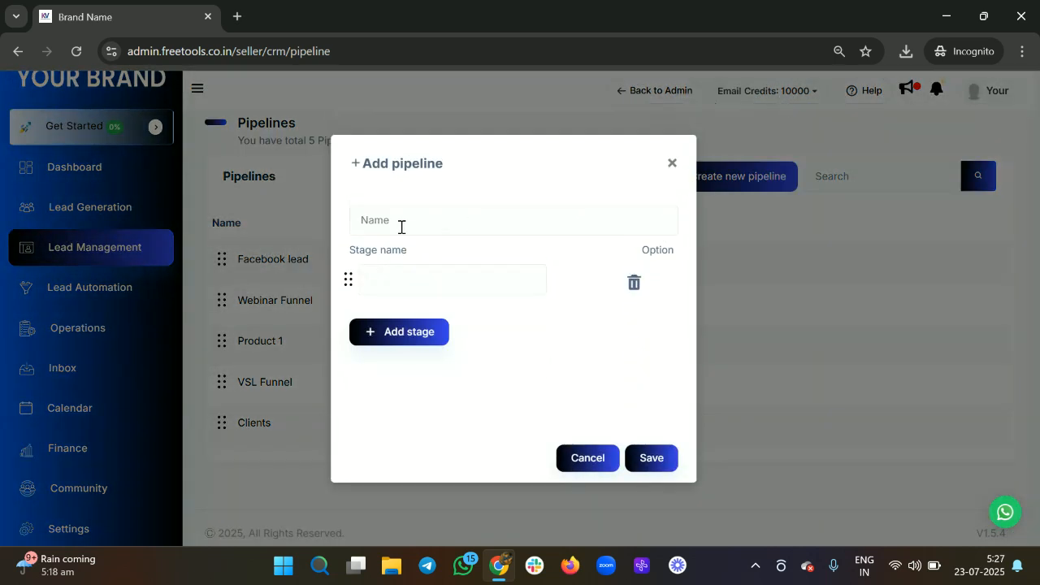
Step: Name the new pipeline 'Leads status' with first stages Lead and Follow up
click(401, 228)
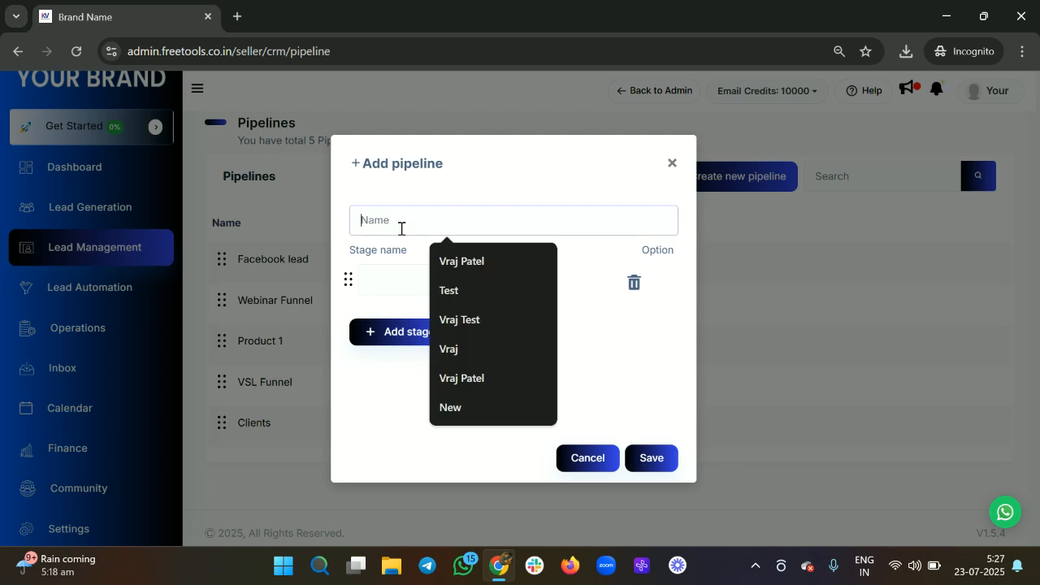
text(Leqads)
key(BackSpace)
key(BackSpace)
key(BackSpace)
key(BackSpace)
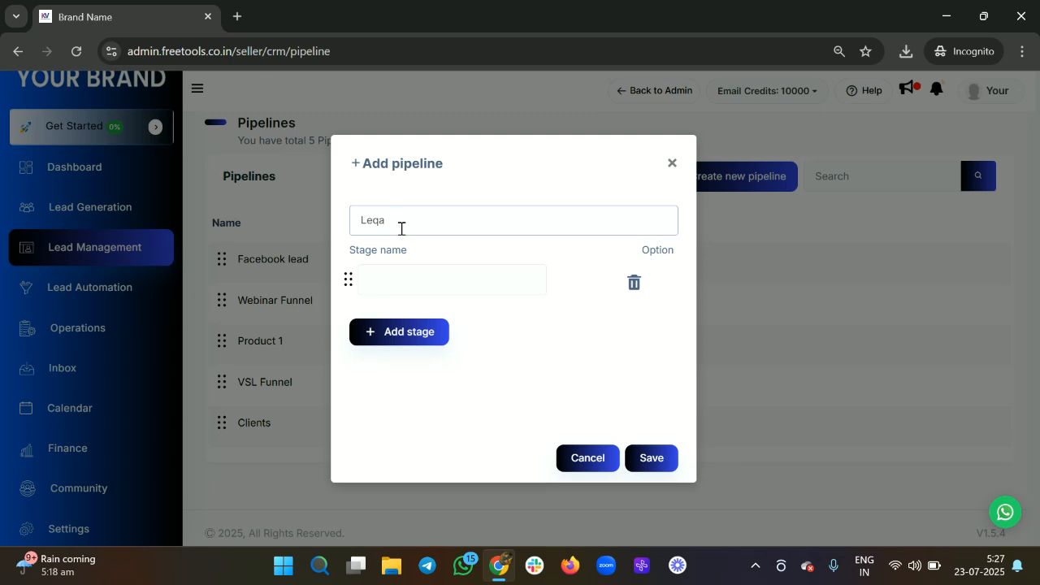
text(ads status)
click(413, 279)
text(4)
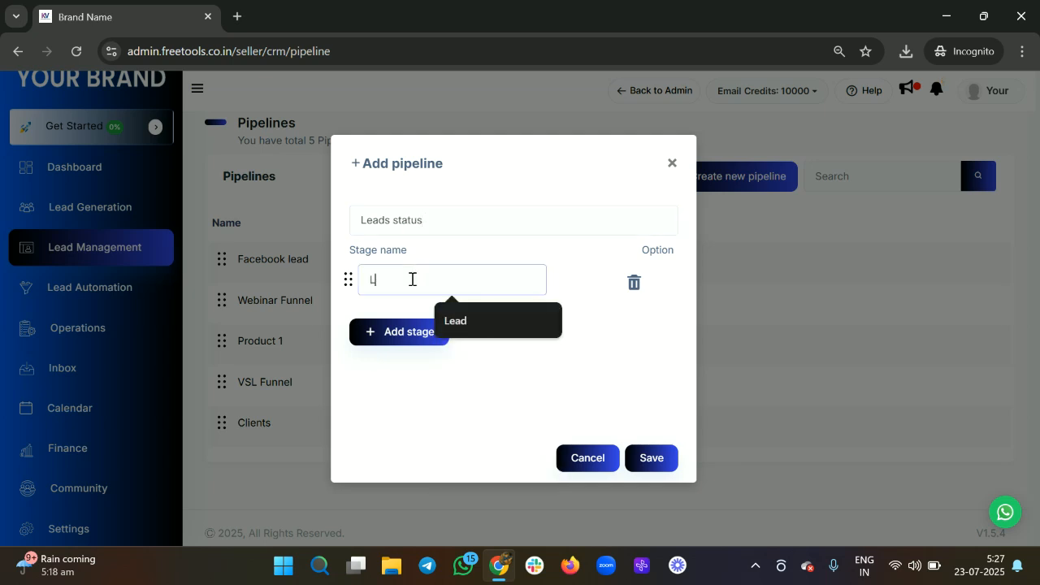
text(ead)
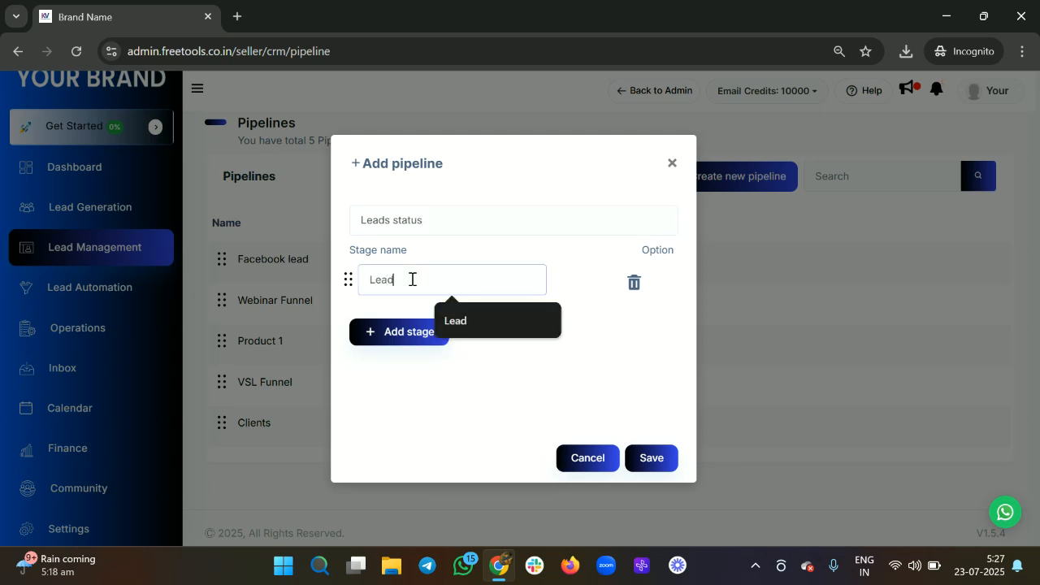
click(383, 332)
click(393, 334)
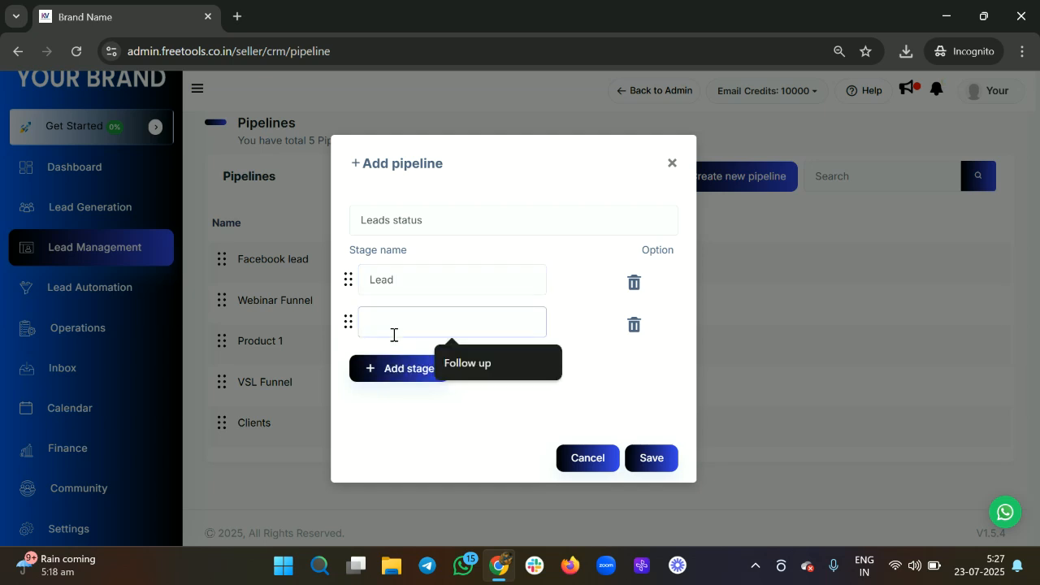
key(Down)
key(Return)
Step: Add the stages Calendar booked and Calendar follow up
click(394, 368)
click(386, 364)
text(Calendar booked)
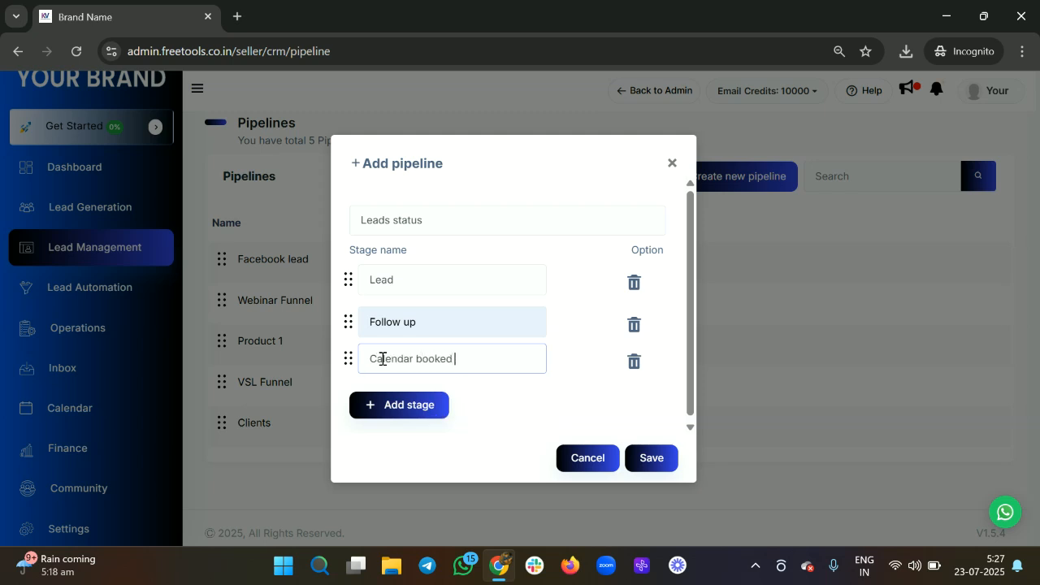
click(378, 405)
click(396, 393)
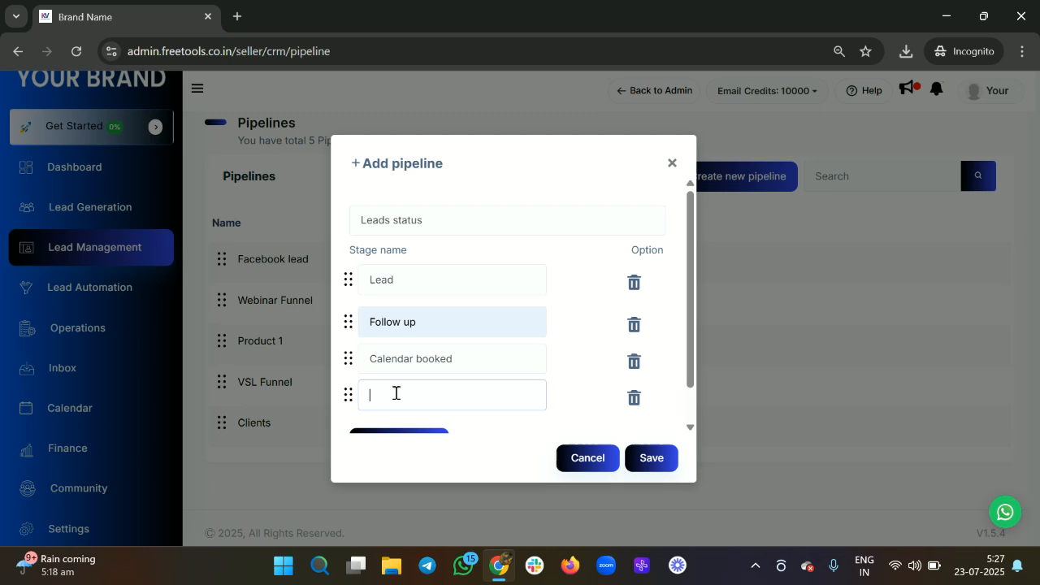
text(Calendar follow uo)
key(BackSpace)
text(p)
Step: Add the stages Interested and Not Interested
scroll(396, 393, down, 1)
click(390, 402)
scroll(390, 402, down, 1)
click(383, 355)
text(Intrested)
key(Left)
key(Left)
key(Left)
key(Left)
key(Left)
key(Left)
text(e)
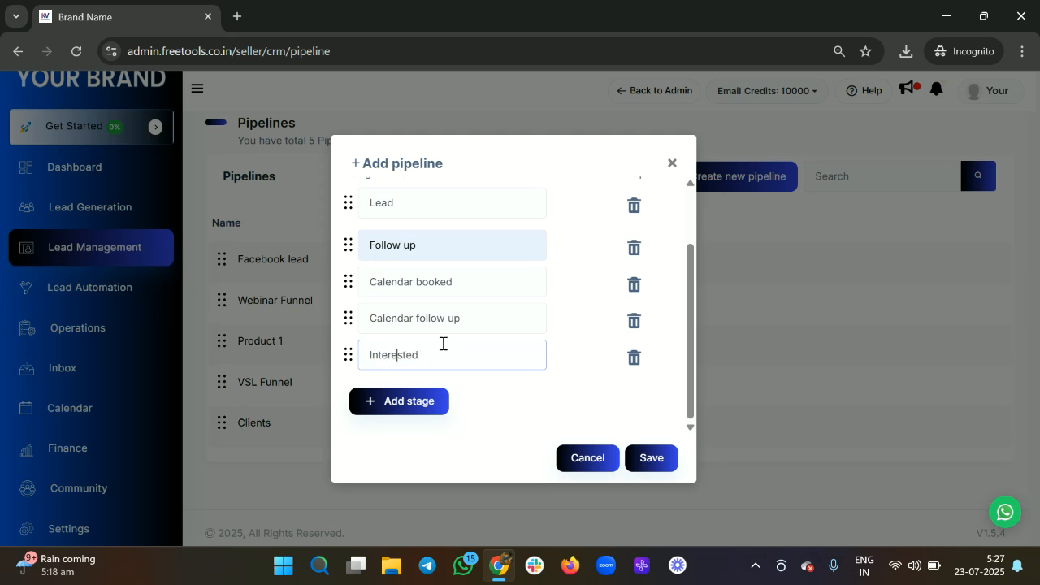
click(423, 399)
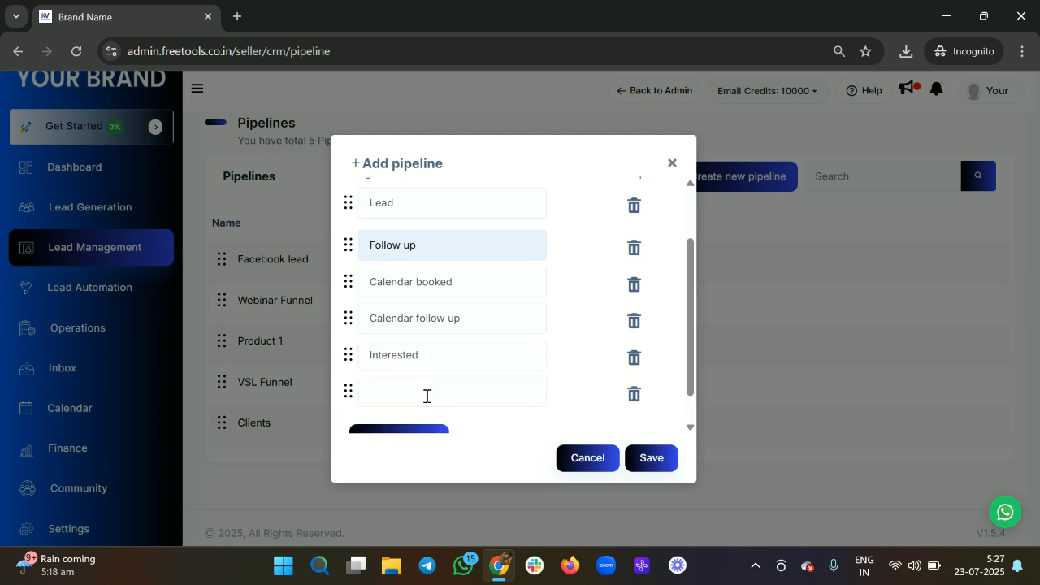
click(406, 385)
text(Not I)
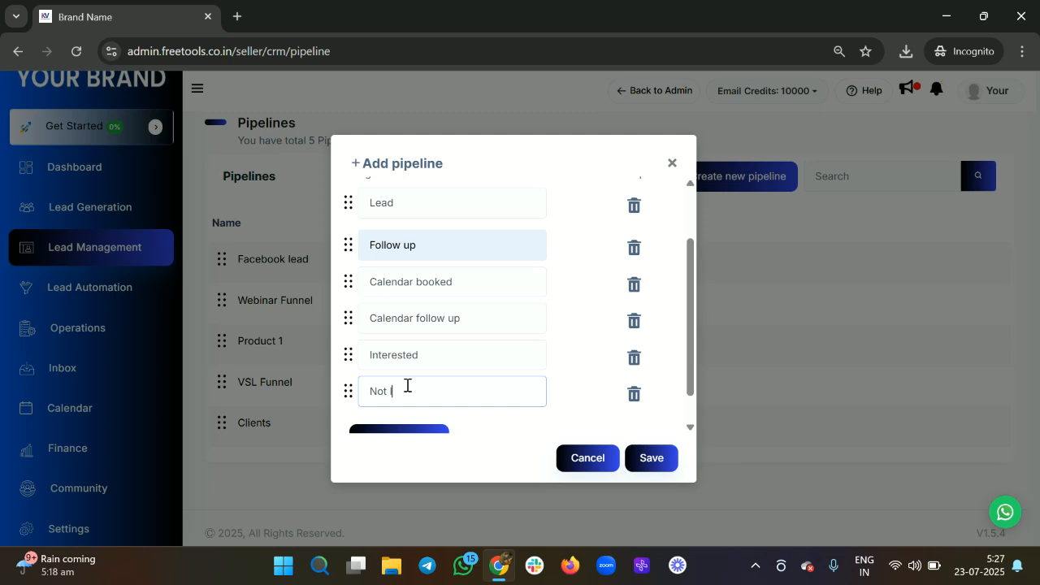
text(nterested)
Step: Check the six stages and save the Leads status pipeline
scroll(547, 335, down, 1)
scroll(546, 336, up, 2)
scroll(546, 335, up, 1)
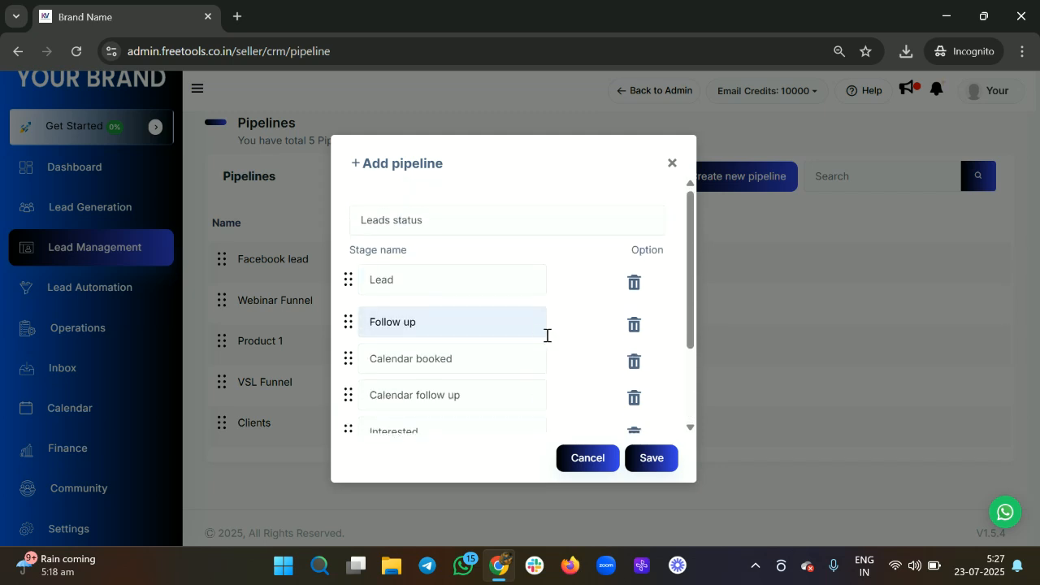
scroll(546, 335, down, 1)
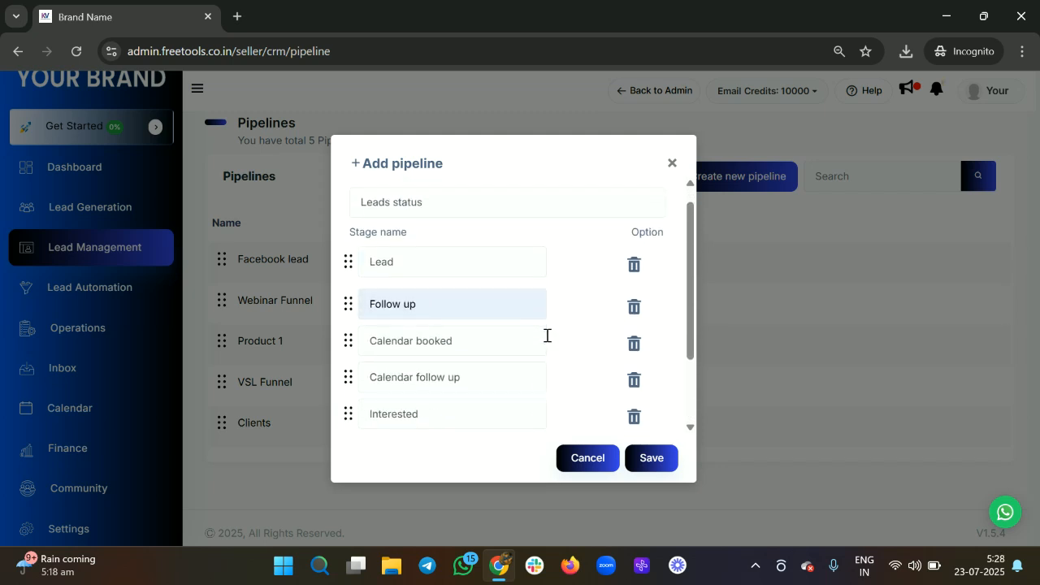
scroll(546, 336, down, 1)
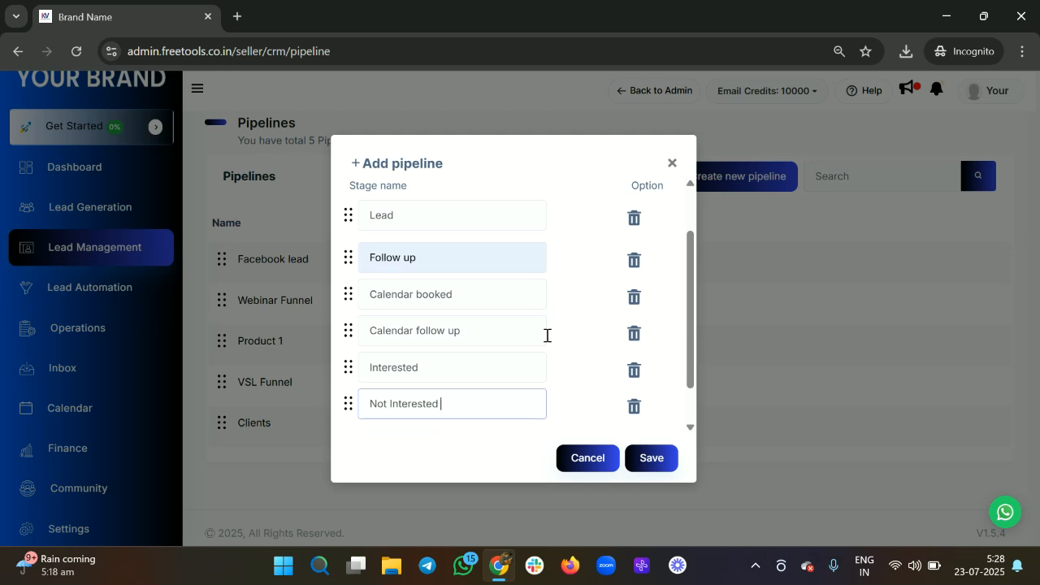
click(650, 459)
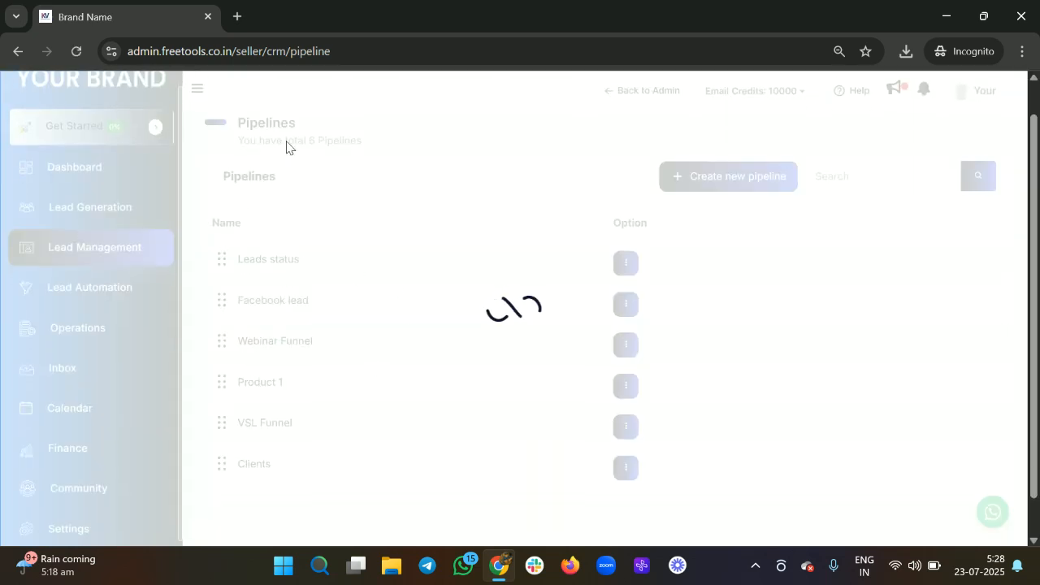
Step: View the Leads status stage columns on the Opportunity board, then bring up CSV opportunity import
click(241, 136)
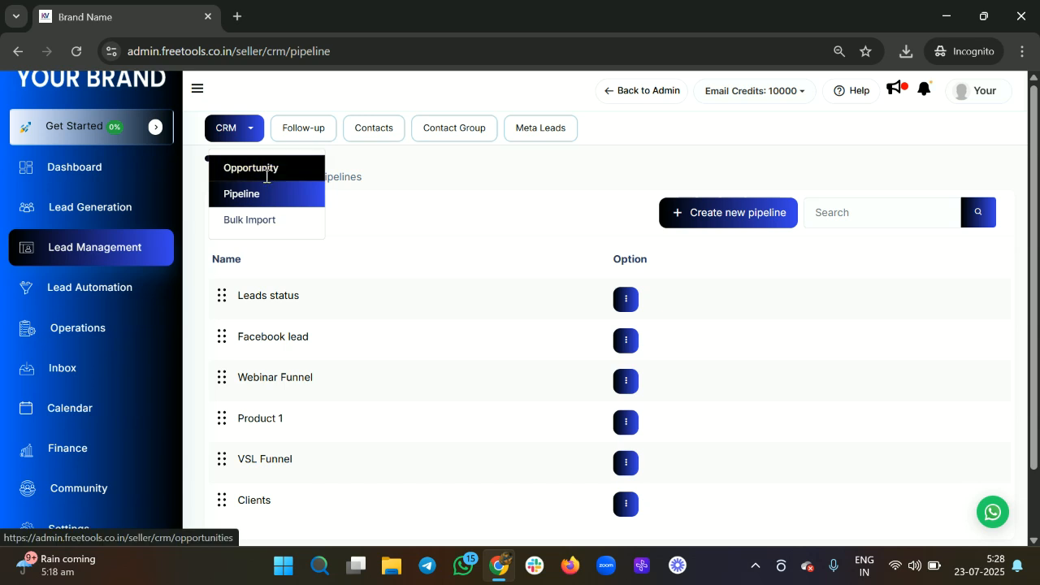
click(262, 172)
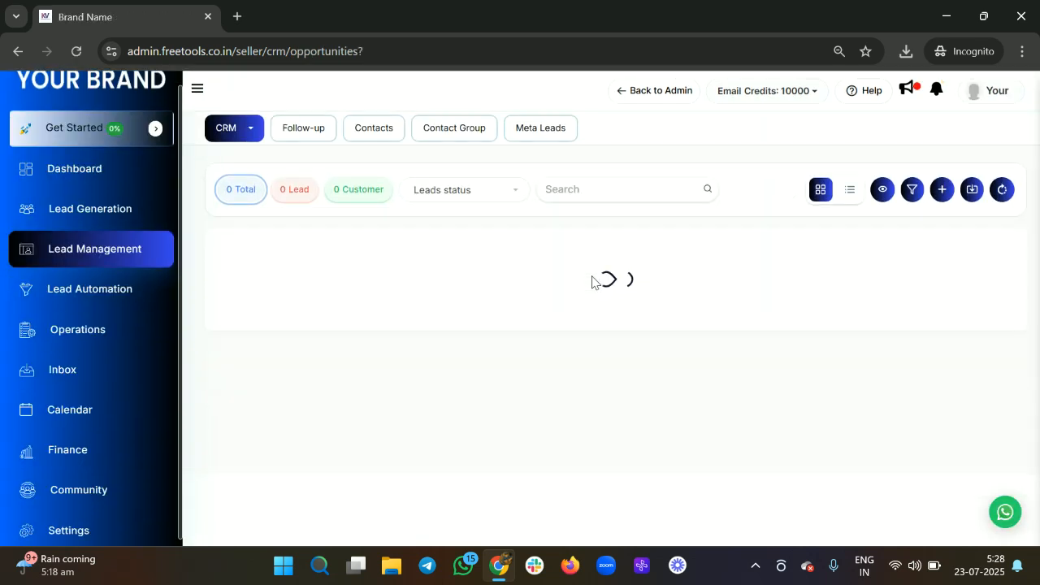
scroll(410, 330, right, 5)
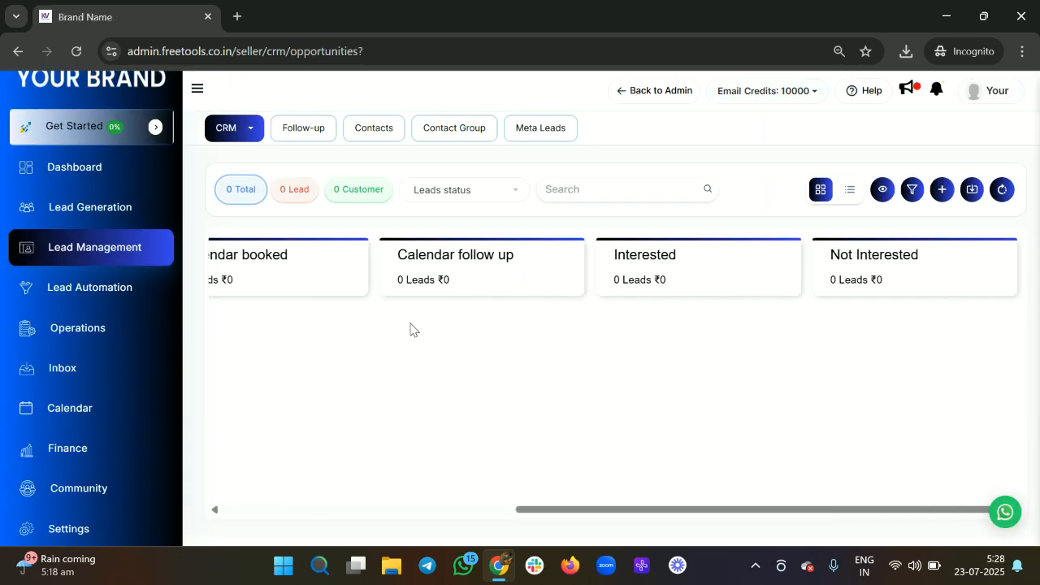
scroll(411, 330, left, 5)
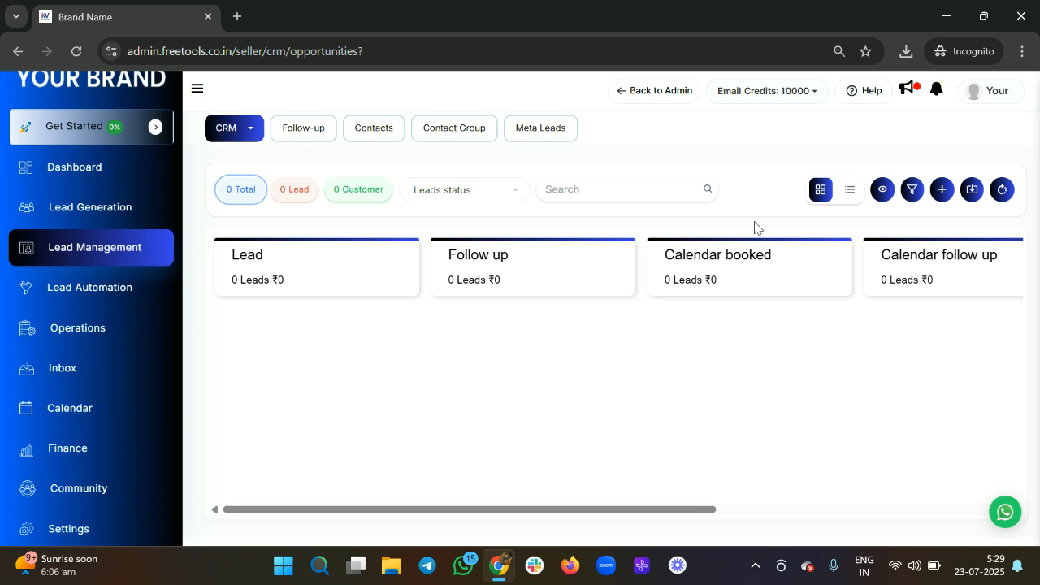
click(973, 190)
Step: Download and save the sample opportunity import file
scroll(668, 337, down, 1)
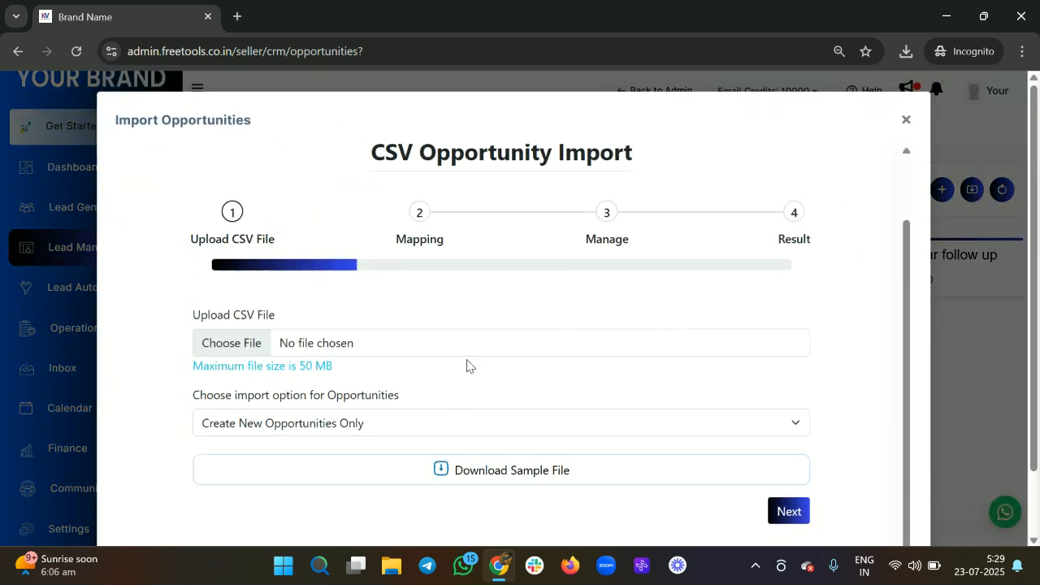
scroll(434, 439, down, 1)
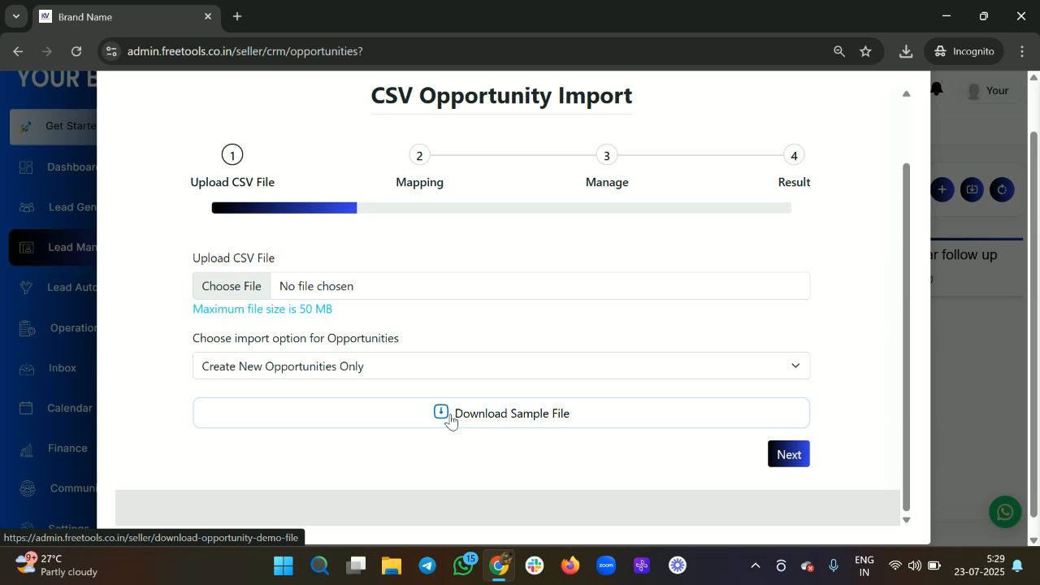
click(451, 420)
click(371, 356)
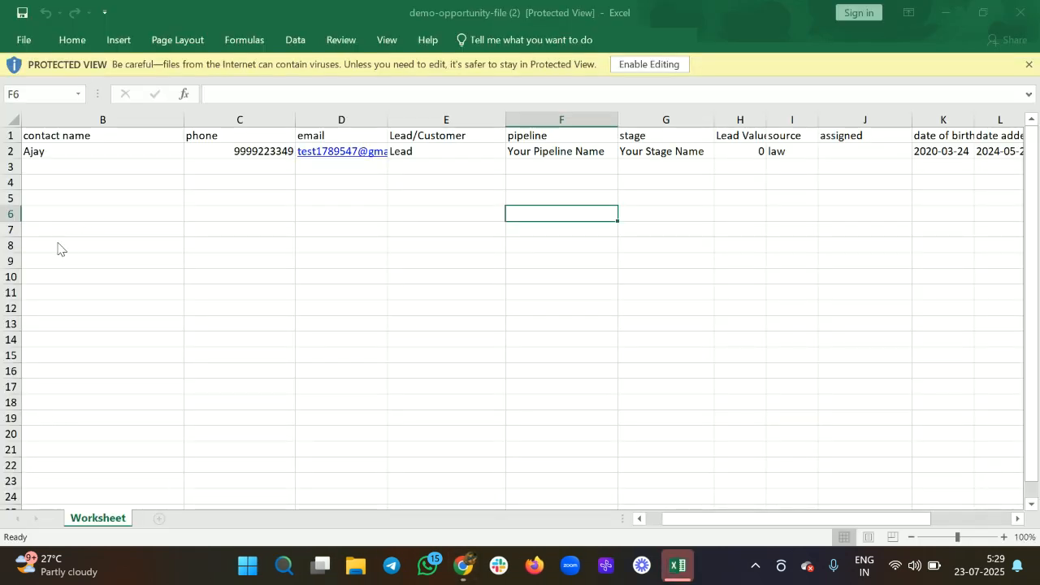
Step: Enable editing and rename the sample contact in B2 to 'lead 1'
double_click(132, 152)
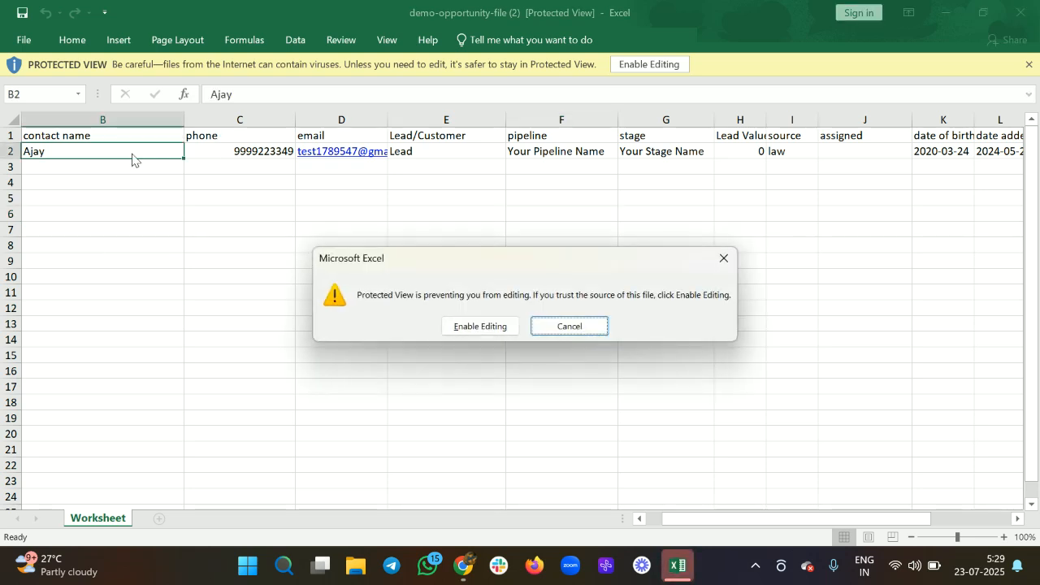
click(496, 327)
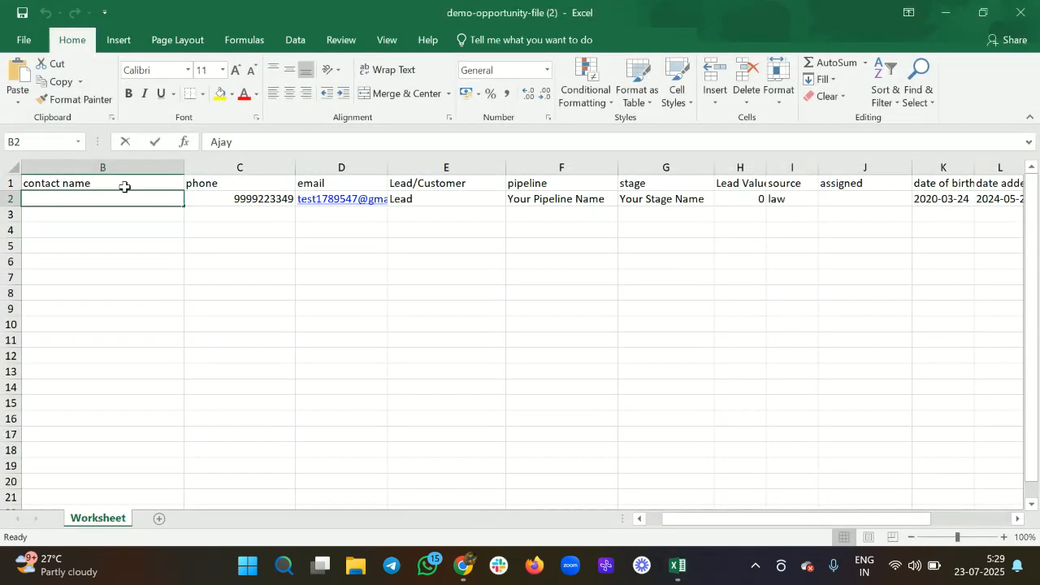
text(lead)
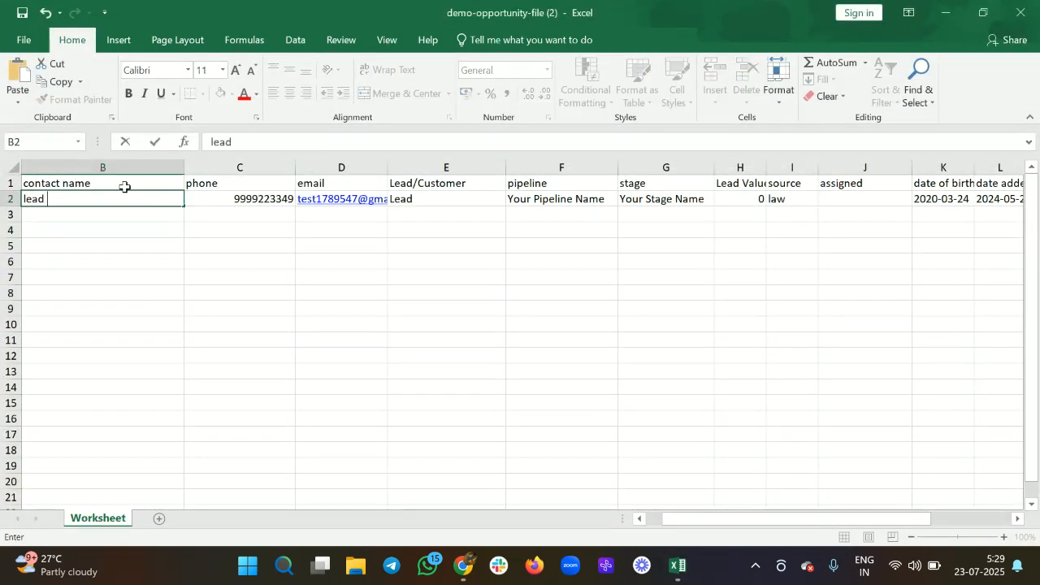
text( 1)
scroll(132, 225, left, 1)
scroll(132, 225, left, 1)
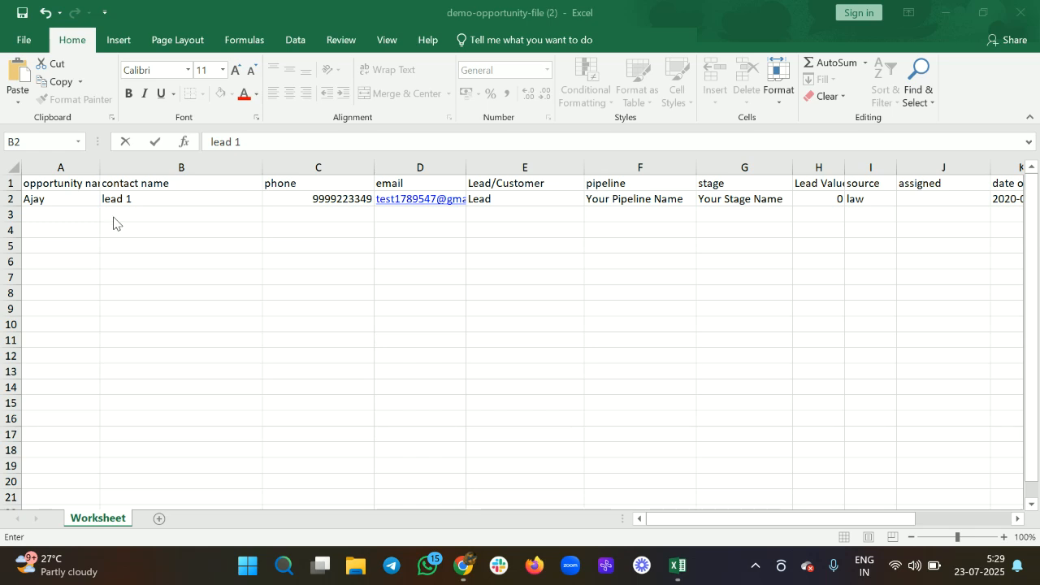
click(85, 217)
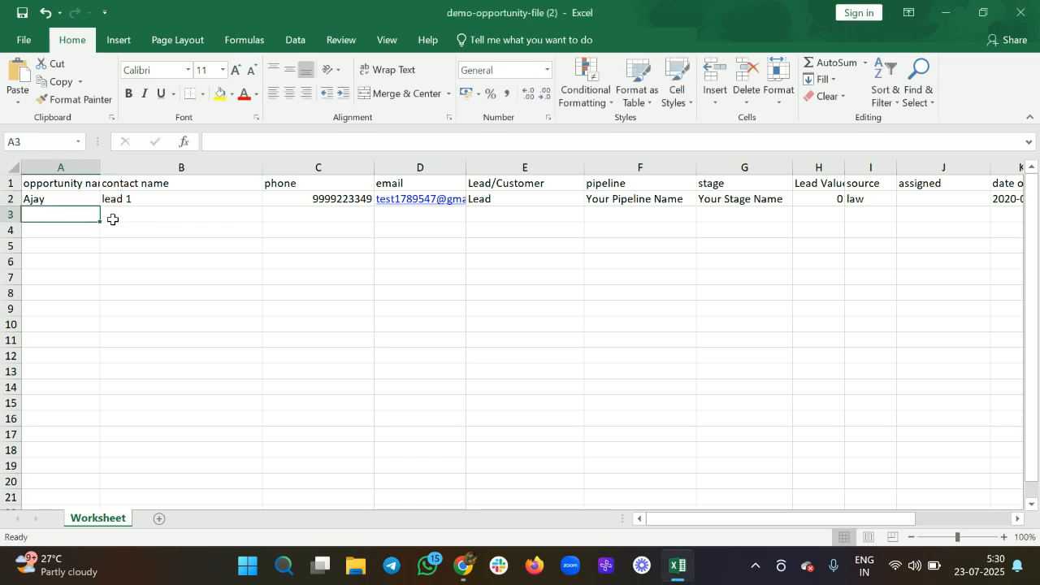
Step: Enter 'lead 2' in A3 and B3 and fill in its phone number
text(lead 2)
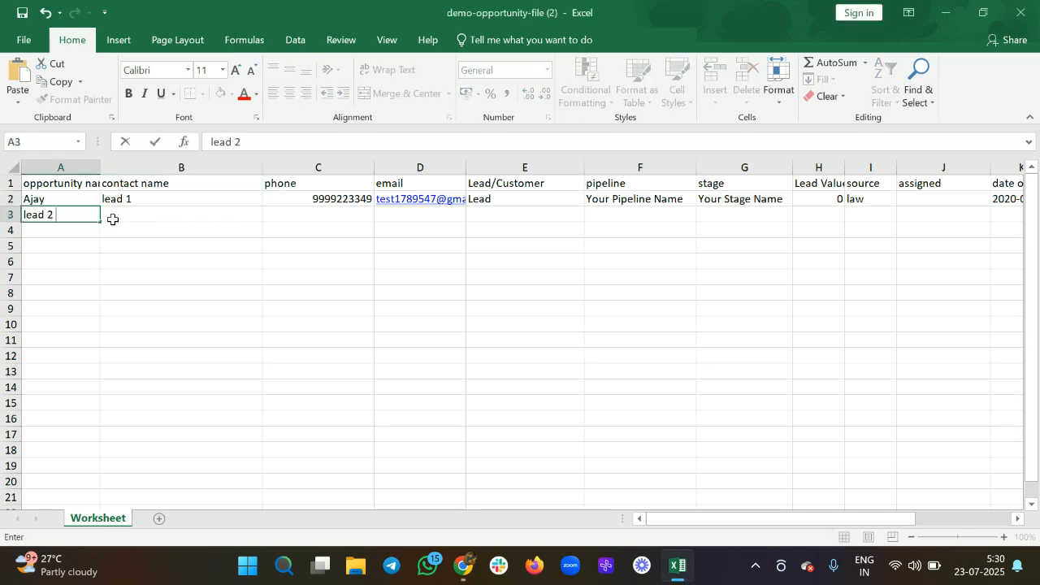
click(112, 221)
text(lead 2)
key(Tab)
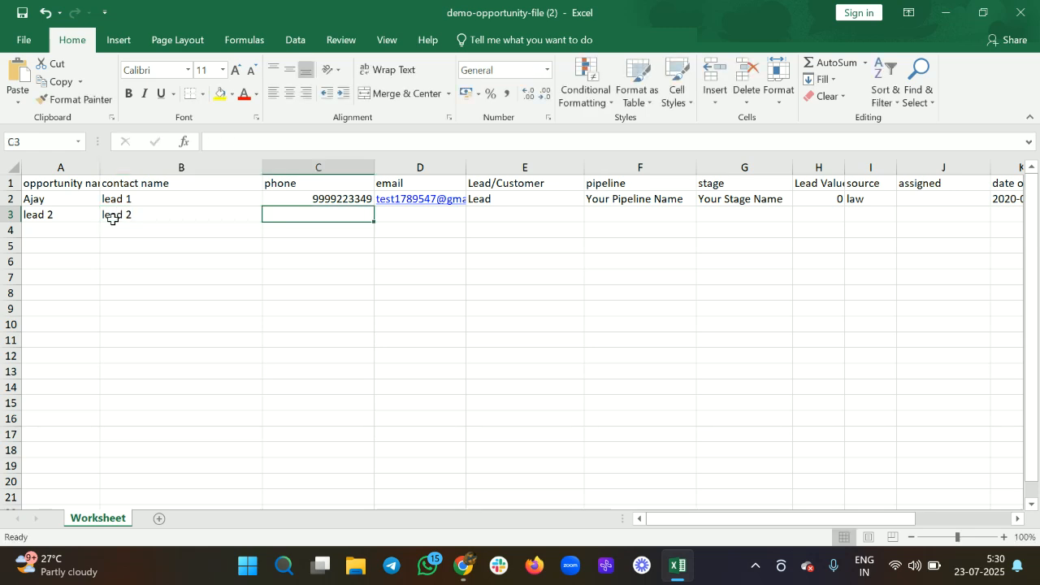
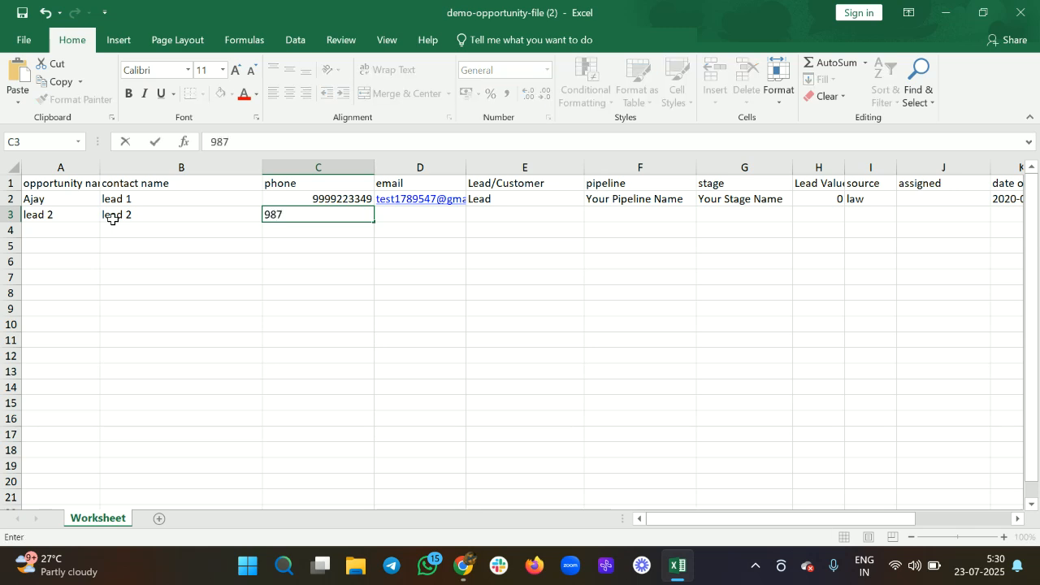
key(Tab)
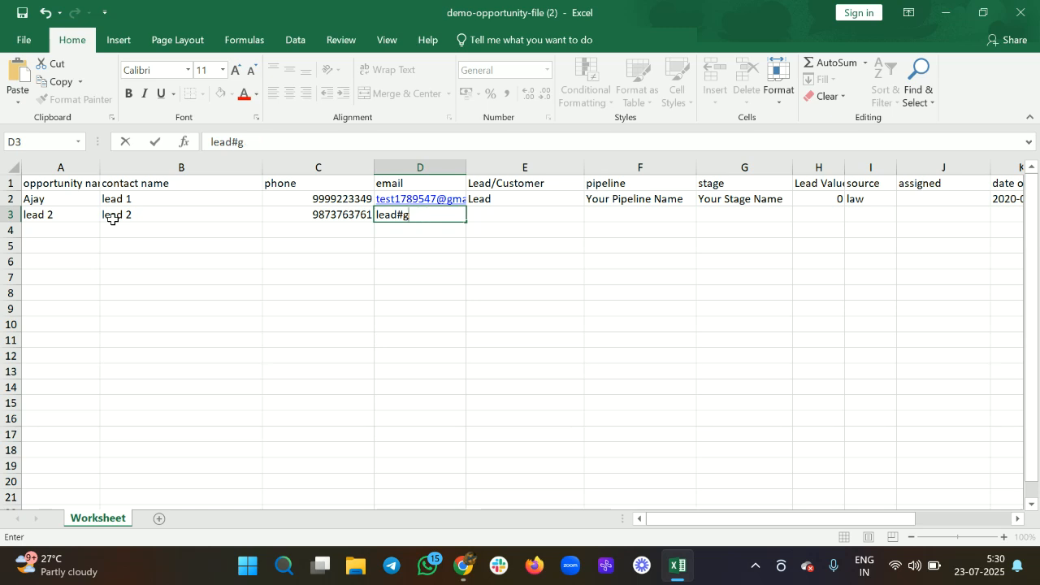
Step: Add lead 2's e-mail address and type Lead, then clear the placeholder pipeline in F2
key(ctrl+Return)
key(Tab)
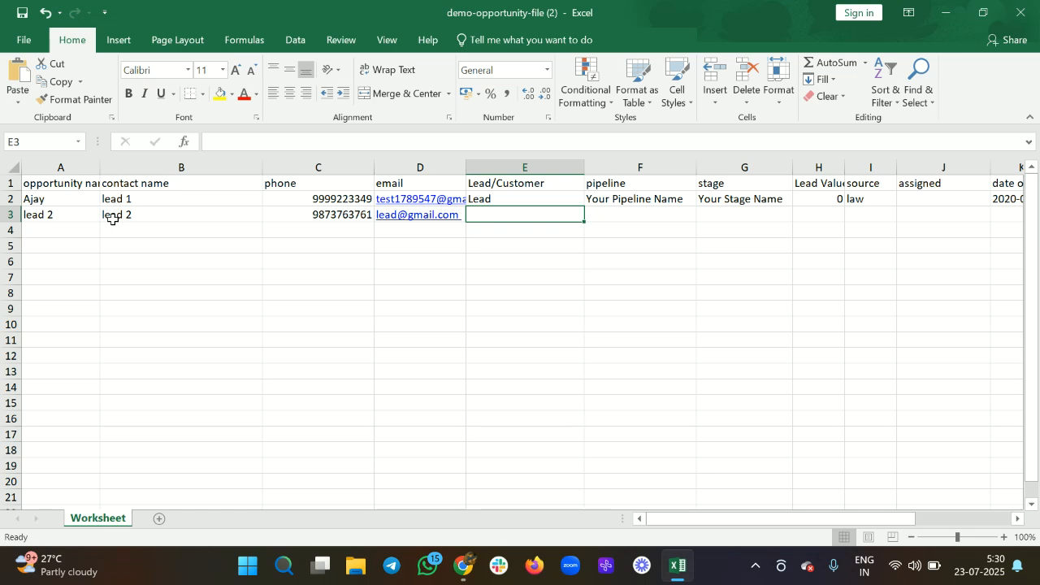
text(Lead)
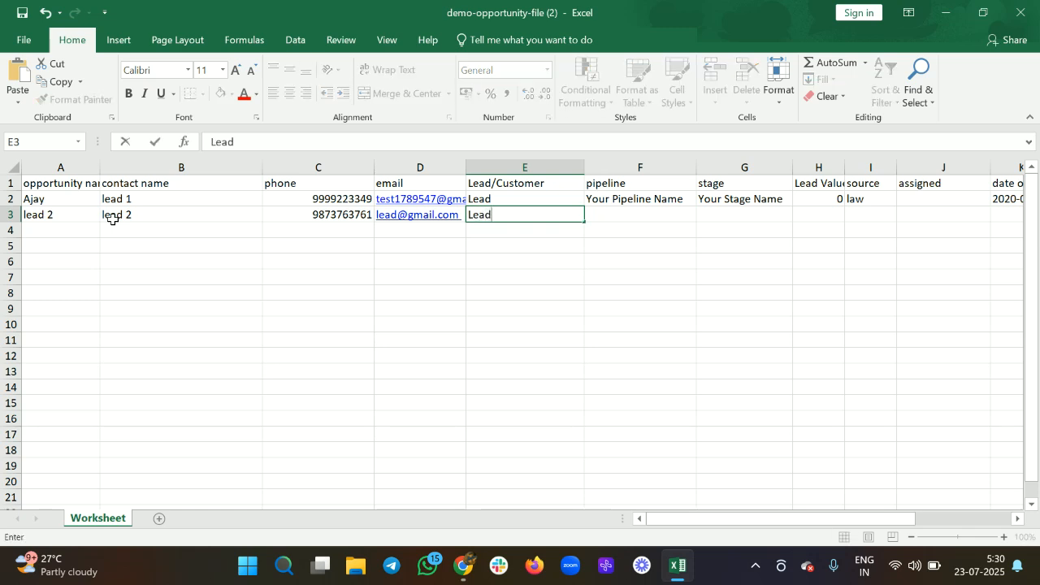
key(Tab)
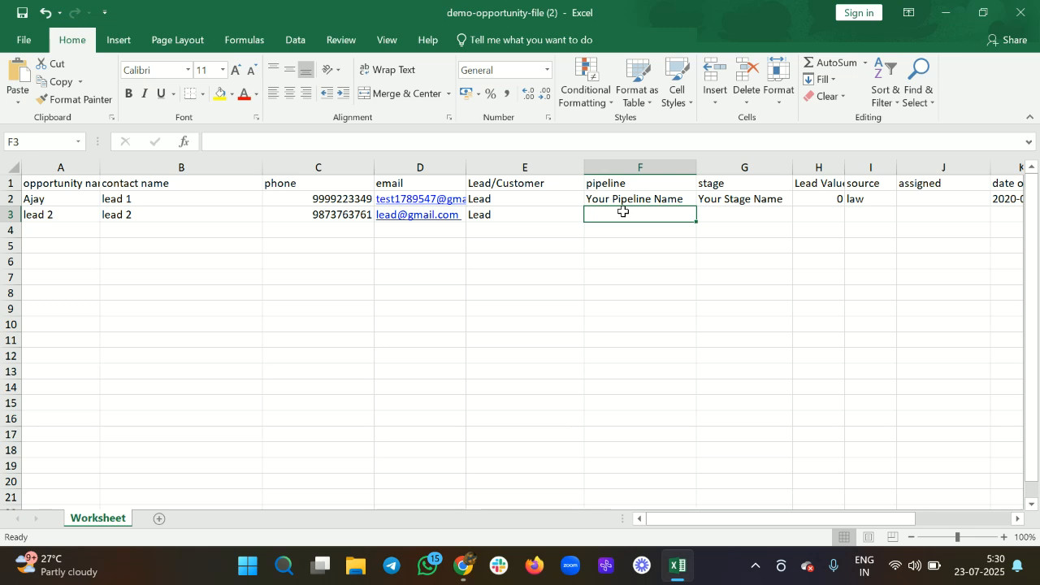
click(643, 203)
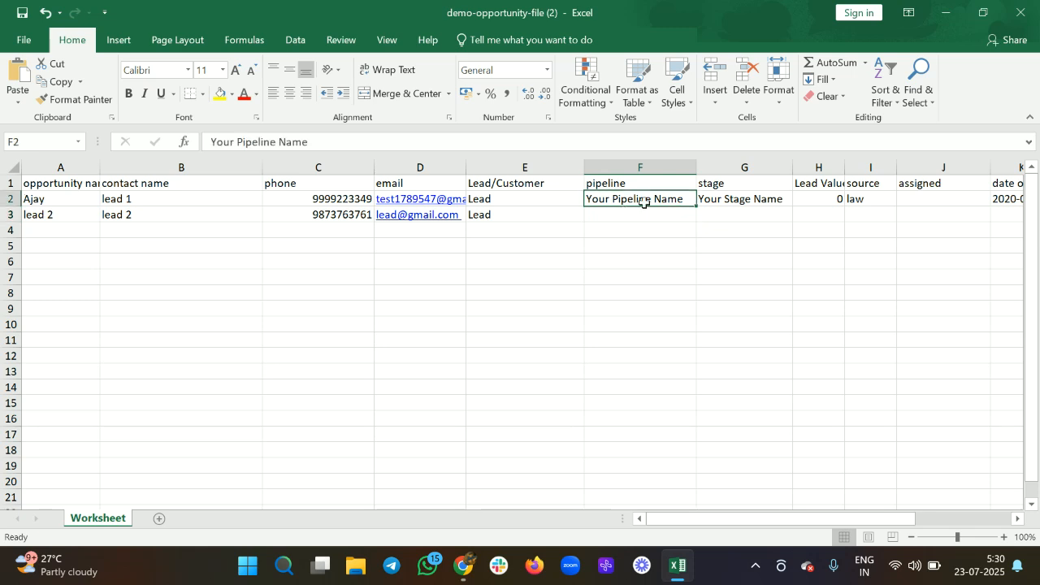
key(BackSpace)
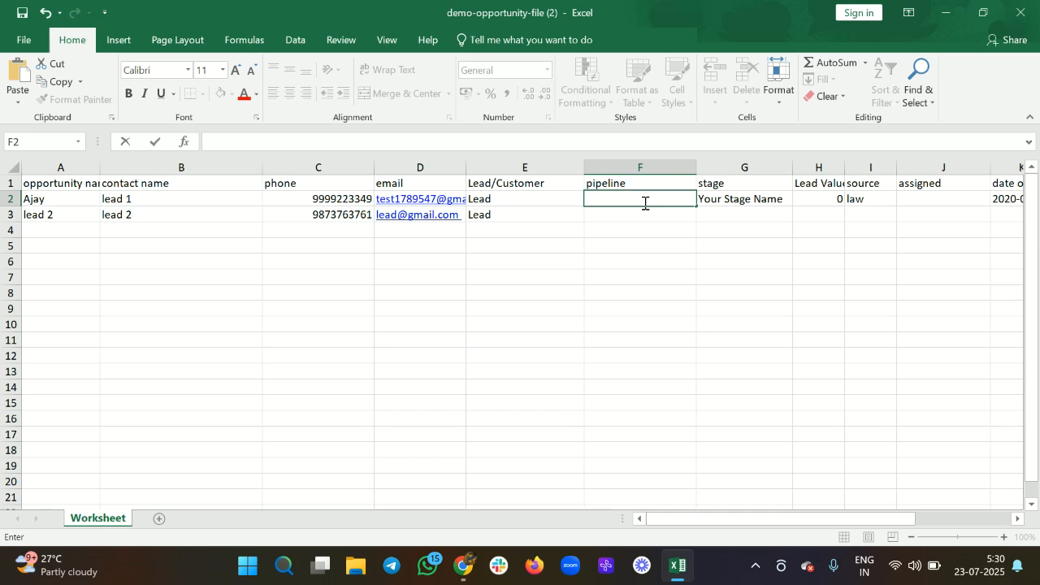
key(alt+Tab)
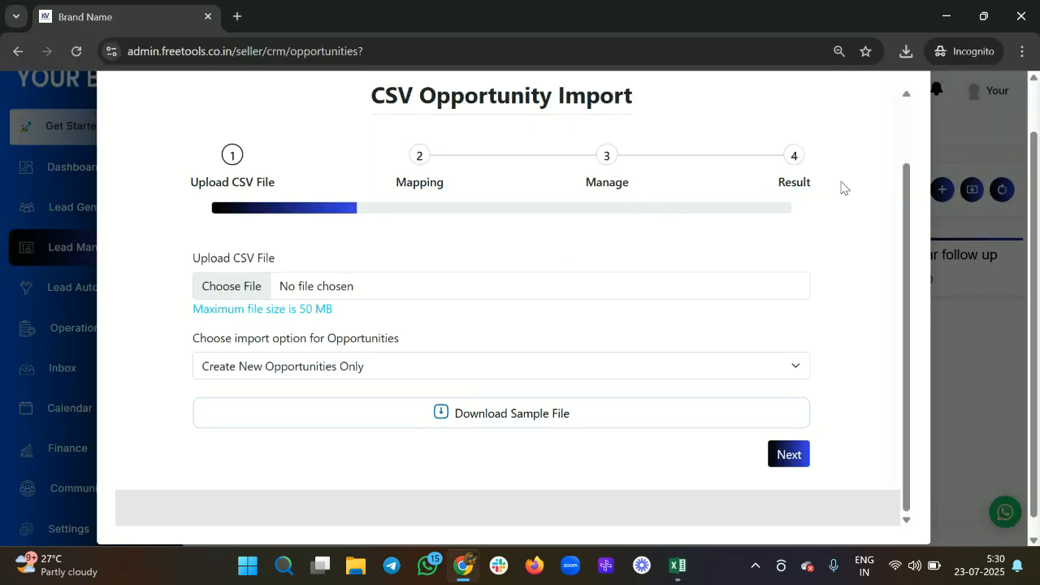
Step: Close the import dialog and open the Facebook lead pipeline for editing
click(907, 122)
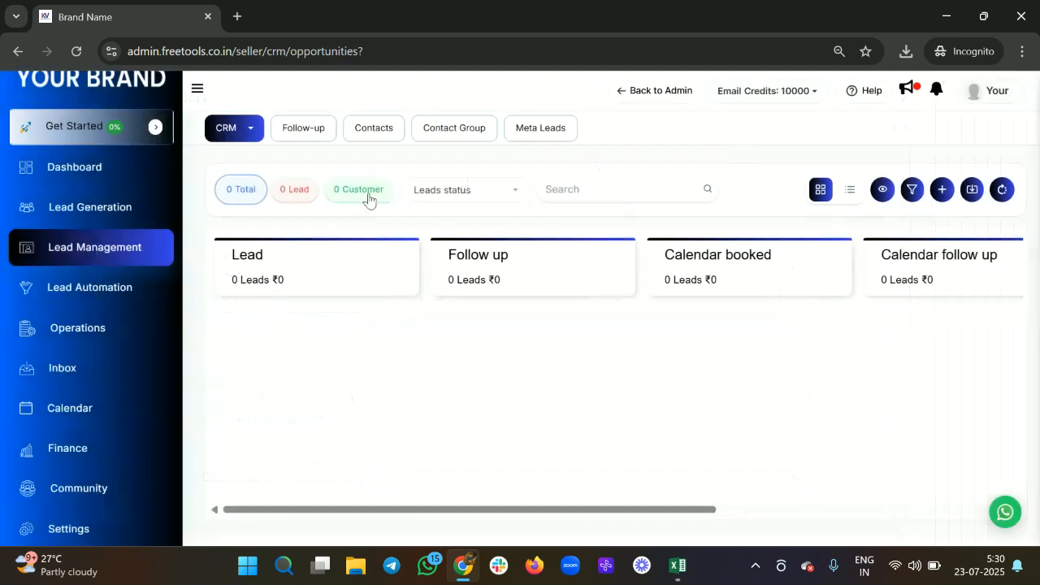
click(253, 130)
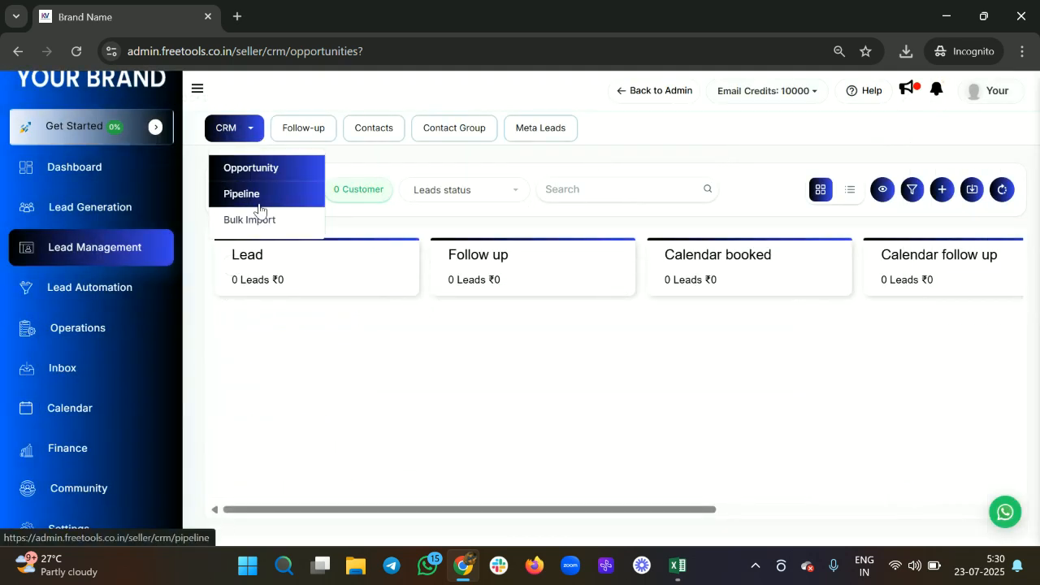
click(263, 205)
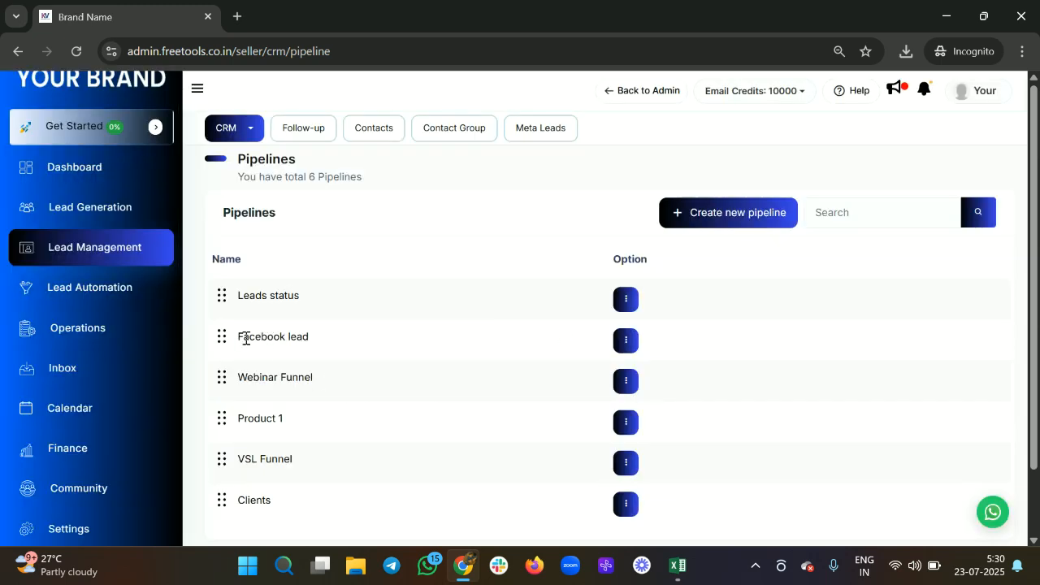
click(627, 342)
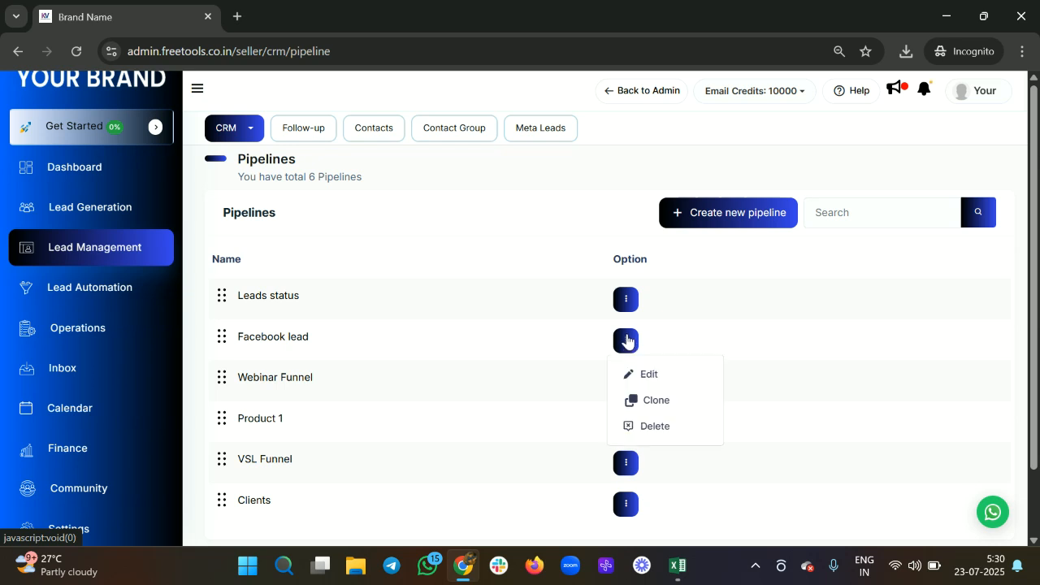
click(629, 373)
Step: Put 'Facebook lead' into cell F2 and clear the placeholder stage in G2
click(406, 216)
key(ctrl+a)
key(ctrl+c)
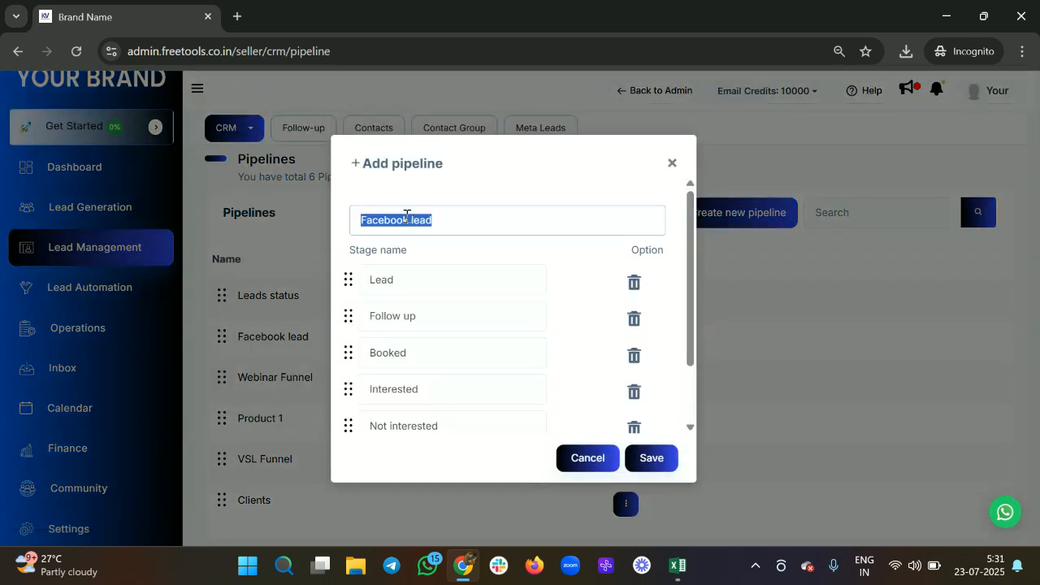
key(alt+Tab)
key(ctrl+v)
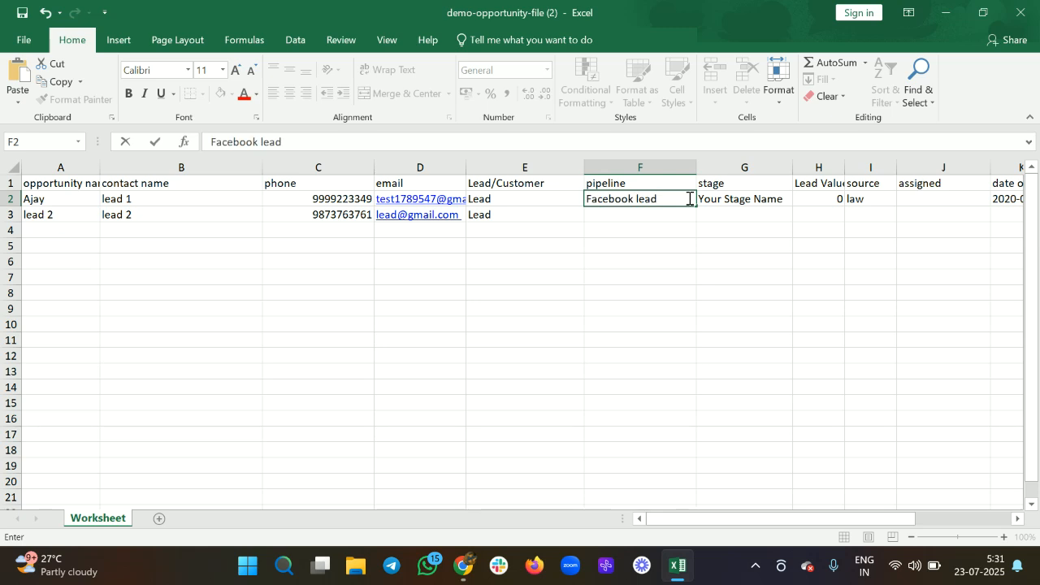
click(726, 205)
key(Delete)
Step: Restore the Facebook lead pipeline's first stage name to Lead
key(alt+Tab)
click(399, 283)
key(ctrl+a)
key(ctrl+v)
key(alt)
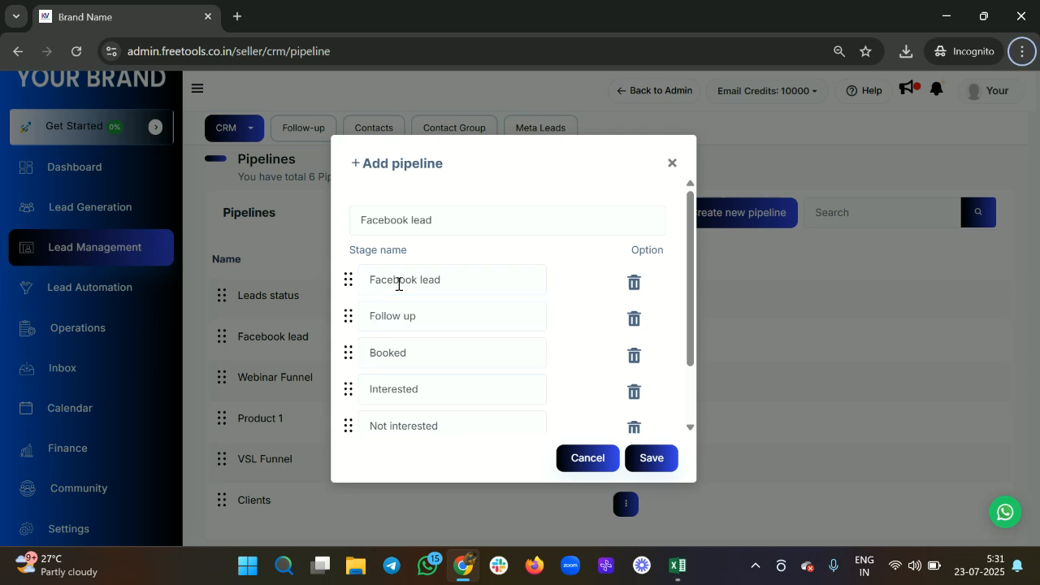
click(466, 285)
key(BackSpace)
key(BackSpace)
key(BackSpace)
key(BackSpace)
key(BackSpace)
key(BackSpace)
key(BackSpace)
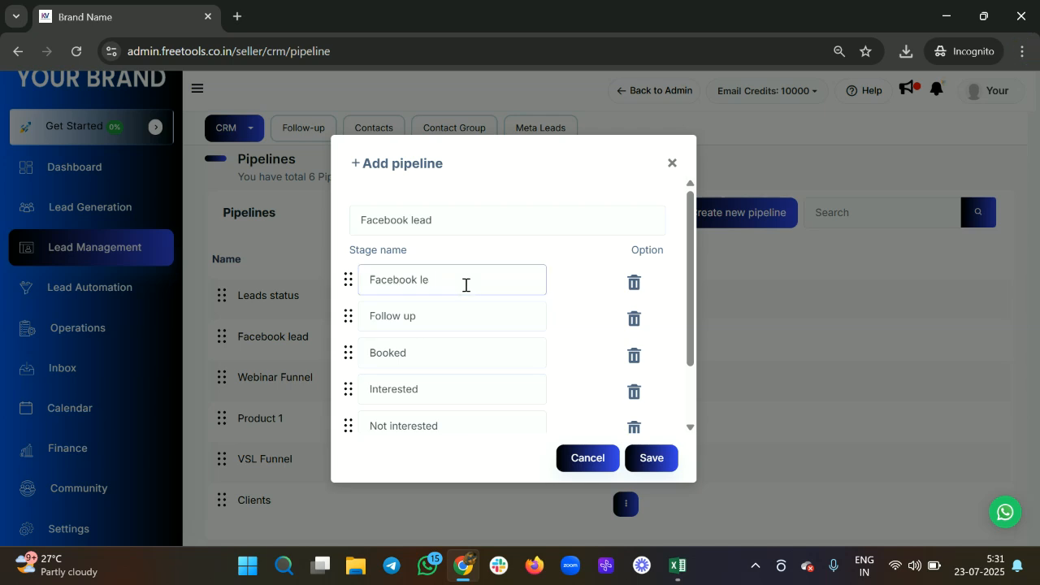
key(BackSpace)
key(BackSpace)
key(BackSpace)
key(BackSpace)
key(BackSpace)
key(BackSpace)
text(Lead)
Step: Save the pipeline and enter stage Lead in cell G2
key(ctrl+a)
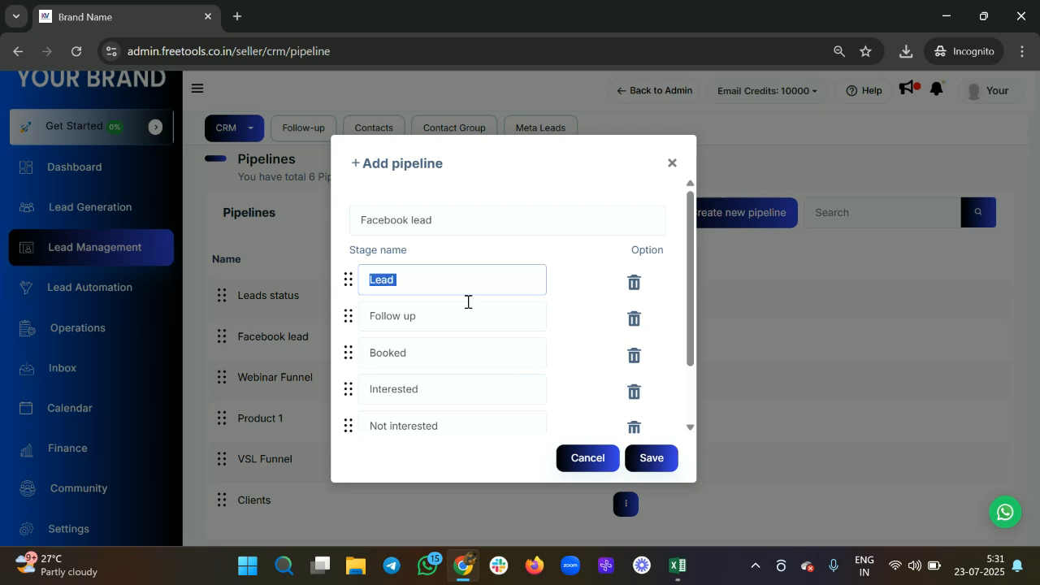
click(641, 458)
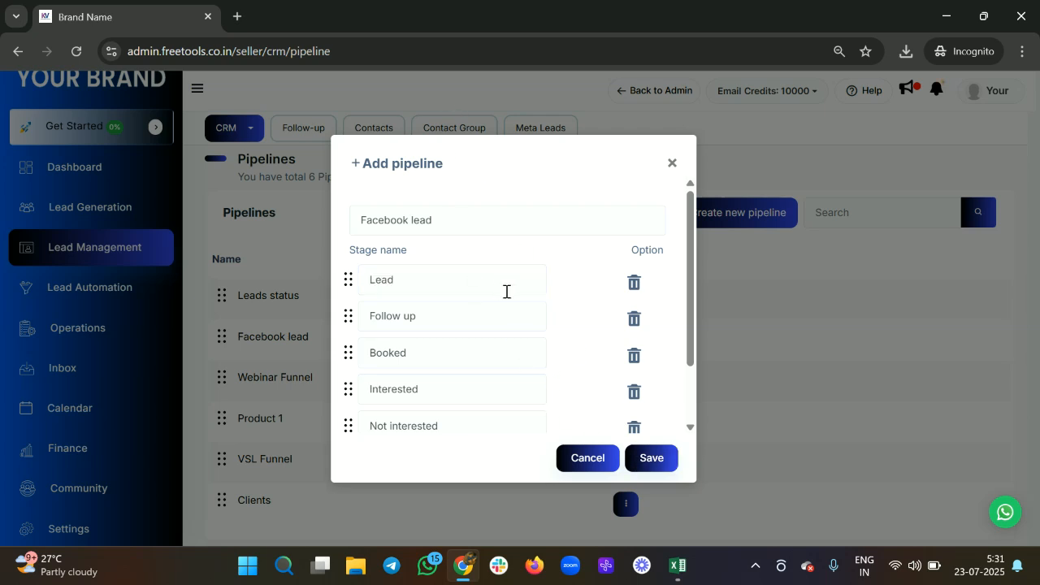
key(alt+Tab)
text(Lead)
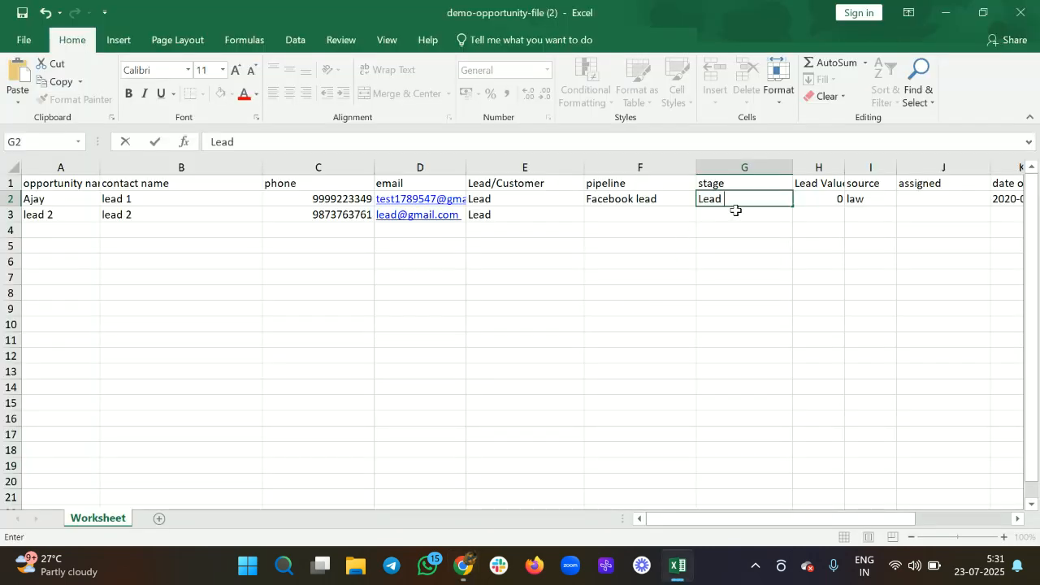
click(610, 223)
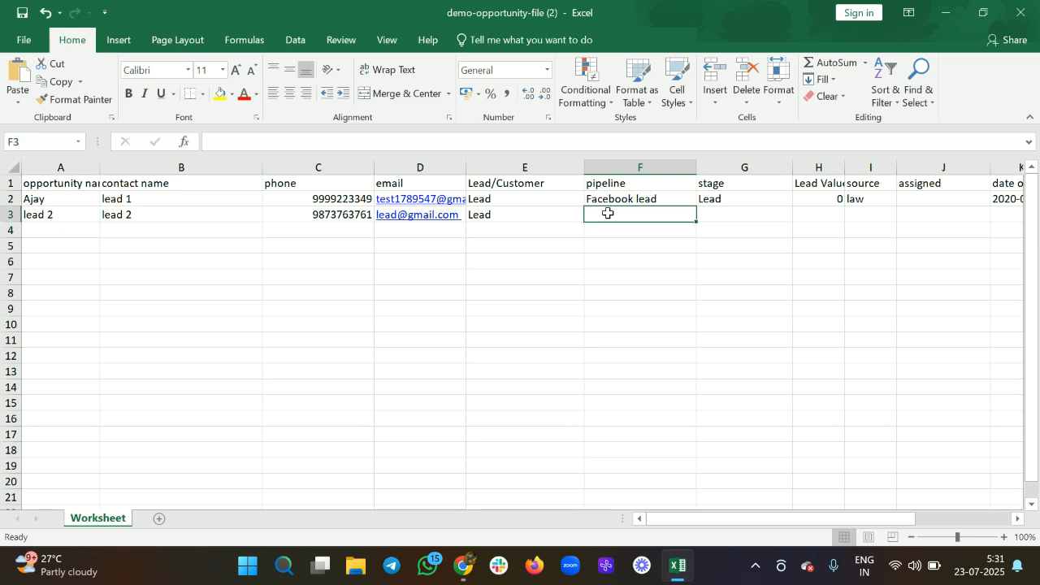
Step: Give row 3 pipeline 'Leads status' and stage Lead
key(alt+Tab)
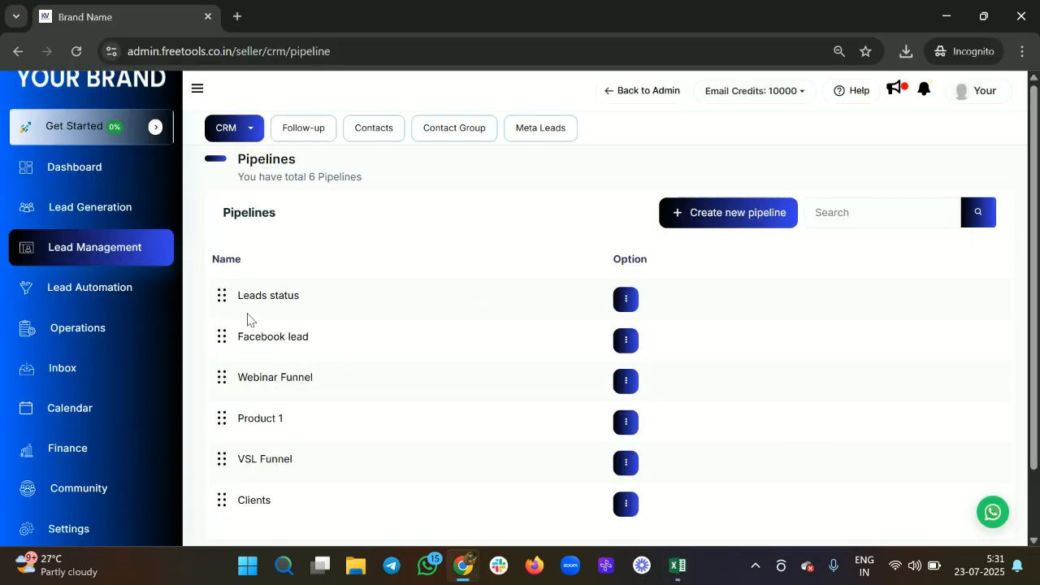
key(alt+Tab)
text(Leads)
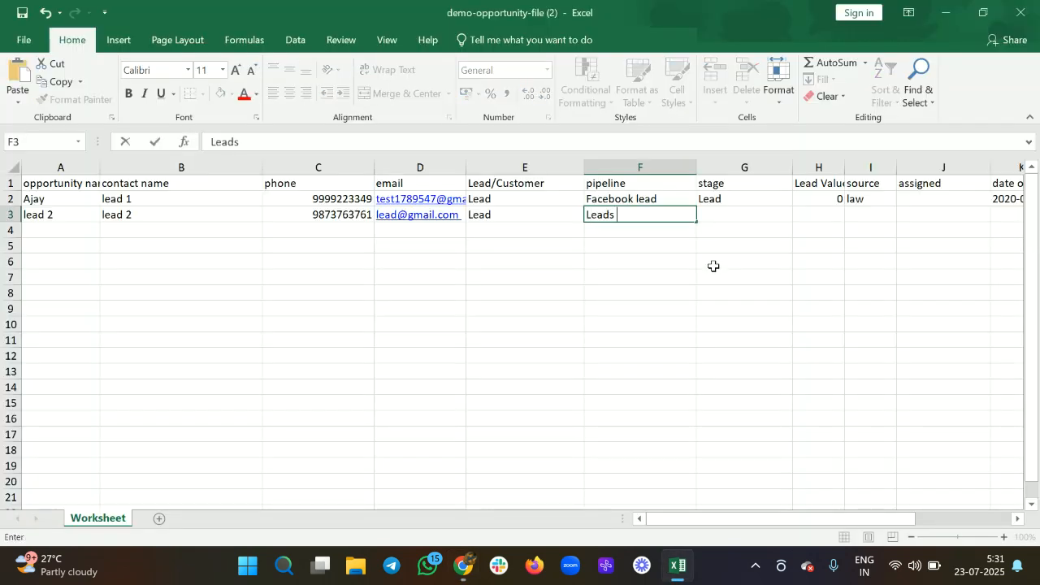
key(alt+Tab)
key(alt+Tab)
text(status)
key(Tab)
text(Lead)
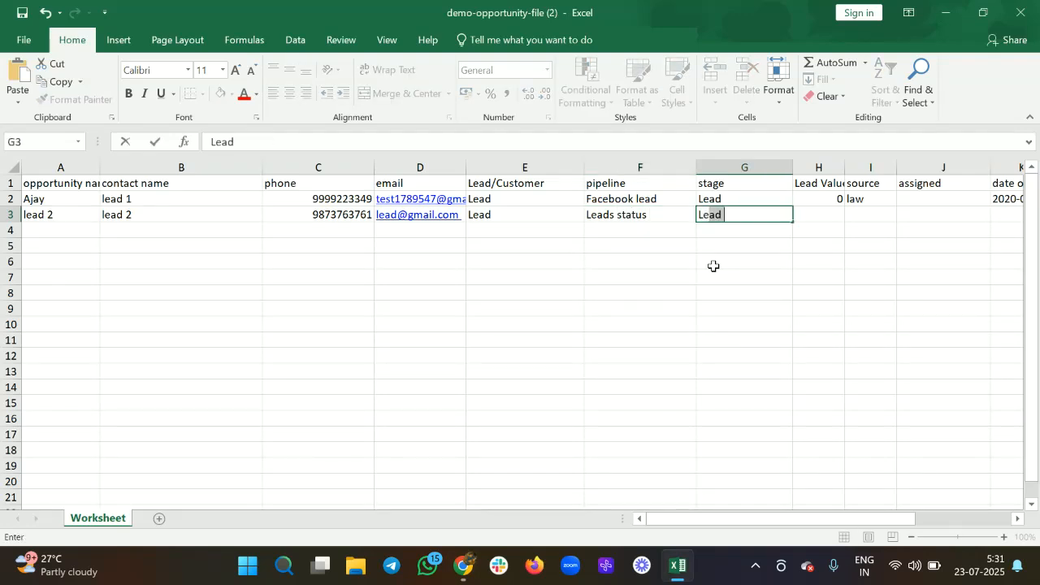
key(Tab)
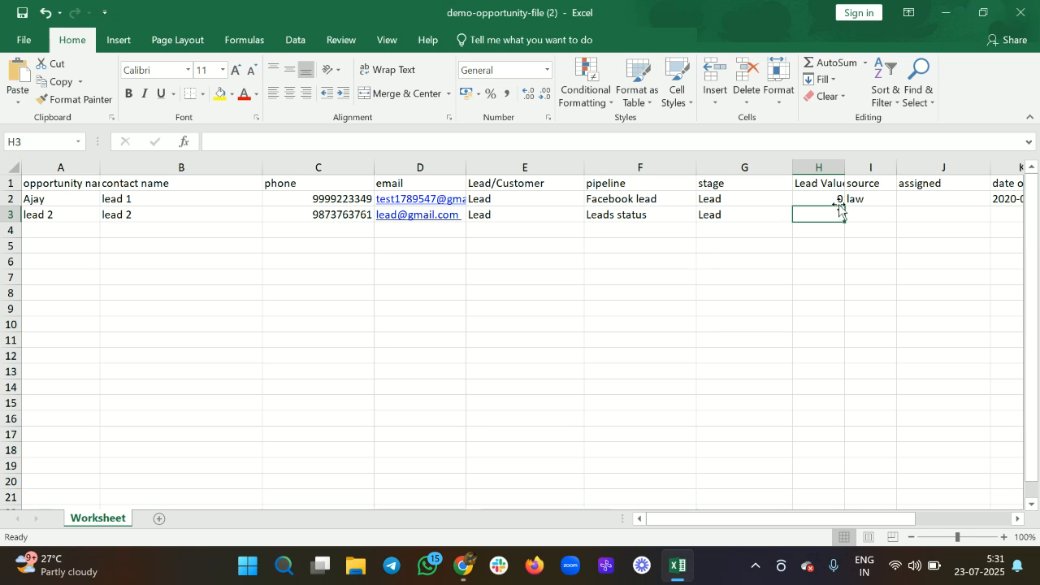
Step: Clear lead 1's lead value 0 and source 'law'
click(831, 199)
key(BackSpace)
key(Tab)
key(BackSpace)
scroll(831, 198, right, 1)
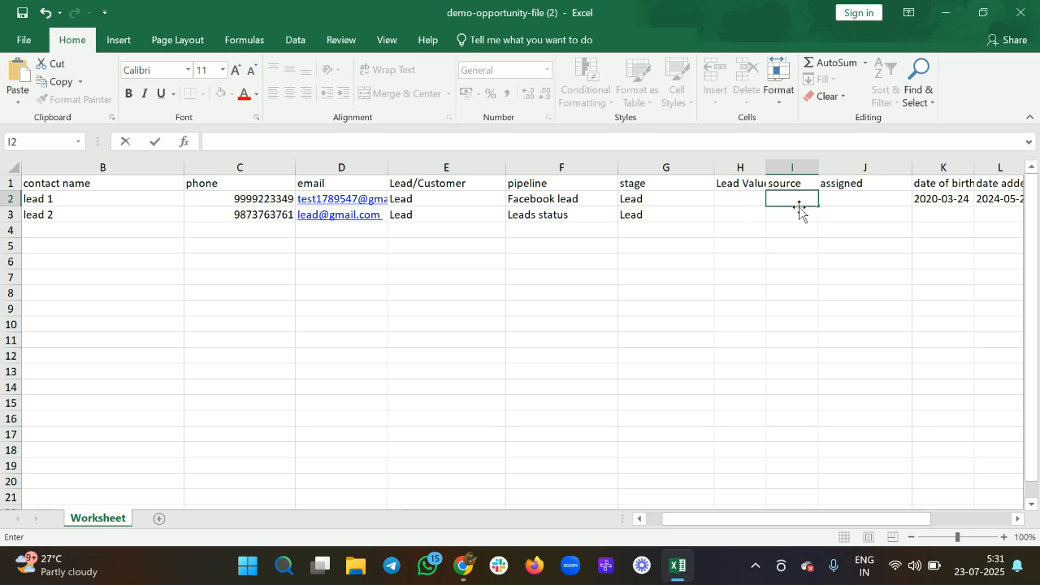
click(840, 199)
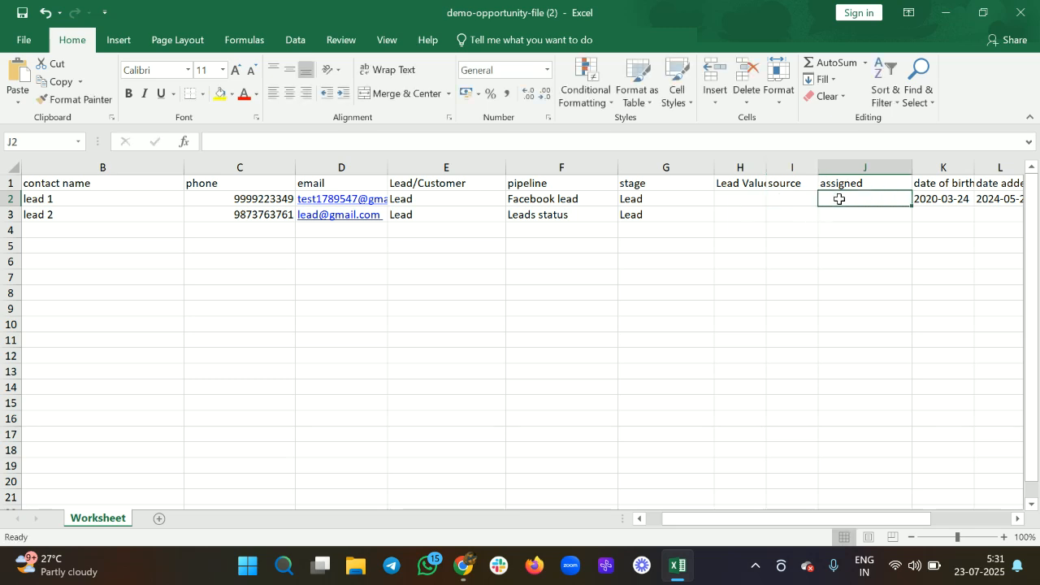
Step: Clear lead 1's date of birth, date added and date updated
scroll(845, 209, right, 1)
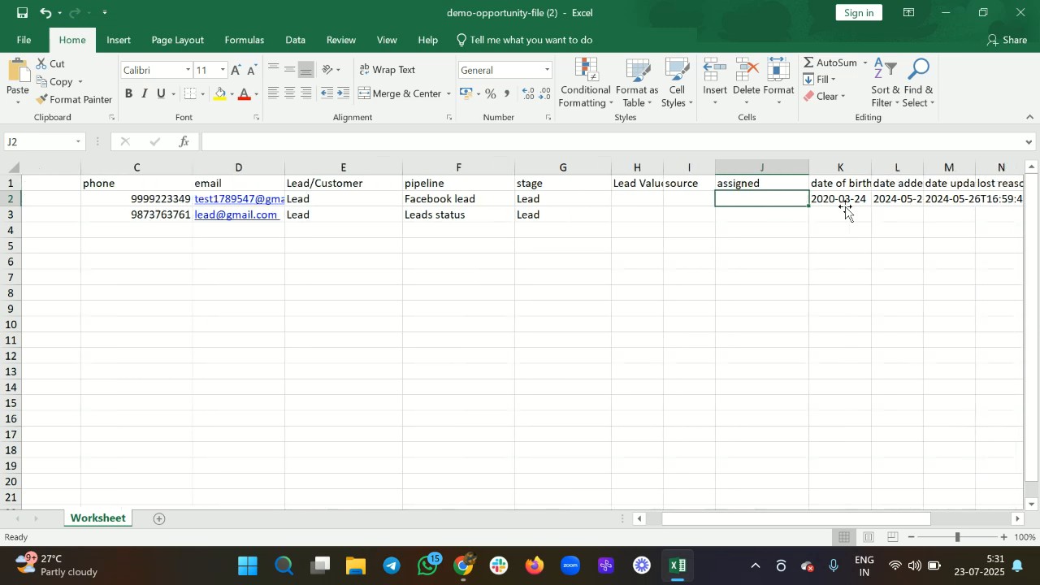
scroll(845, 209, right, 1)
click(762, 199)
key(BackSpace)
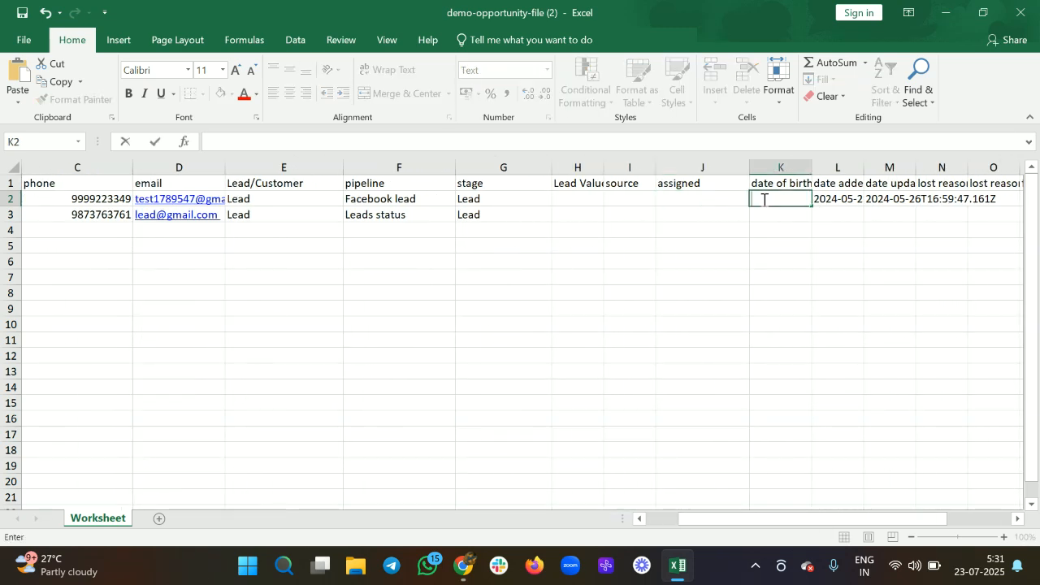
key(Tab)
key(BackSpace)
key(Tab)
key(Tab)
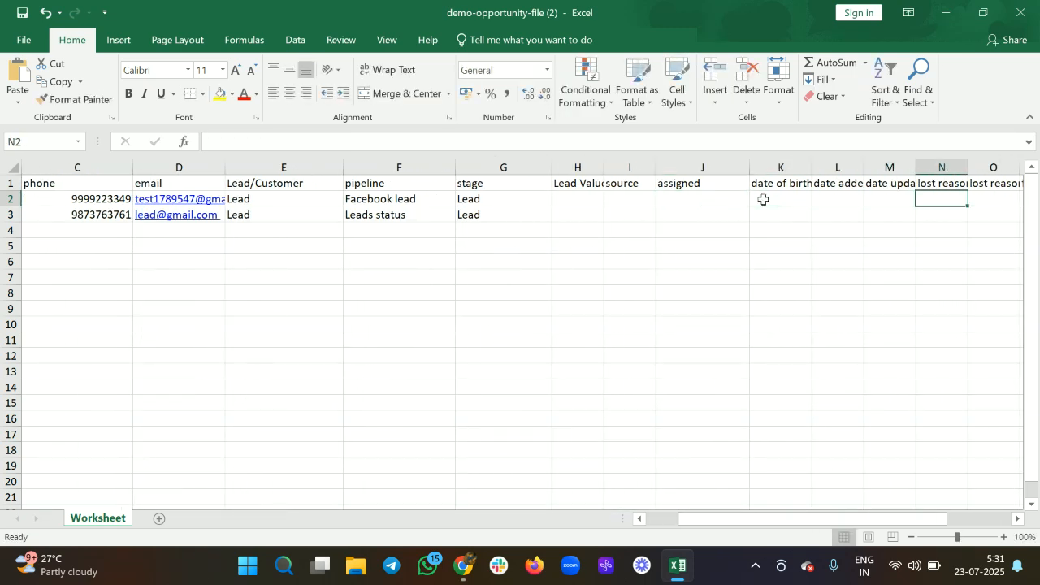
click(708, 199)
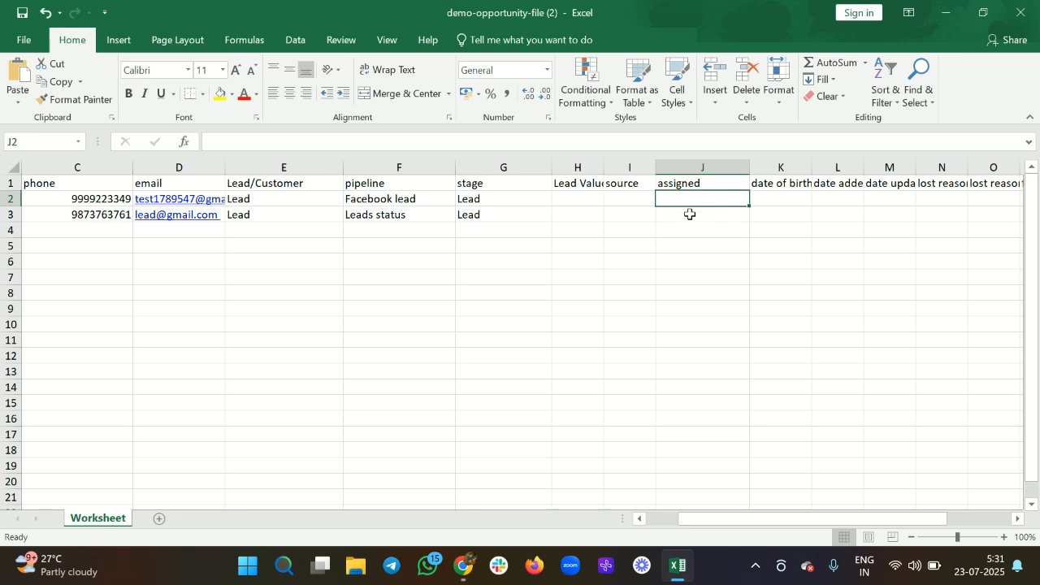
Step: Glance over the CRM page again, then bring up the workbook's File info view
key(alt+Tab)
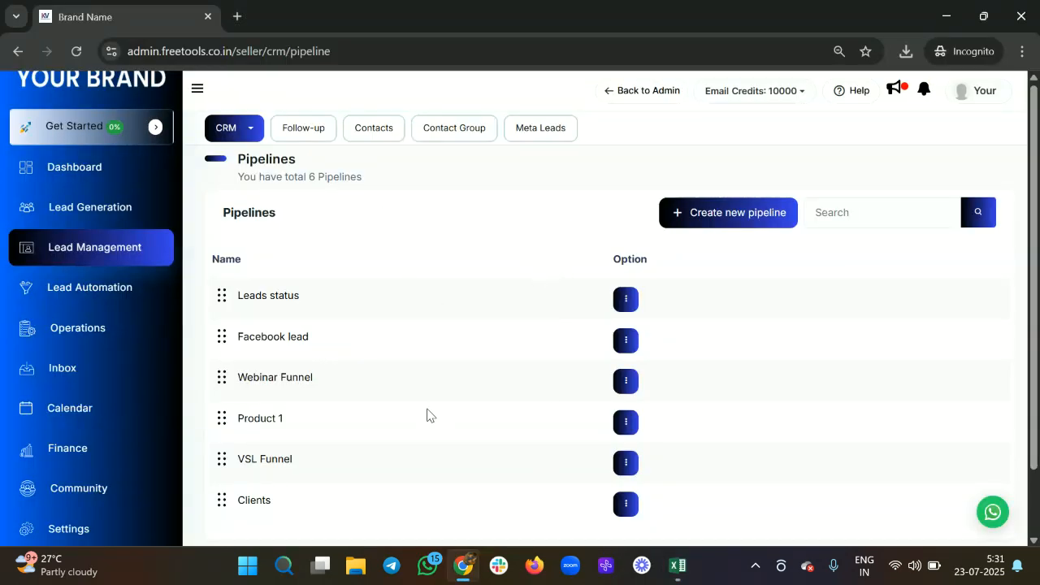
scroll(431, 325, down, 1)
scroll(431, 326, up, 1)
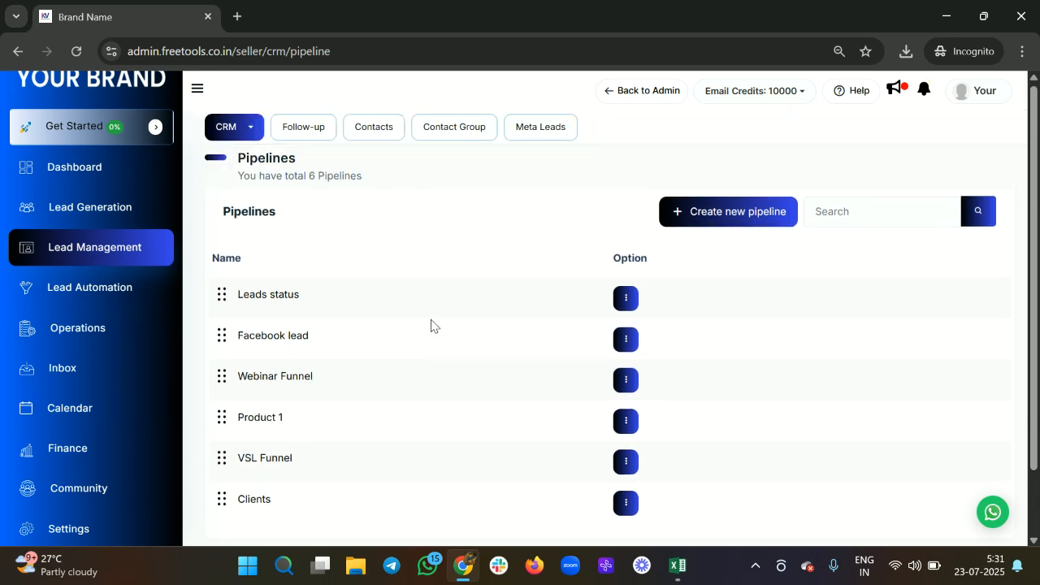
scroll(431, 325, down, 2)
key(alt+Tab)
scroll(649, 257, left, 5)
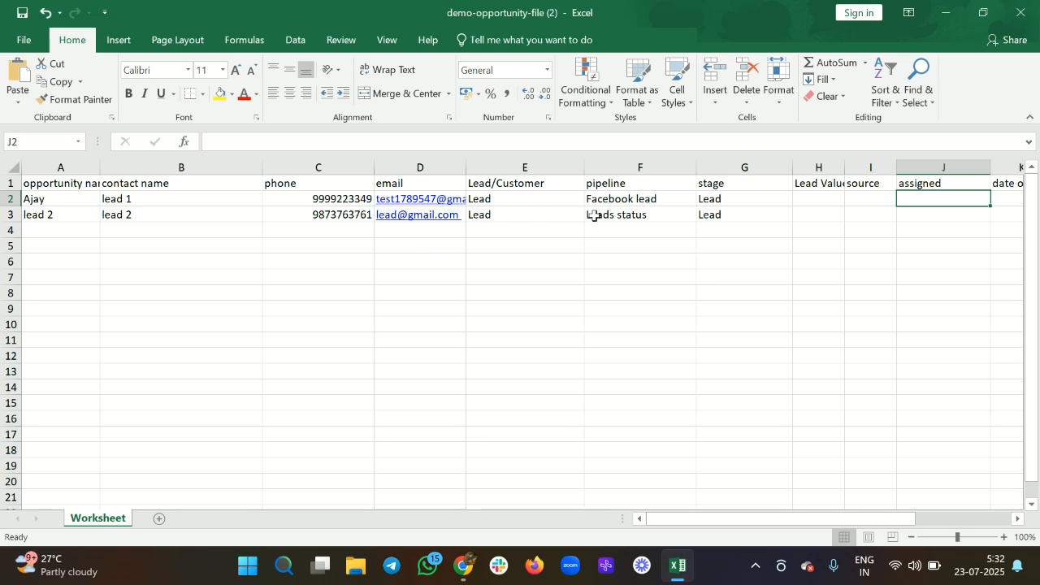
click(36, 43)
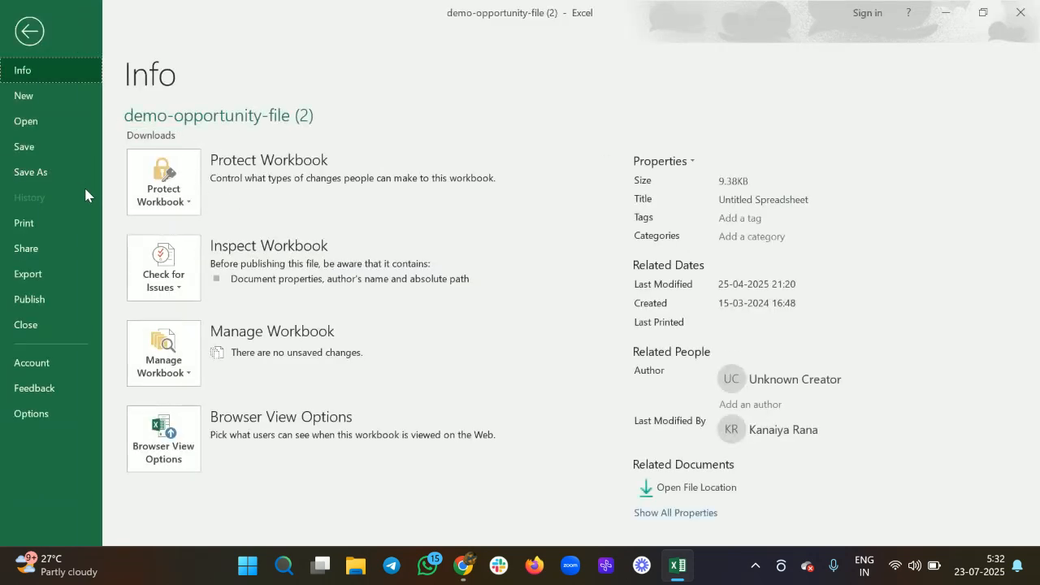
Step: Save the current changes to the opportunity workbook
click(29, 31)
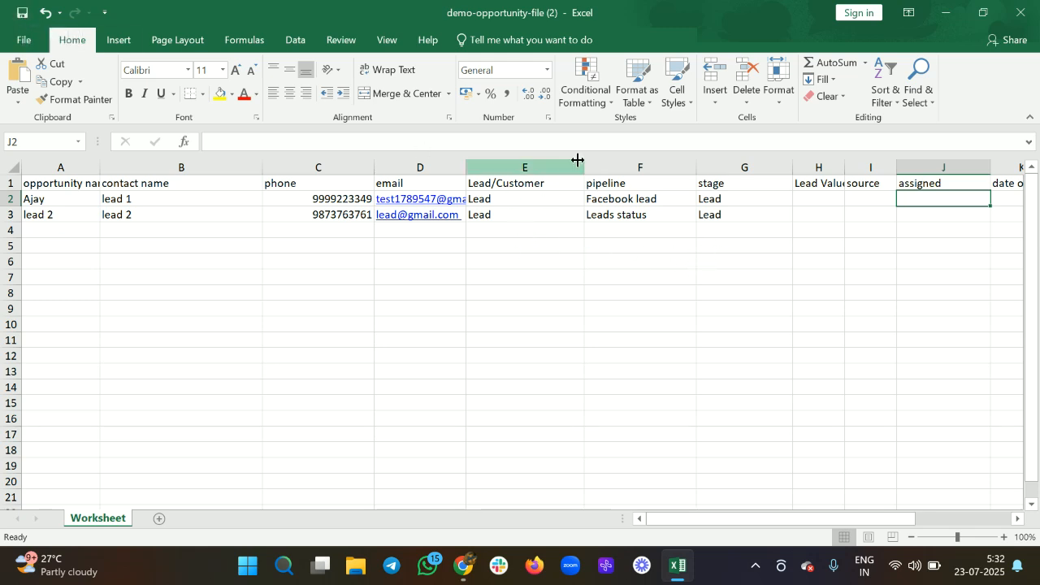
click(16, 45)
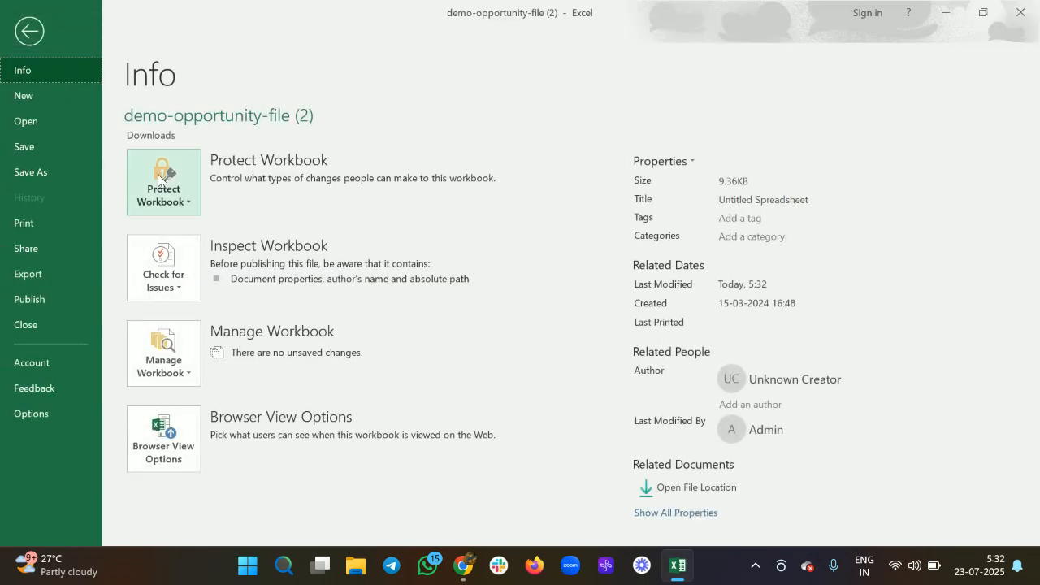
click(58, 153)
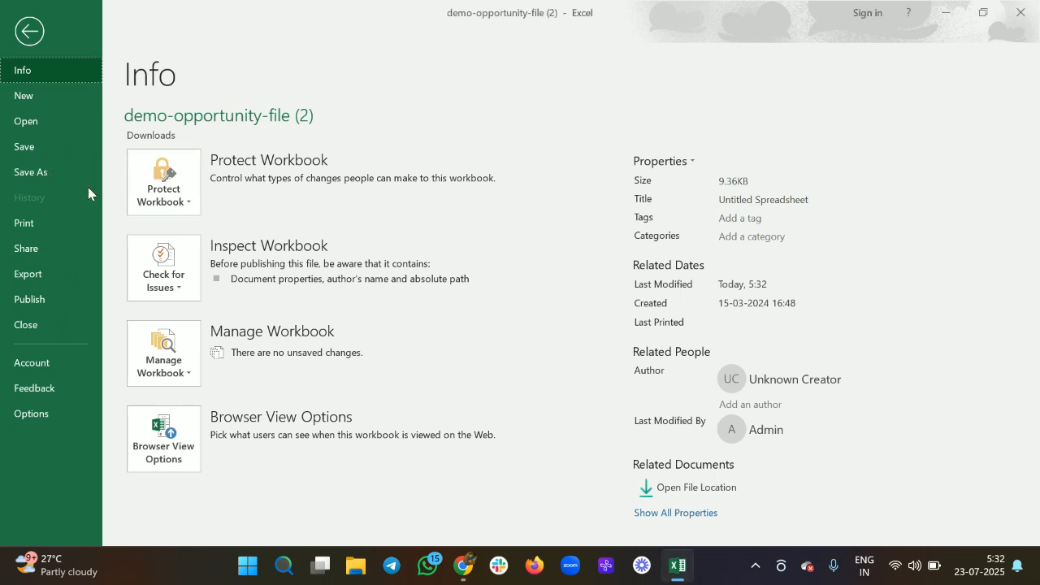
Step: Save a copy to the Desktop as a CSV UTF-8 (Comma delimited) file named test
click(49, 172)
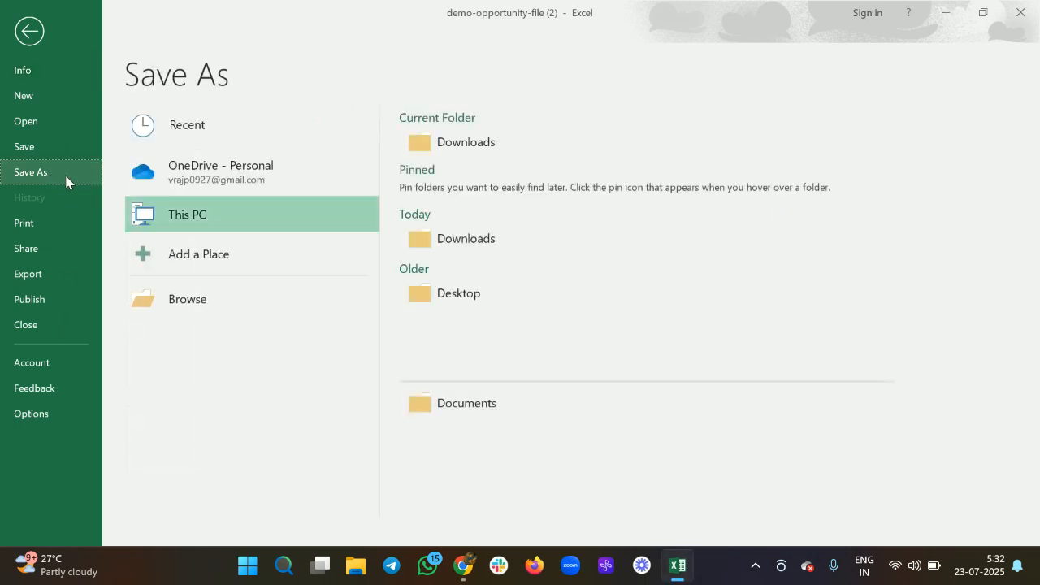
click(504, 293)
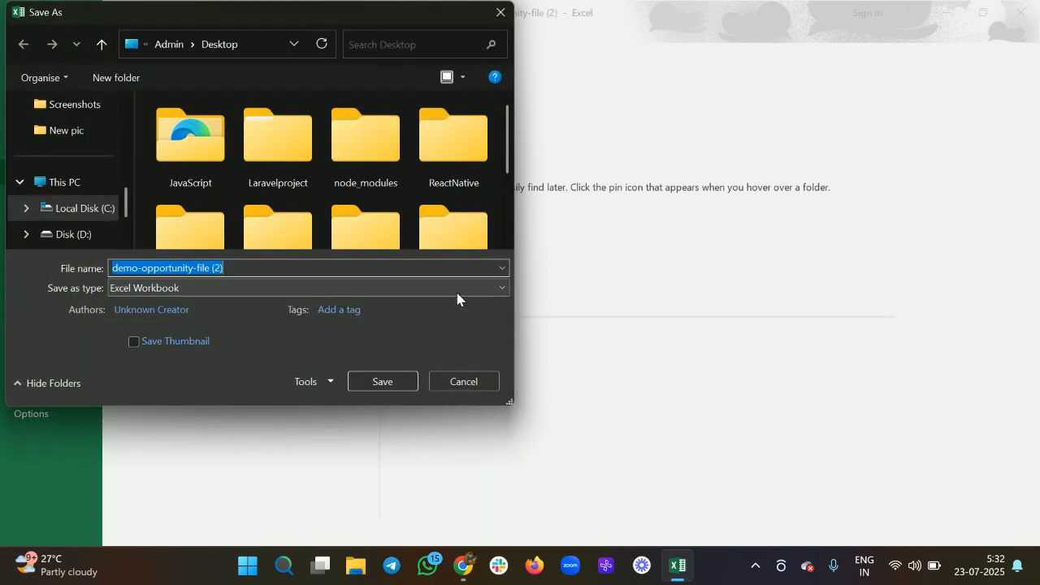
click(248, 287)
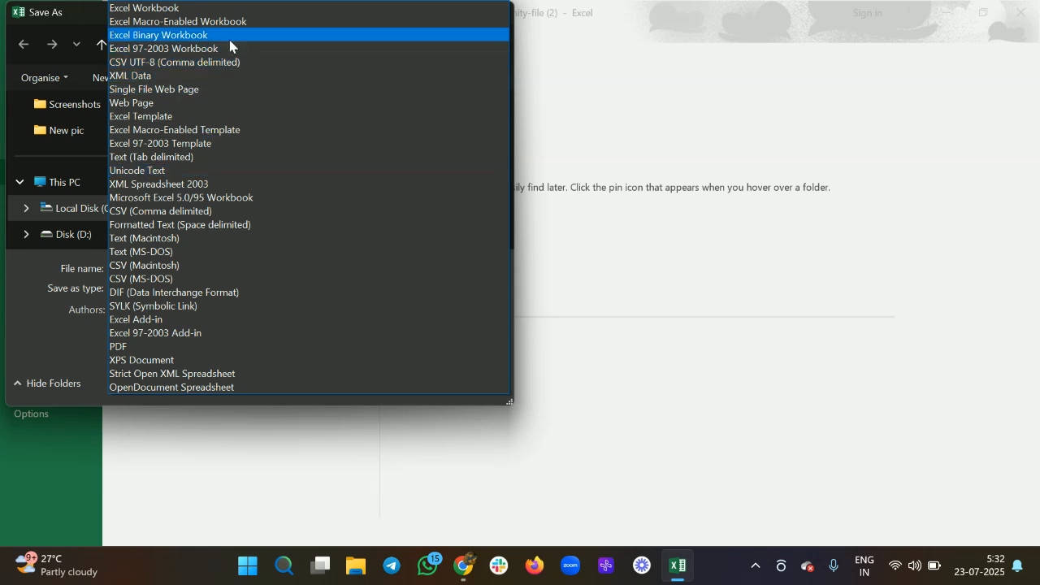
click(204, 65)
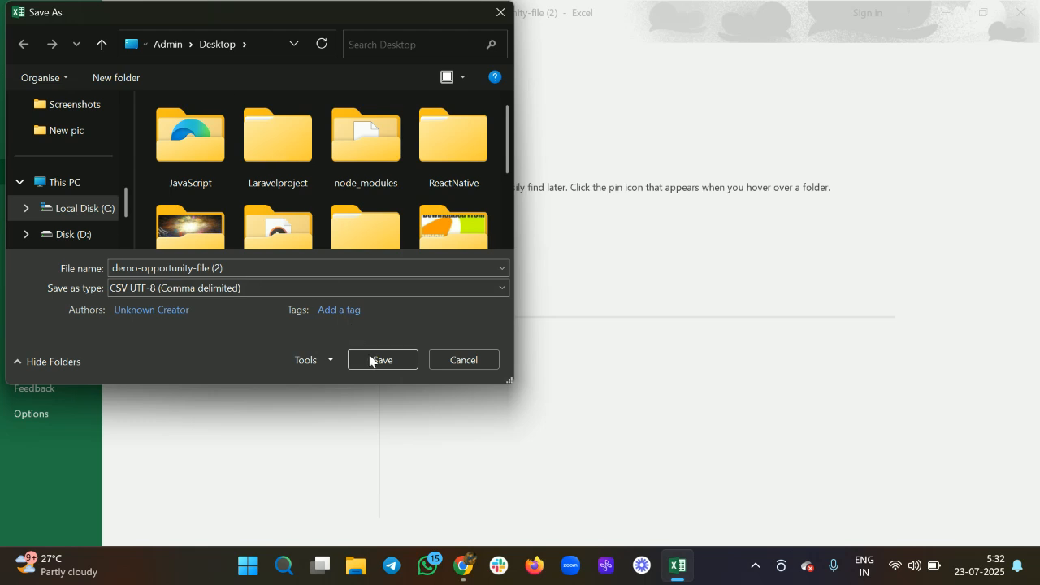
click(272, 267)
key(ctrl+a)
key(BackSpace)
text(te)
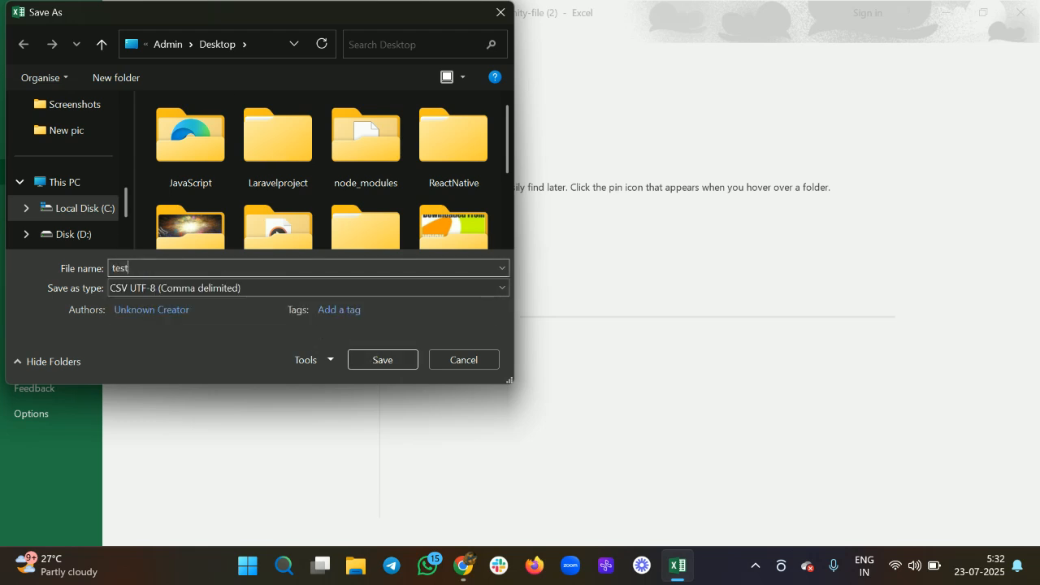
text(st)
key(Return)
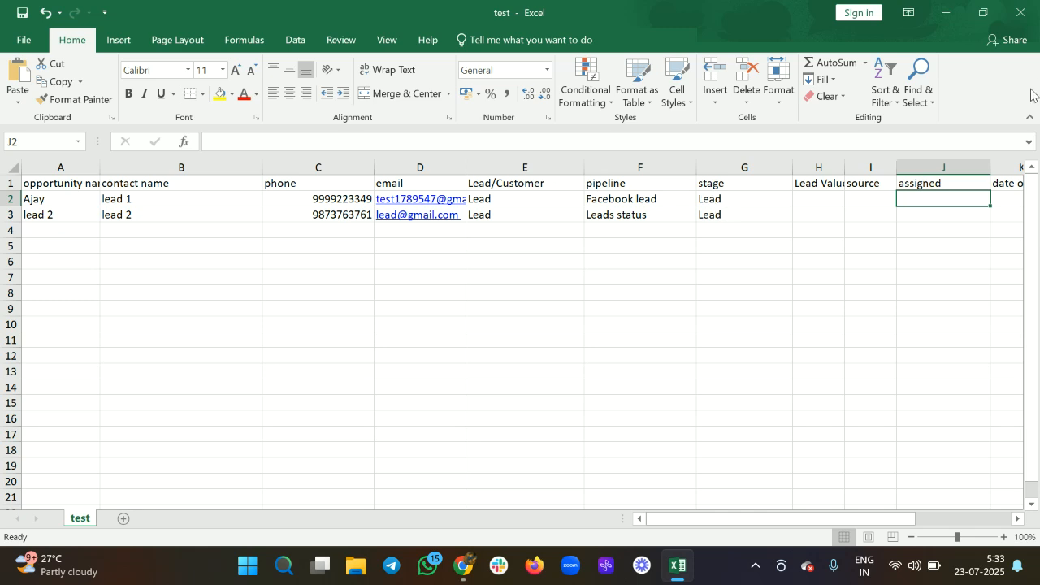
scroll(778, 260, right, 8)
scroll(398, 234, left, 5)
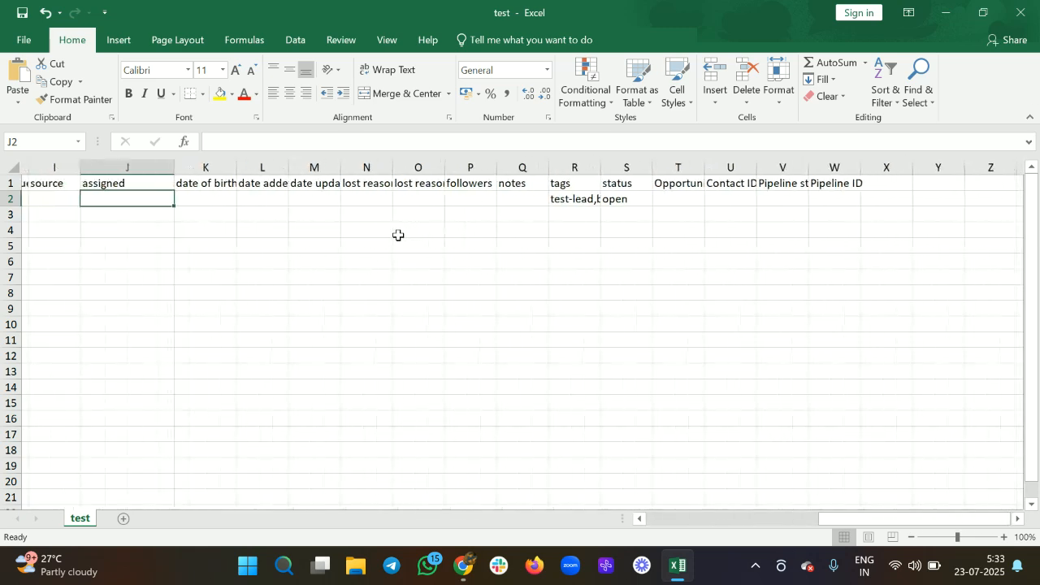
scroll(397, 235, left, 3)
Step: Close Excel and start a CSV import on the CRM Opportunities page
click(1030, 7)
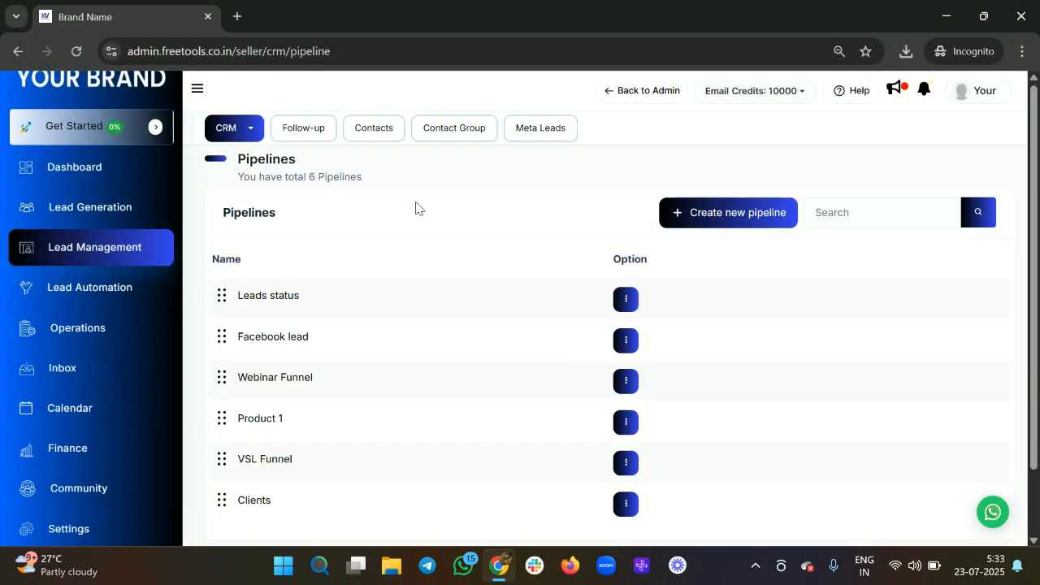
click(217, 134)
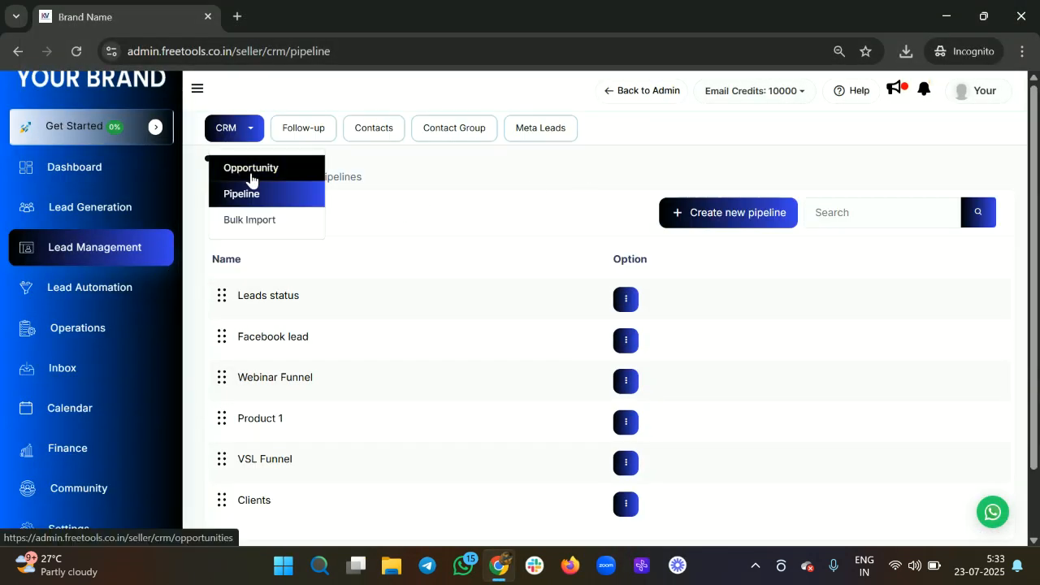
click(249, 171)
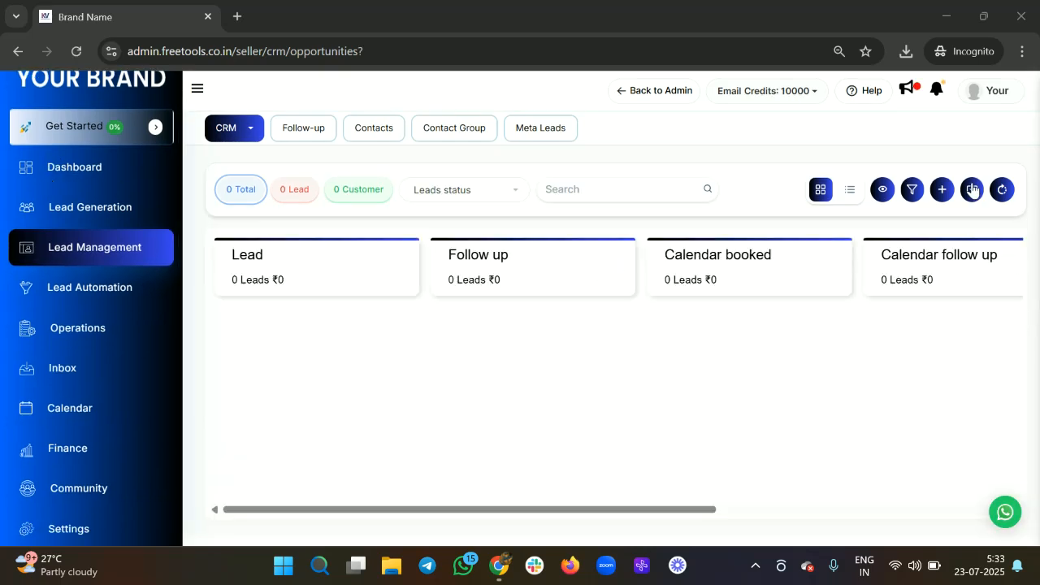
click(972, 190)
Step: Attach test.csv from the Desktop, choose Create OR Update Opportunities, and upload it
scroll(448, 378, down, 2)
click(232, 345)
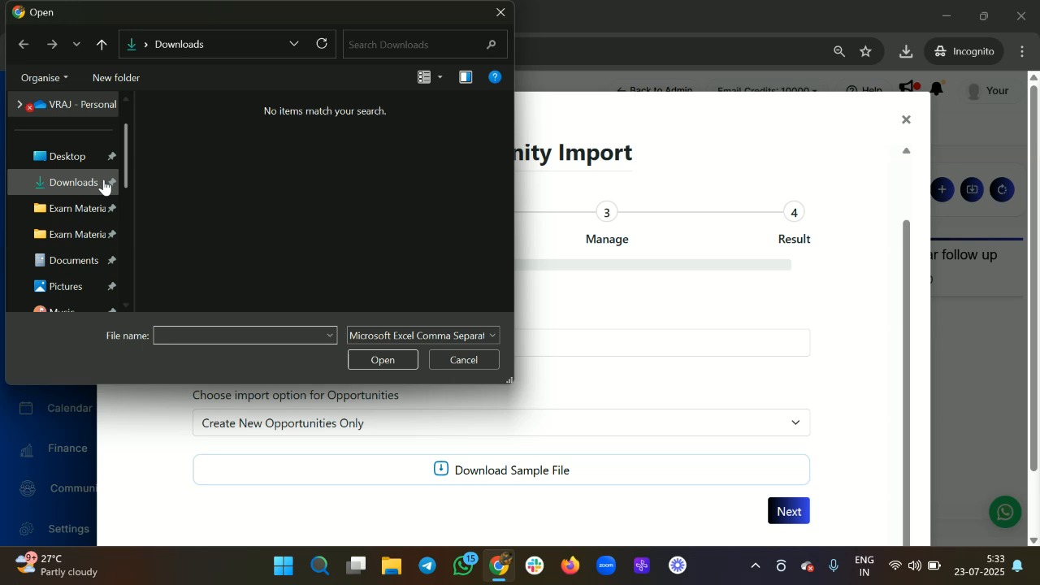
click(89, 165)
scroll(277, 195, down, 3)
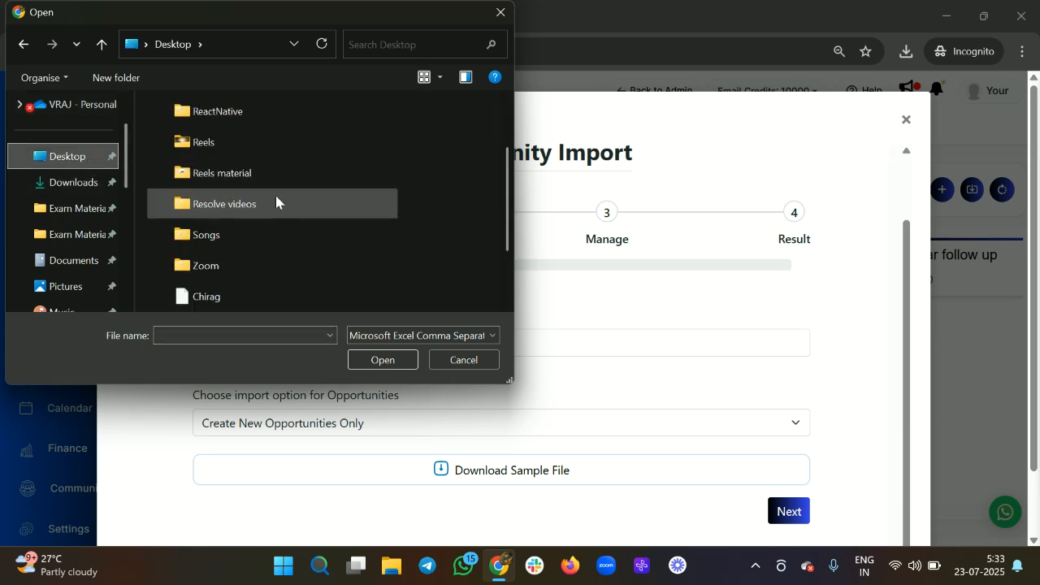
click(224, 298)
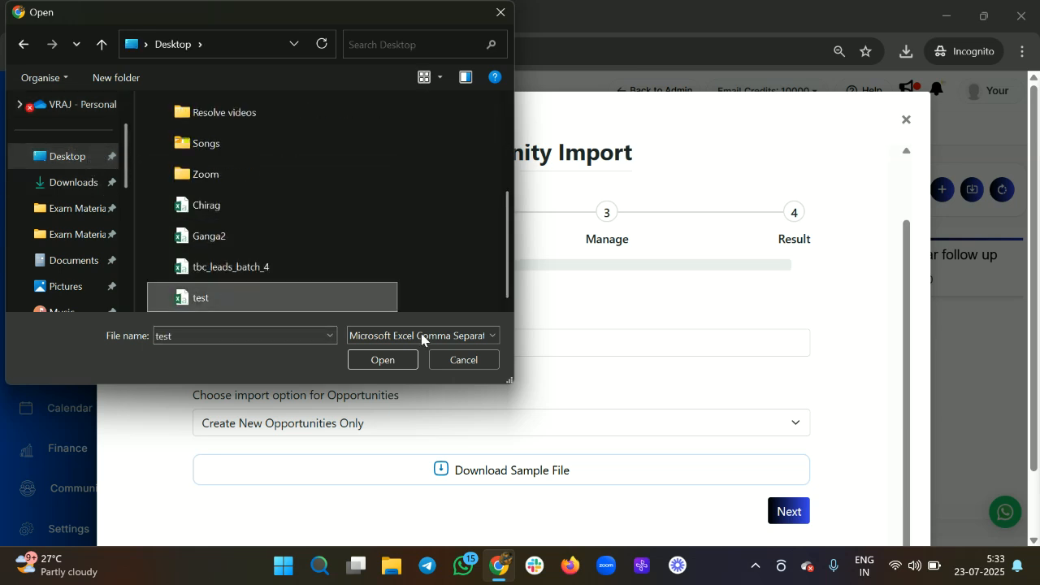
click(403, 360)
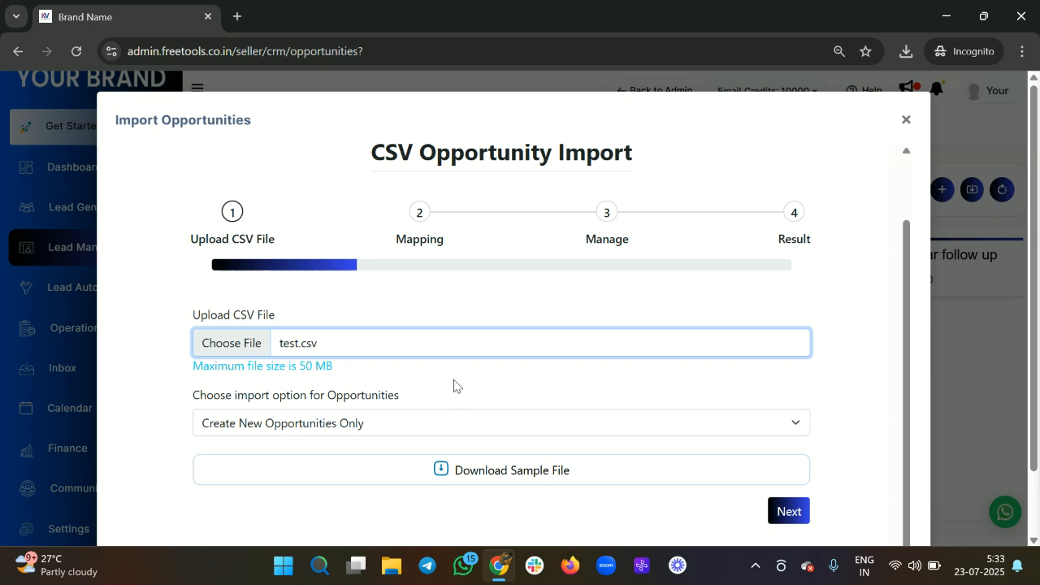
scroll(453, 388, down, 1)
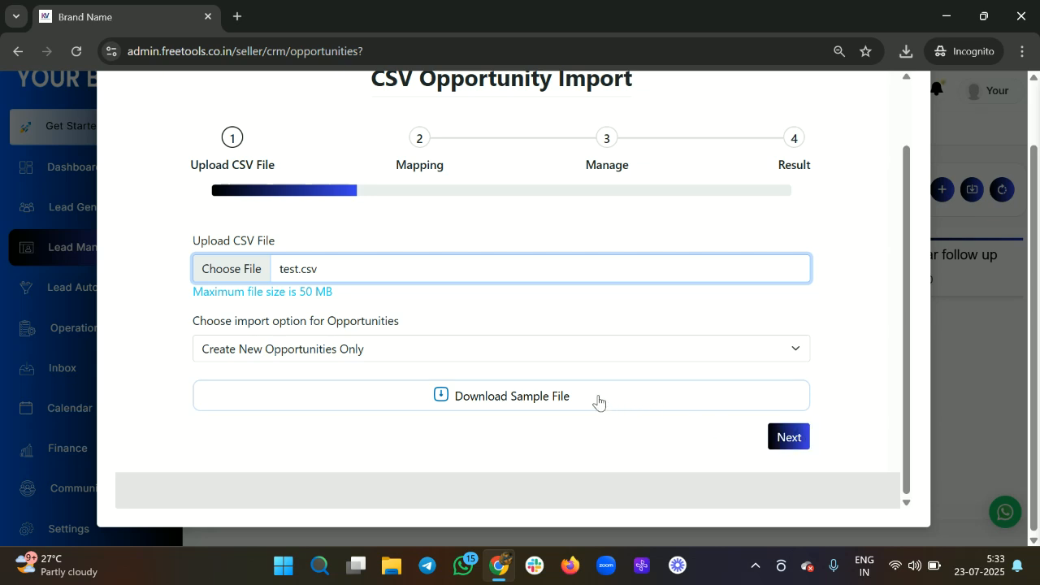
click(537, 360)
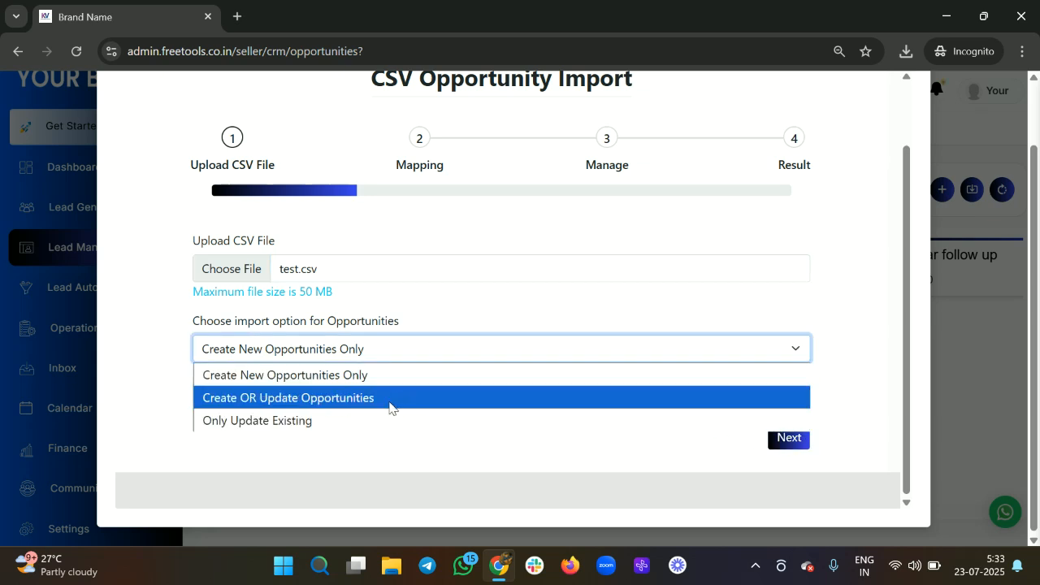
click(307, 398)
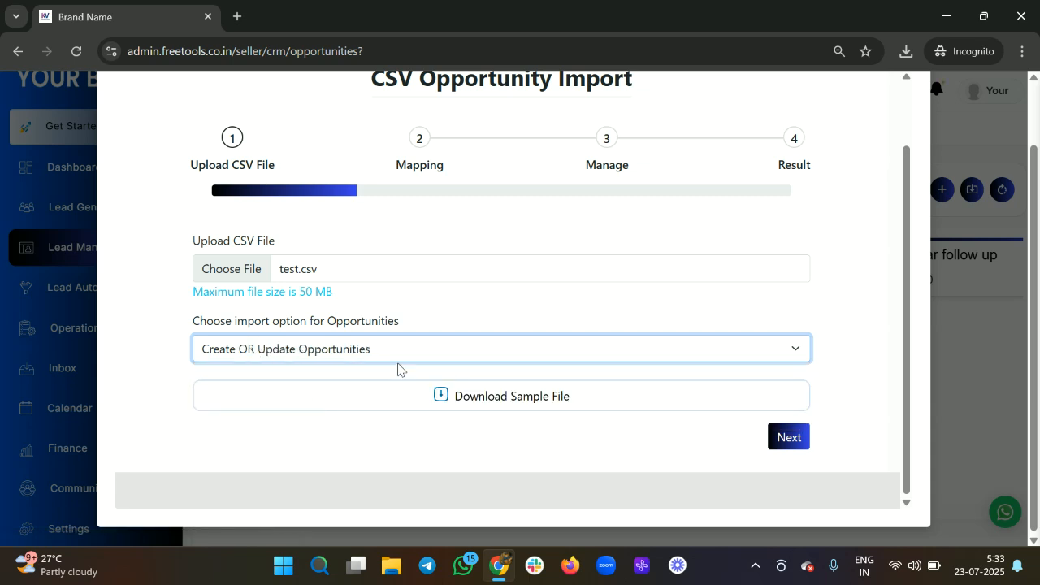
click(778, 446)
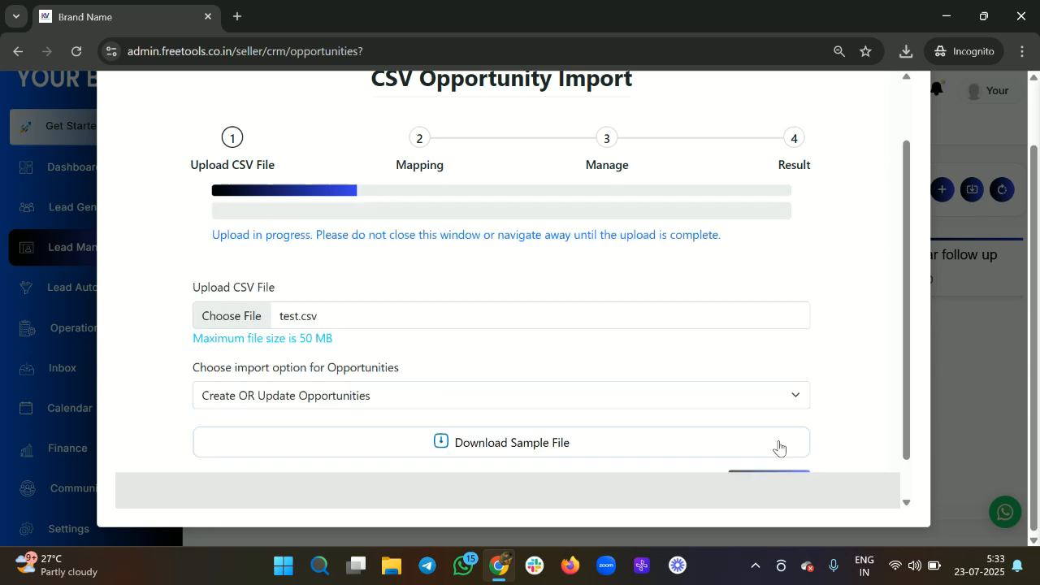
Step: Map Contact Name to the contact_name column and Email to the email column
scroll(487, 313, down, 2)
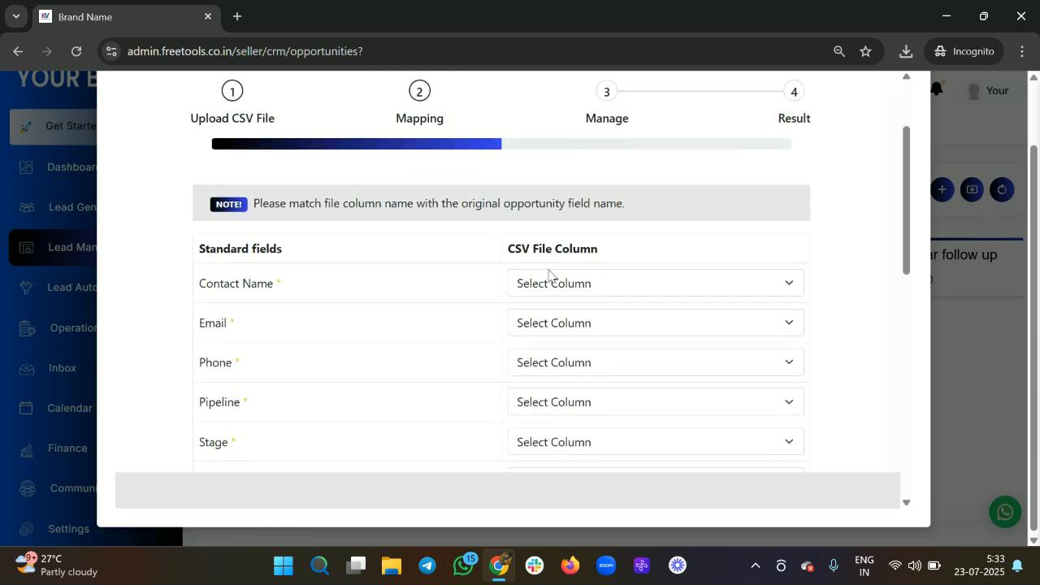
scroll(446, 362, down, 10)
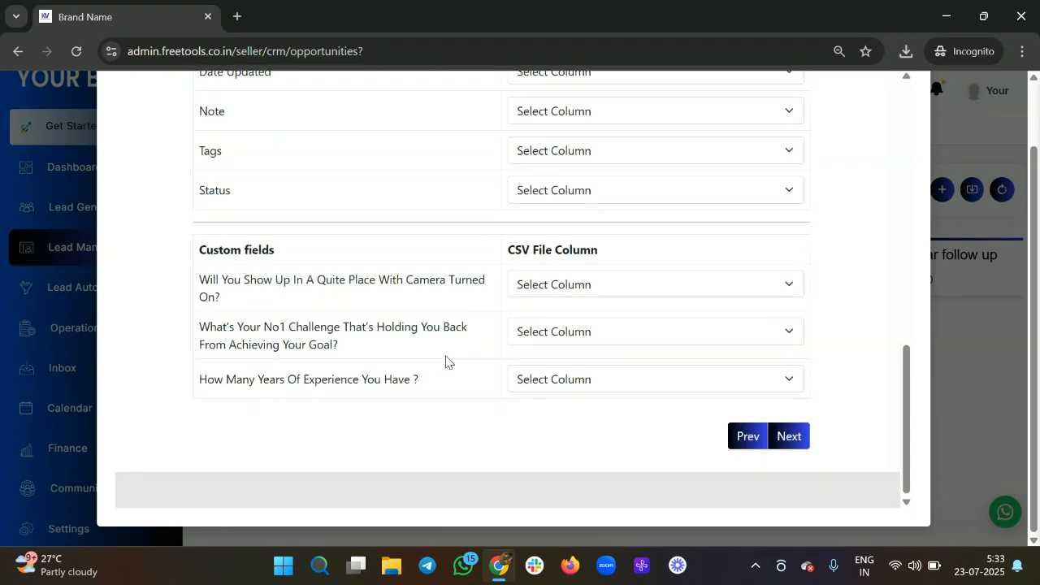
scroll(396, 340, up, 8)
scroll(349, 354, down, 8)
click(591, 290)
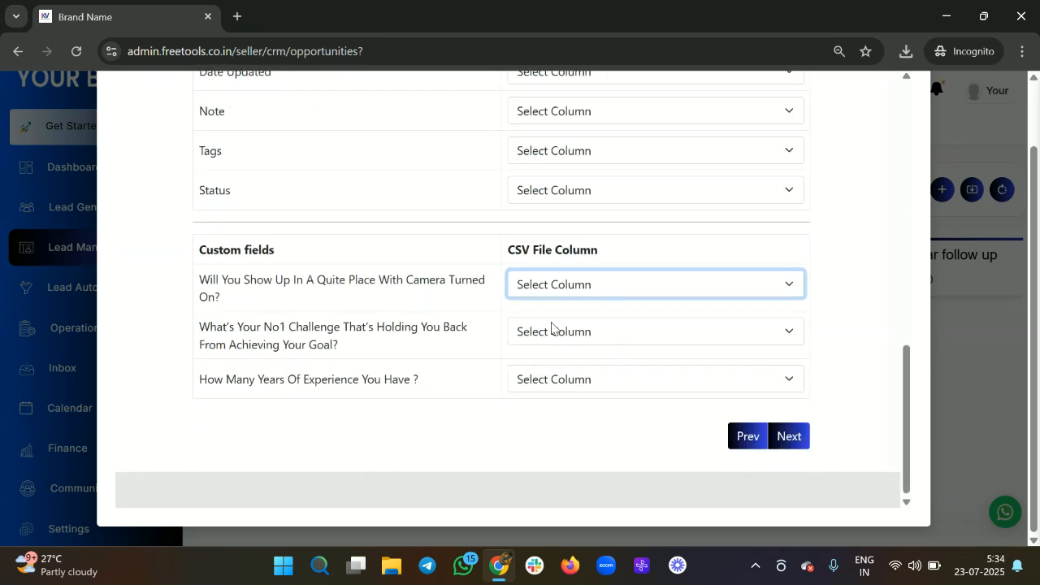
click(566, 286)
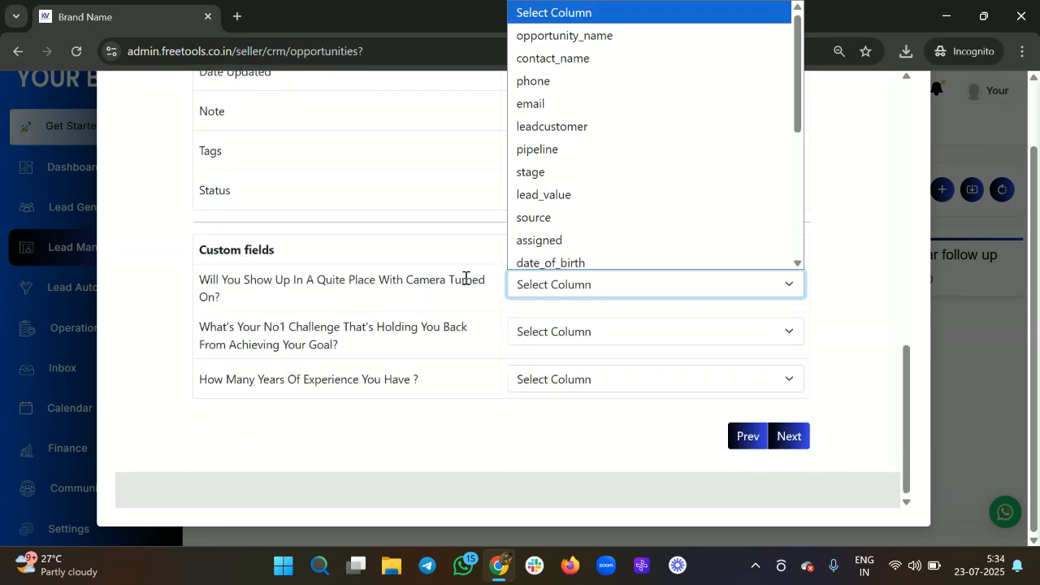
scroll(465, 279, up, 7)
scroll(466, 279, down, 7)
scroll(466, 279, up, 4)
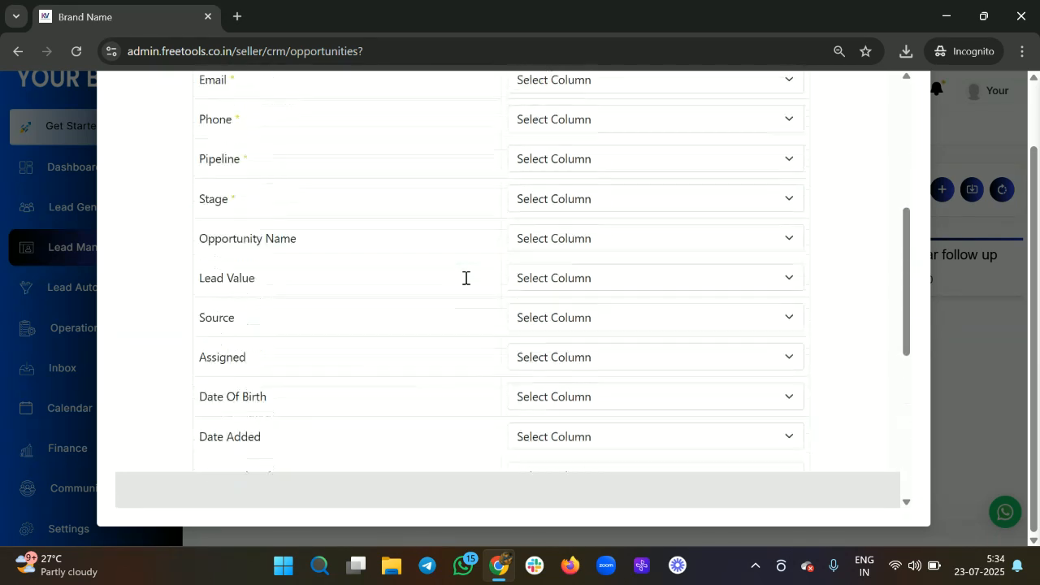
scroll(465, 278, up, 4)
click(587, 292)
scroll(620, 155, down, 1)
scroll(613, 121, up, 1)
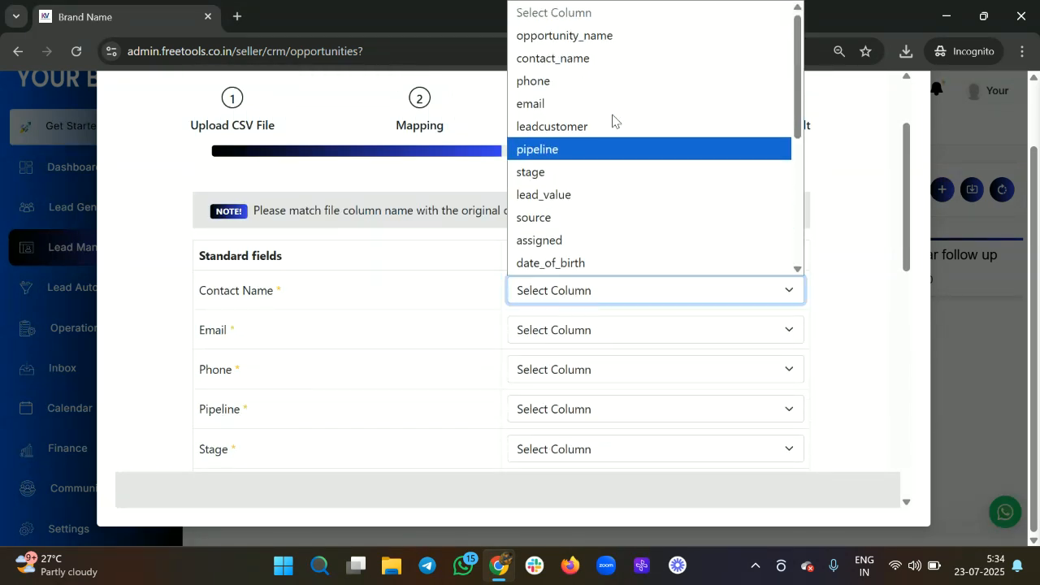
click(569, 59)
click(560, 330)
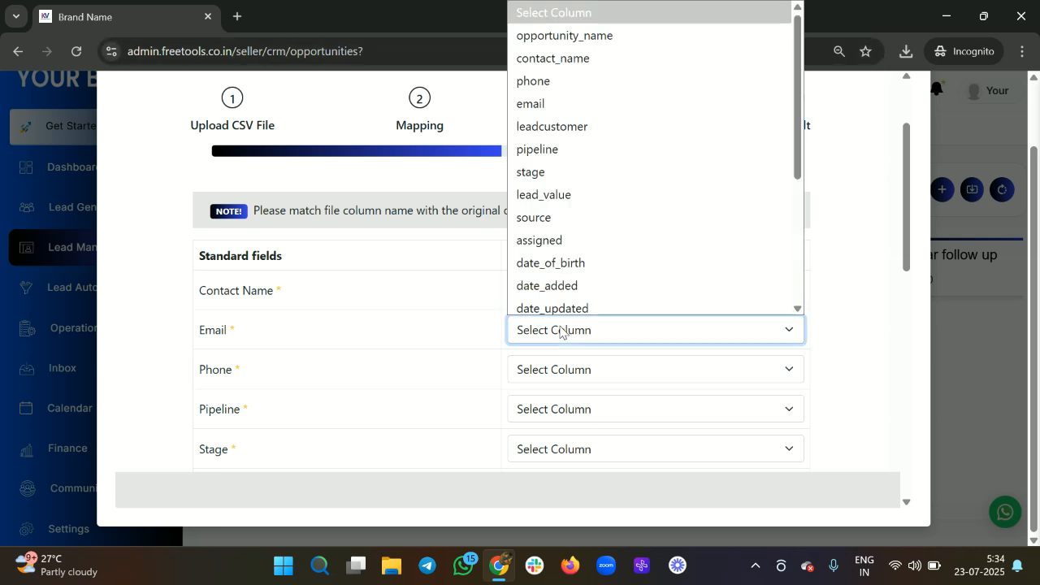
click(570, 102)
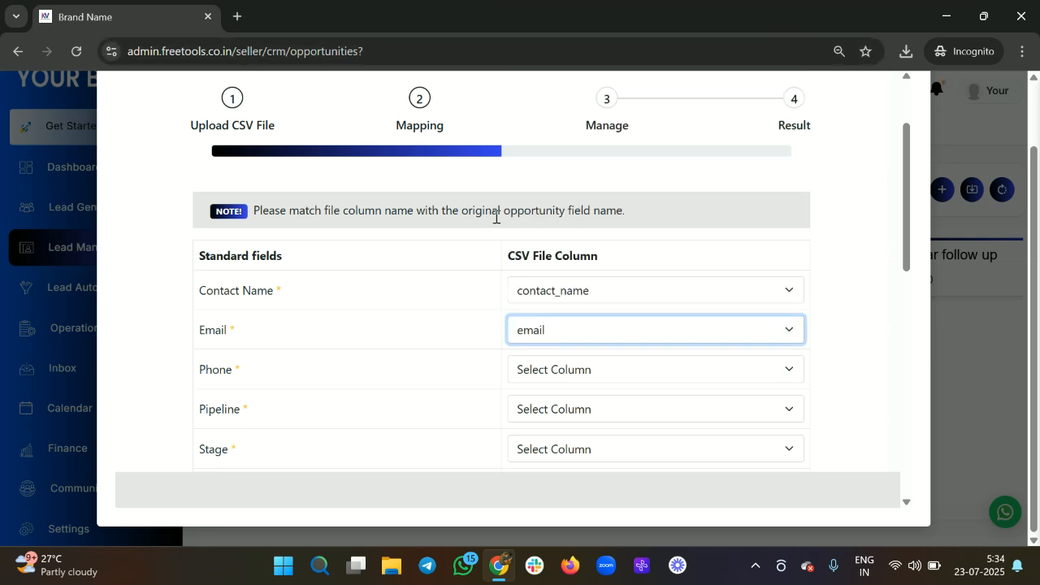
Step: Map Phone, Pipeline and Stage to the phone, pipeline and stage columns, then proceed
scroll(492, 240, down, 2)
click(564, 231)
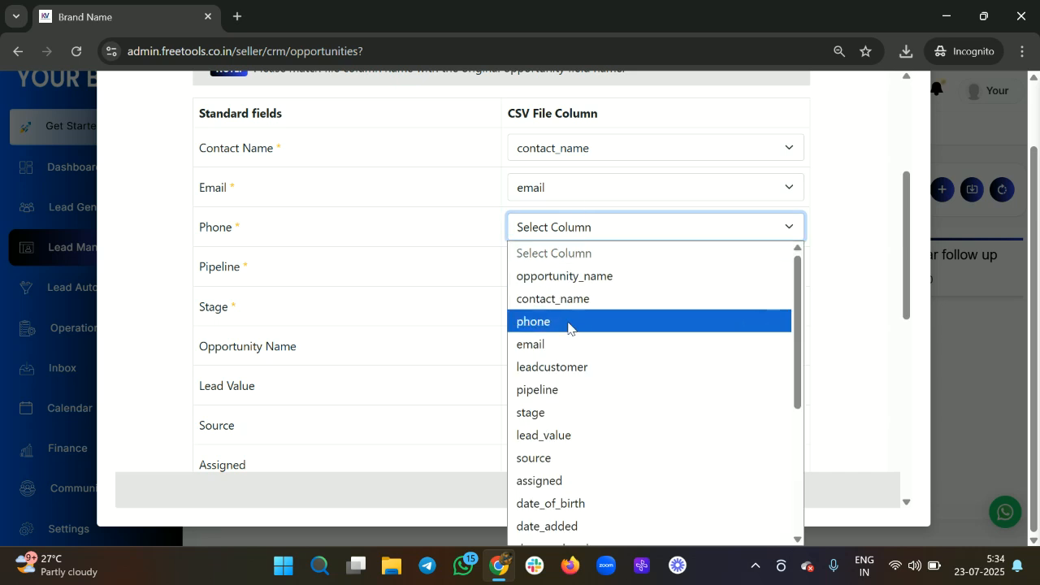
click(568, 323)
click(582, 274)
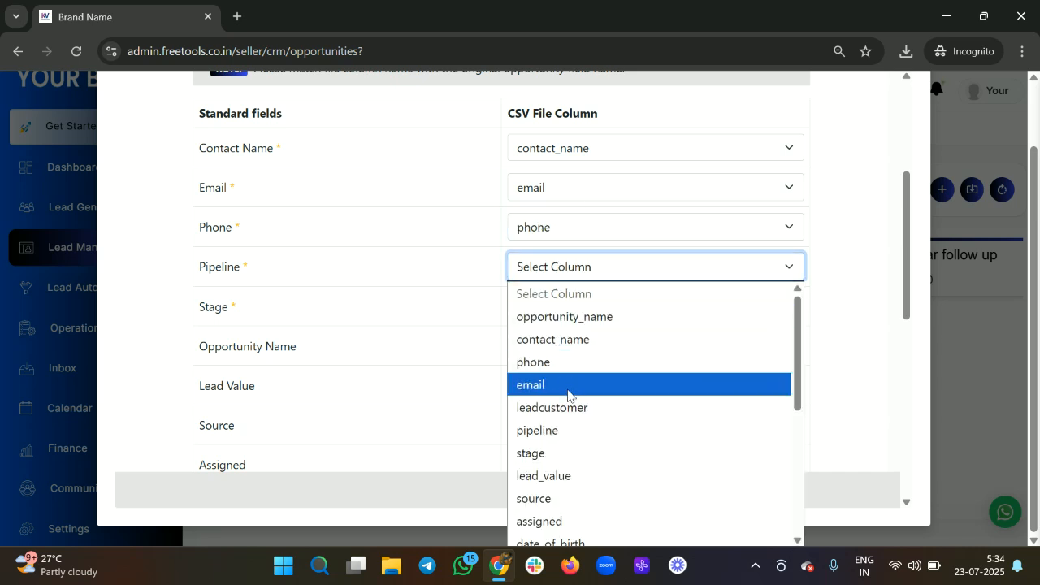
click(554, 439)
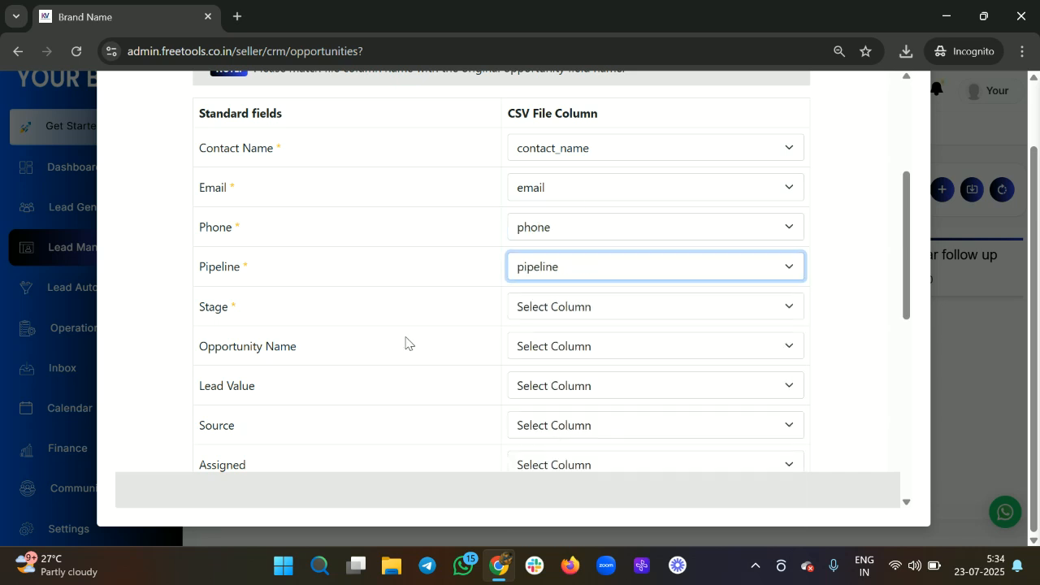
click(561, 311)
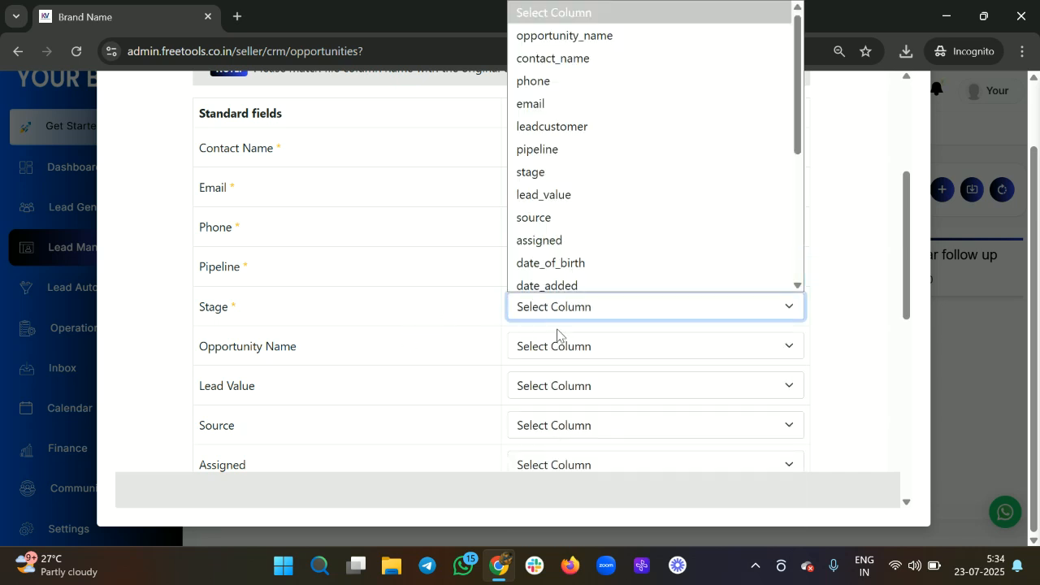
click(560, 167)
scroll(446, 304, down, 4)
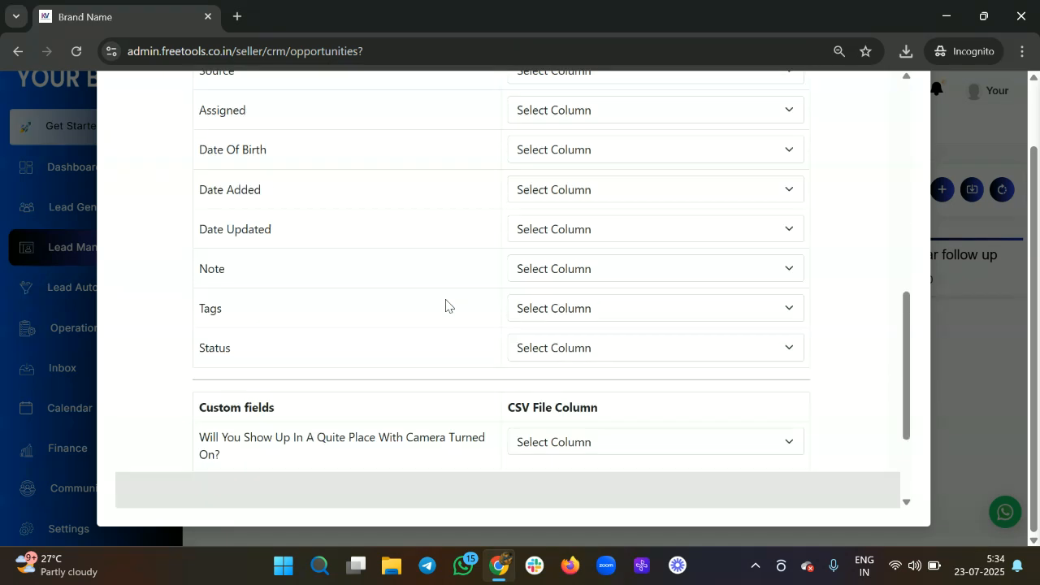
scroll(446, 304, up, 4)
scroll(446, 304, down, 4)
scroll(446, 304, up, 5)
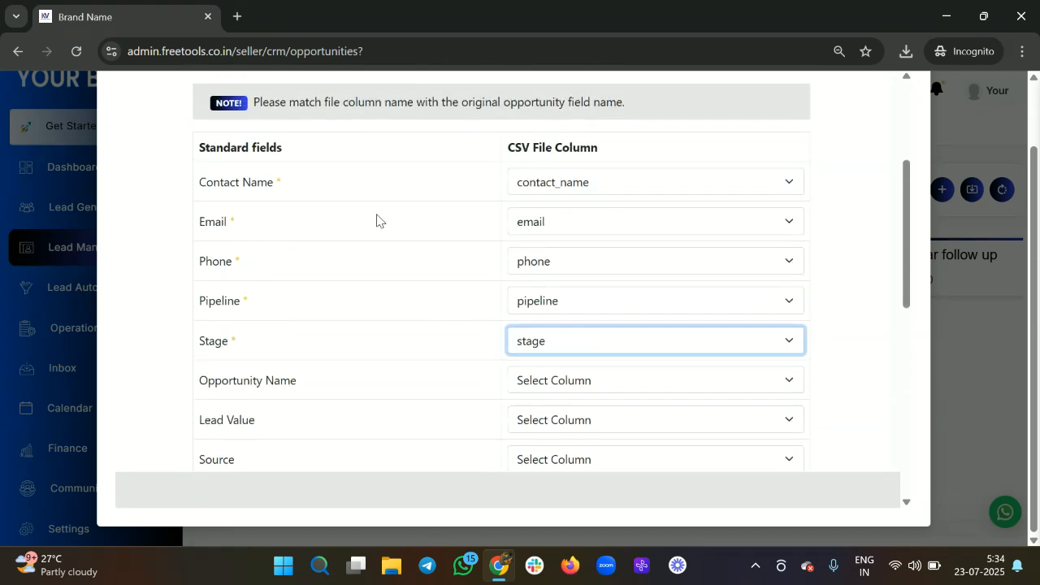
scroll(503, 235, down, 6)
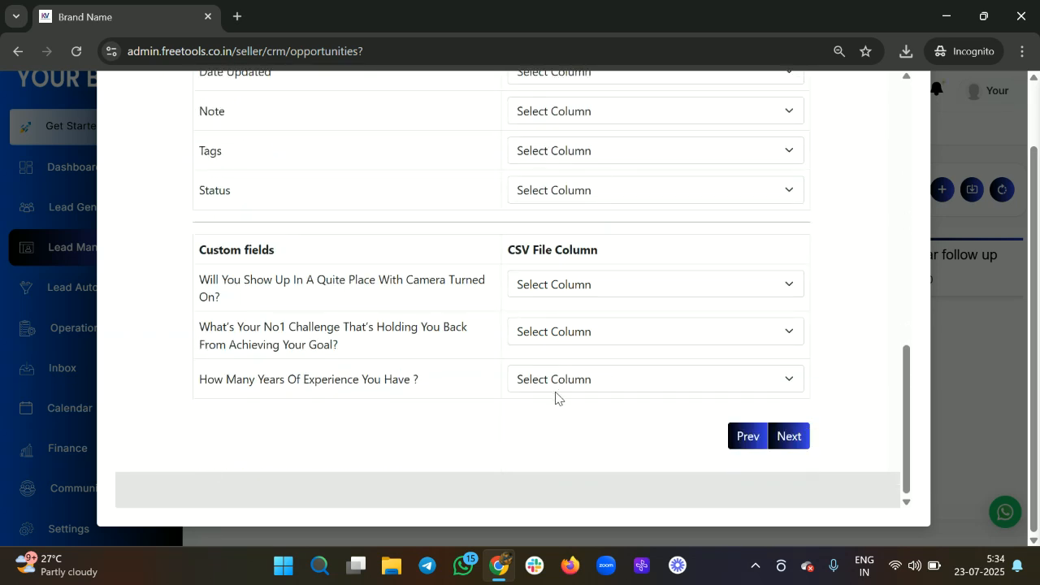
click(783, 436)
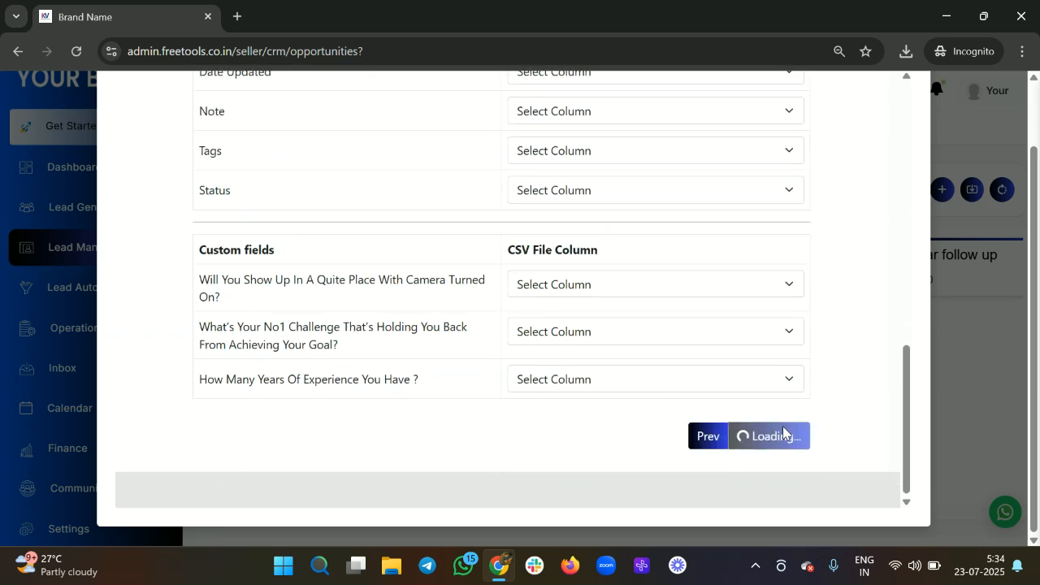
Step: Save the lead 1 and lead 2 rows, confirm '2 Data Imported Successfully', and continue
scroll(552, 307, down, 2)
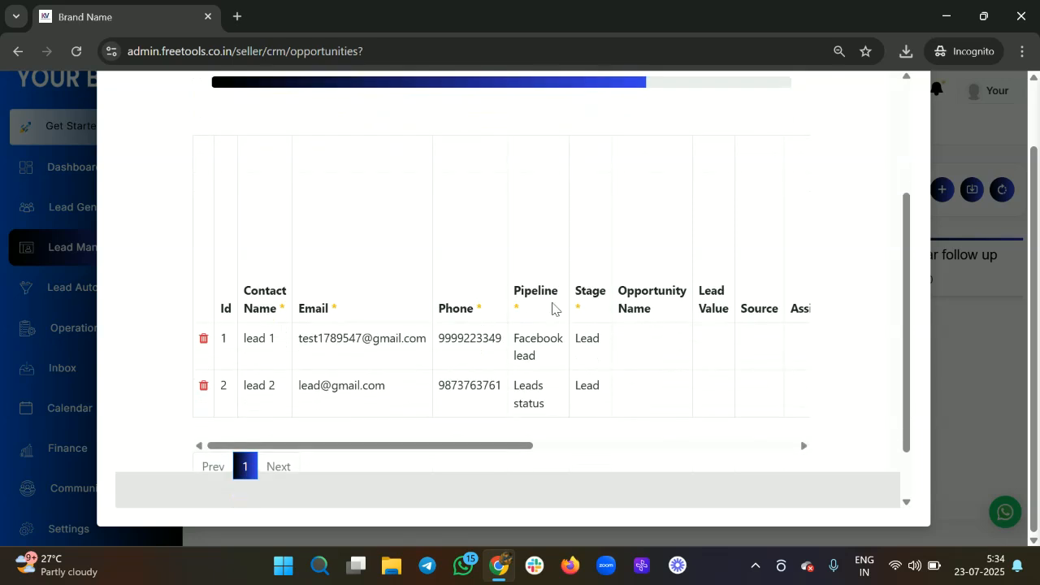
scroll(562, 214, down, 1)
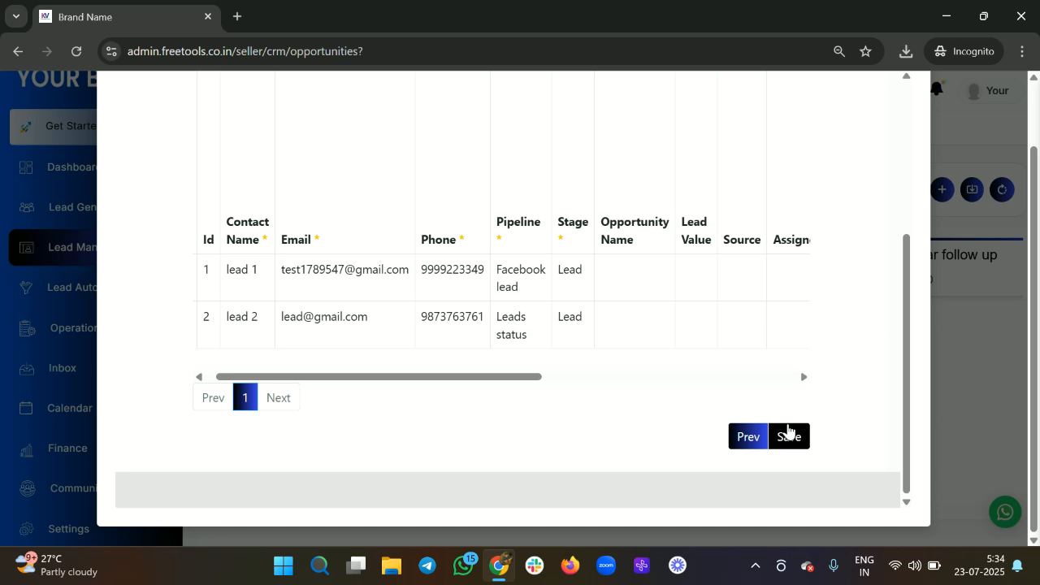
click(788, 436)
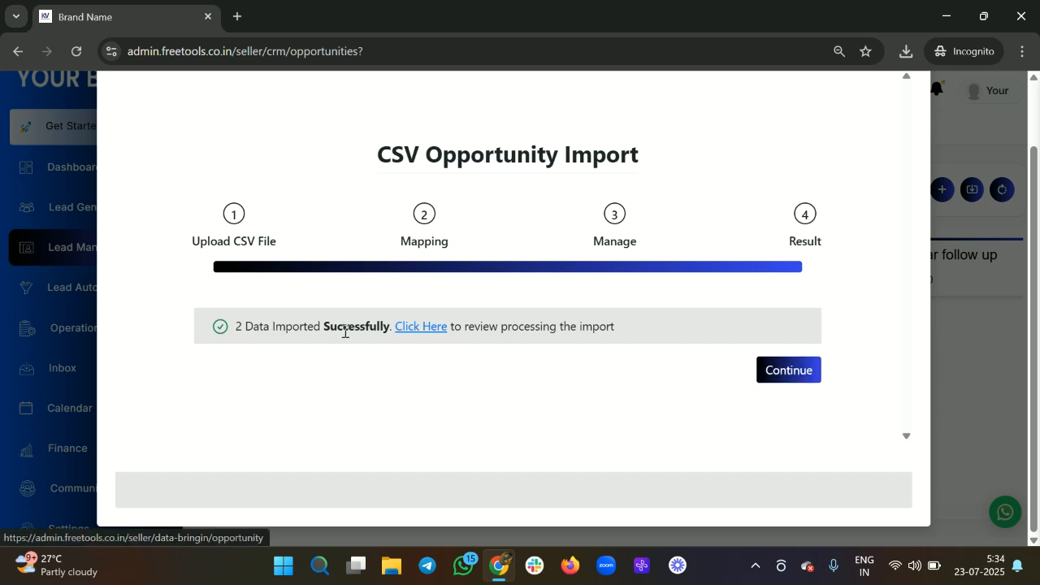
drag(258, 321, 523, 341)
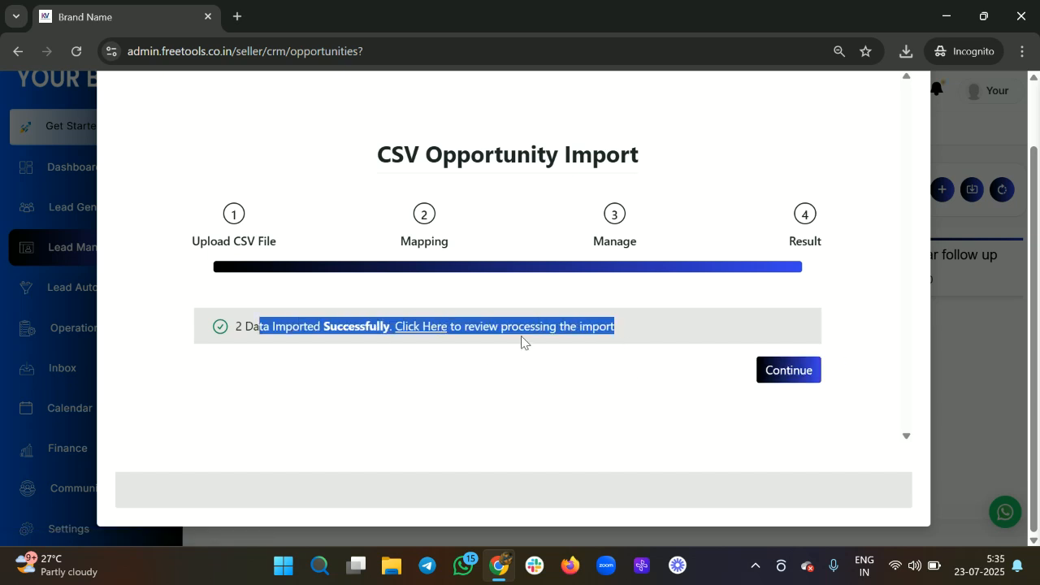
click(806, 384)
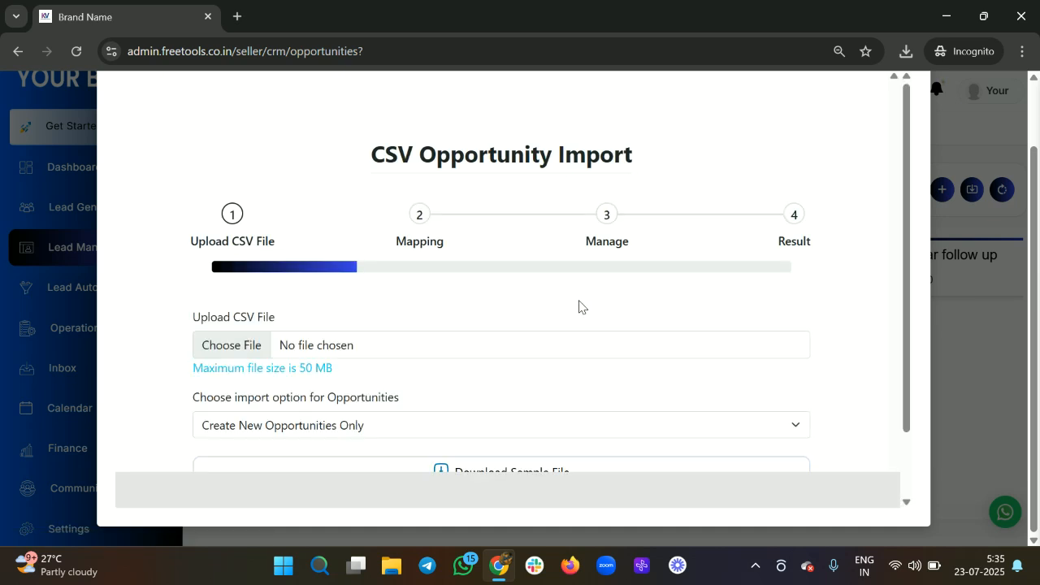
Step: Close the import window and reload the opportunities page
scroll(691, 274, up, 2)
click(908, 121)
key(F5)
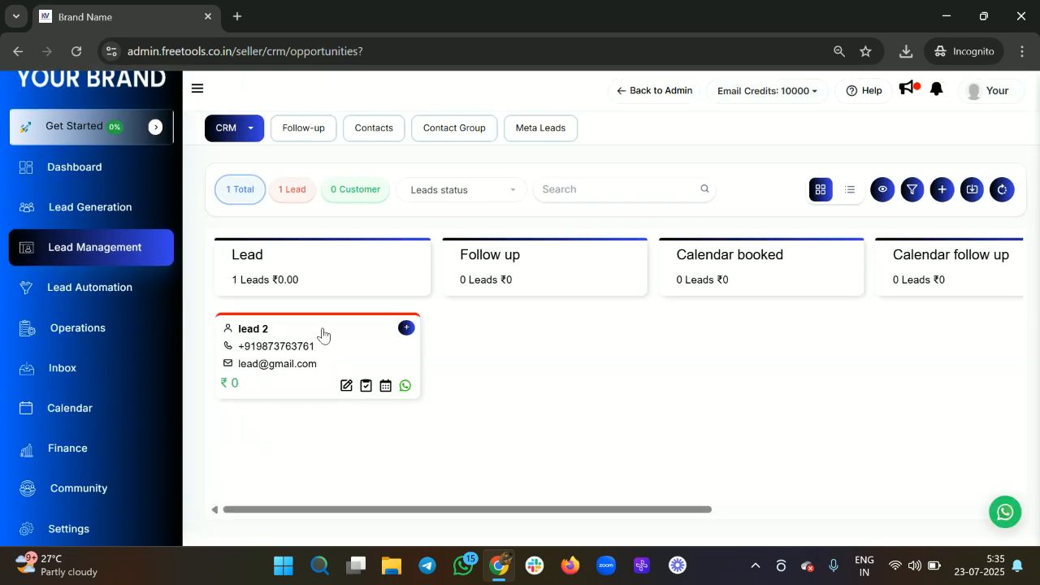
Step: Show the Facebook lead pipeline and move lead 1 to Interested and back to Lead
click(447, 187)
click(446, 254)
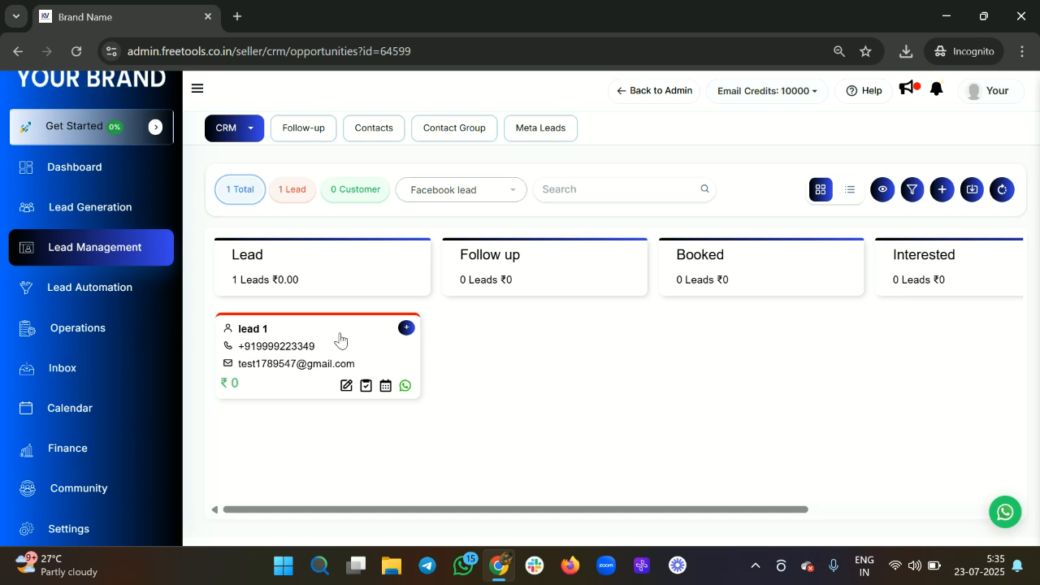
drag(343, 333, 932, 337)
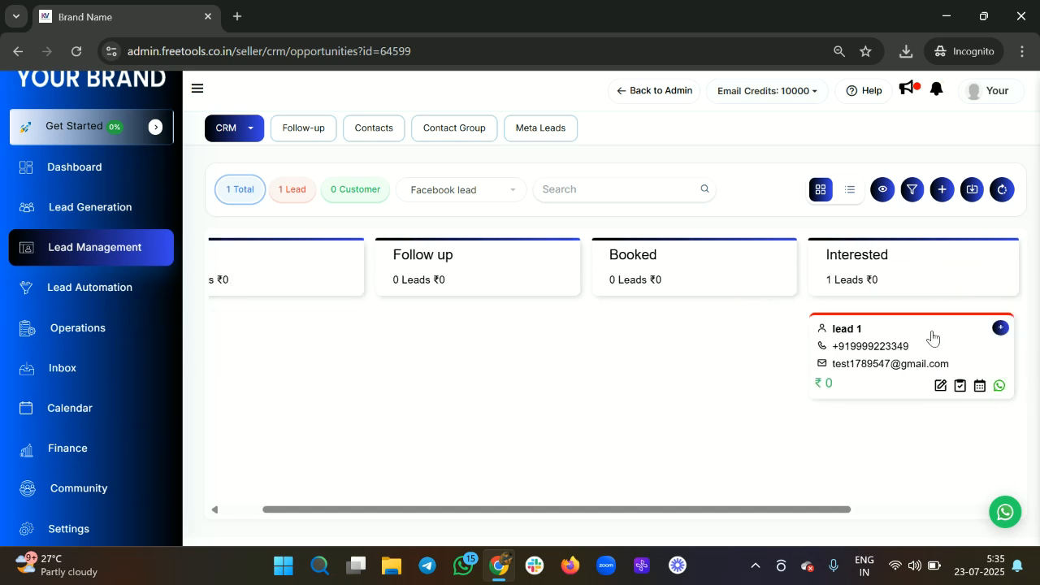
drag(732, 354, 365, 339)
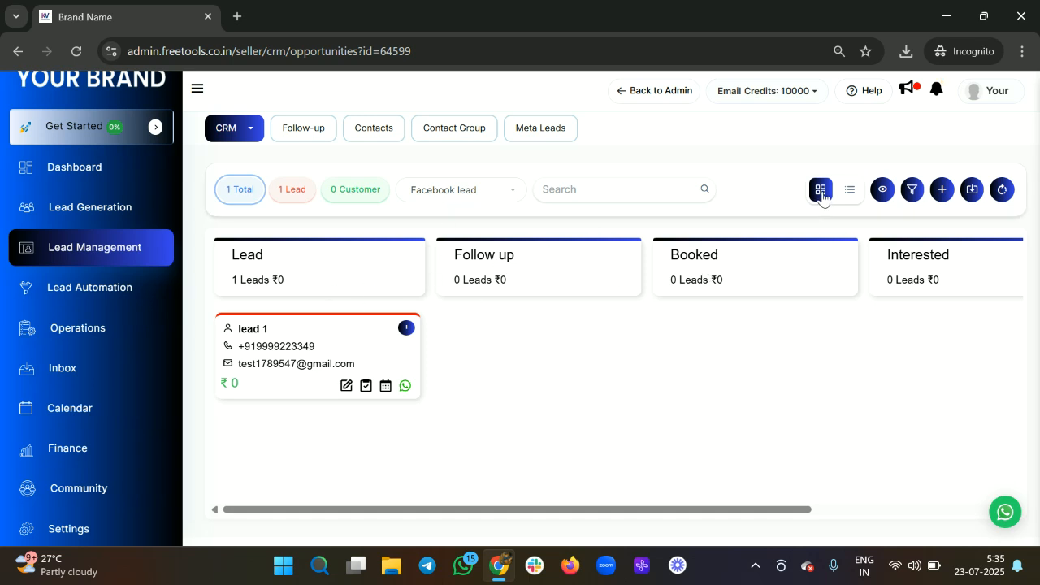
click(244, 140)
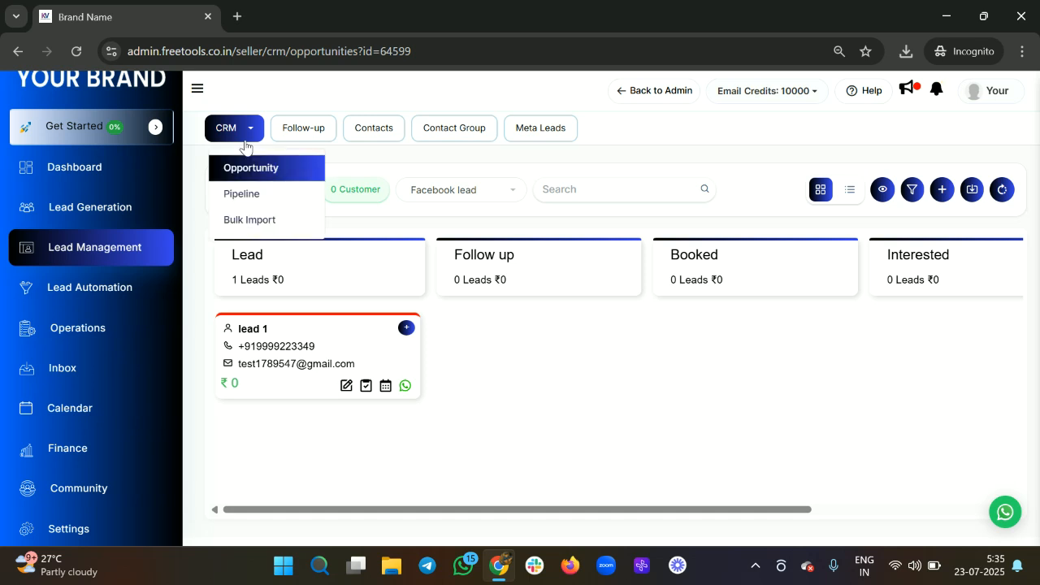
Step: Open the Bulk Import log and check the test.csv operation's SUCCESS status
click(272, 221)
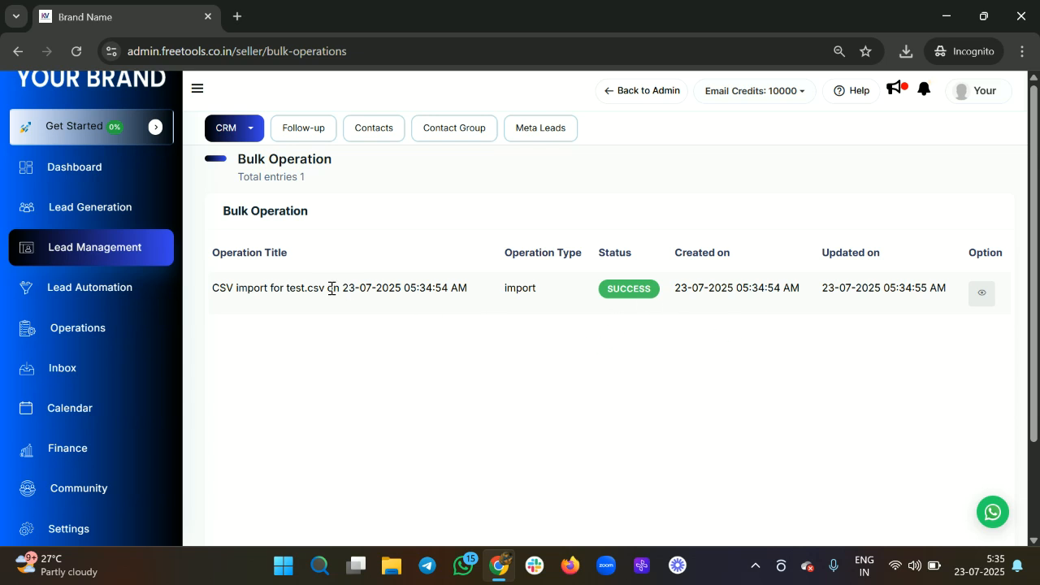
drag(595, 294, 672, 302)
click(662, 357)
drag(648, 355, 215, 147)
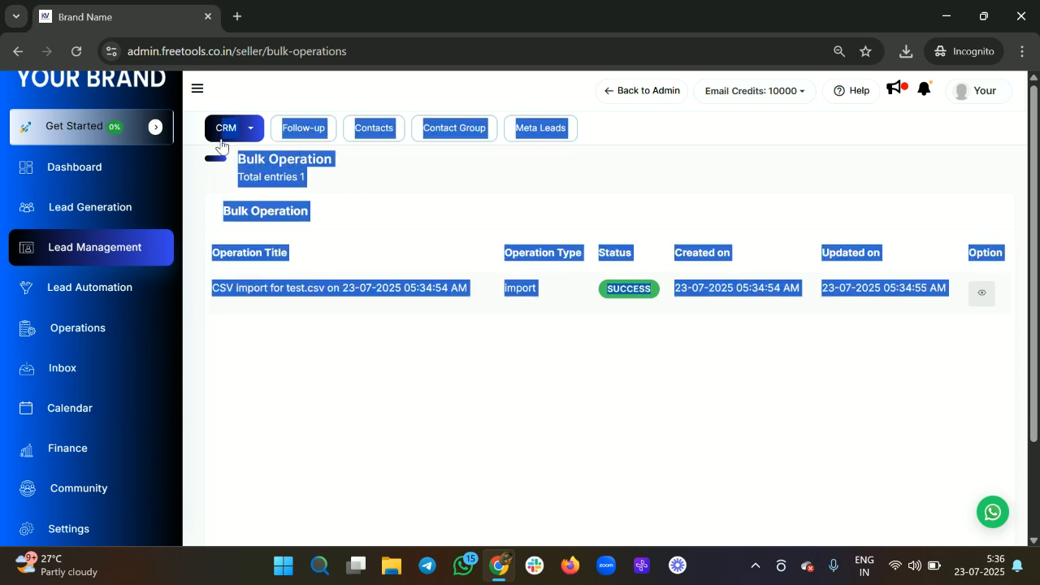
click(526, 372)
click(241, 132)
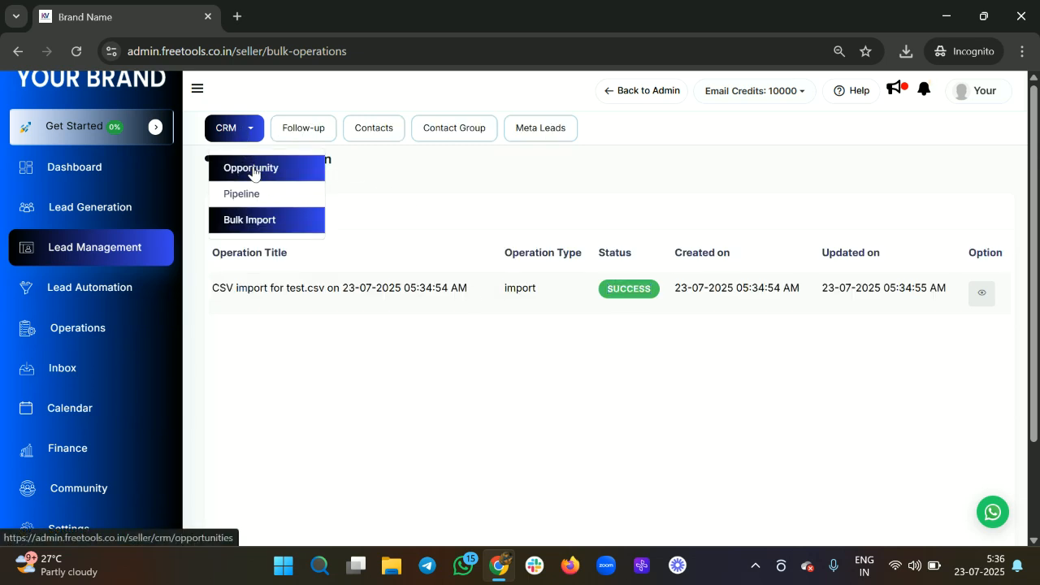
Step: Return to the opportunities board and view the VSL Funnel and Webinar Funnel pipelines
click(253, 169)
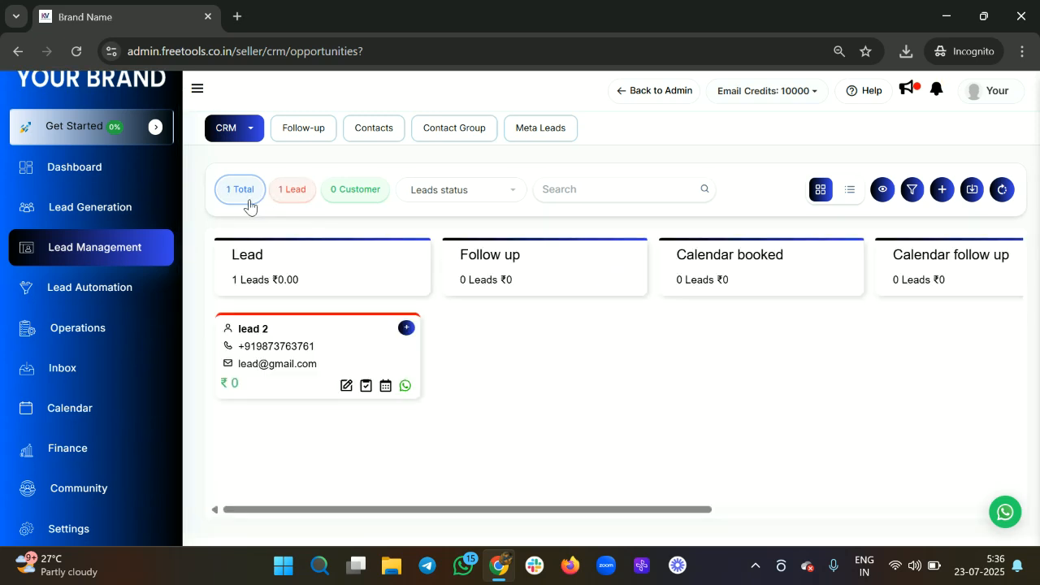
click(478, 191)
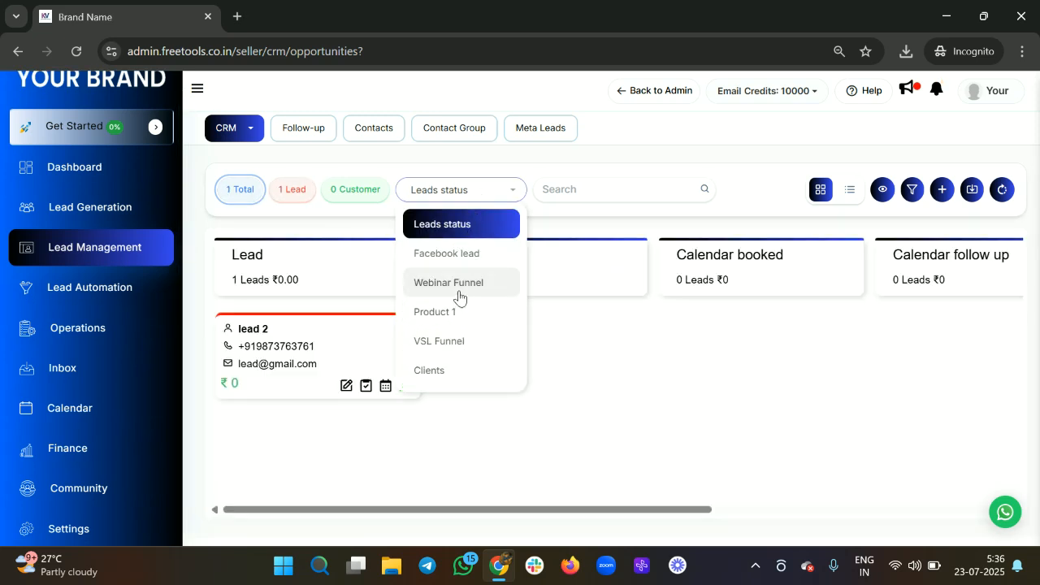
click(450, 342)
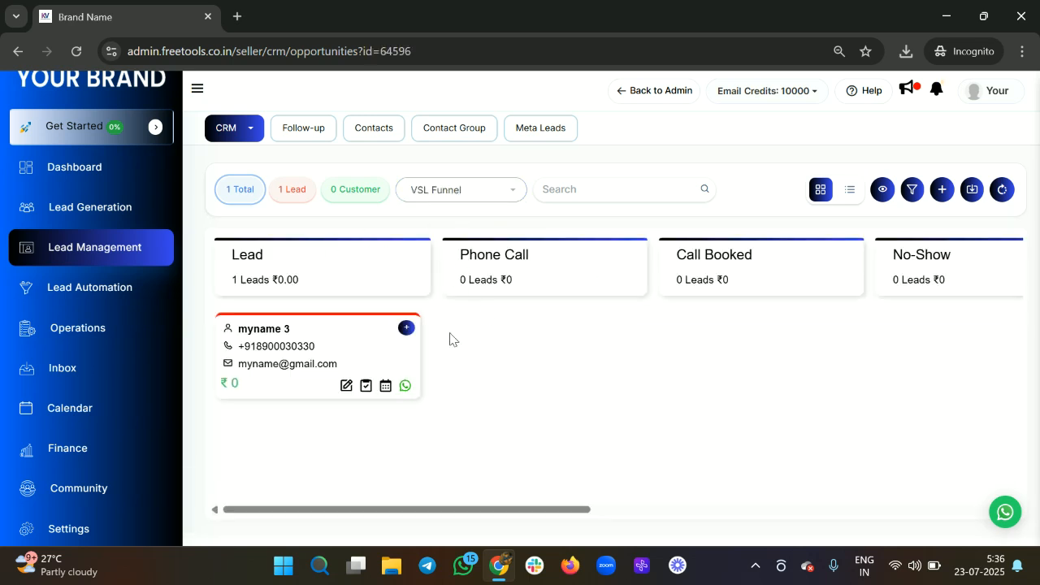
click(465, 190)
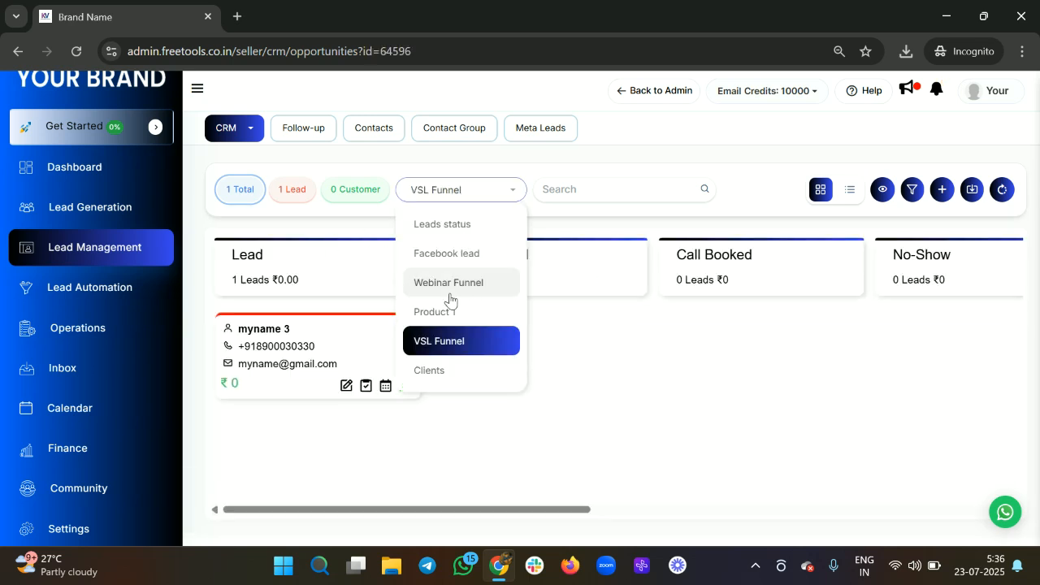
click(450, 284)
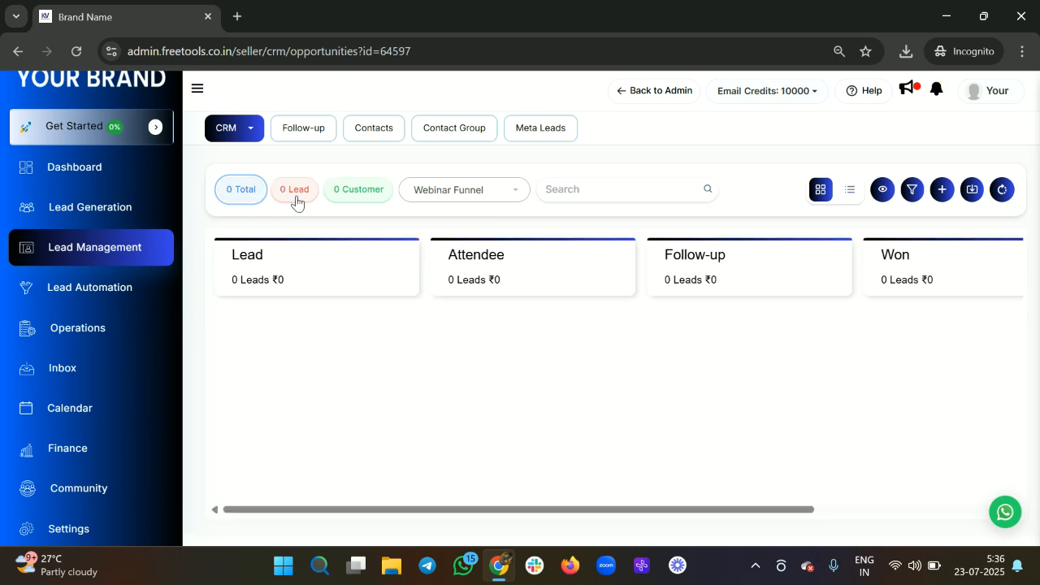
Step: Switch the opportunities board back to the Leads status pipeline
click(447, 199)
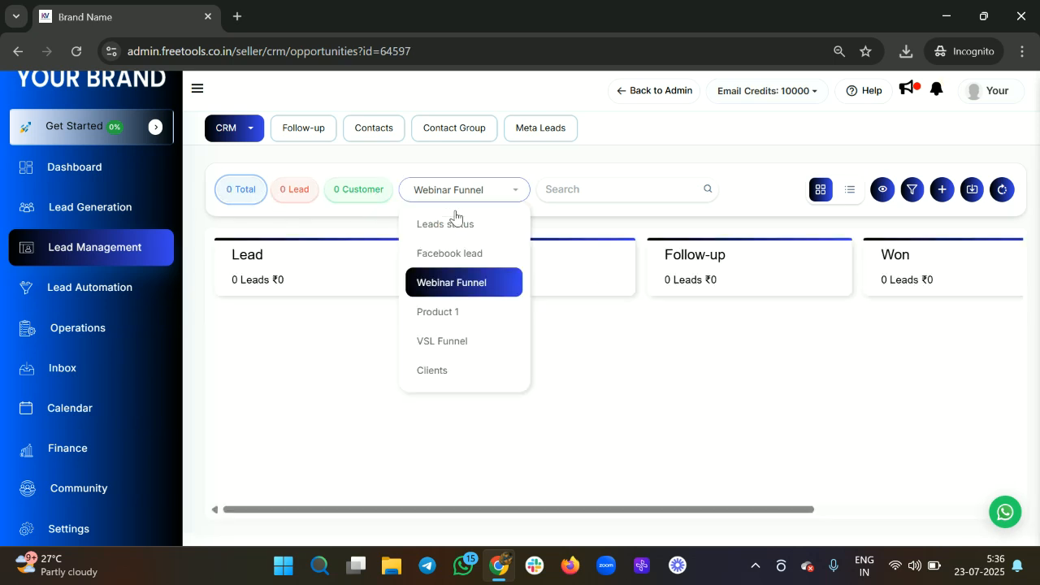
click(450, 233)
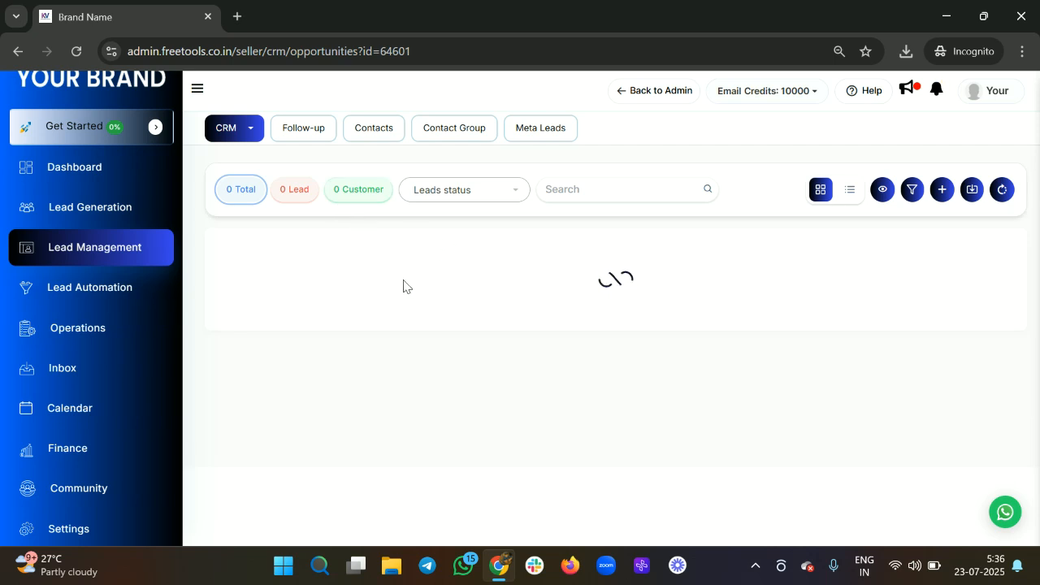
click(341, 329)
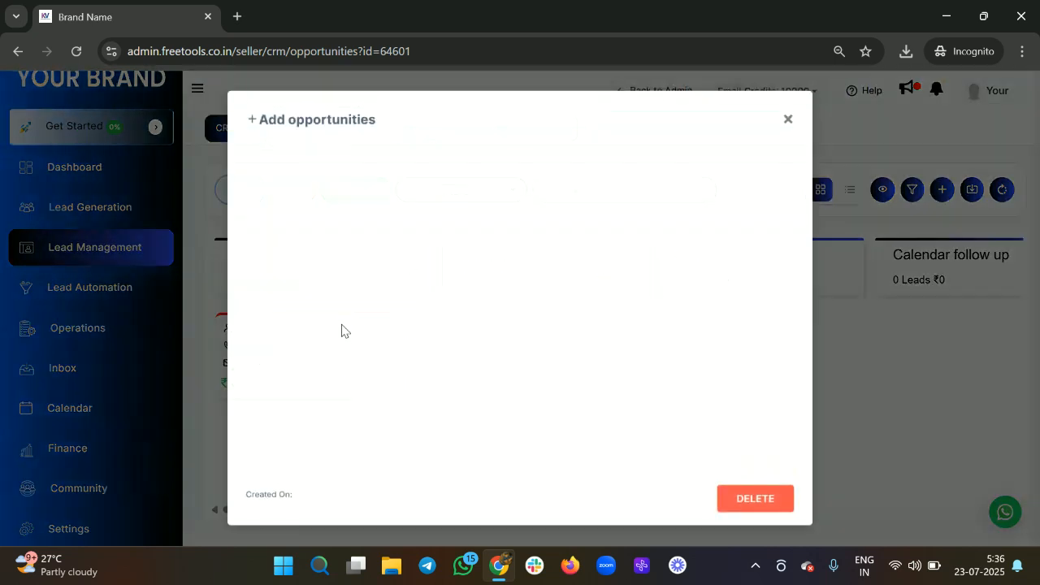
Step: Change lead 2's type to Customer, keeping the stage at Lead, and update it
scroll(543, 377, down, 2)
scroll(543, 378, down, 2)
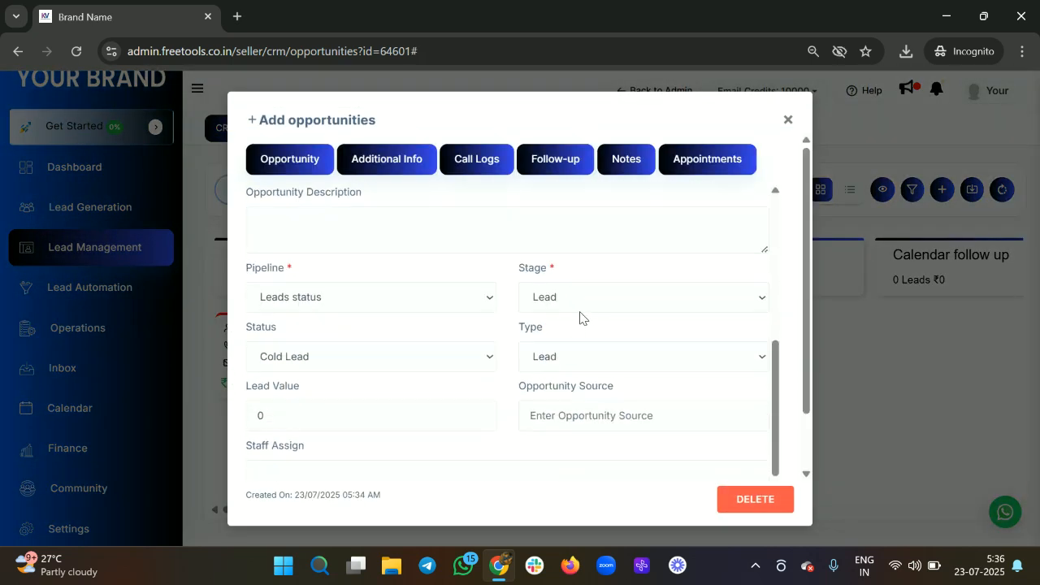
click(611, 305)
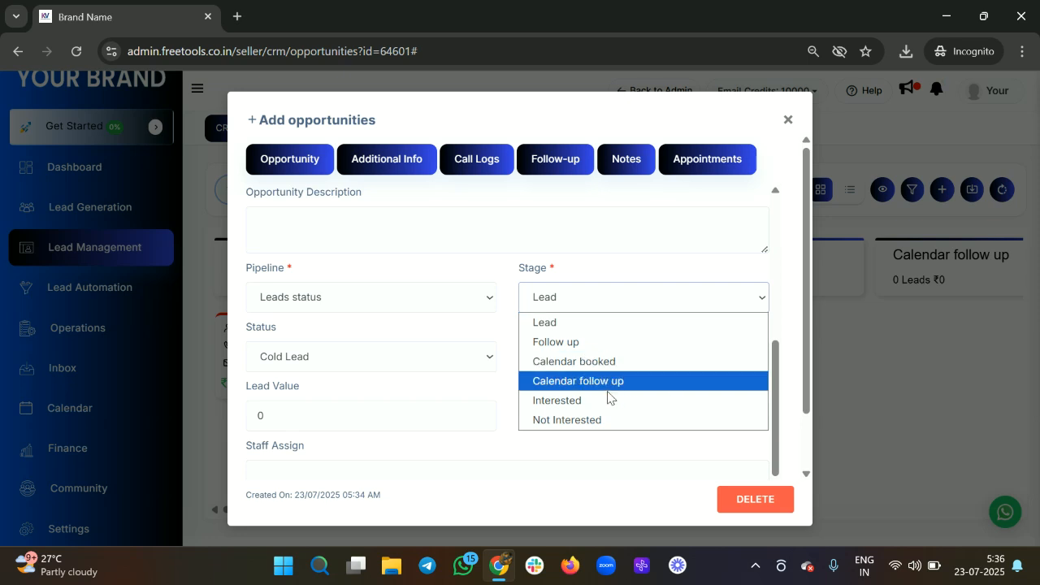
click(613, 304)
scroll(614, 304, down, 1)
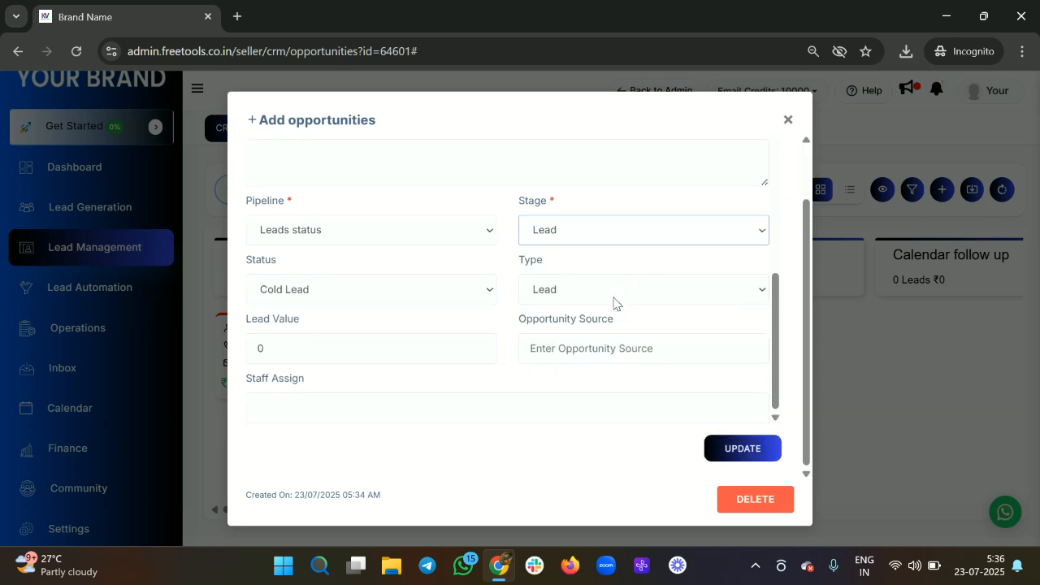
click(599, 290)
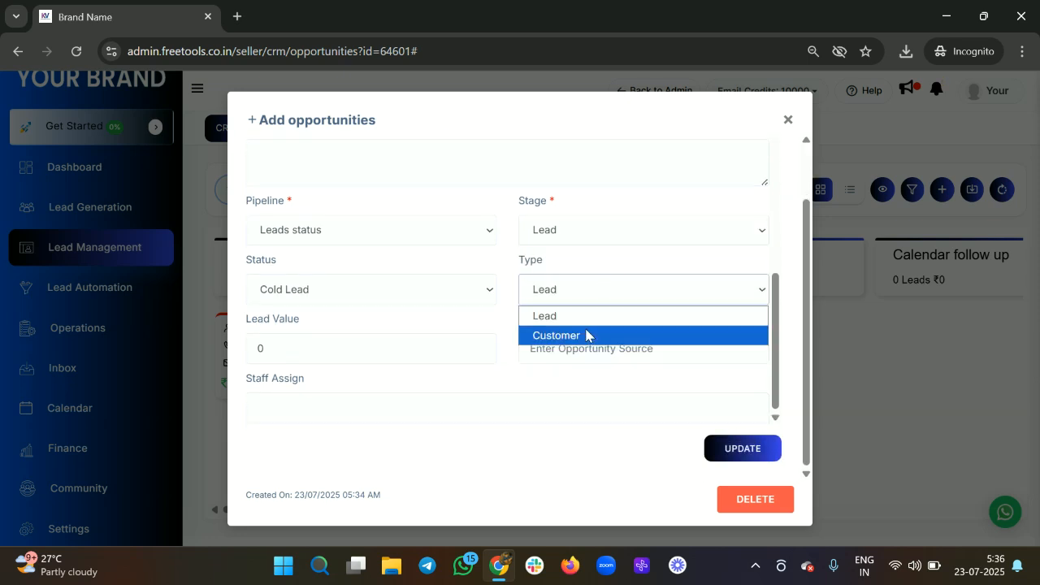
click(586, 335)
click(755, 452)
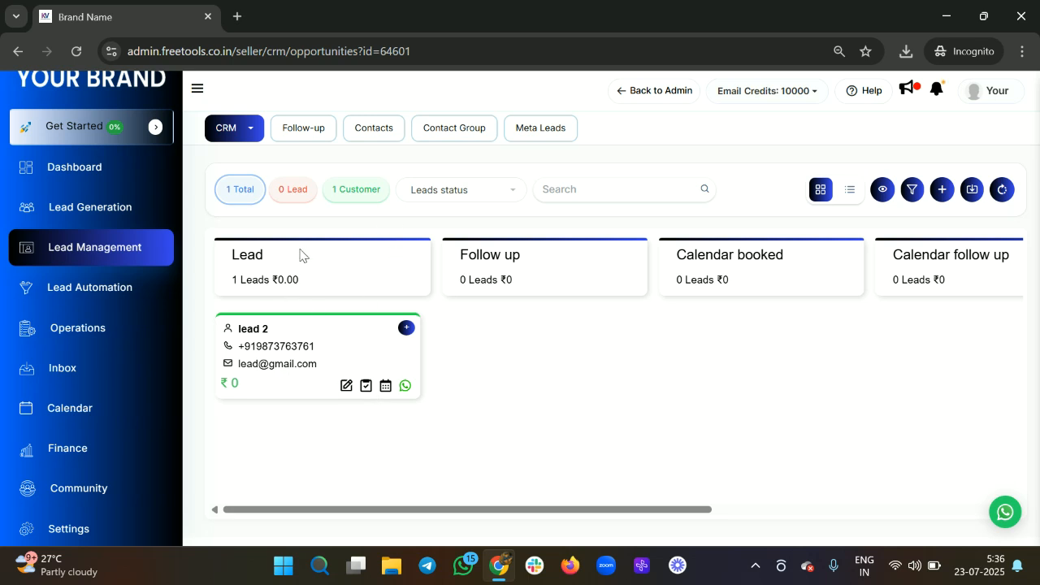
Step: Open lead 2's appointment booking and close it without booking anything
click(386, 387)
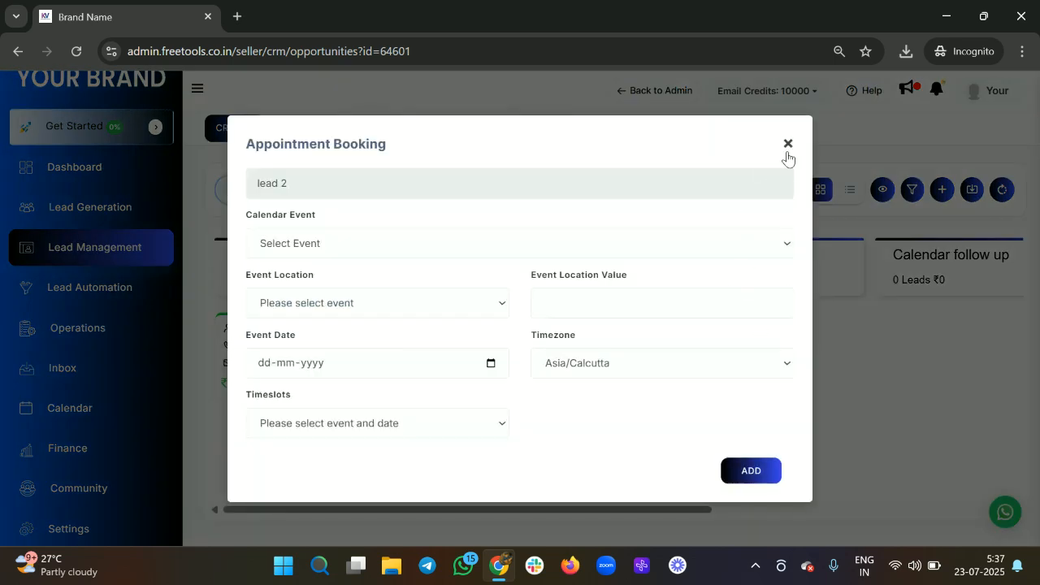
click(788, 144)
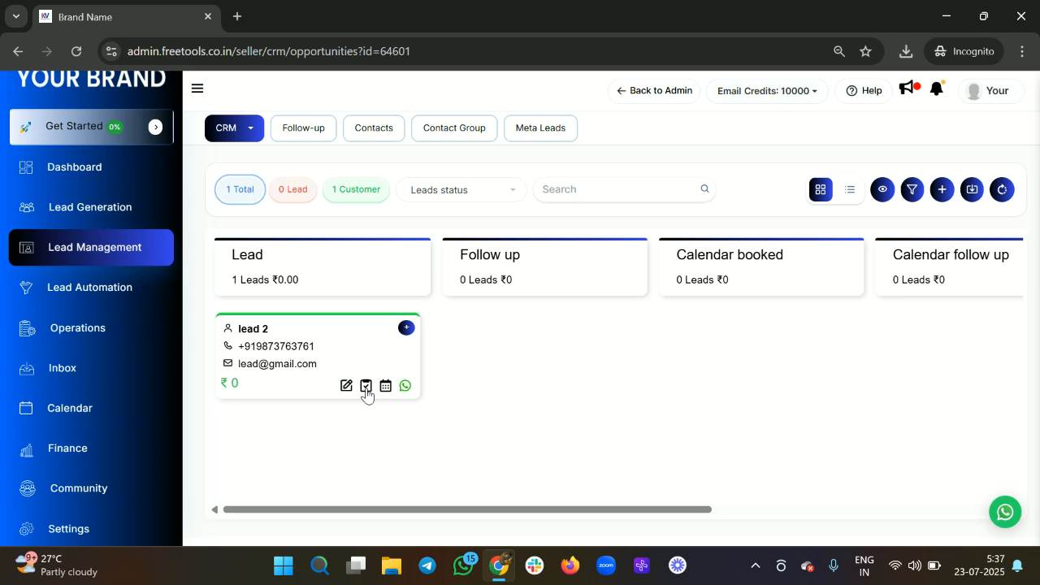
click(366, 387)
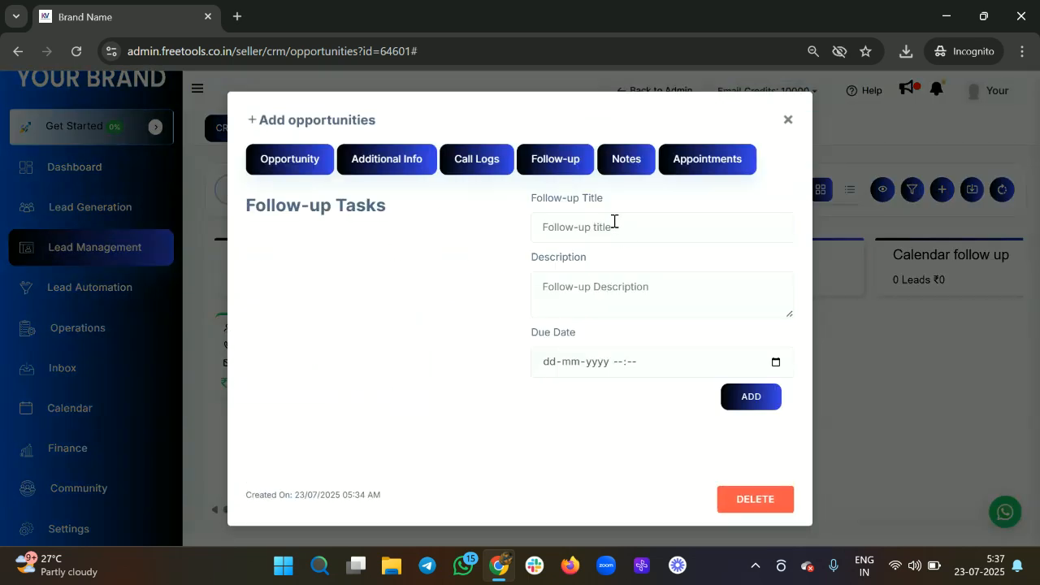
Step: Enter the follow-up title 'Test follow up' and a description noting a call after 2 days
click(612, 222)
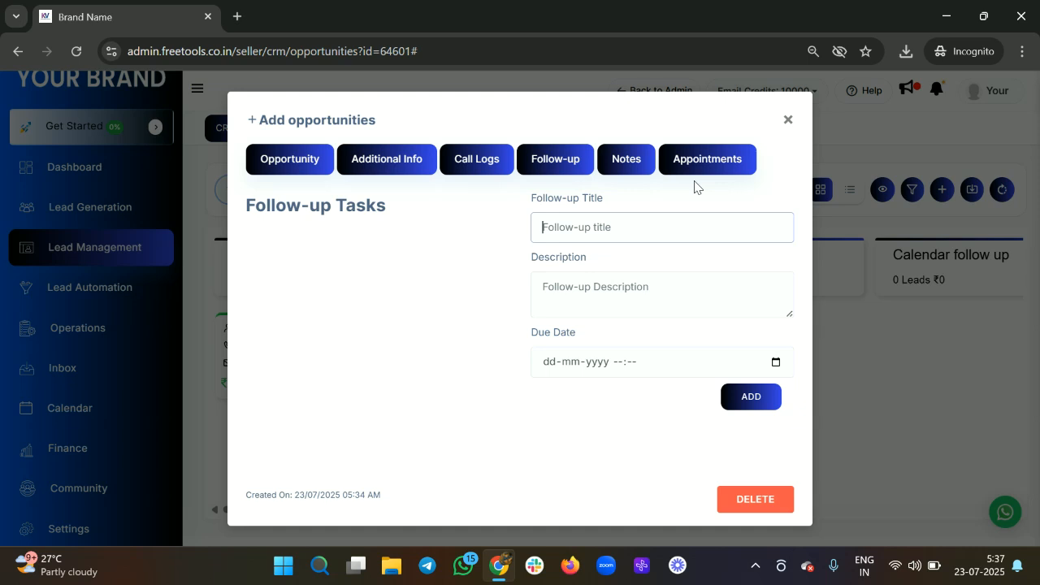
text(Test follow up)
click(600, 285)
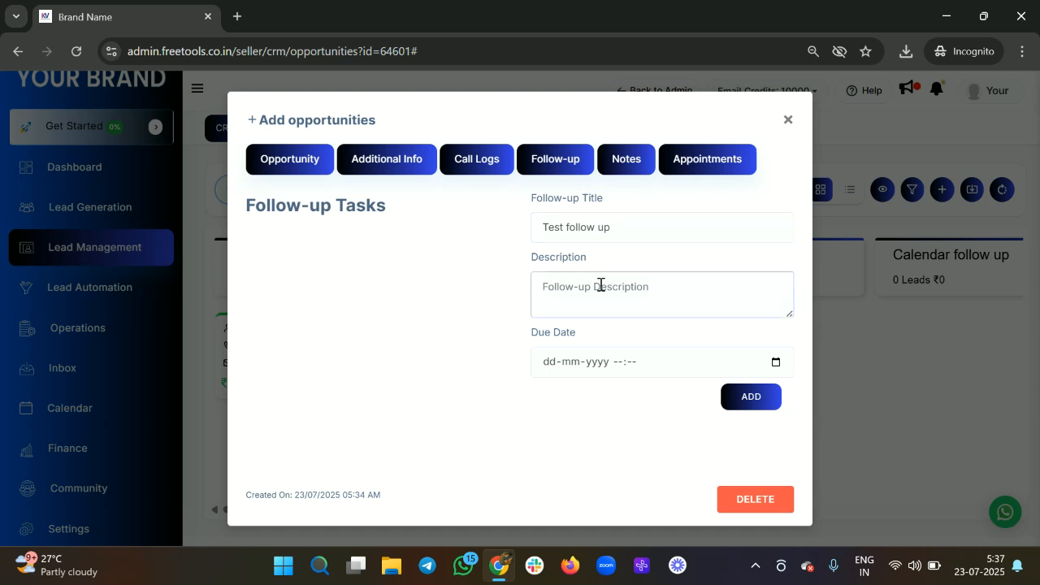
text(H)
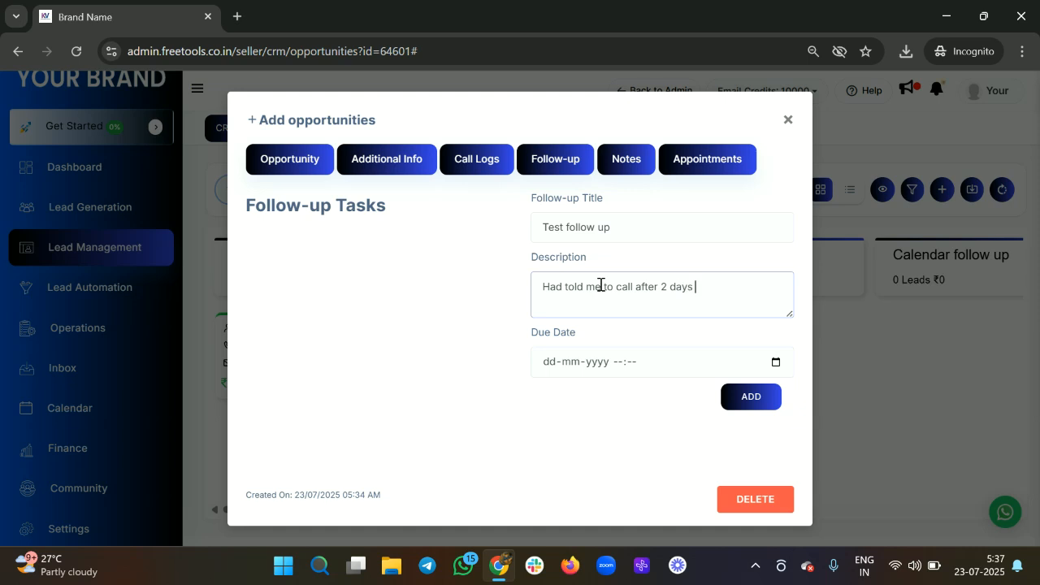
Step: Set the follow-up due date to 25 July 2025
click(781, 363)
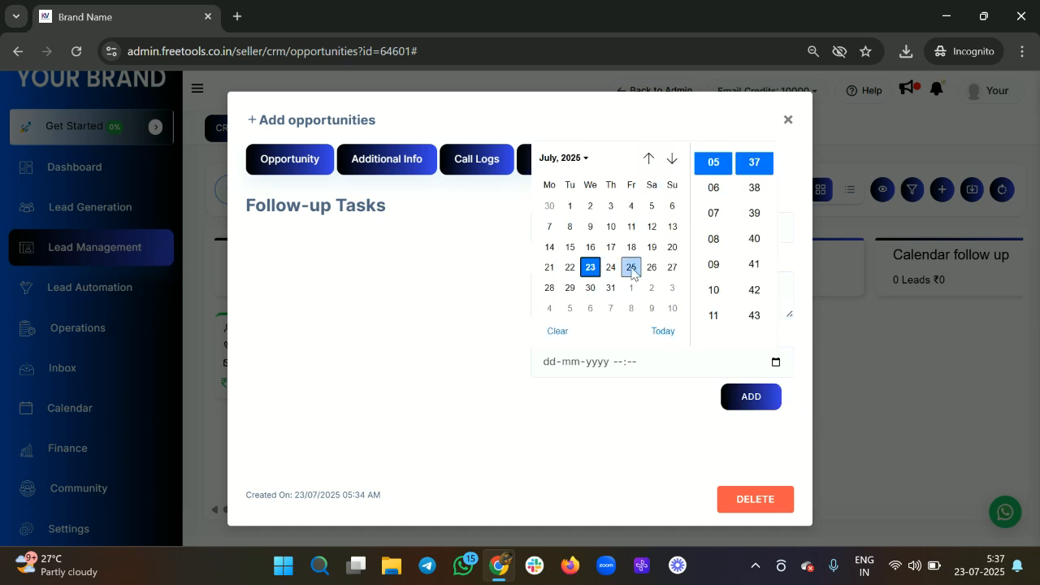
click(632, 268)
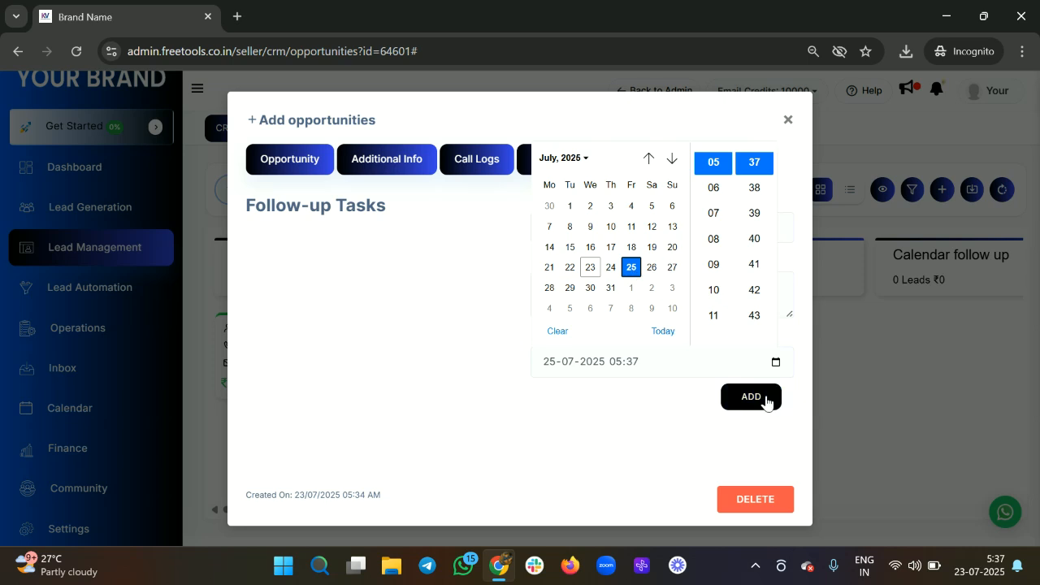
click(776, 363)
click(776, 363)
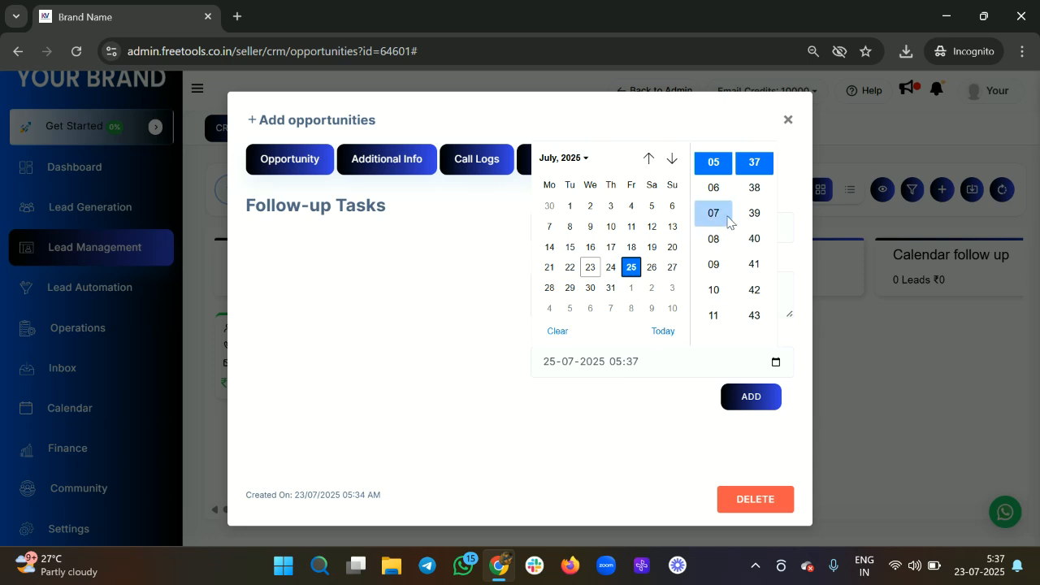
Step: Set the due time to 10:00 and add the follow-up task to lead 2
scroll(708, 278, up, 3)
scroll(711, 275, down, 5)
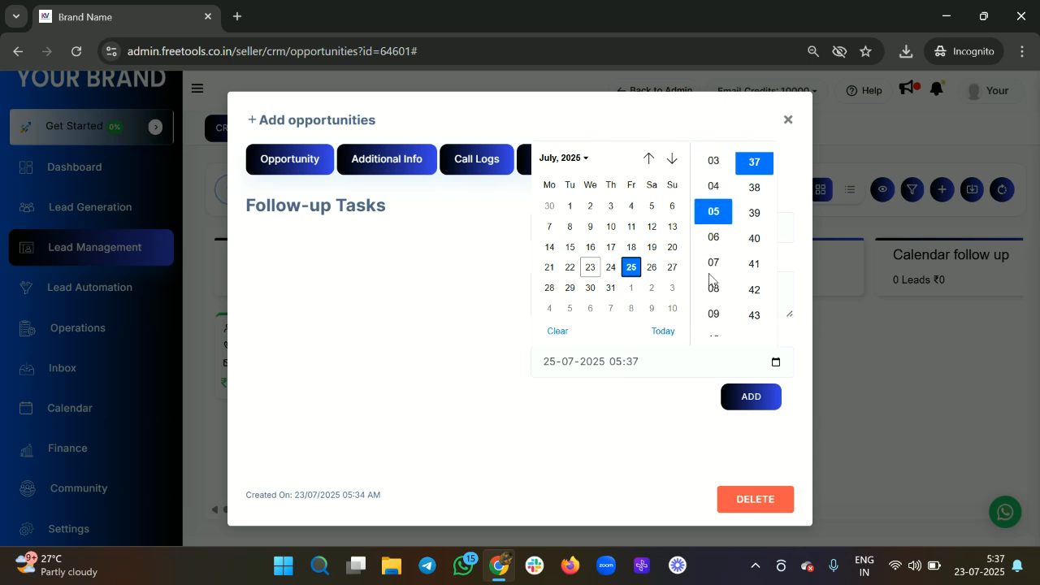
scroll(714, 261, down, 2)
scroll(715, 260, up, 4)
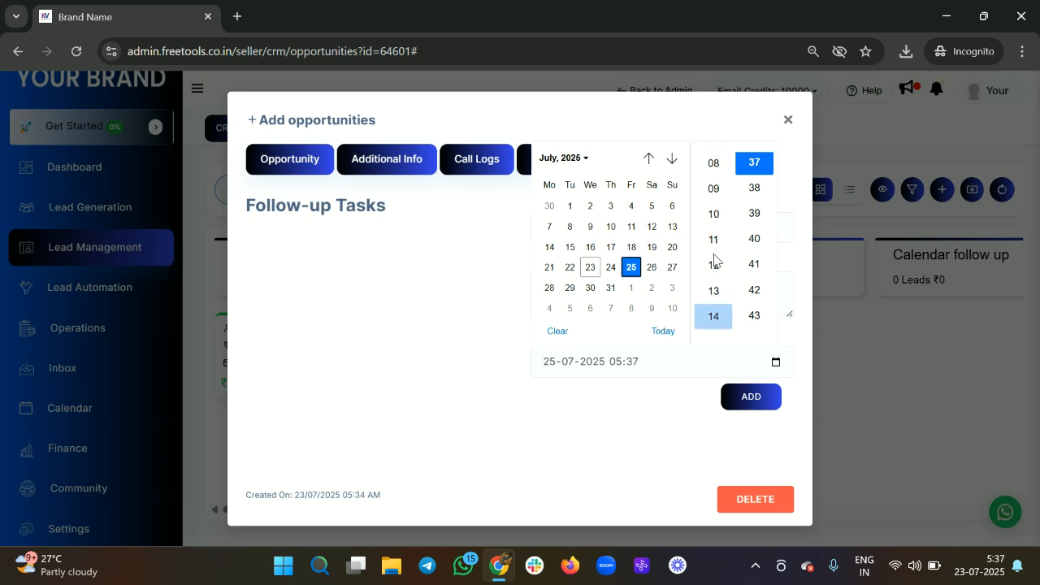
click(713, 210)
click(743, 208)
scroll(742, 211, up, 1)
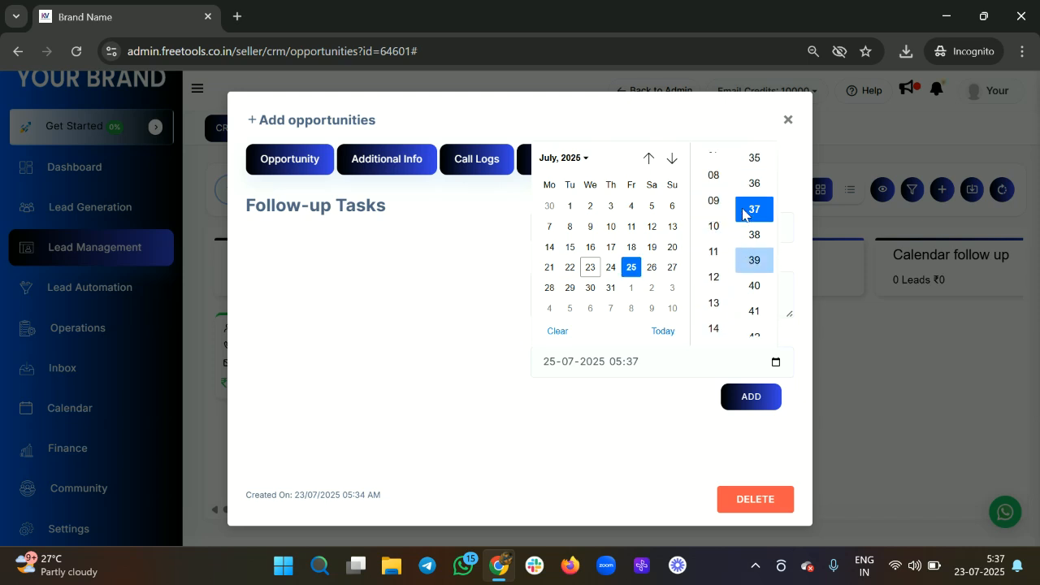
click(714, 226)
scroll(747, 244, up, 3)
scroll(750, 248, down, 8)
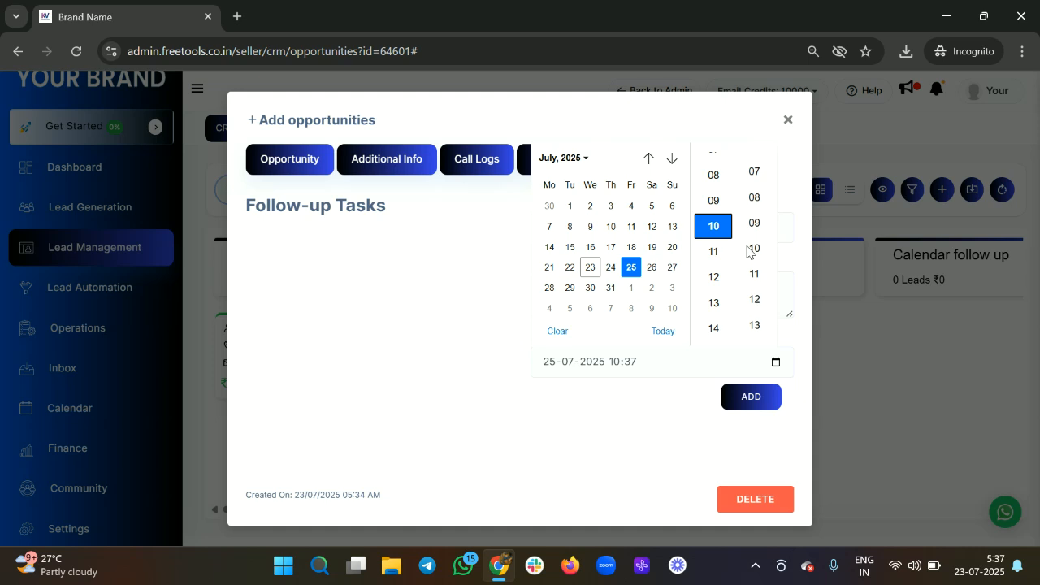
click(759, 230)
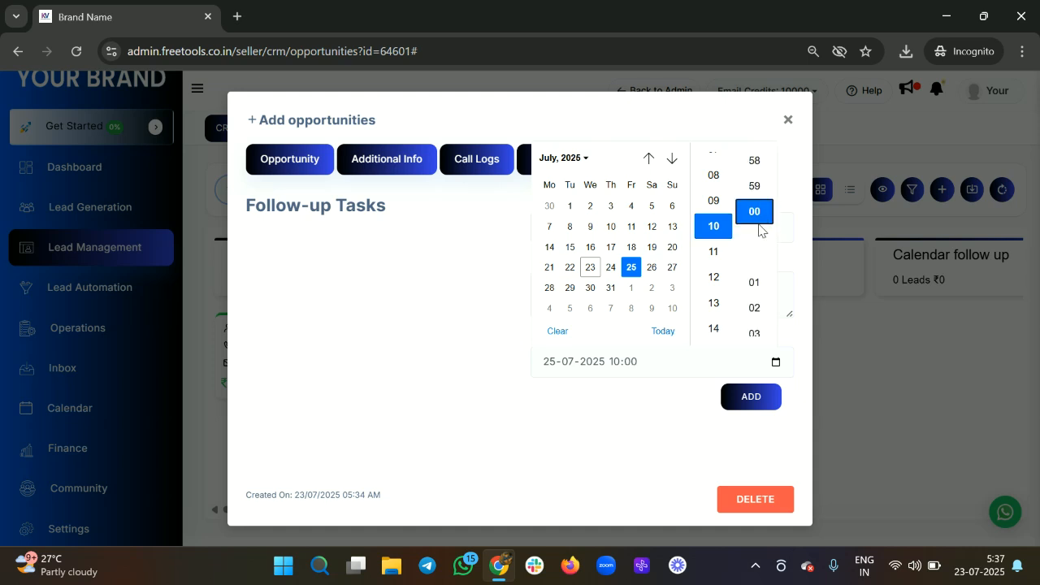
click(751, 397)
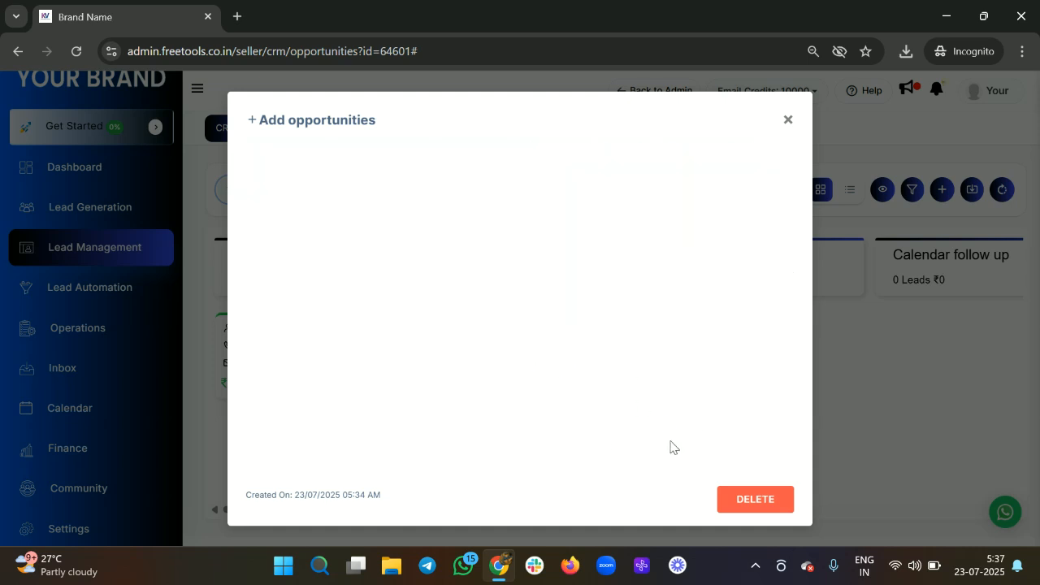
Step: Untick the 'Test follow up' task, load it into the edit form, and save it
scroll(569, 345, down, 5)
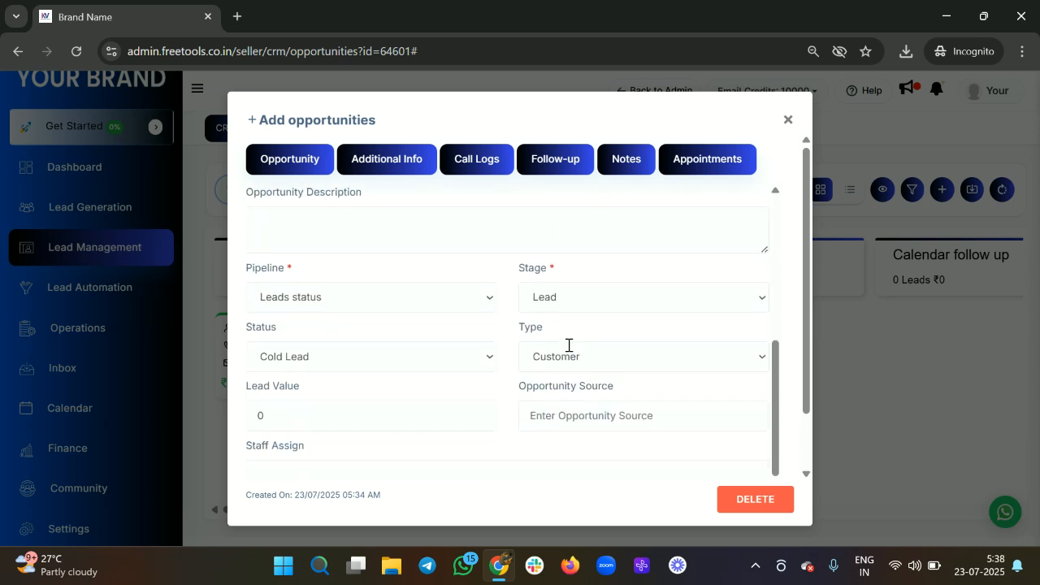
scroll(569, 344, down, 2)
scroll(555, 260, up, 8)
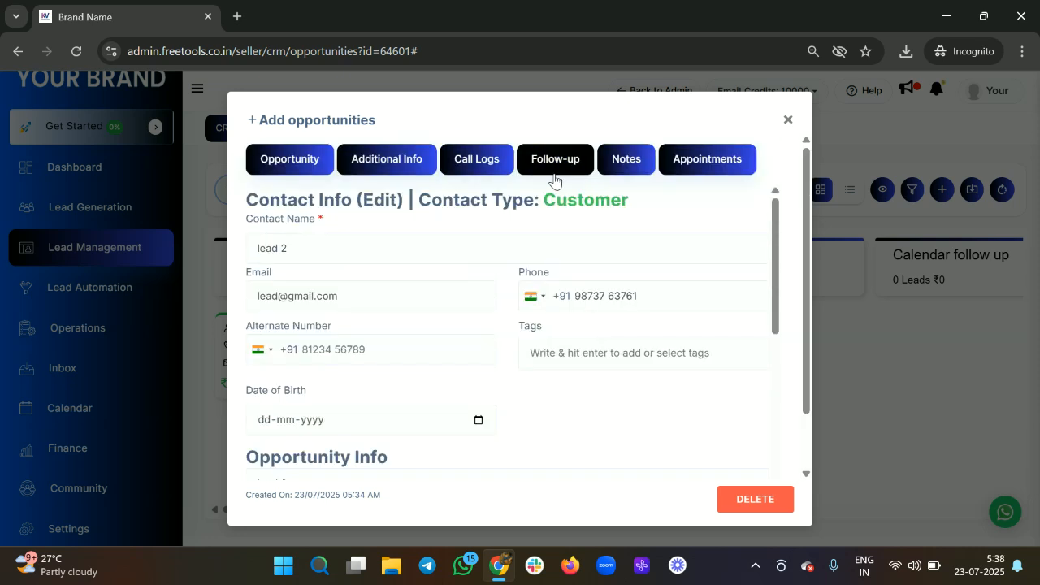
click(554, 173)
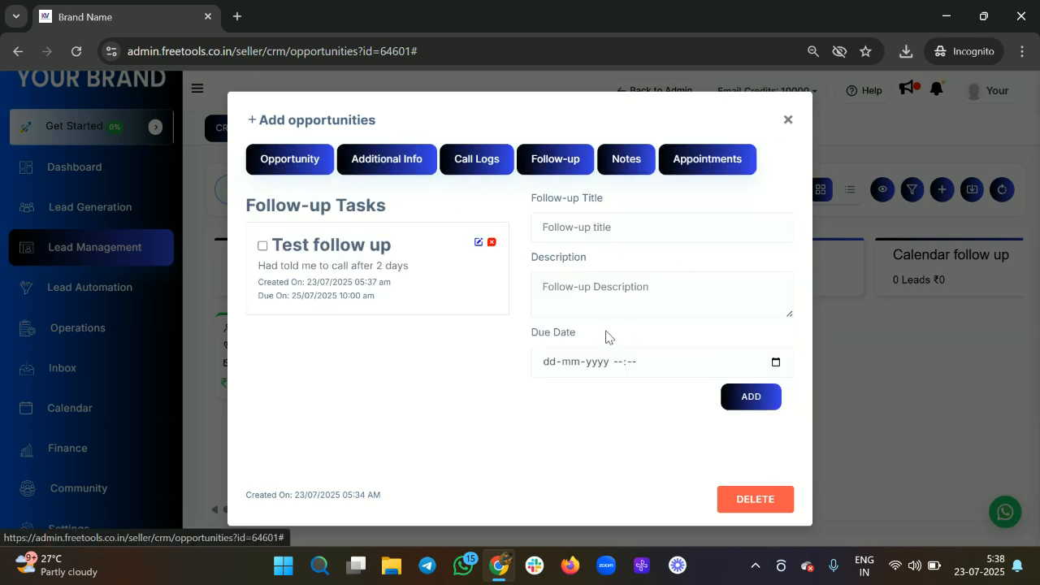
click(262, 246)
click(478, 243)
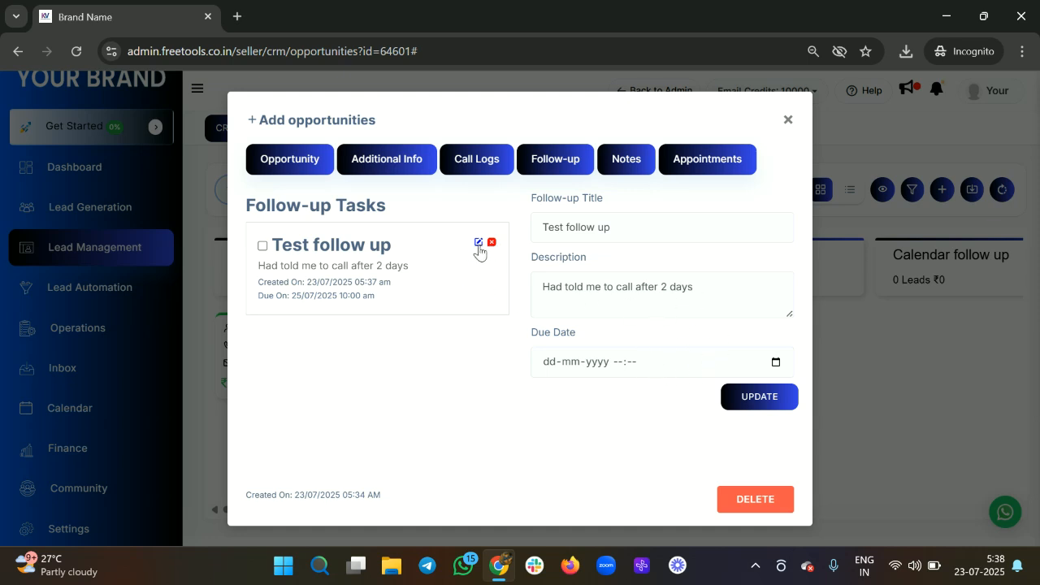
click(755, 398)
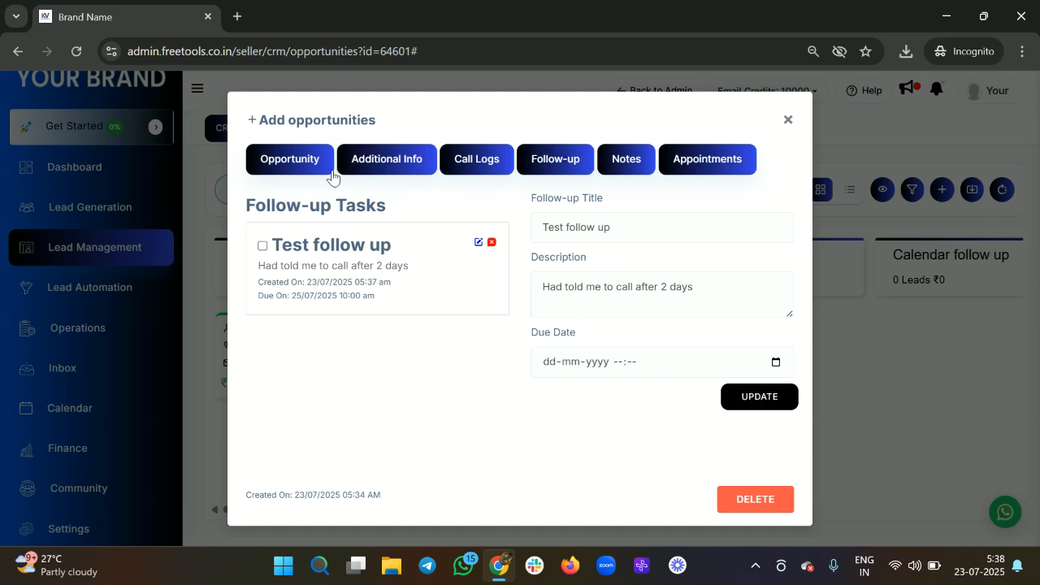
click(302, 168)
scroll(502, 287, down, 1)
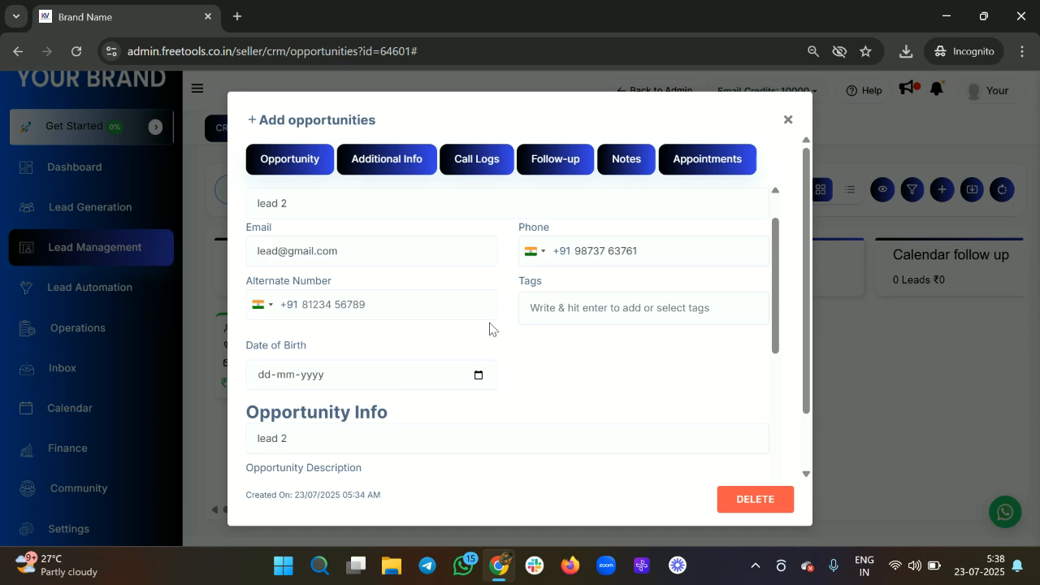
scroll(490, 329, up, 1)
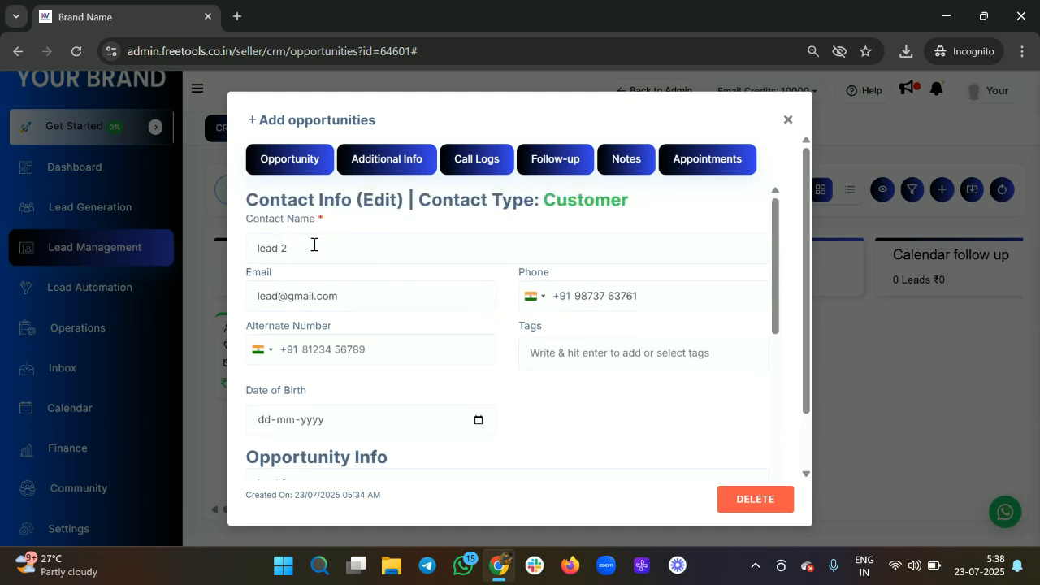
scroll(314, 244, down, 1)
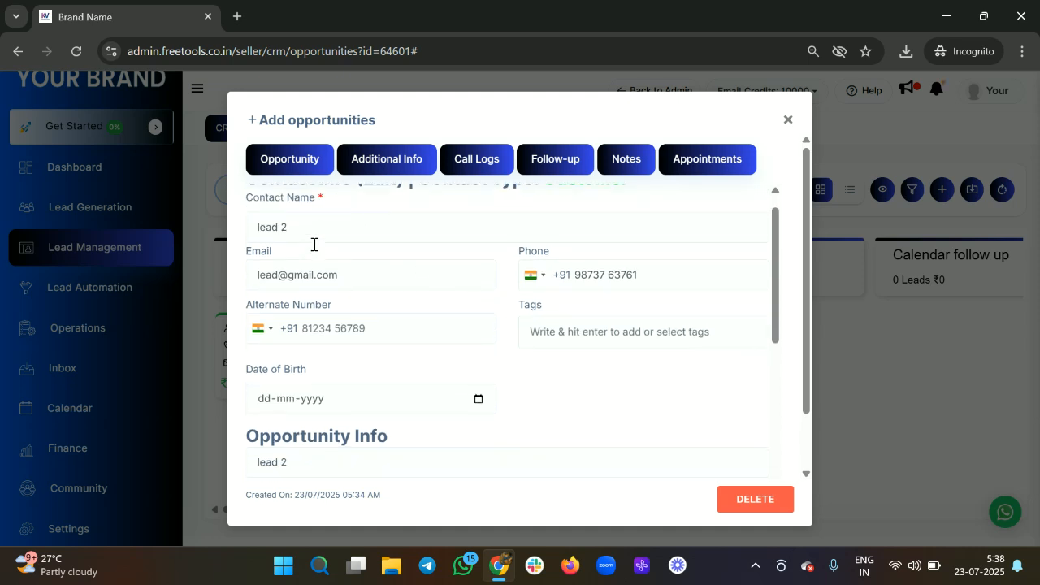
click(568, 325)
scroll(342, 295, down, 2)
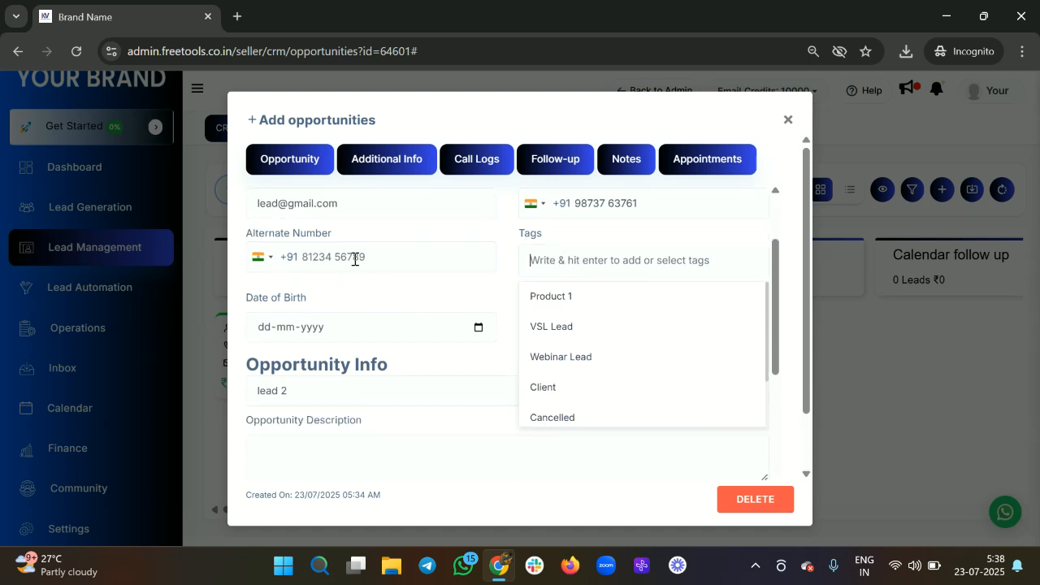
click(354, 259)
scroll(334, 274, down, 2)
scroll(330, 257, down, 2)
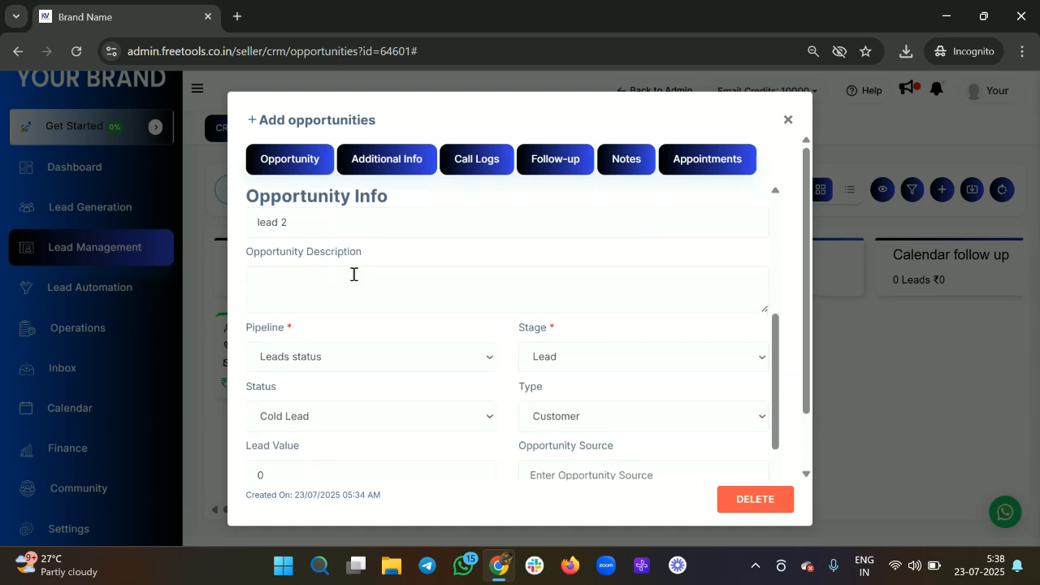
scroll(350, 342, down, 1)
scroll(355, 330, down, 1)
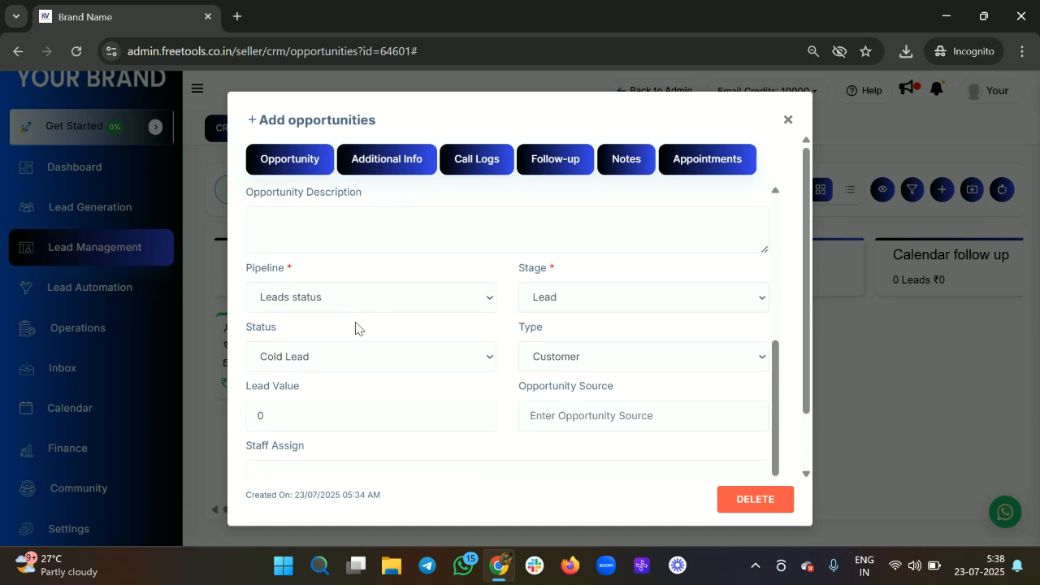
click(366, 299)
click(367, 299)
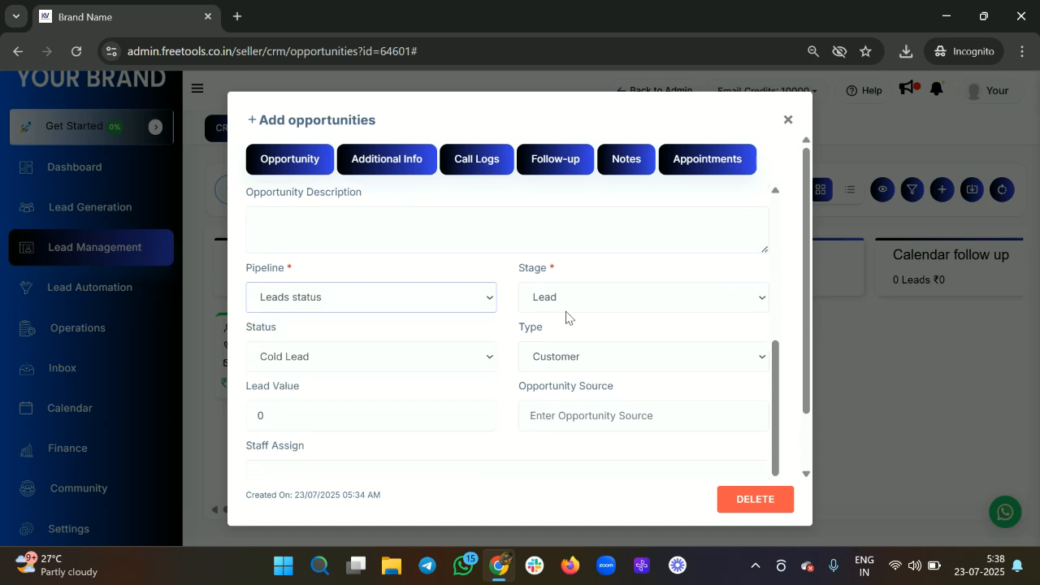
scroll(598, 362, down, 1)
click(586, 329)
click(372, 326)
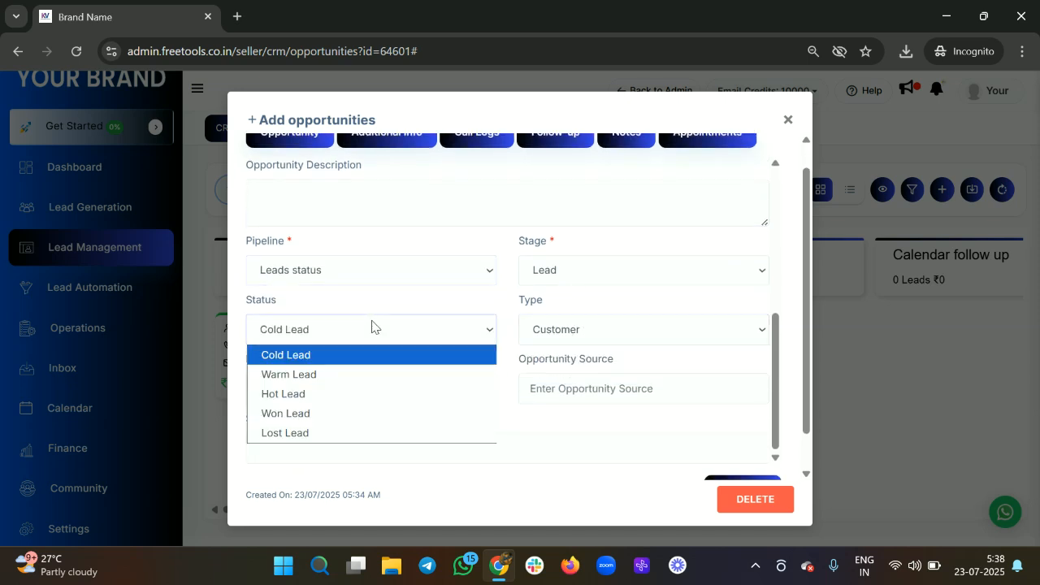
click(372, 326)
scroll(372, 326, down, 1)
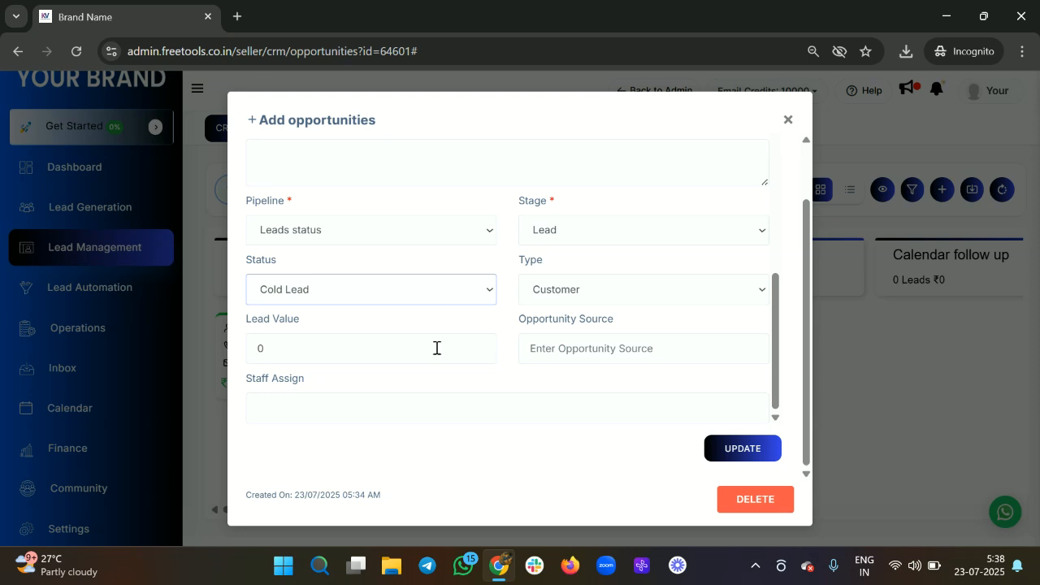
scroll(488, 362, up, 4)
scroll(488, 363, up, 1)
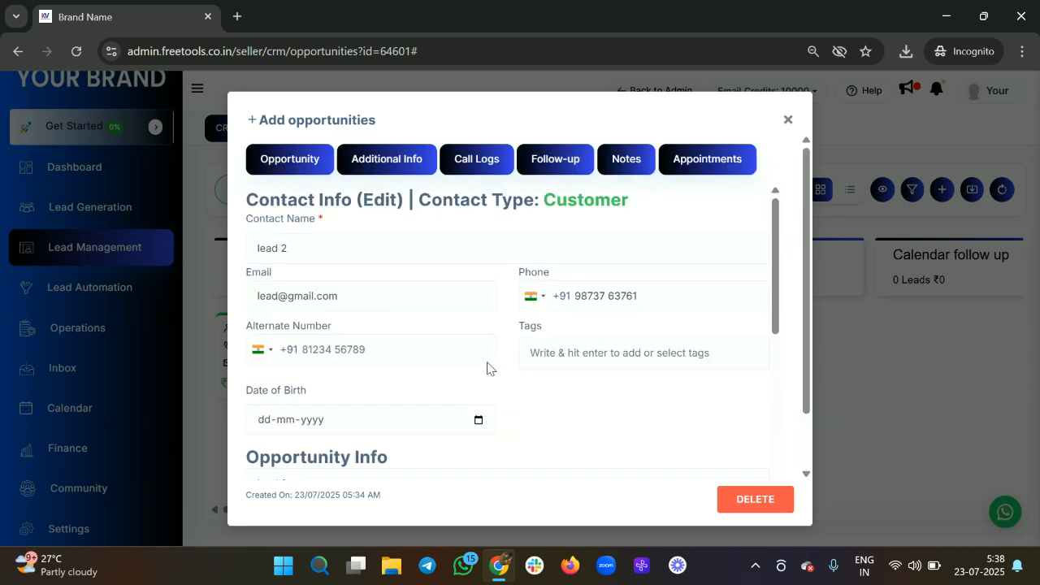
click(387, 163)
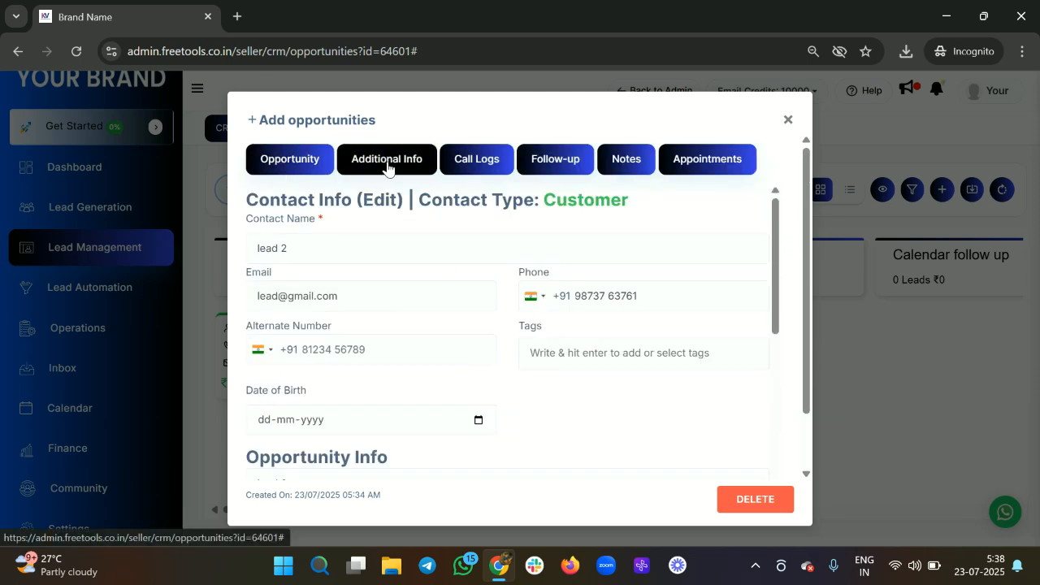
Step: Review lead 2's Additional Info and its empty Call Logs, then show the Test follow up task
scroll(505, 392, down, 2)
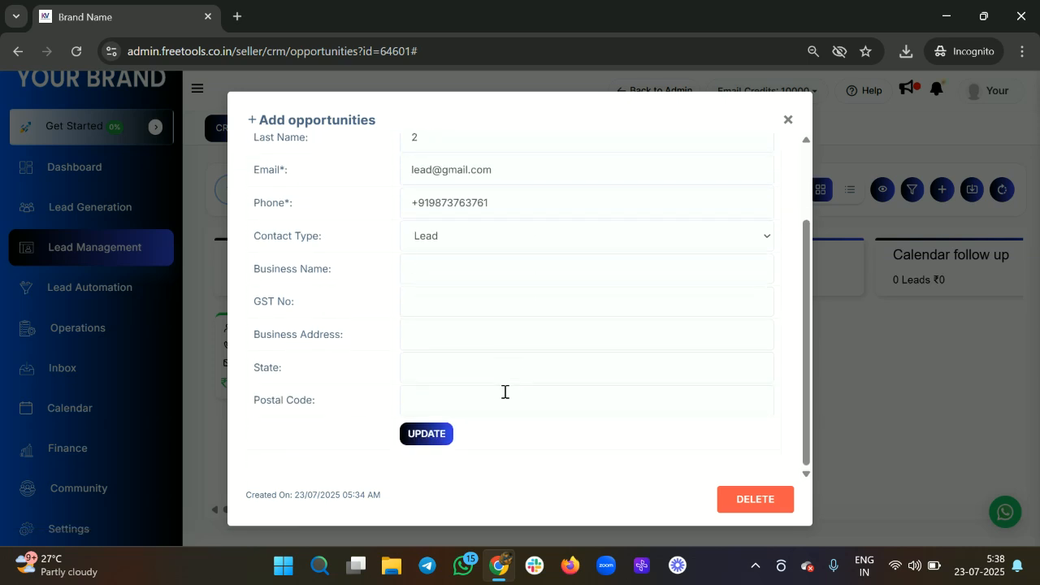
scroll(497, 339, up, 2)
scroll(497, 341, down, 2)
scroll(492, 300, up, 2)
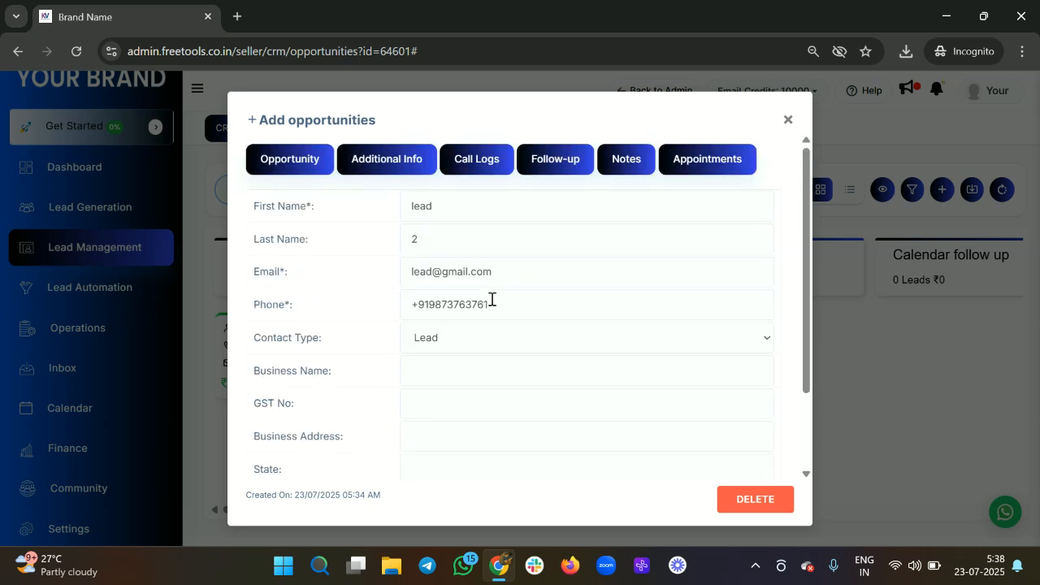
click(478, 173)
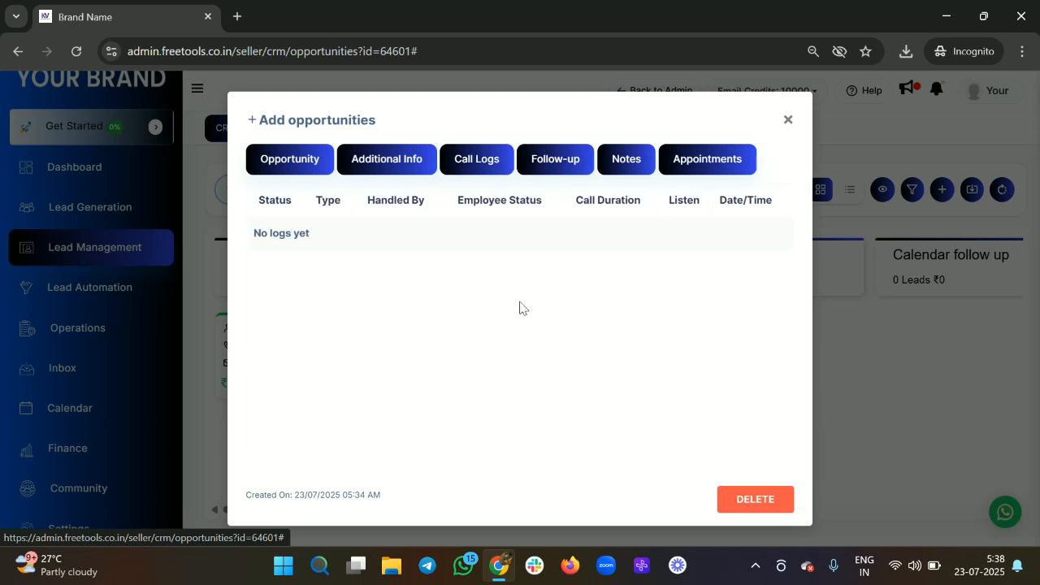
drag(289, 251, 716, 320)
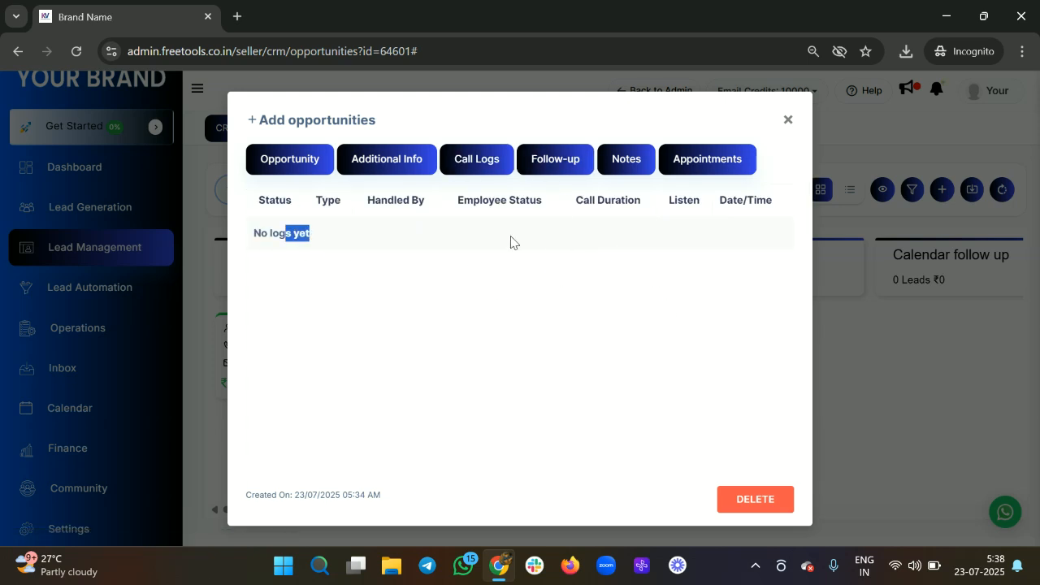
click(553, 157)
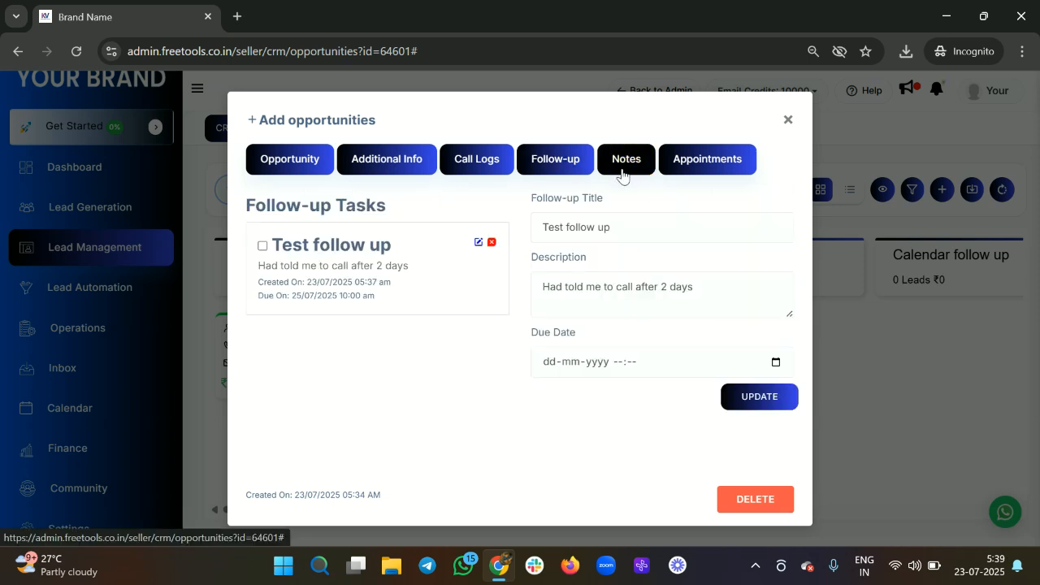
Step: Save a note on lead 2 titled 'They are interested' reading 'They will give an answer after 2 days'
click(623, 172)
click(339, 217)
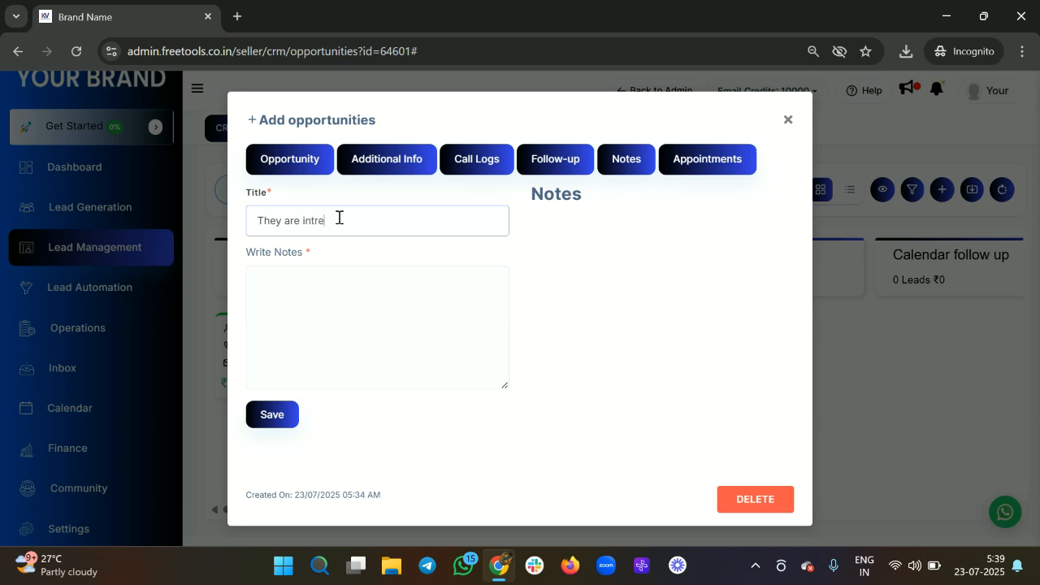
click(317, 226)
text(erested)
click(335, 317)
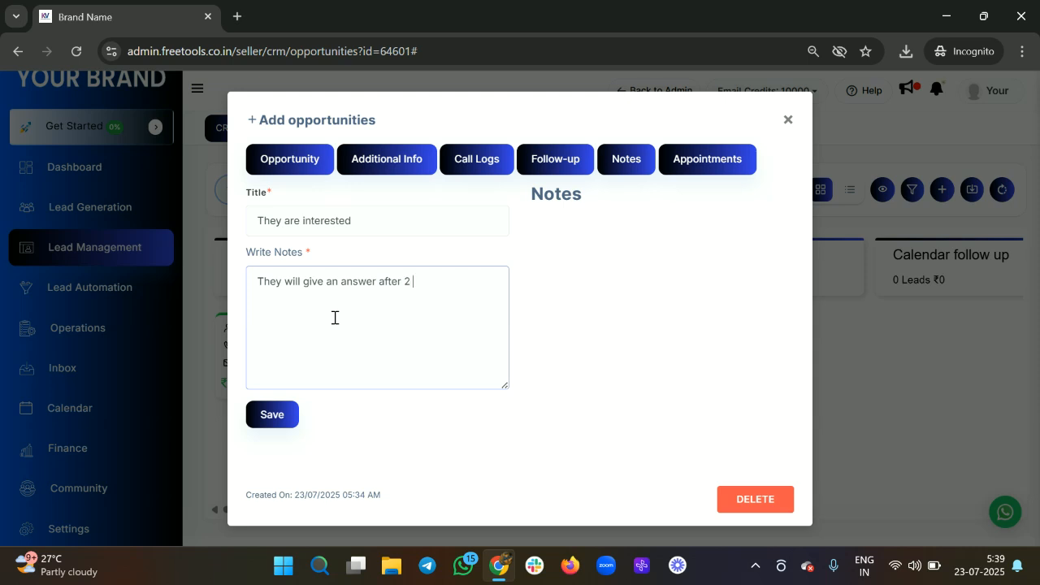
click(275, 418)
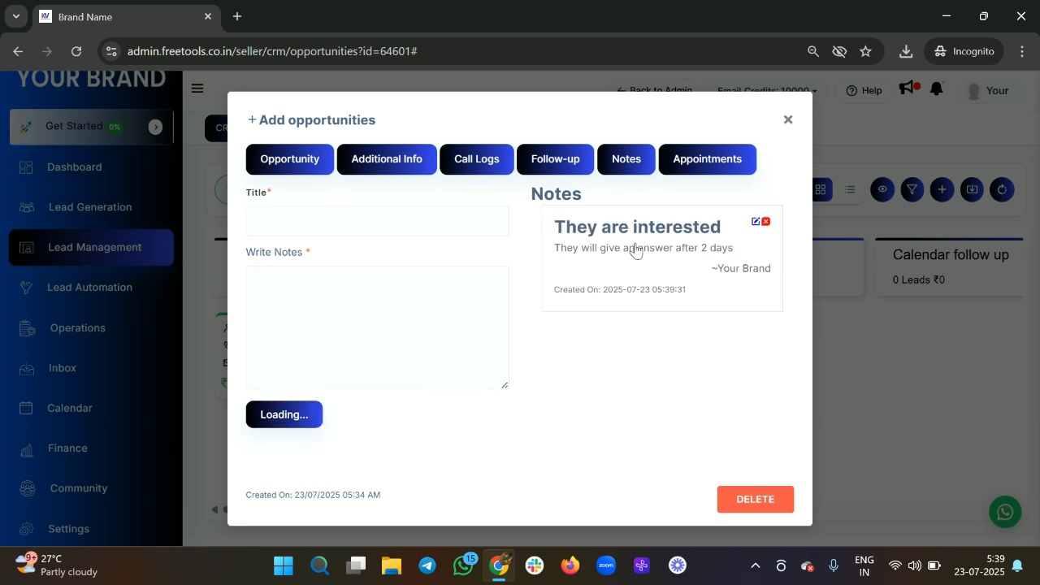
click(704, 159)
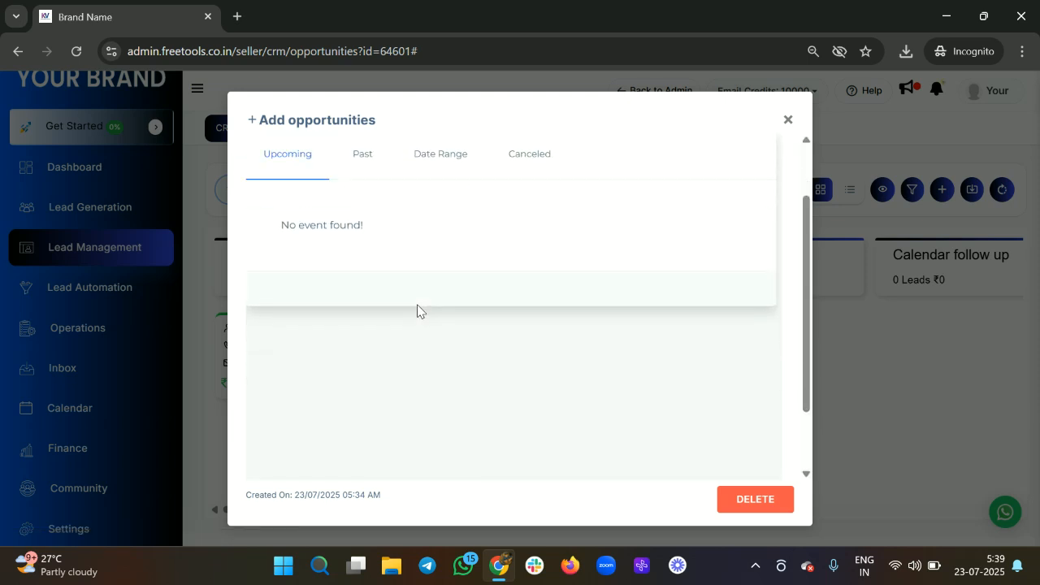
click(347, 241)
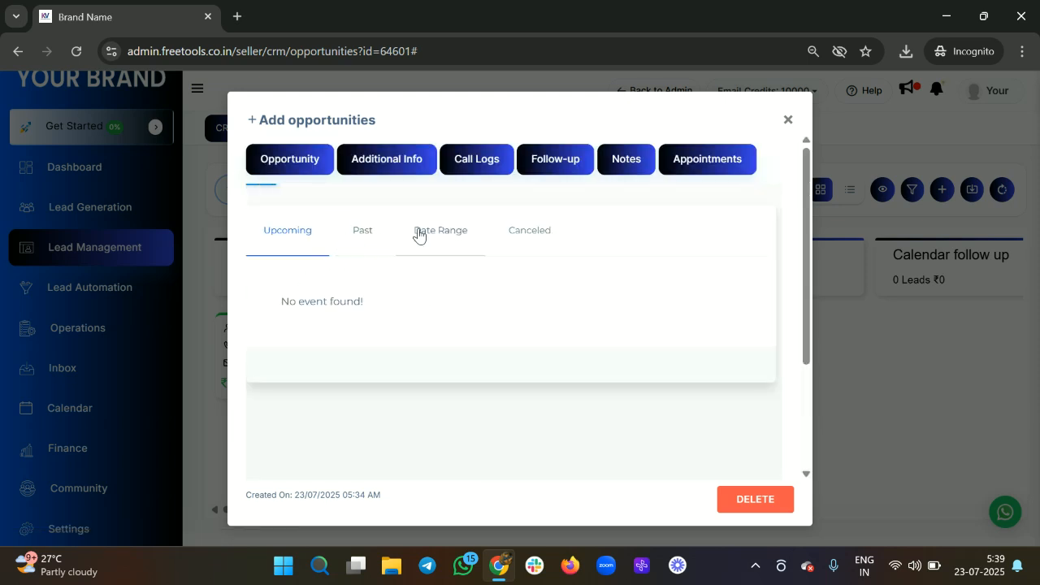
click(544, 236)
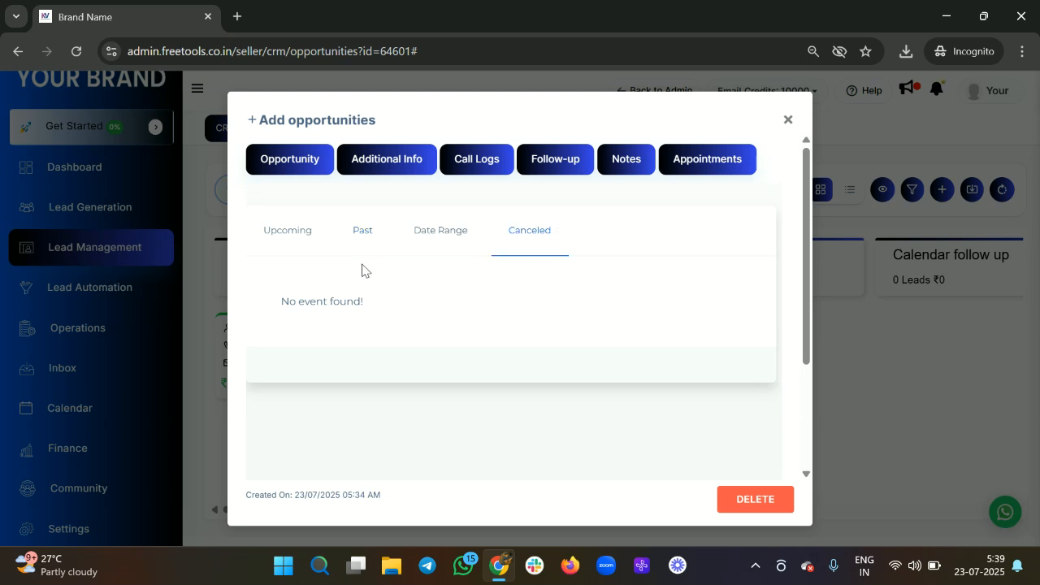
scroll(360, 269, down, 2)
scroll(362, 270, up, 2)
scroll(550, 340, down, 1)
scroll(550, 340, up, 1)
click(790, 123)
click(347, 339)
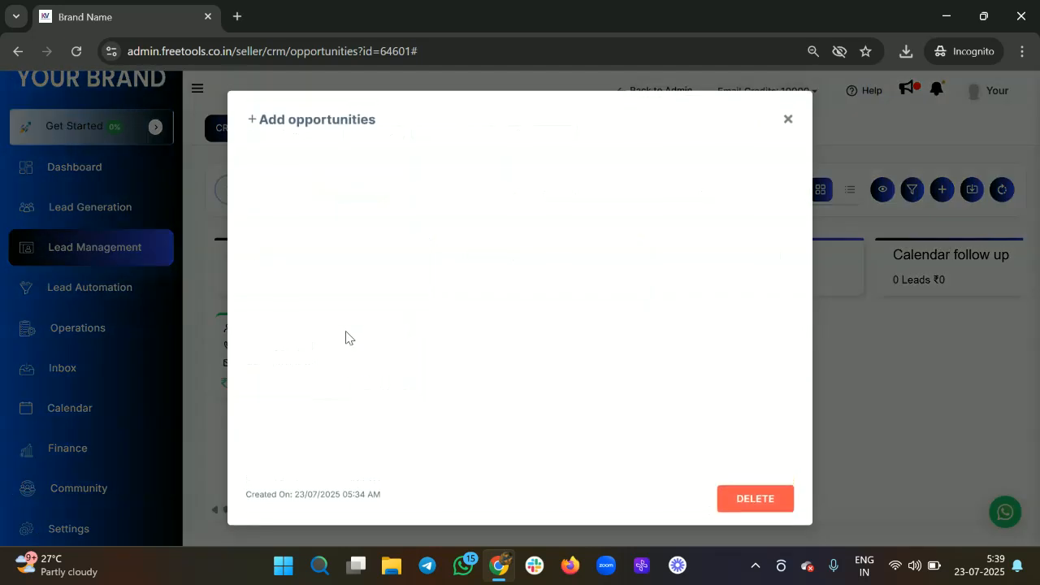
Step: Close lead 2's opportunity window, discard an extra contact tab, and reopen then close the opportunity details
click(788, 121)
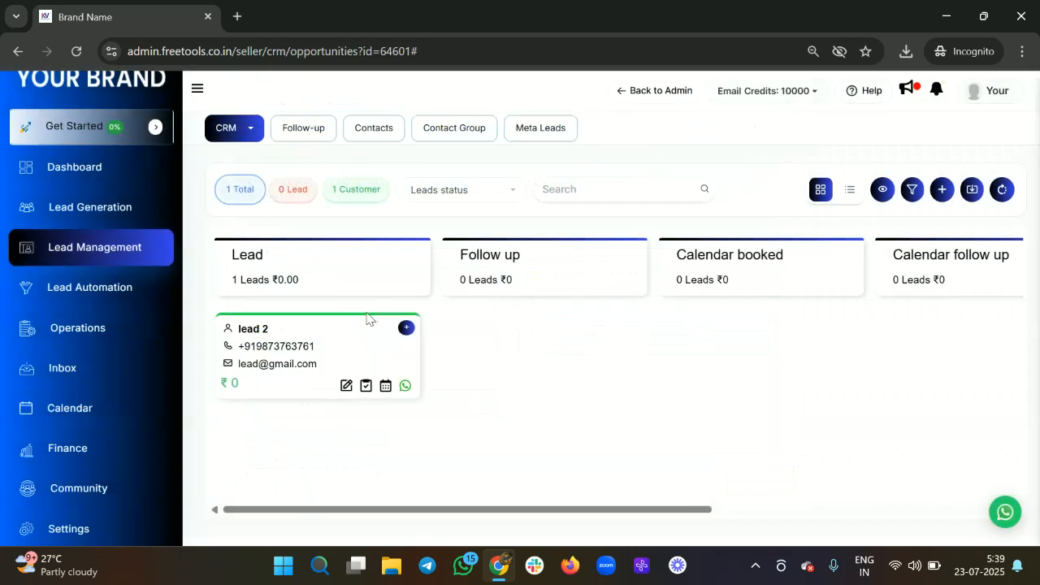
click(255, 334)
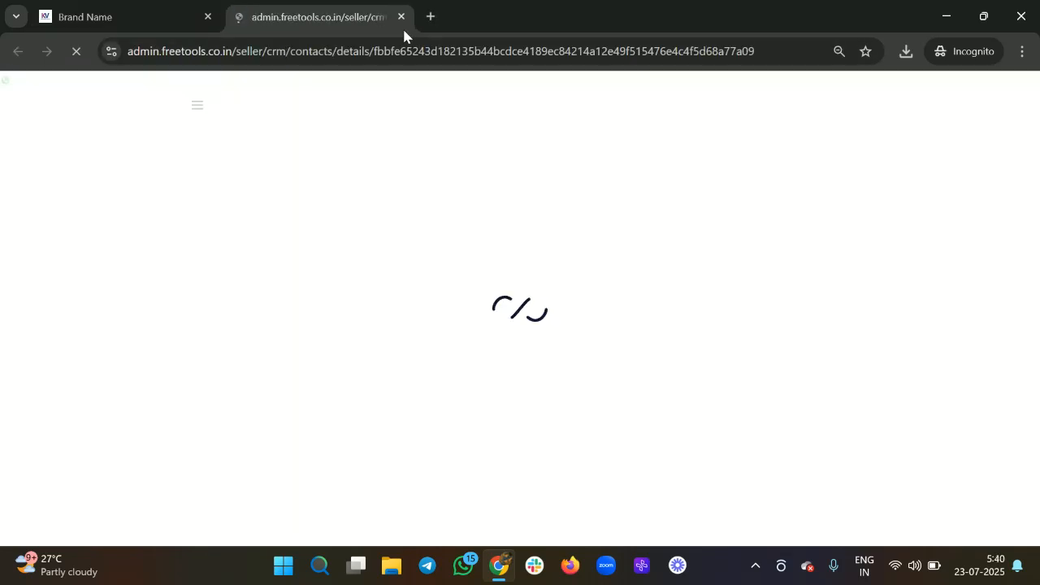
click(400, 16)
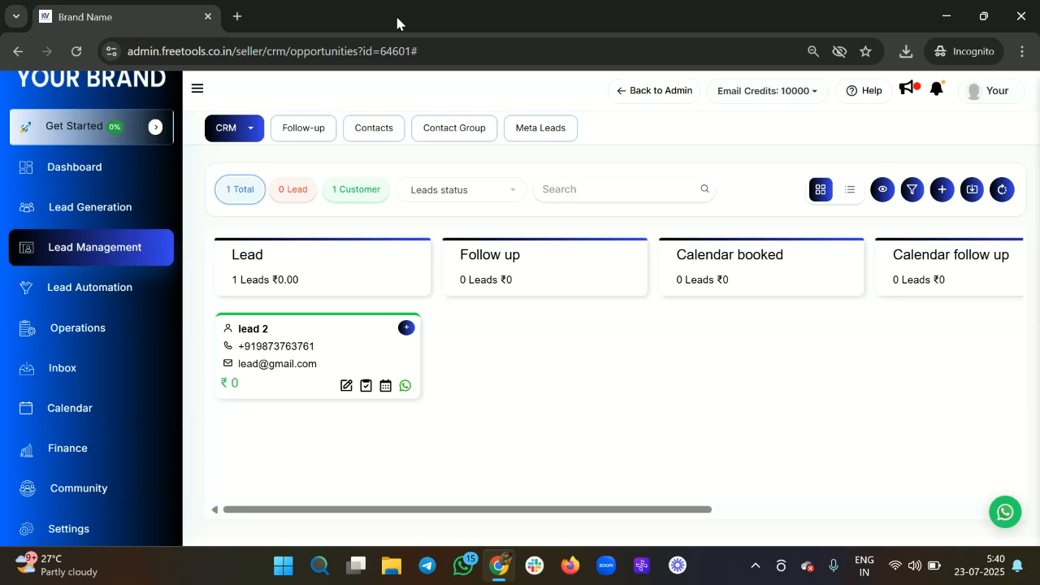
click(367, 336)
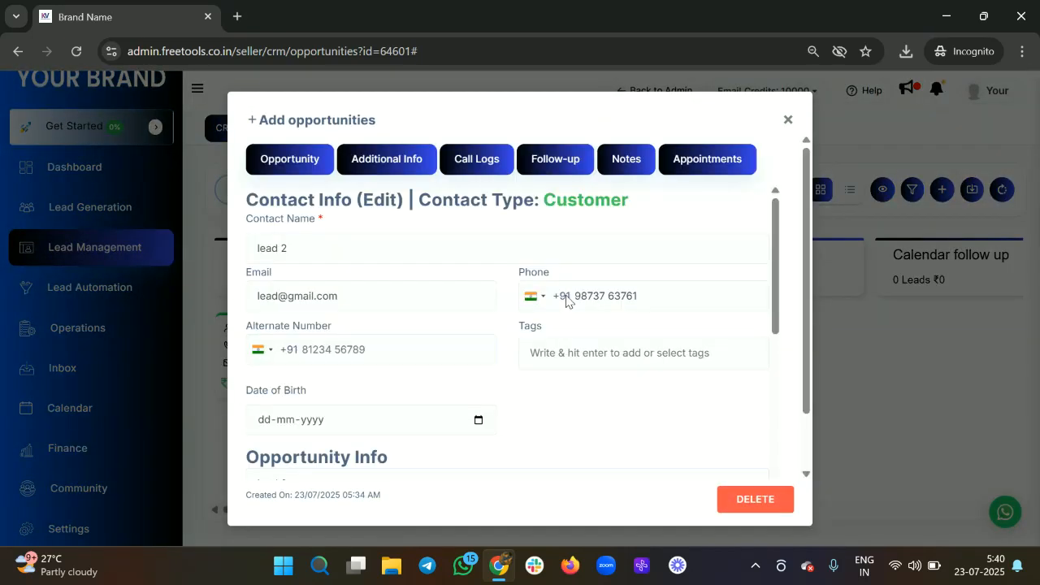
scroll(564, 300, down, 5)
click(799, 119)
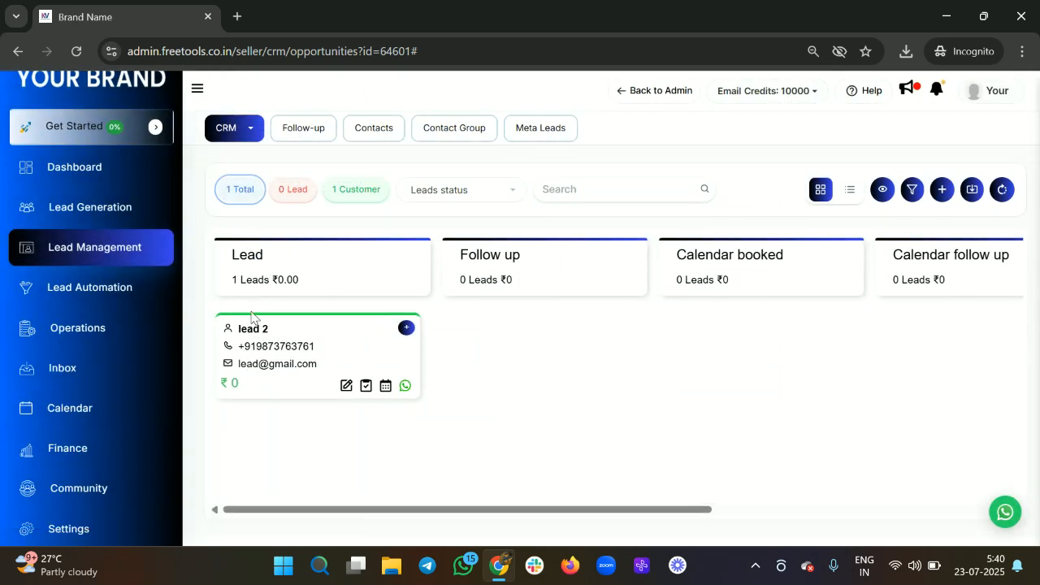
Step: Open lead 2's full contact page and look through its additional info
click(247, 332)
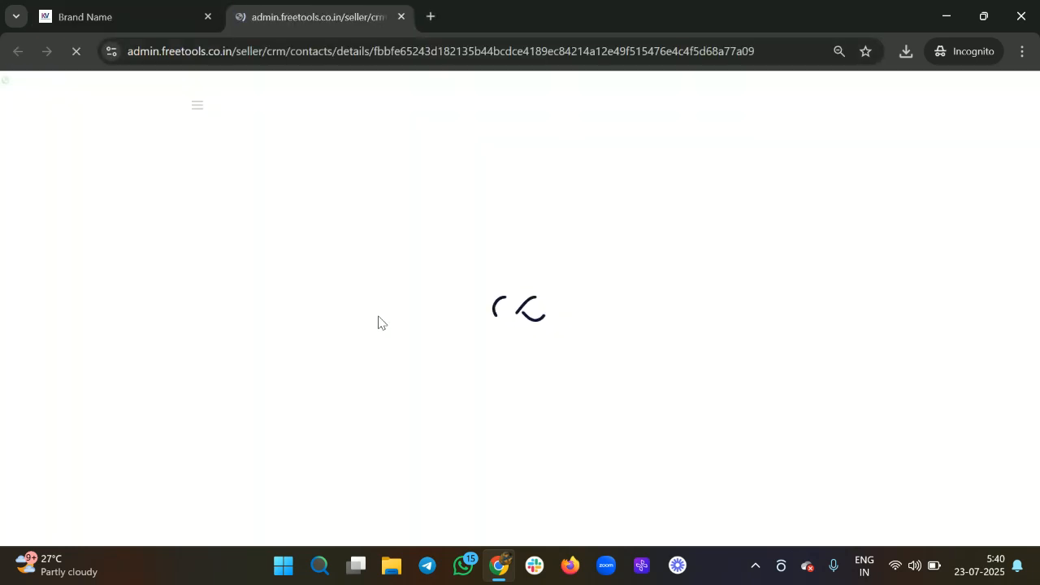
scroll(521, 375, down, 8)
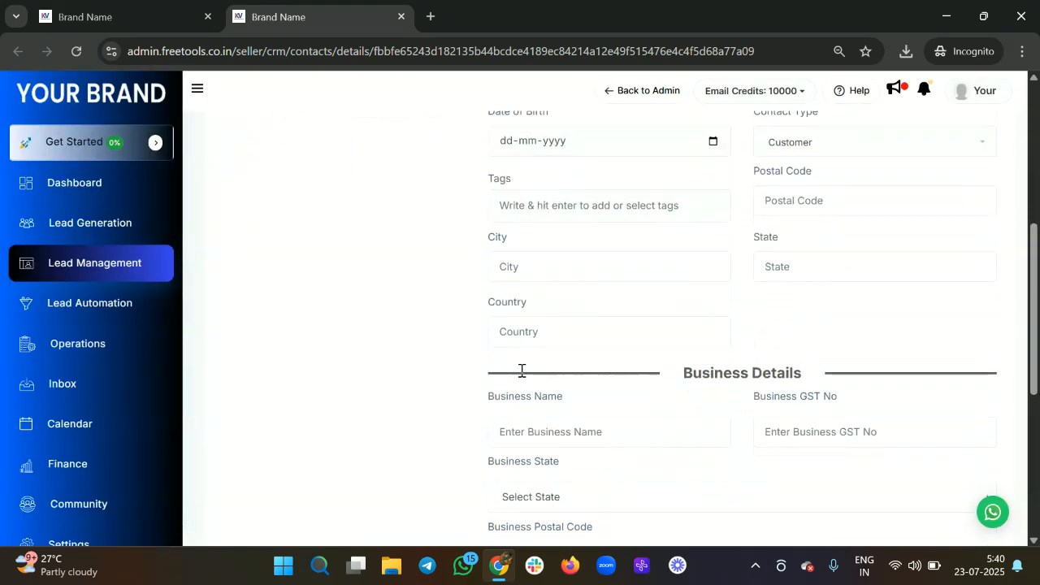
scroll(521, 376, up, 7)
scroll(521, 376, up, 3)
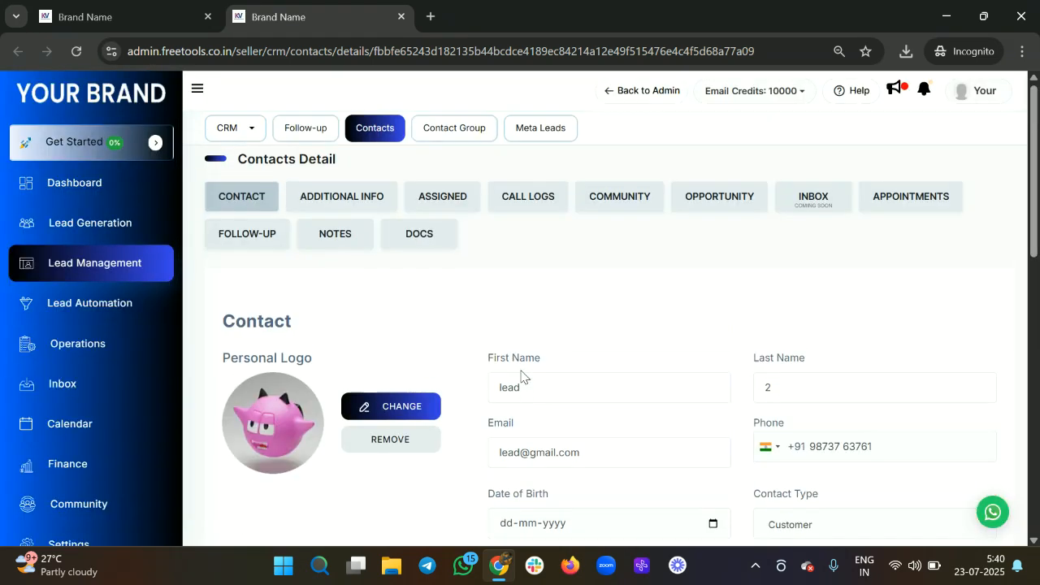
click(335, 199)
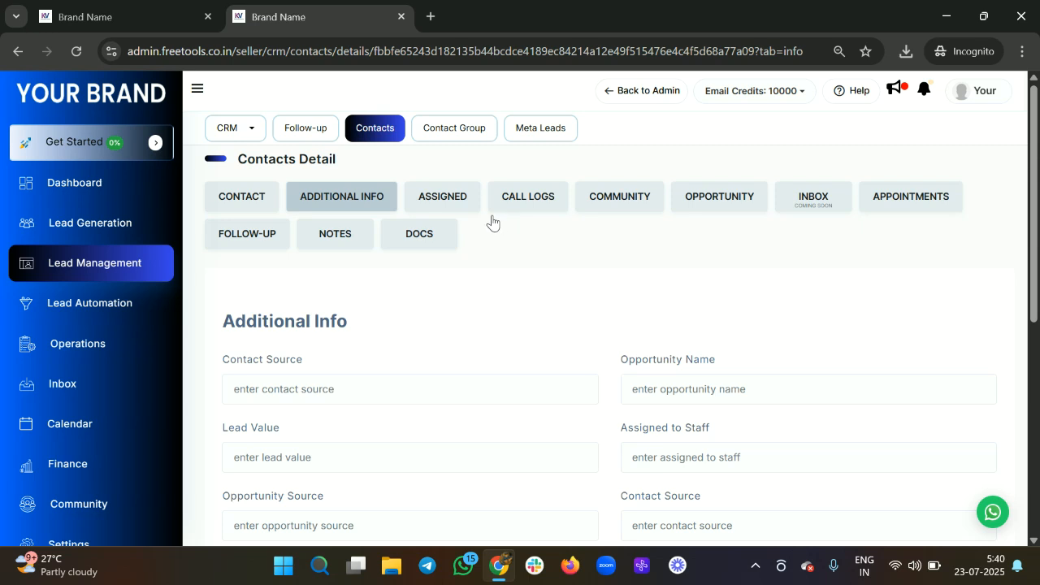
scroll(539, 390, down, 5)
scroll(531, 373, up, 5)
scroll(520, 325, down, 1)
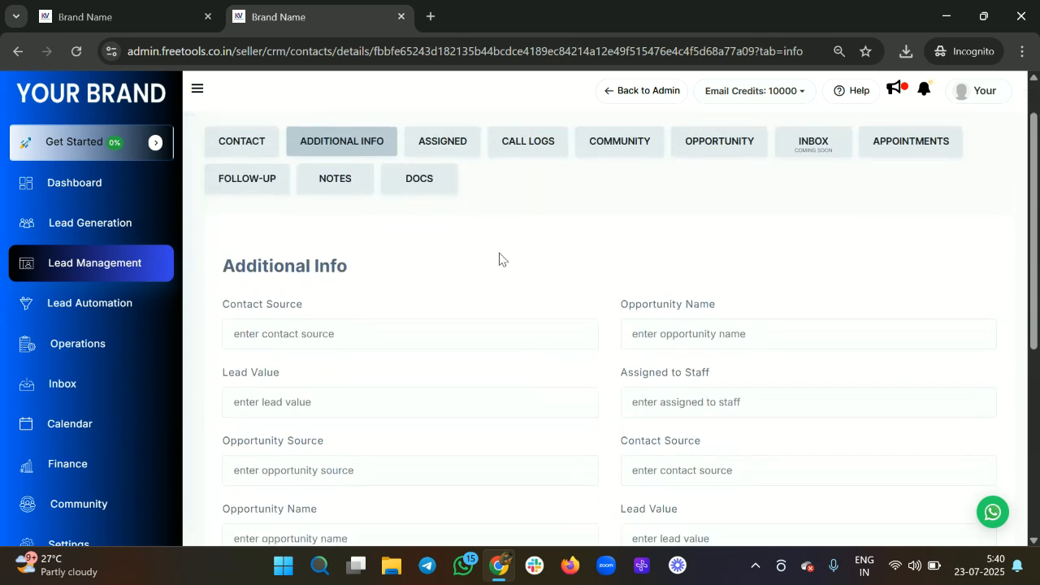
Step: Check the contact's assigned staff (none) and its still-empty call logs
click(474, 147)
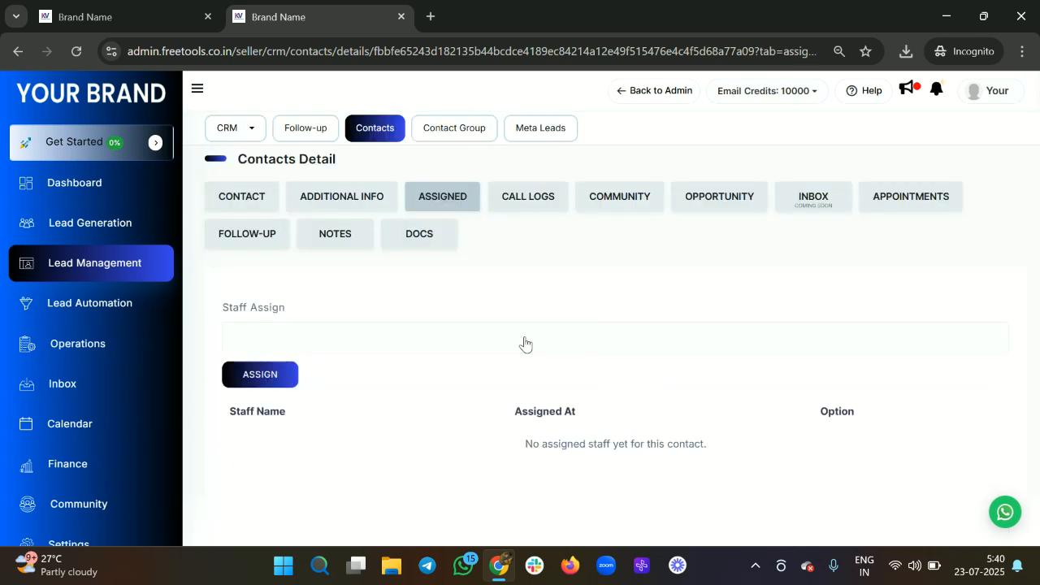
click(533, 212)
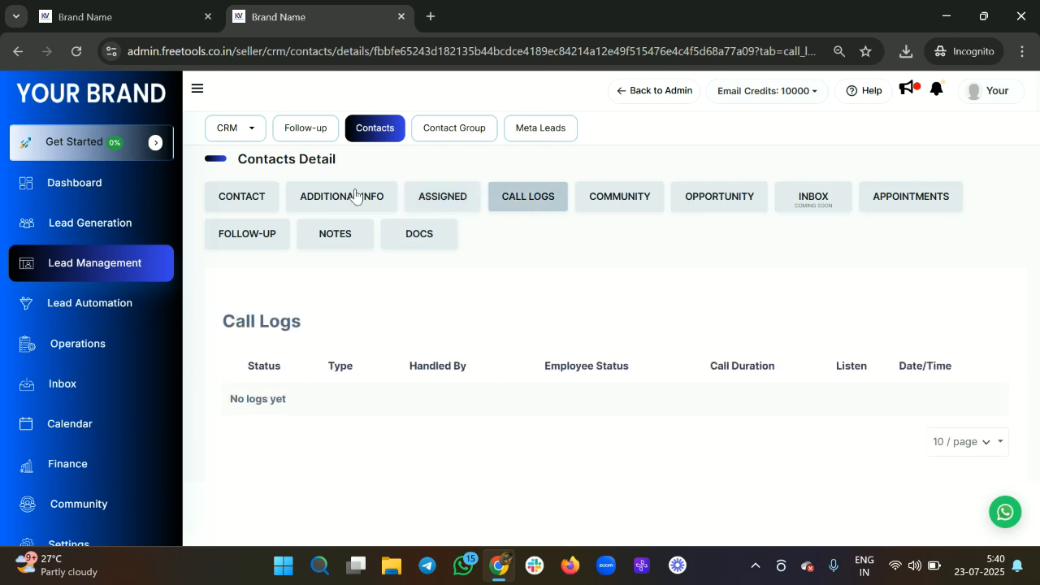
click(221, 128)
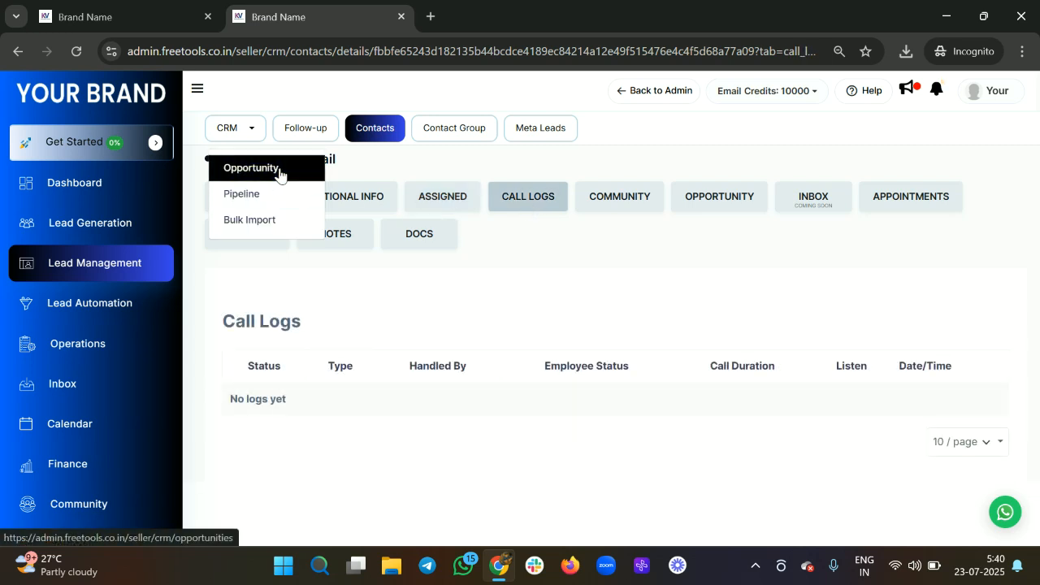
Step: On the opportunities board, drag the lead 2 card from Lead into the Calendar booked stage
click(279, 176)
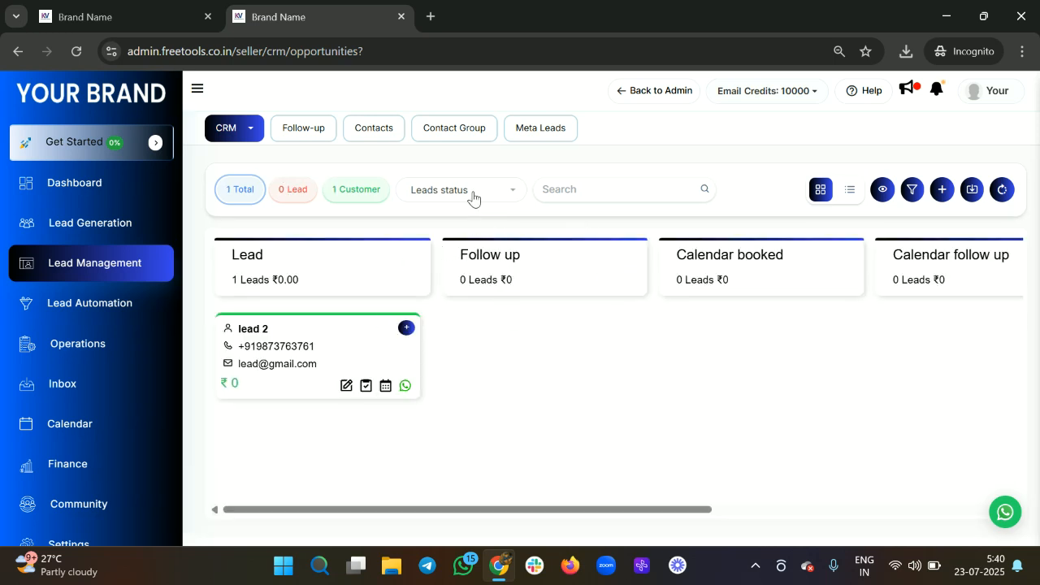
drag(349, 328, 632, 520)
drag(352, 356, 780, 334)
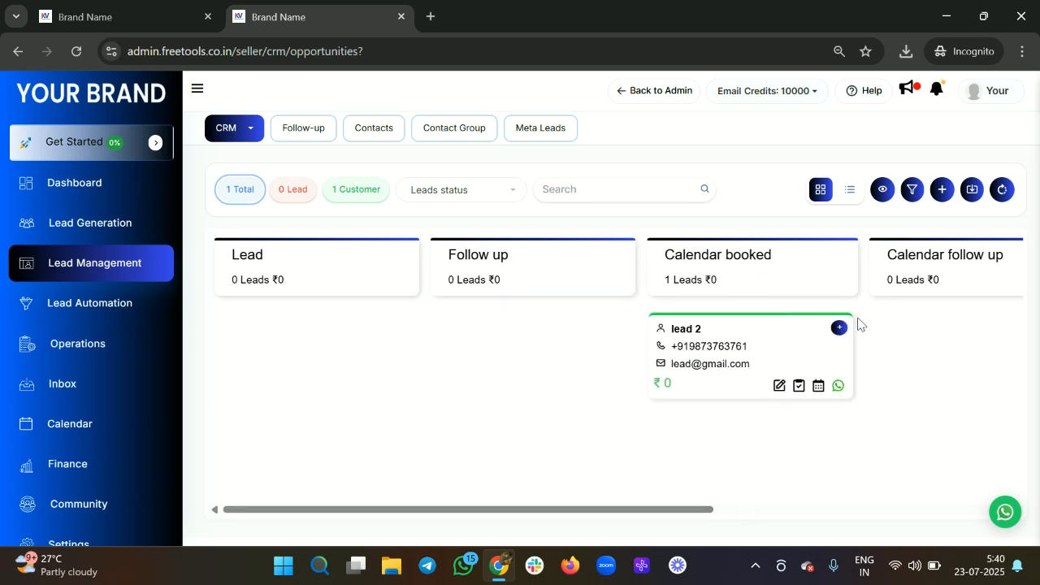
click(850, 195)
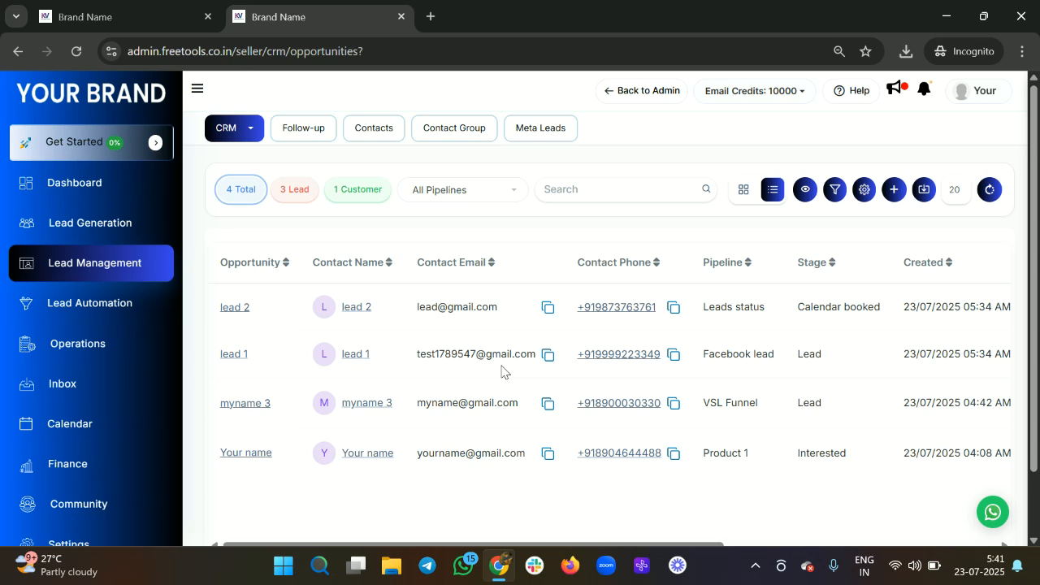
Step: Scroll the opportunities table sideways to review lead 2 as a Cold customer and all values at ₹0
scroll(501, 371, right, 1)
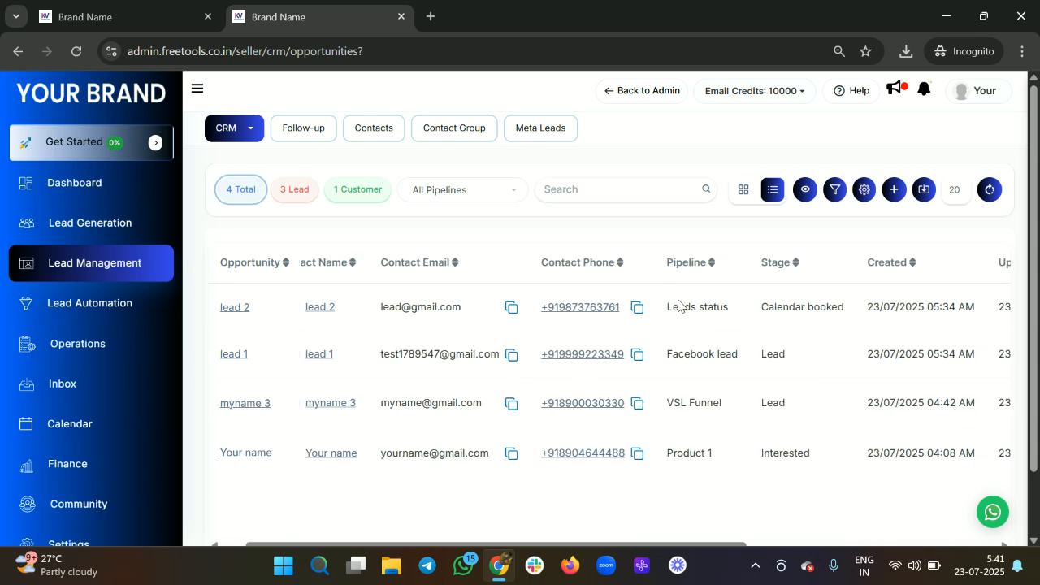
scroll(786, 308, right, 2)
drag(784, 319, 812, 318)
scroll(929, 325, right, 6)
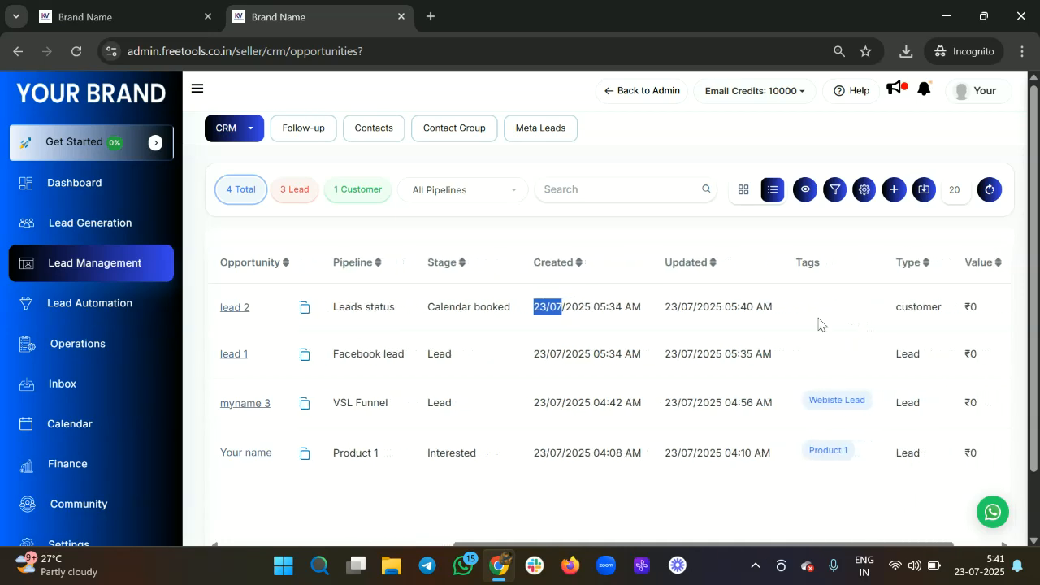
scroll(819, 324, right, 2)
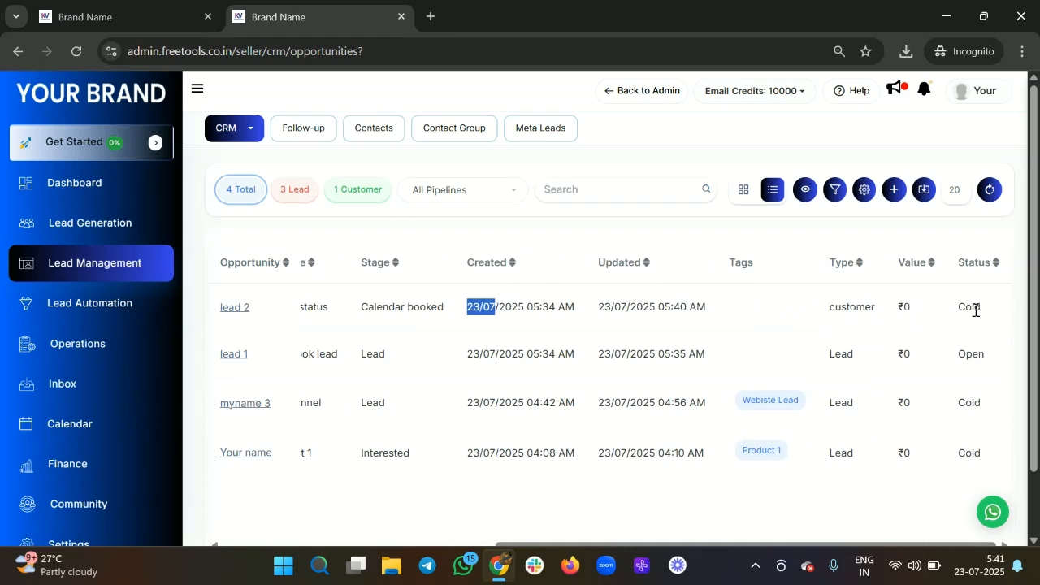
scroll(842, 330, left, 7)
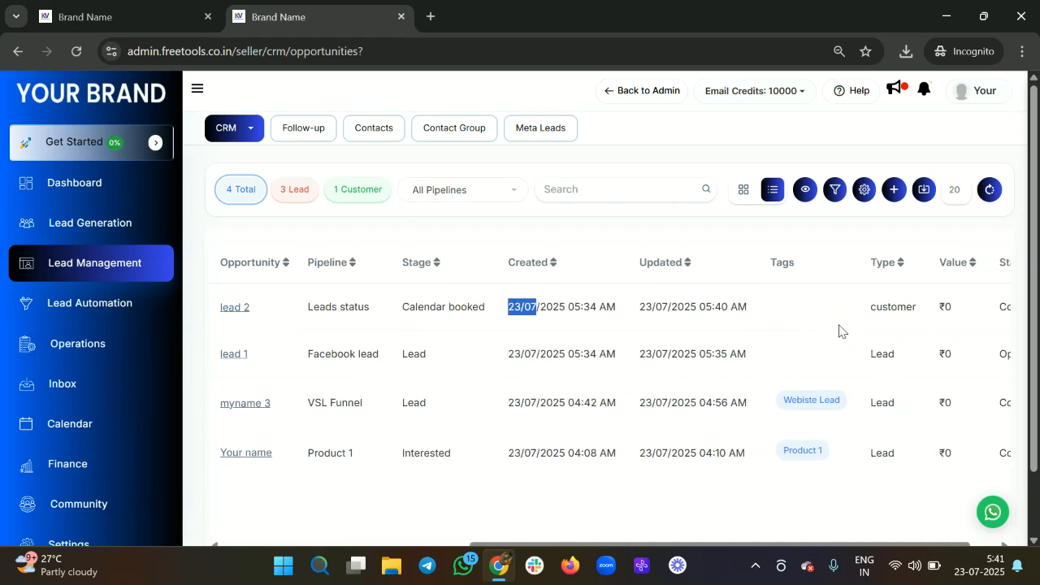
scroll(663, 337, left, 5)
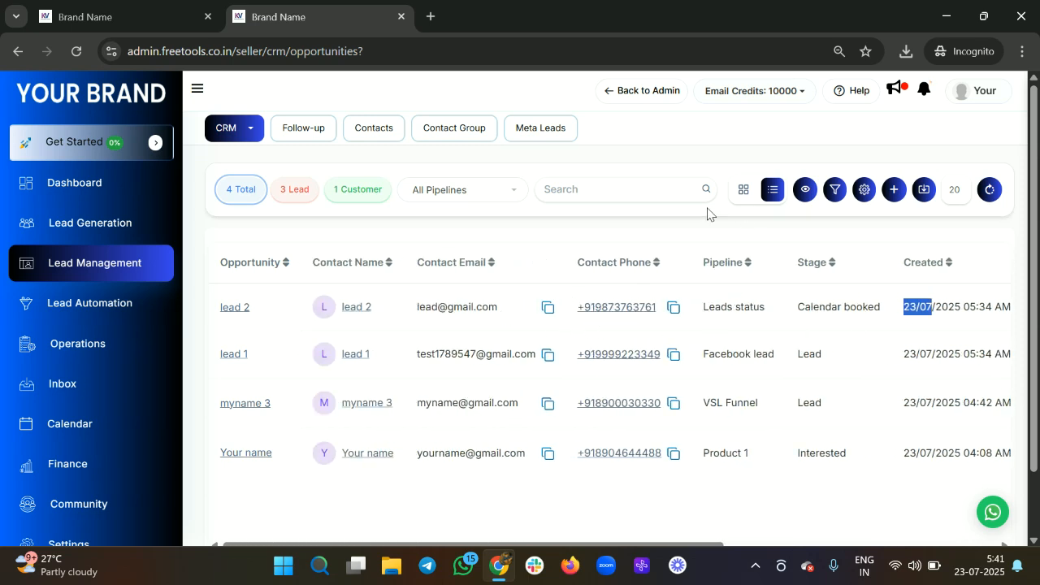
click(548, 309)
click(589, 192)
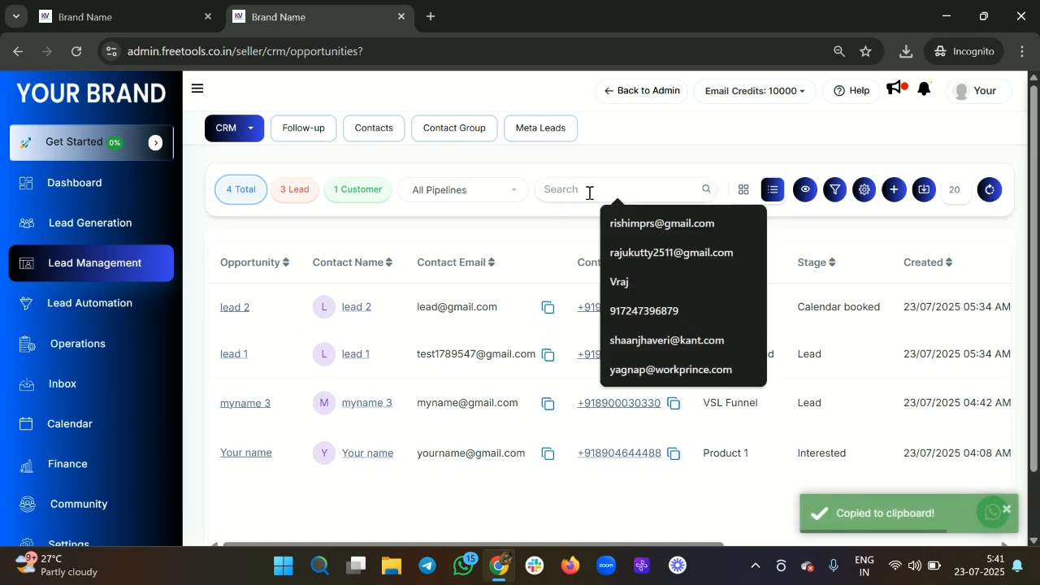
key(ctrl+v)
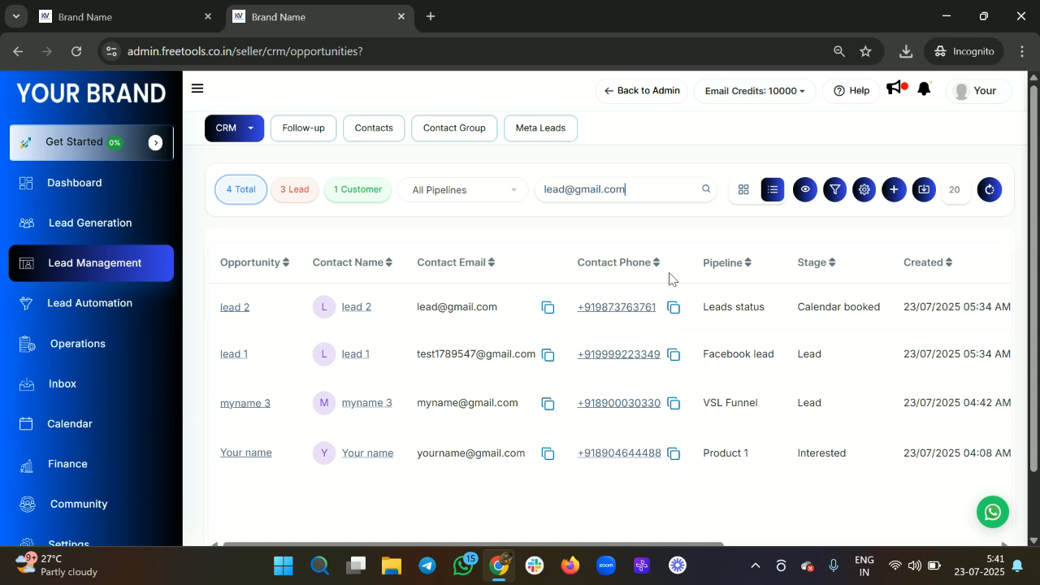
click(707, 189)
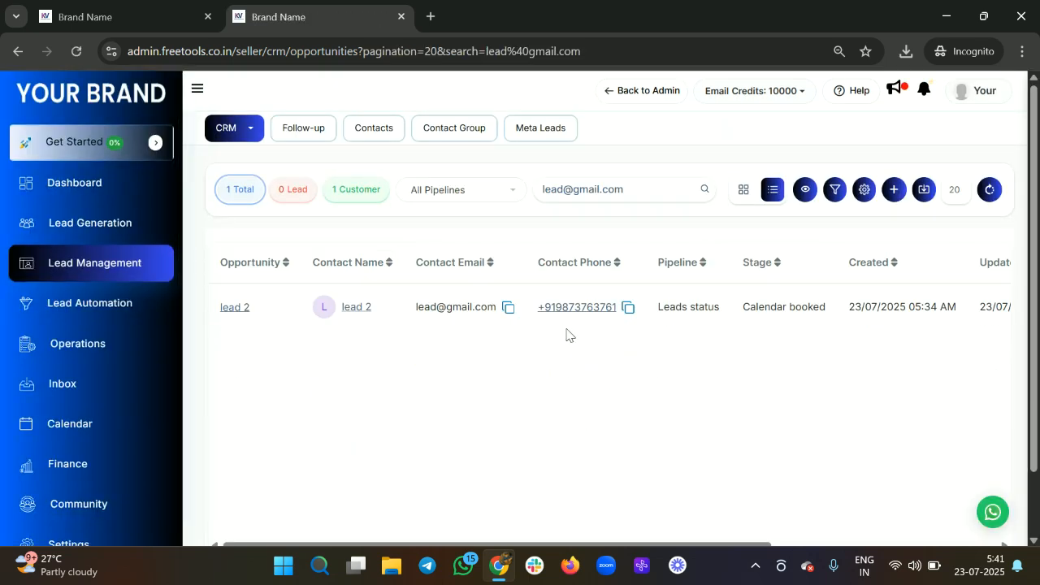
click(458, 192)
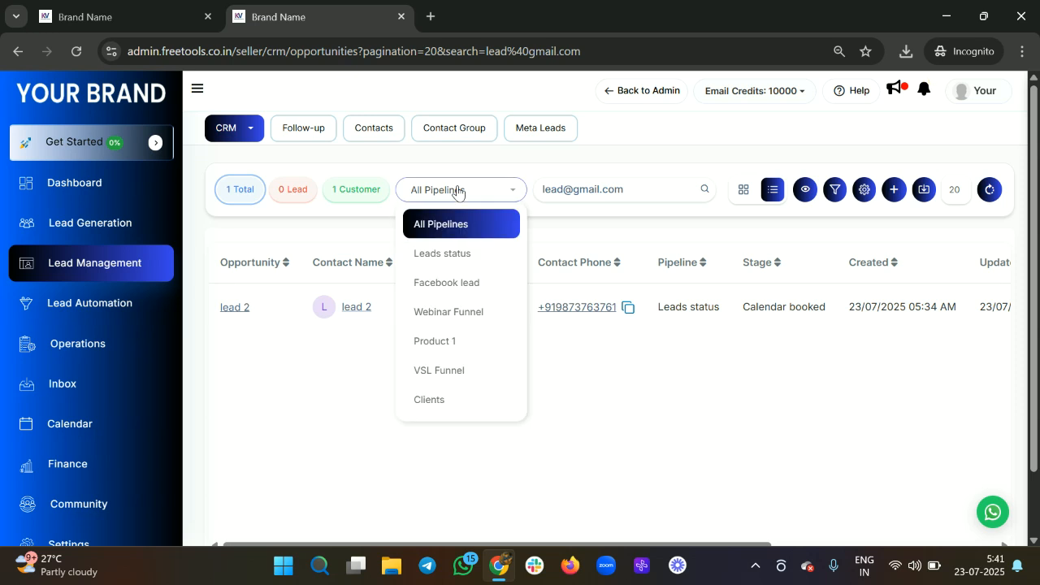
click(454, 372)
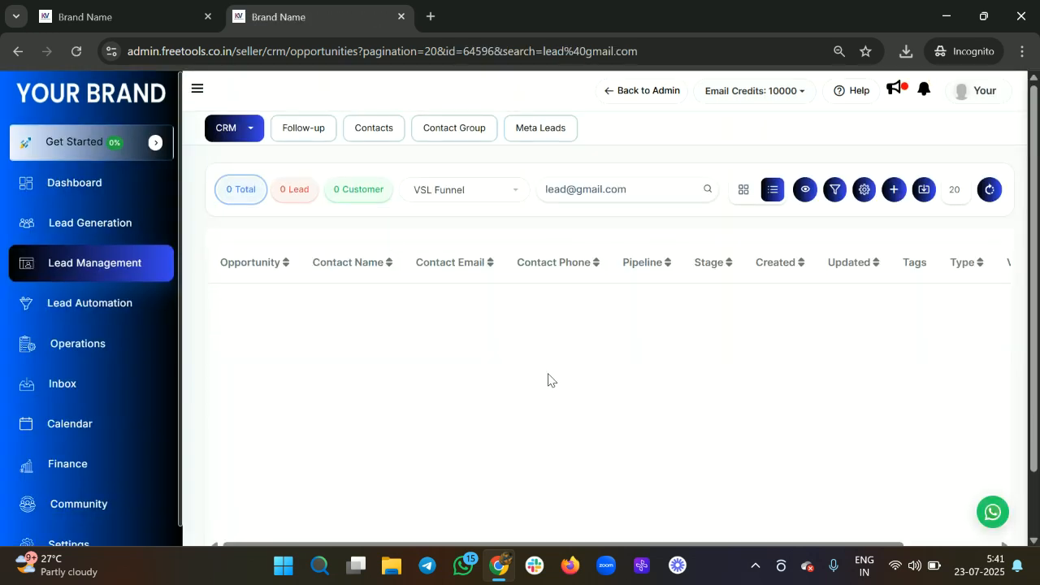
click(650, 186)
key(BackSpace)
key(BackSpace)
key(BackSpace)
key(BackSpace)
key(BackSpace)
key(BackSpace)
key(BackSpace)
key(BackSpace)
key(BackSpace)
key(BackSpace)
key(BackSpace)
key(BackSpace)
key(BackSpace)
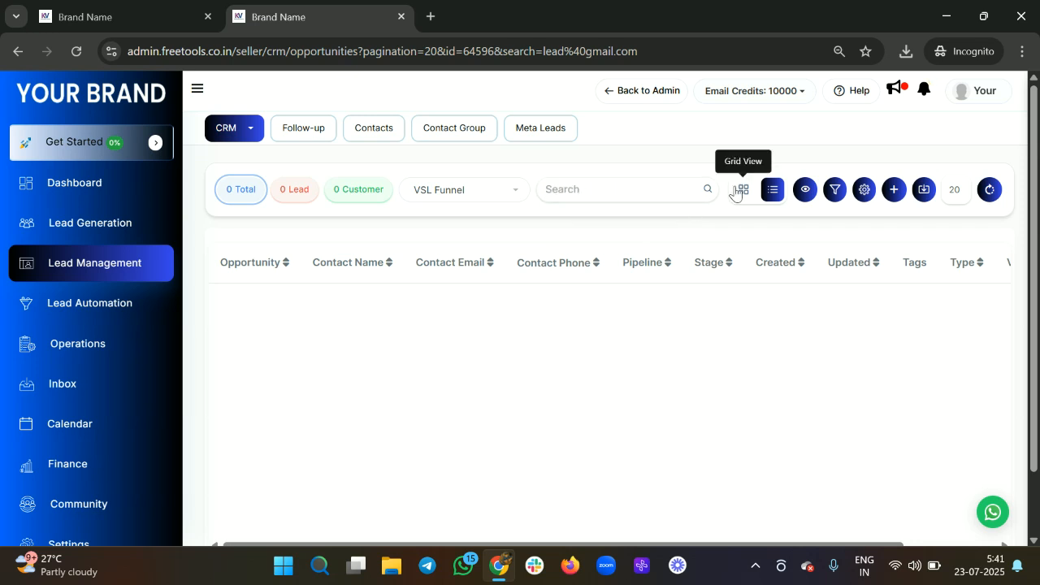
click(708, 191)
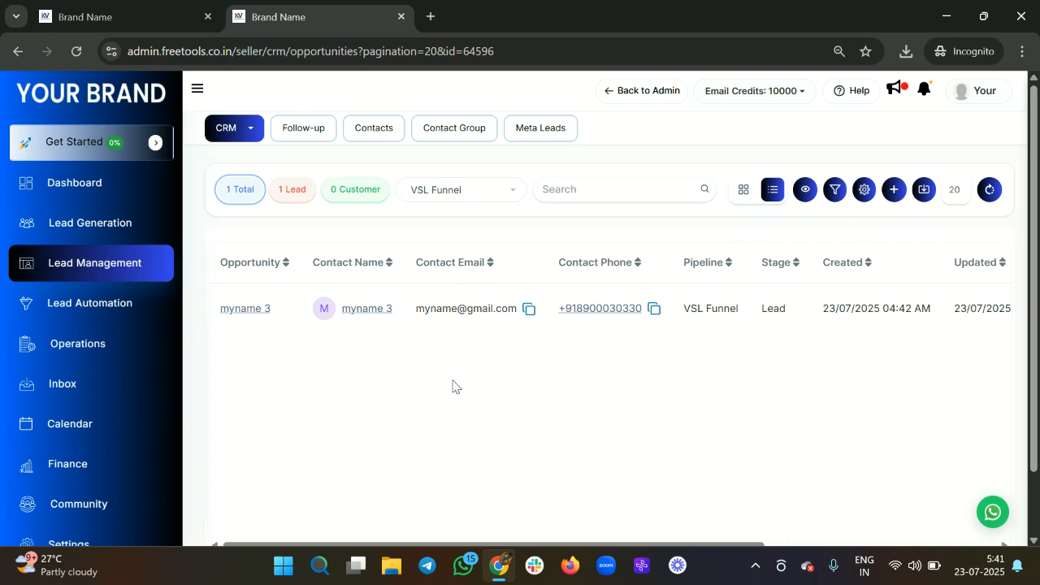
scroll(453, 385, right, 4)
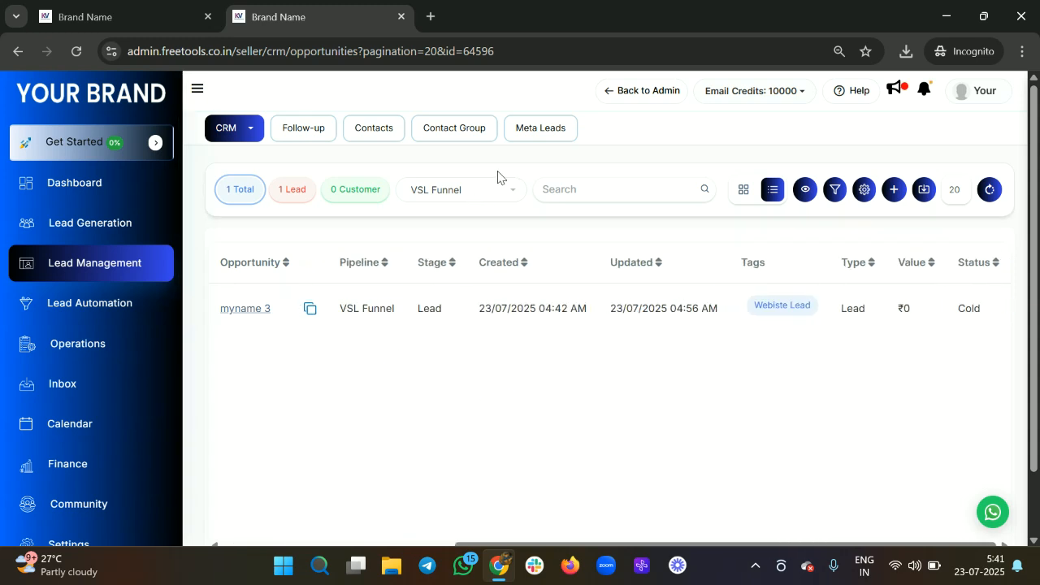
click(474, 195)
click(453, 226)
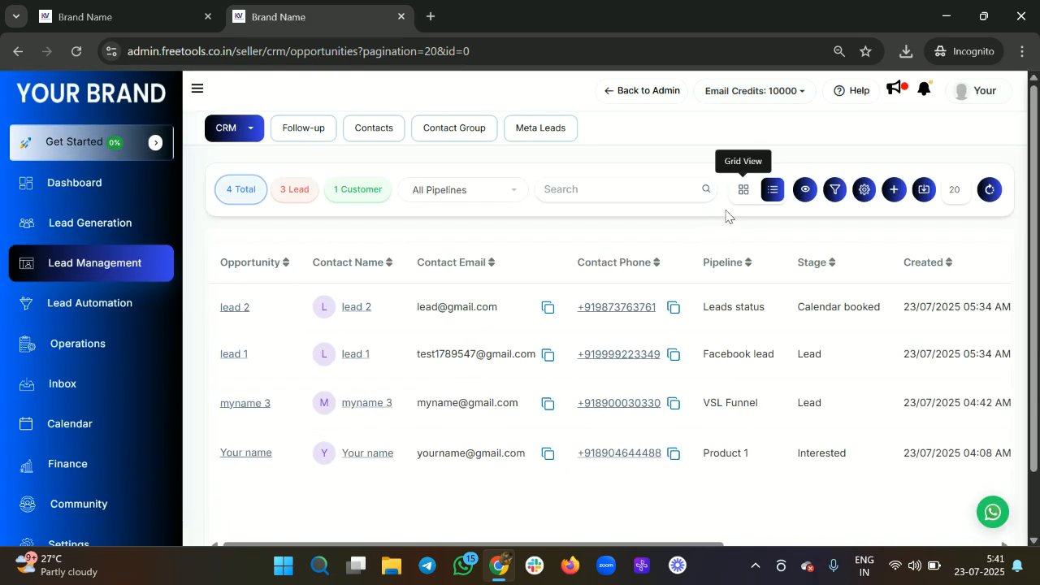
scroll(548, 413, right, 3)
scroll(548, 412, left, 3)
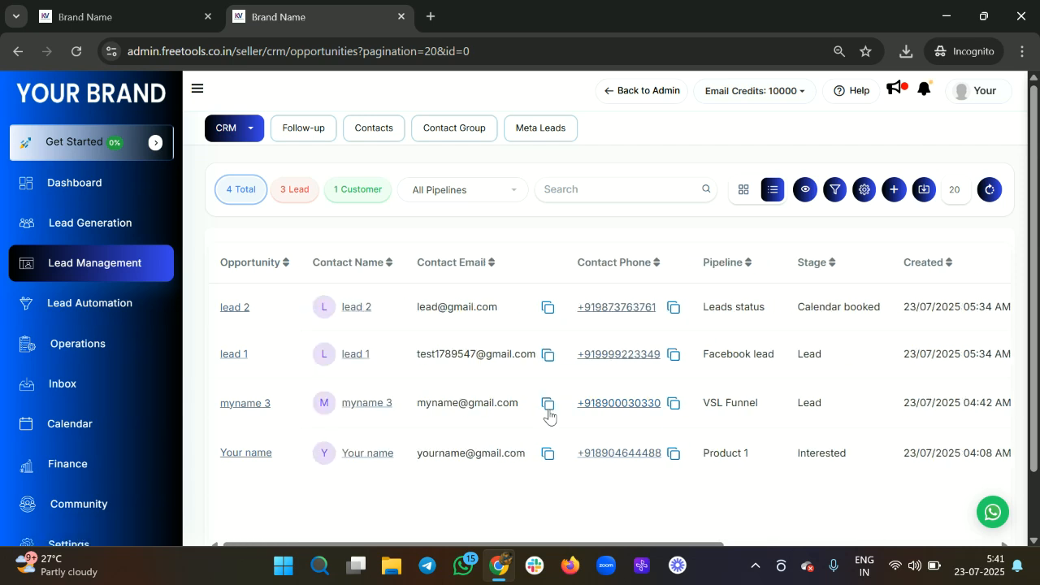
scroll(548, 414, right, 2)
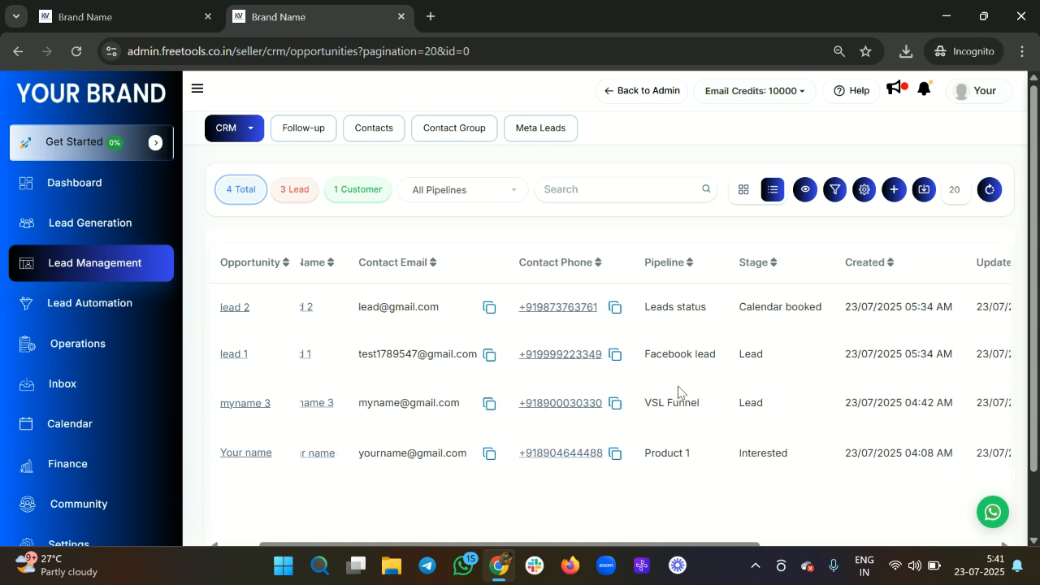
click(490, 197)
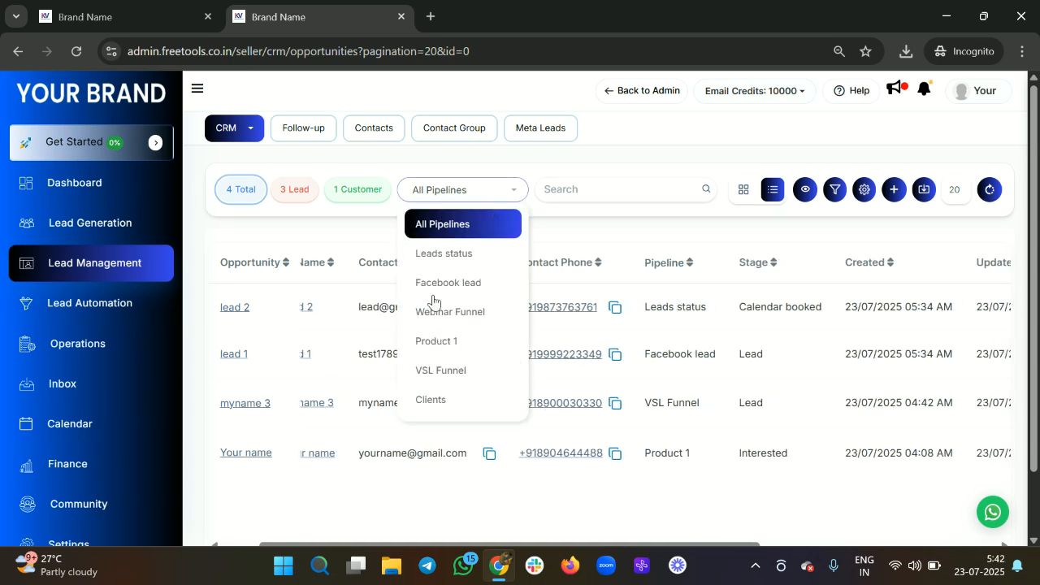
click(501, 199)
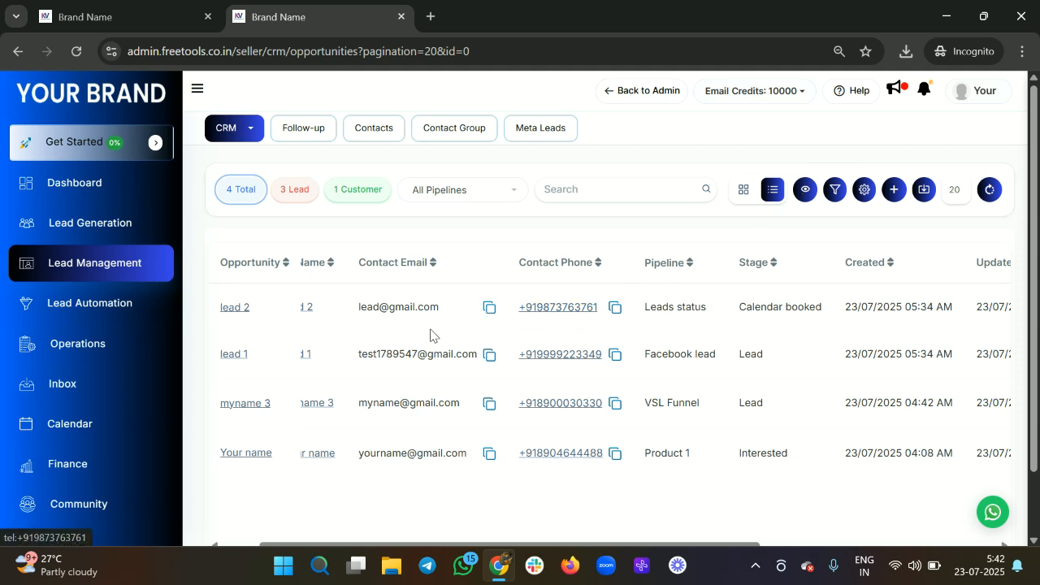
Step: Turn on phone visibility masking so all 4 opportunities show partly starred phone numbers and emails
click(807, 191)
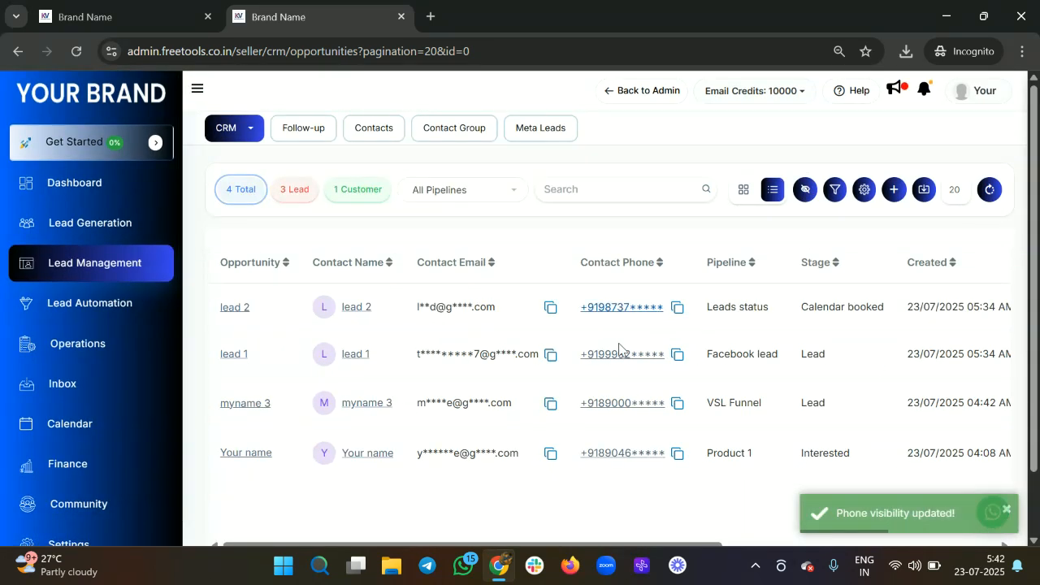
scroll(580, 358, down, 1)
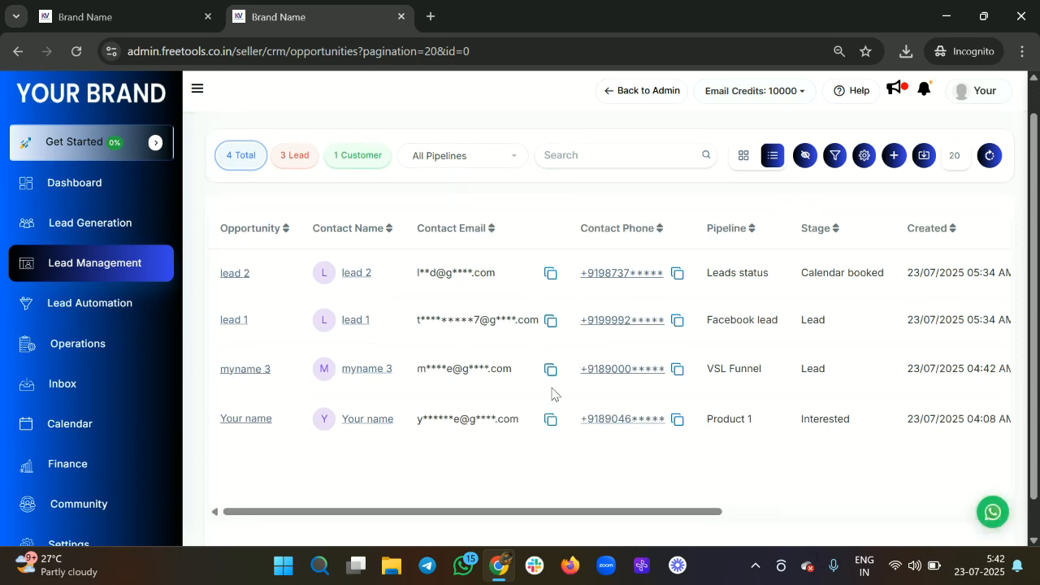
scroll(525, 390, down, 1)
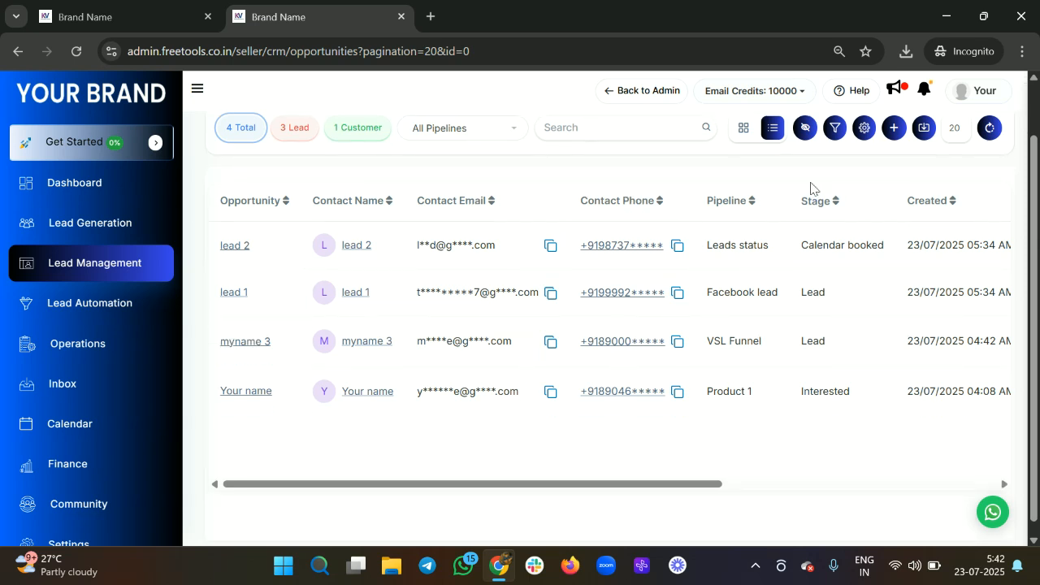
scroll(655, 249, up, 1)
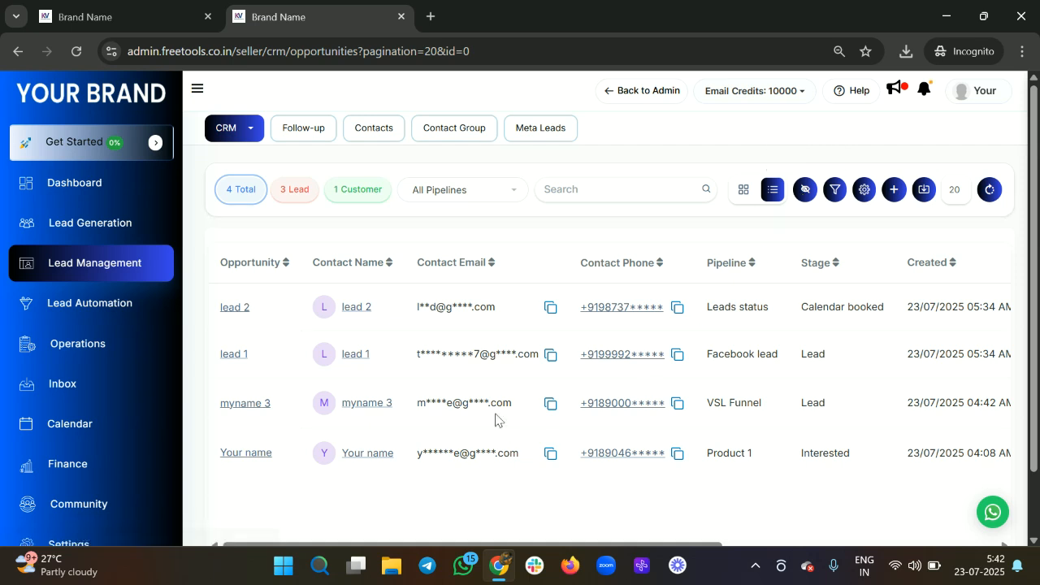
scroll(478, 357, right, 1)
scroll(477, 358, left, 1)
scroll(595, 360, right, 2)
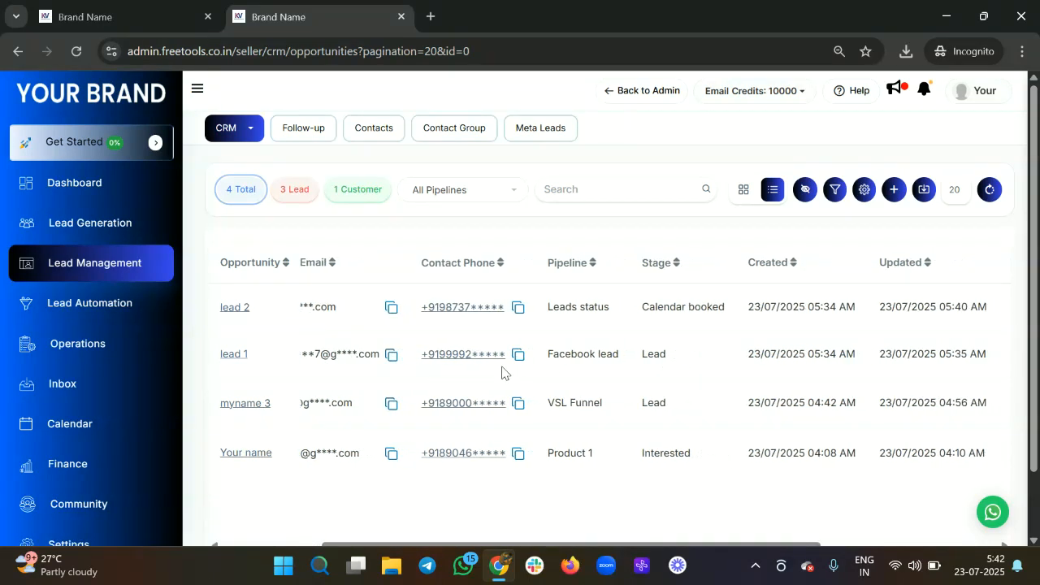
scroll(501, 372, left, 2)
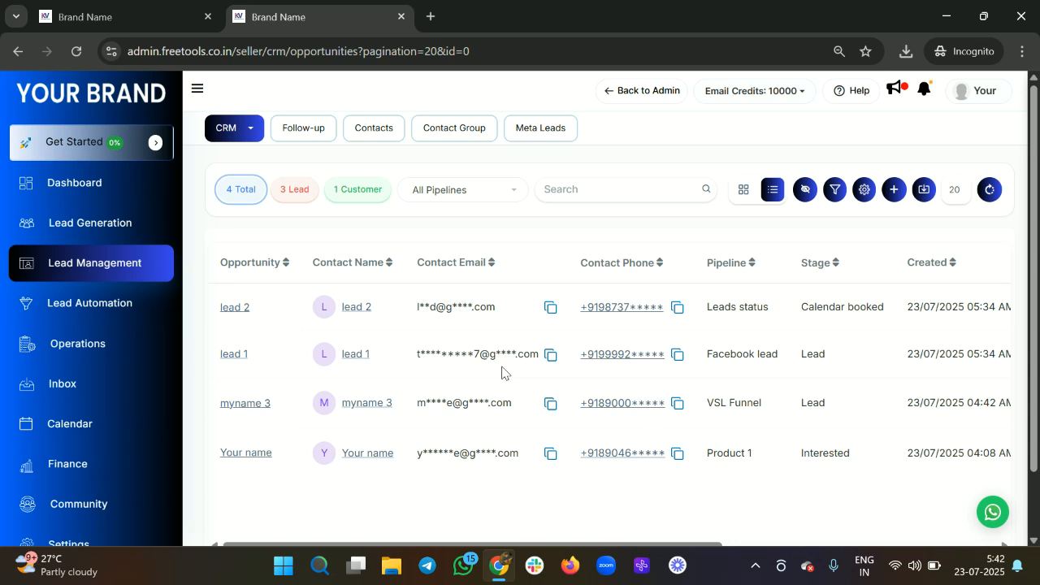
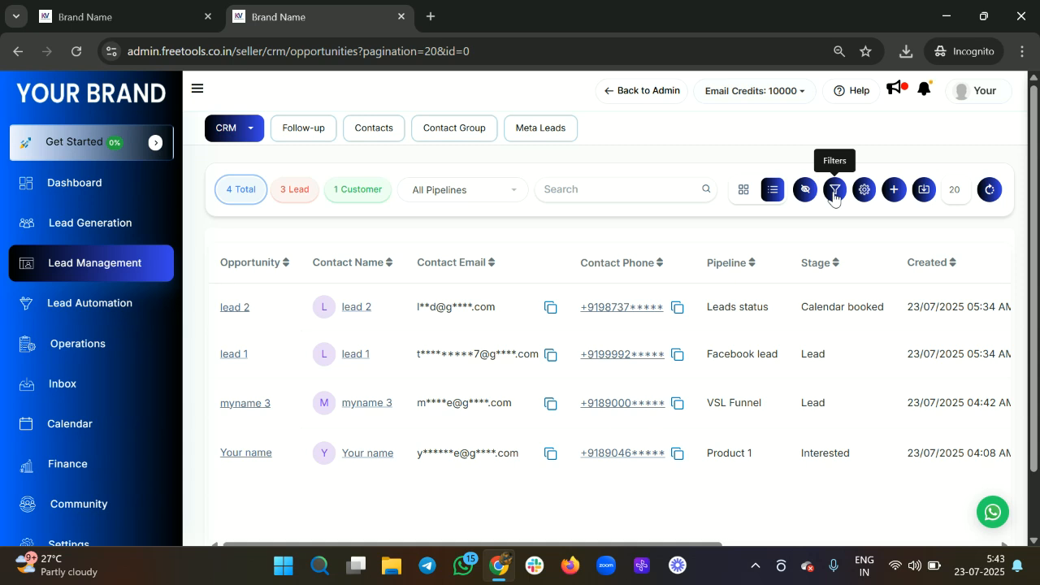
Step: Open the opportunities Filters panel and inspect the Assigned to options, returning to the filter list
click(833, 192)
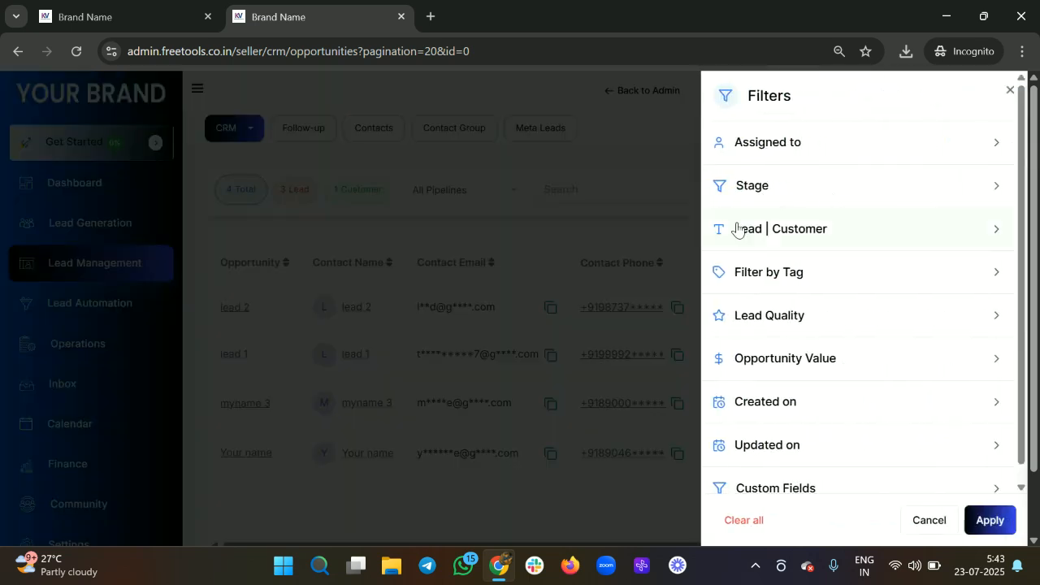
click(792, 150)
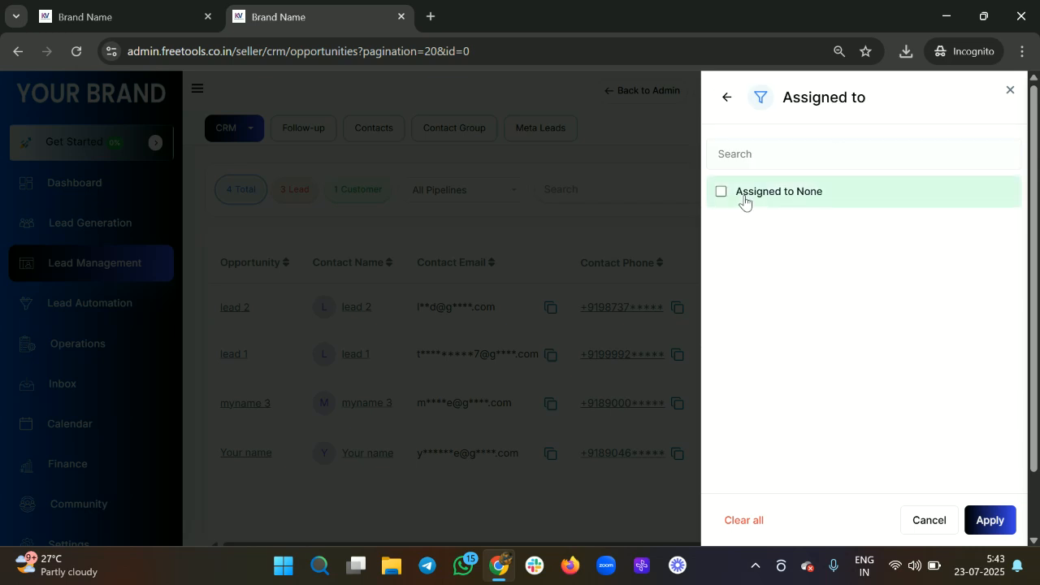
click(727, 98)
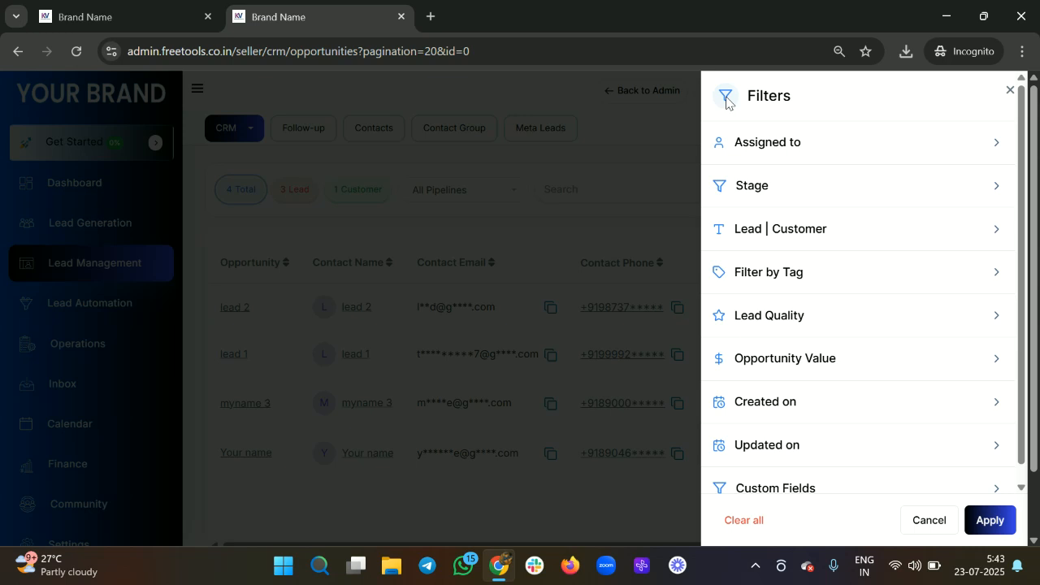
click(804, 159)
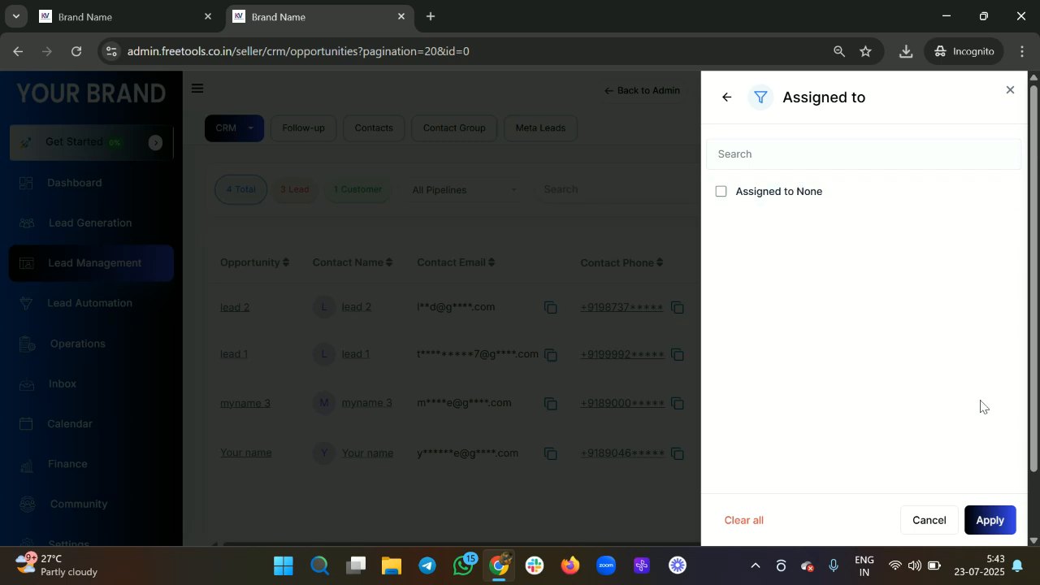
click(724, 103)
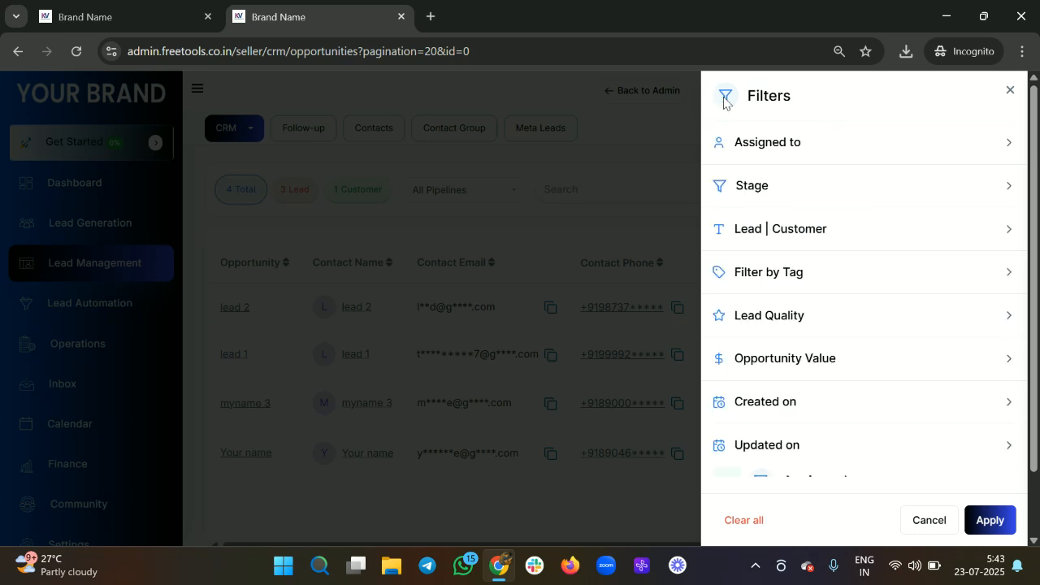
Step: Filter the opportunities by the VSL Funnel >> Lead stage
click(803, 187)
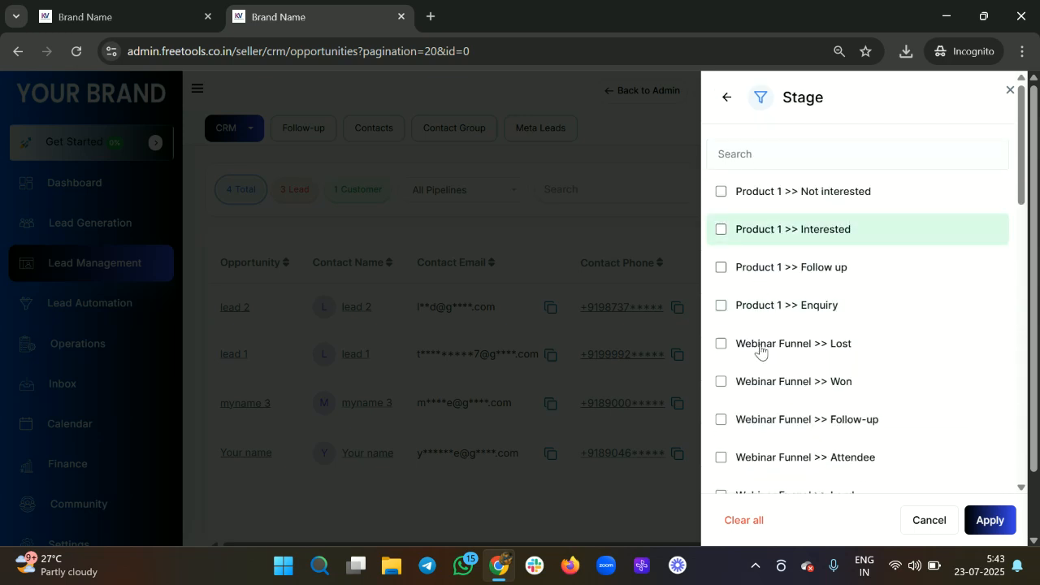
scroll(761, 354, down, 4)
scroll(761, 354, down, 8)
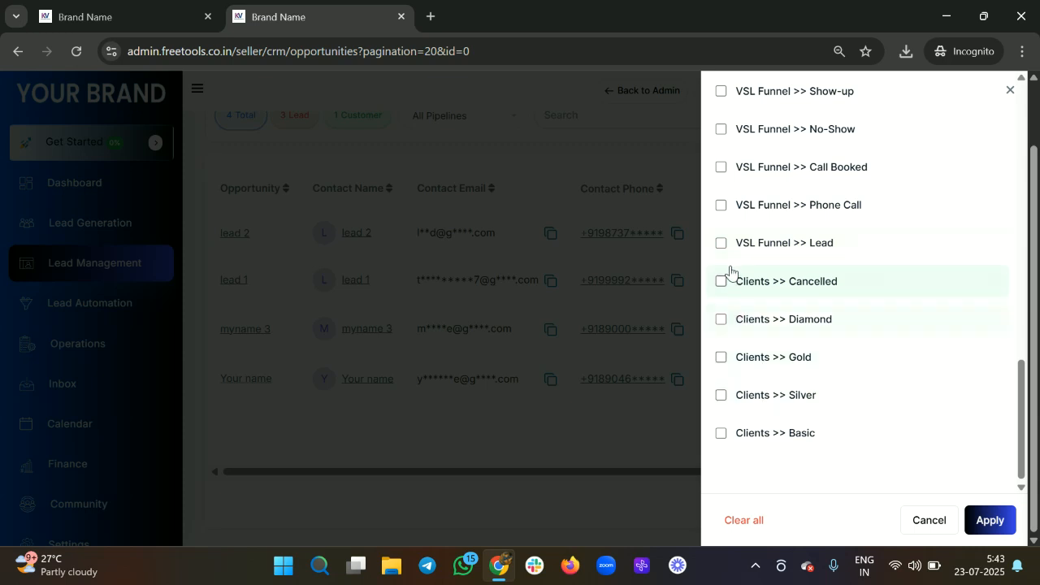
scroll(727, 272, up, 1)
scroll(723, 257, up, 5)
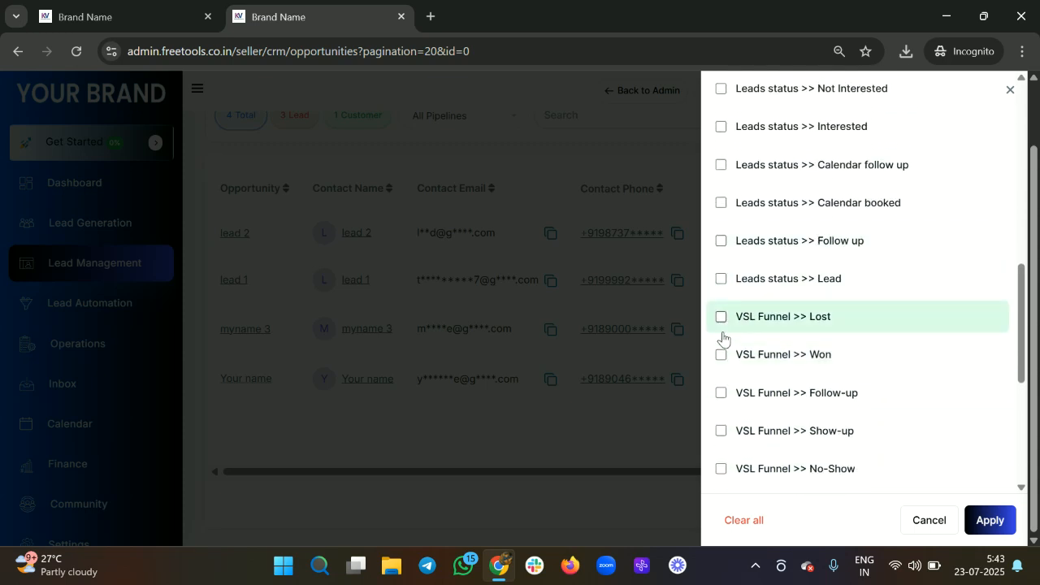
scroll(780, 386, down, 1)
scroll(780, 386, down, 2)
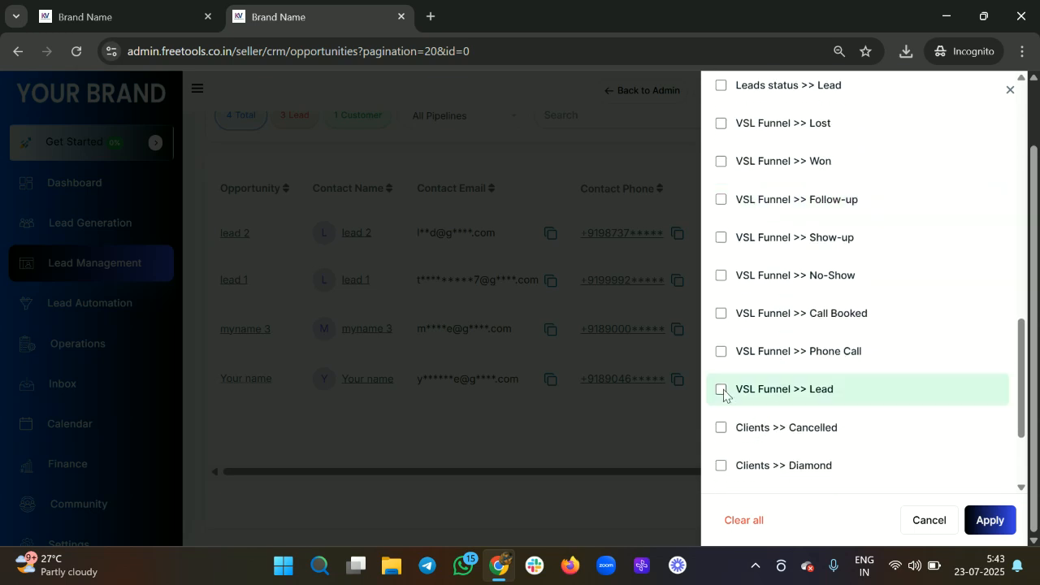
click(720, 389)
click(997, 521)
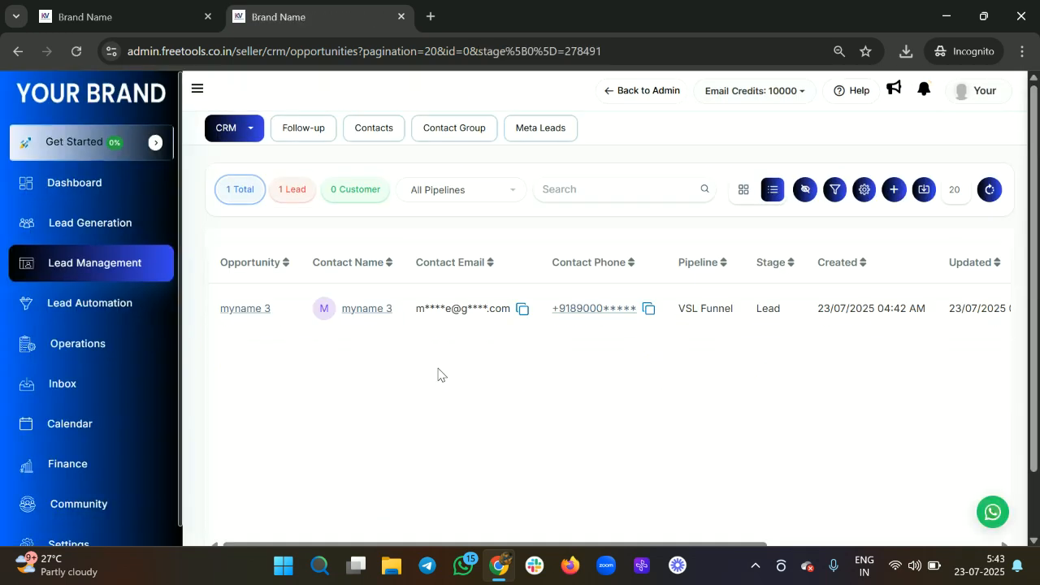
Step: Add the Facebook lead >> Lead stage to the stage filter and apply it
click(834, 192)
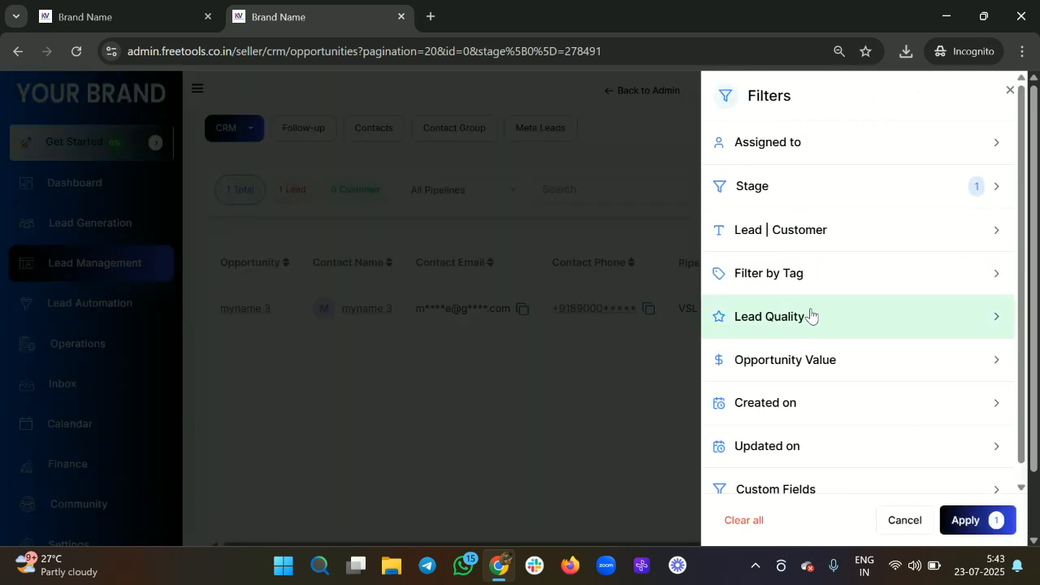
click(864, 178)
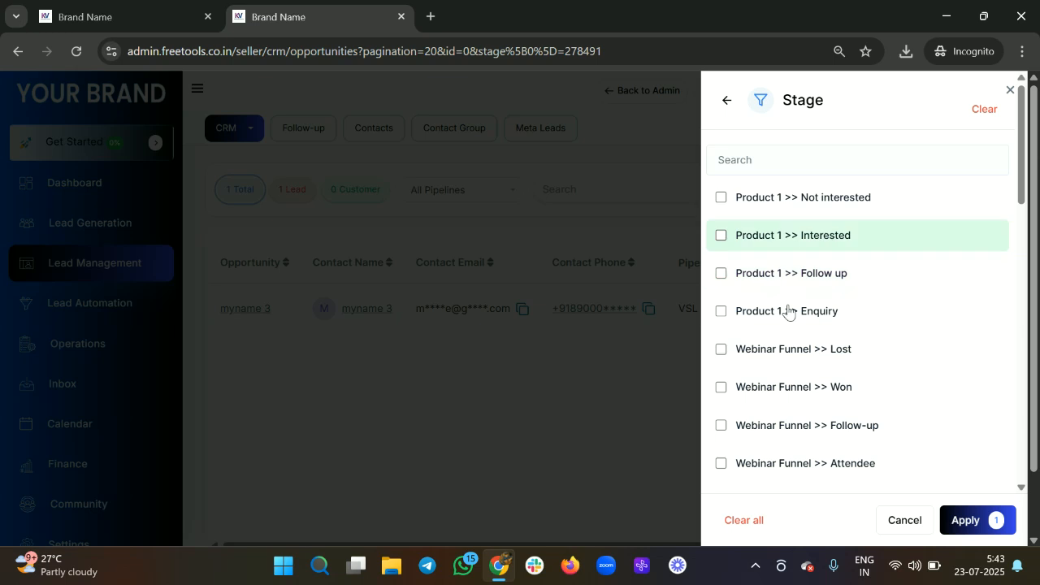
scroll(784, 315, down, 3)
scroll(785, 309, up, 2)
scroll(785, 314, down, 8)
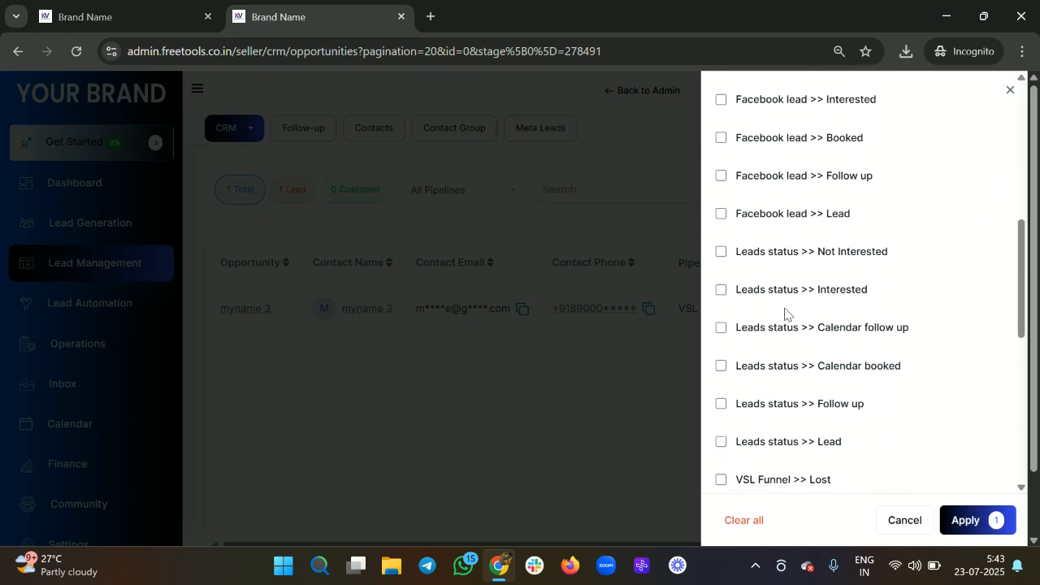
scroll(785, 313, up, 5)
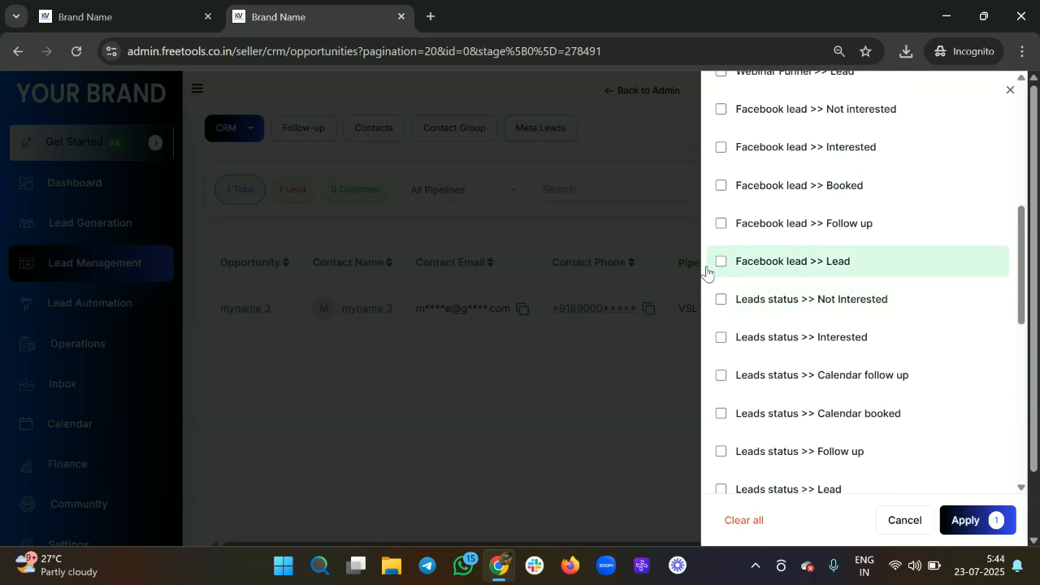
click(706, 271)
click(959, 520)
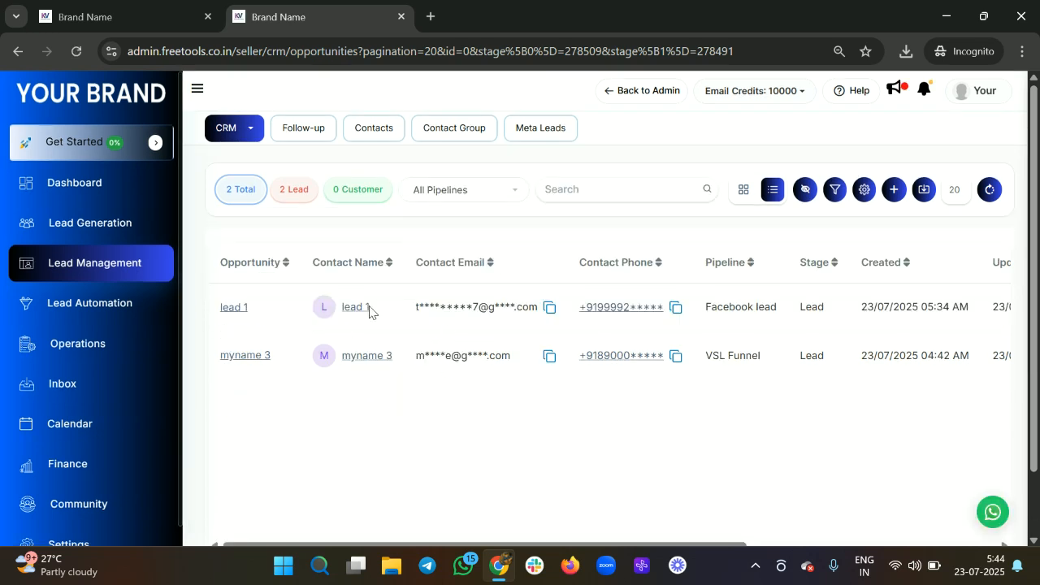
click(837, 189)
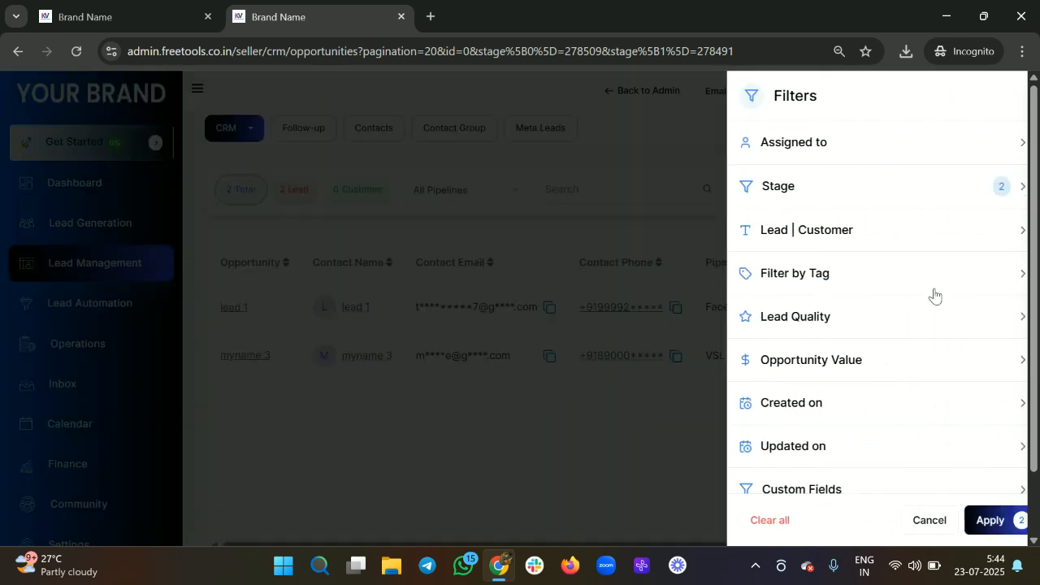
Step: Restrict the filtered opportunities to Lead type only
click(838, 237)
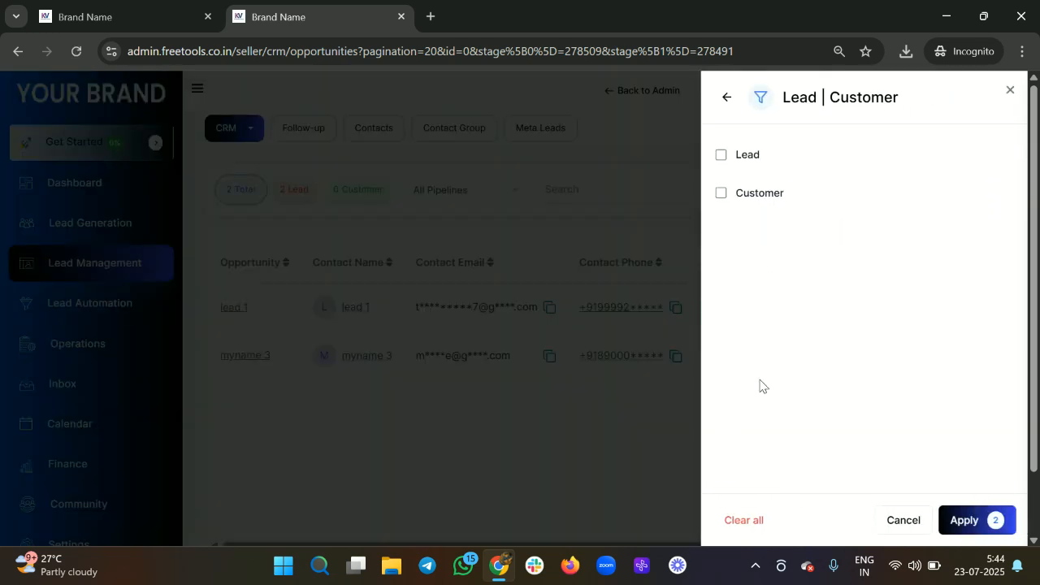
click(738, 166)
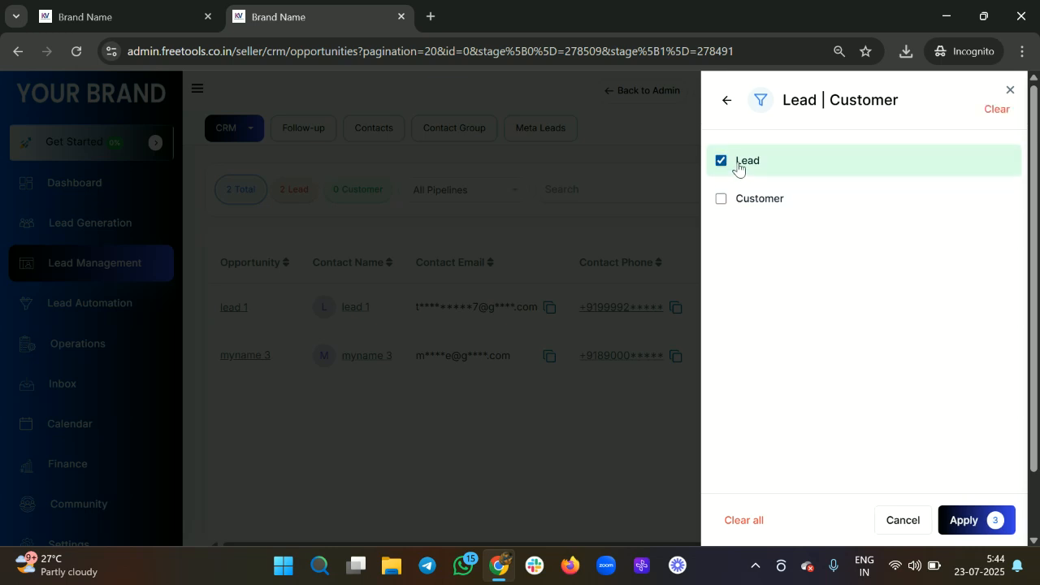
click(961, 521)
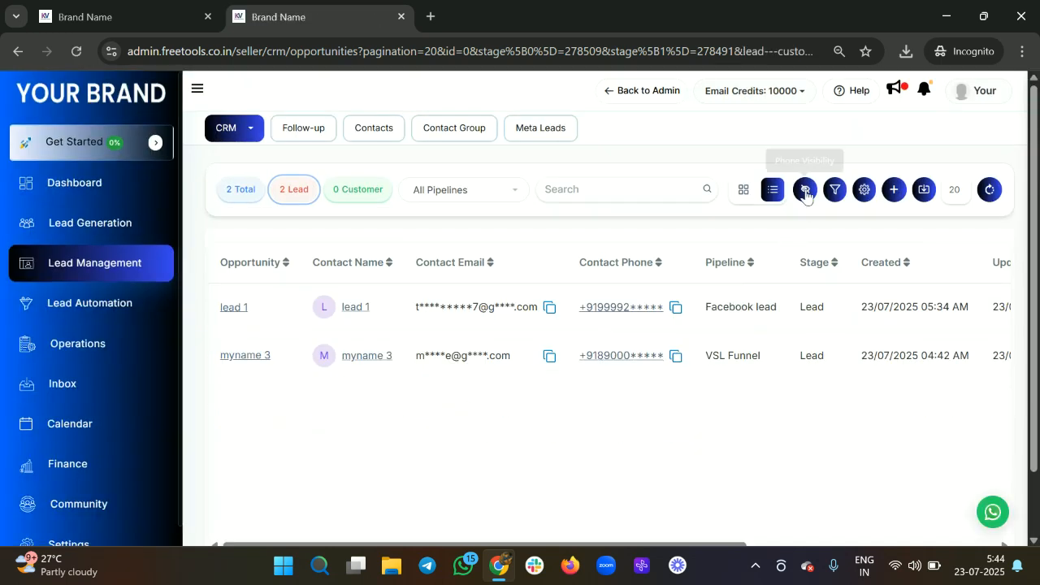
Step: Add a tag filter for Webiste Lead, leaving only myname 3
click(835, 190)
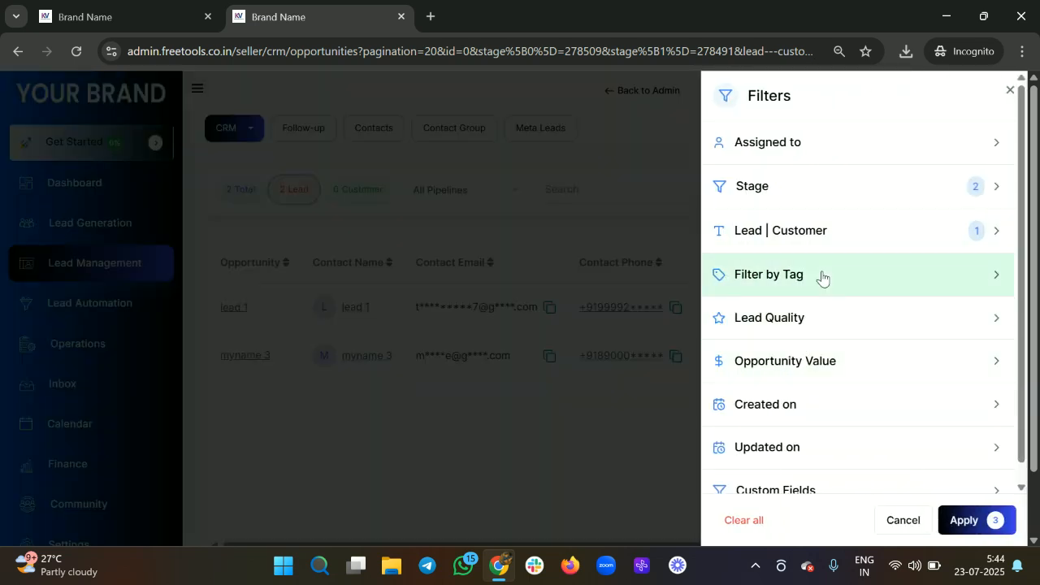
click(821, 277)
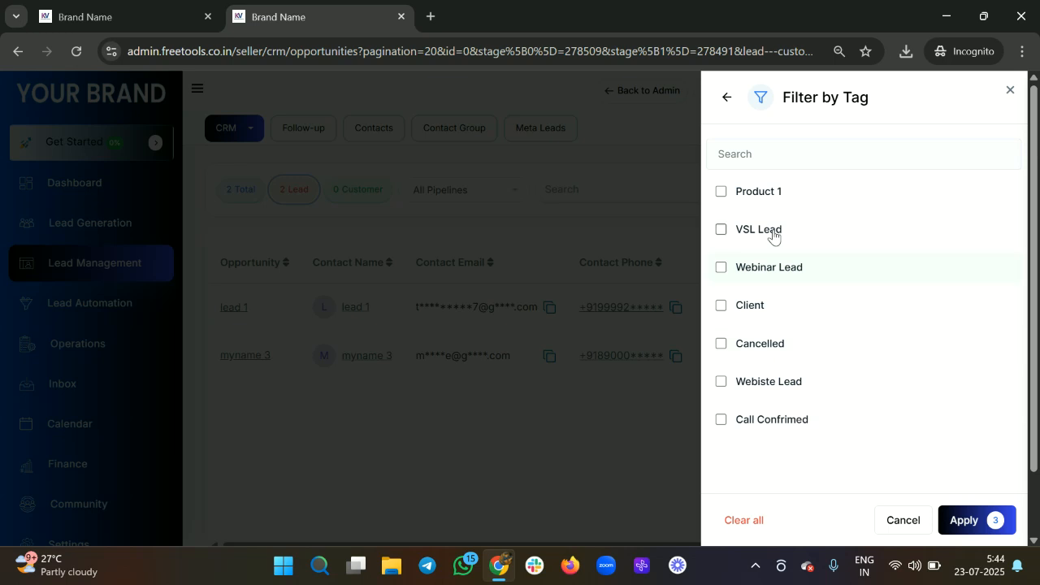
click(753, 385)
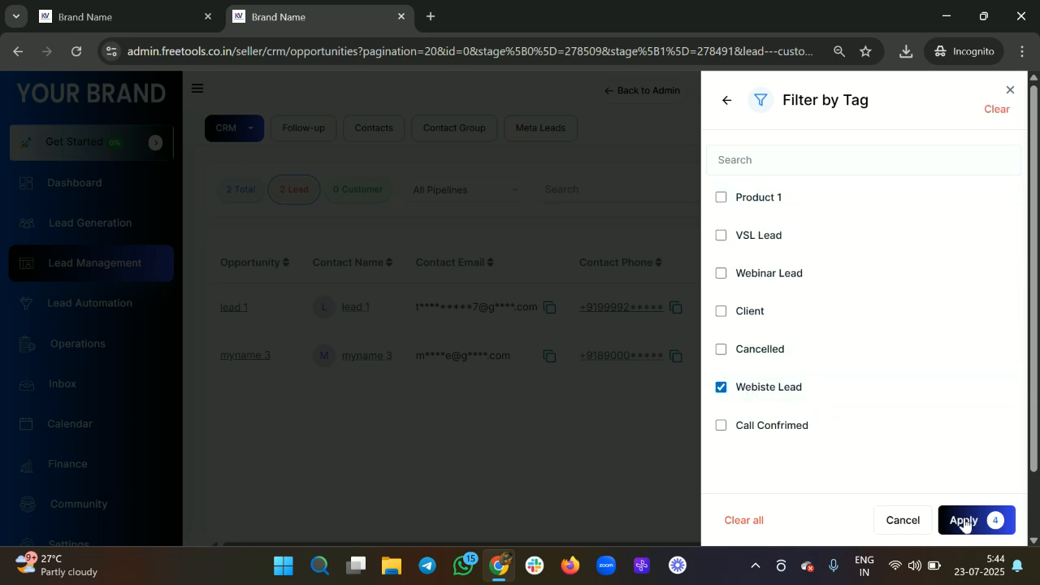
click(993, 520)
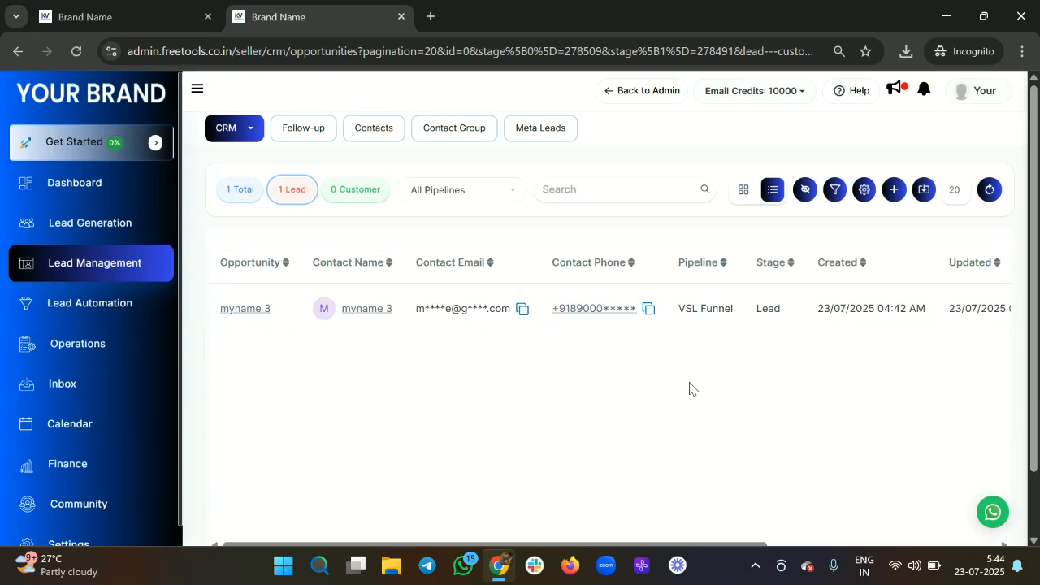
Step: Review the applied stage, Lead and Webiste Lead tag filters, closing and reopening the Filters panel
click(829, 198)
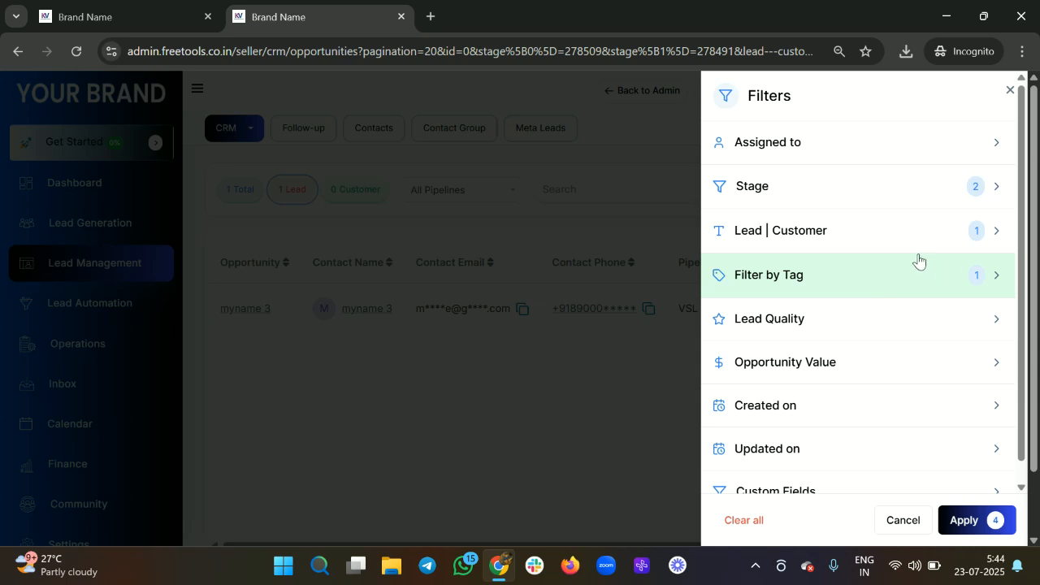
click(604, 356)
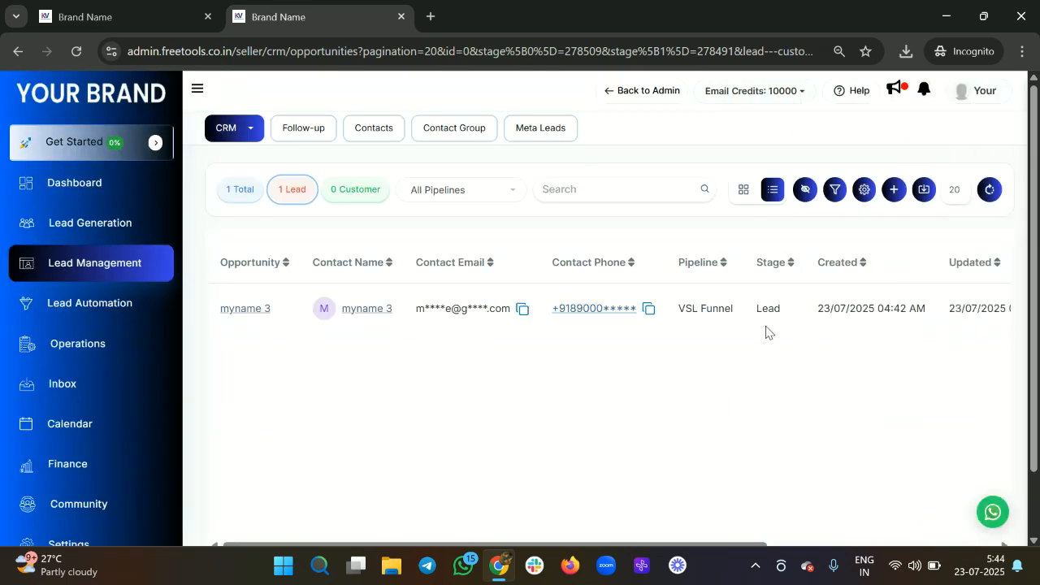
scroll(765, 332, right, 5)
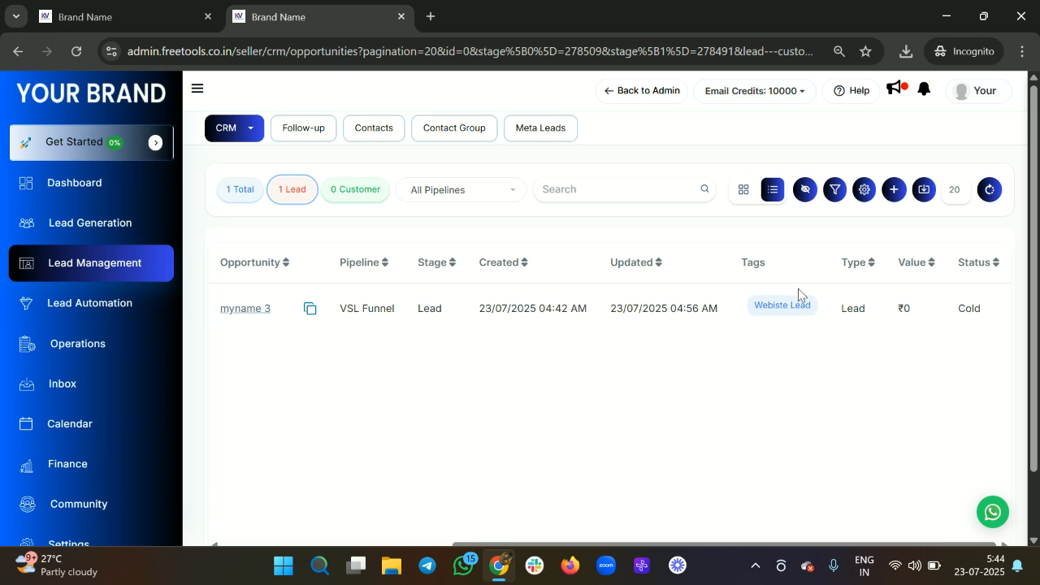
click(835, 190)
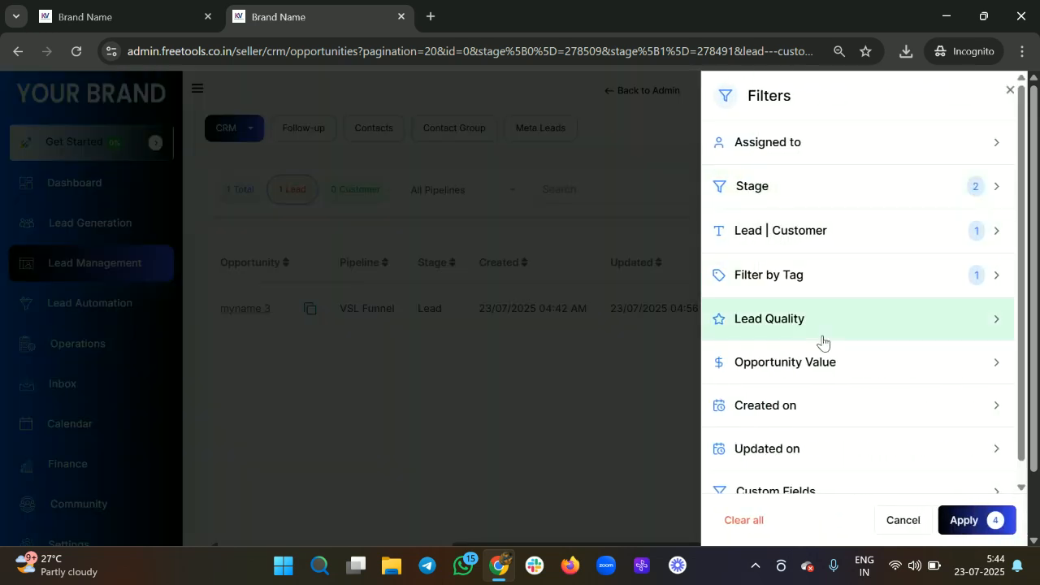
scroll(823, 342, down, 1)
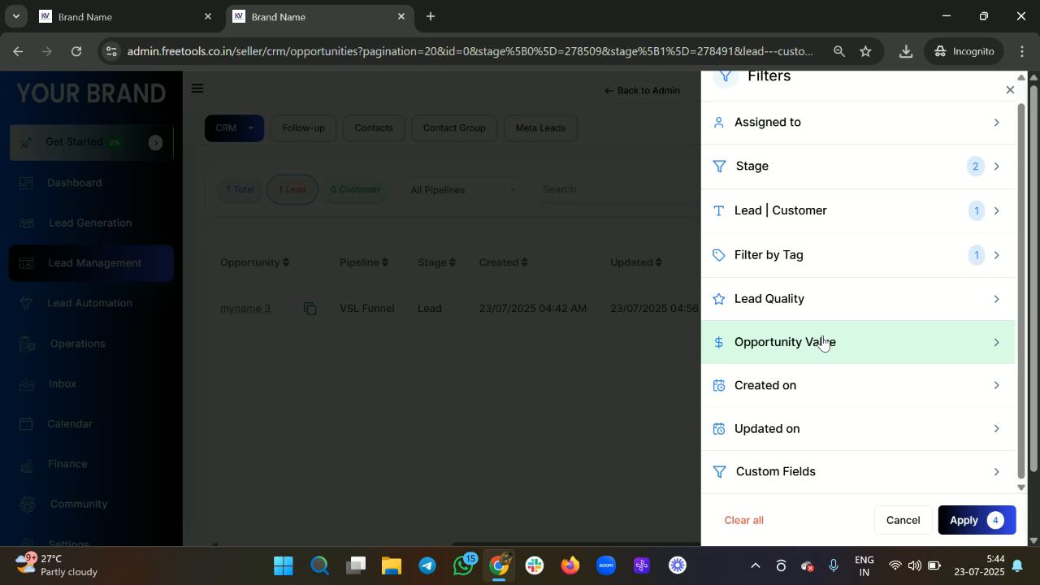
scroll(823, 342, down, 1)
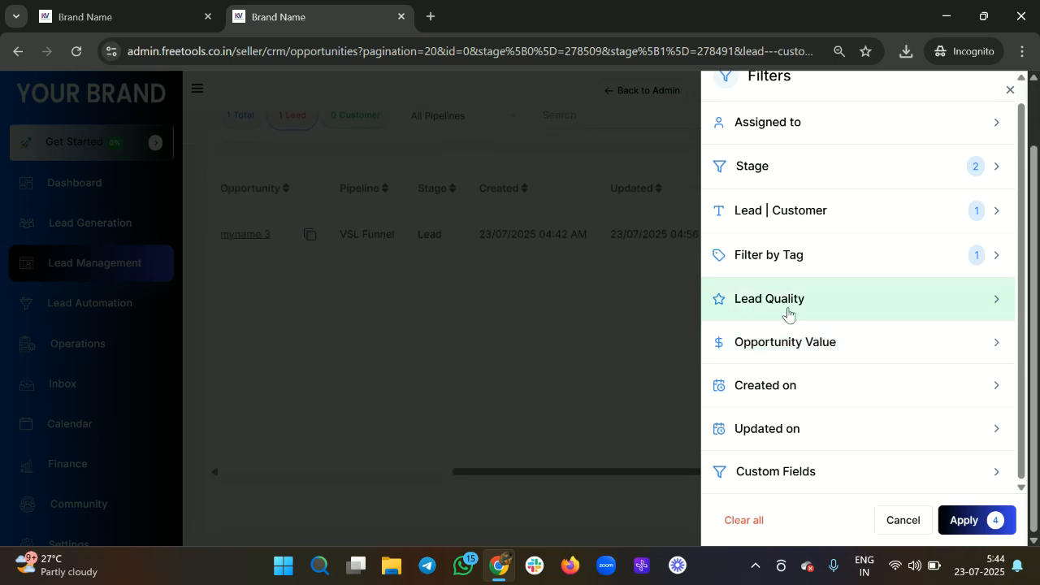
scroll(788, 313, up, 1)
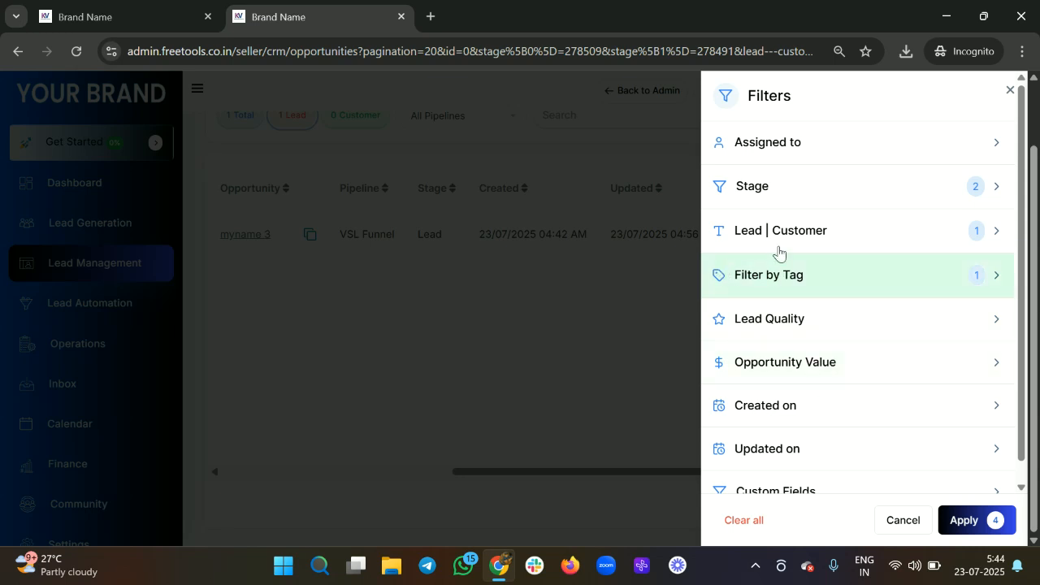
click(1010, 92)
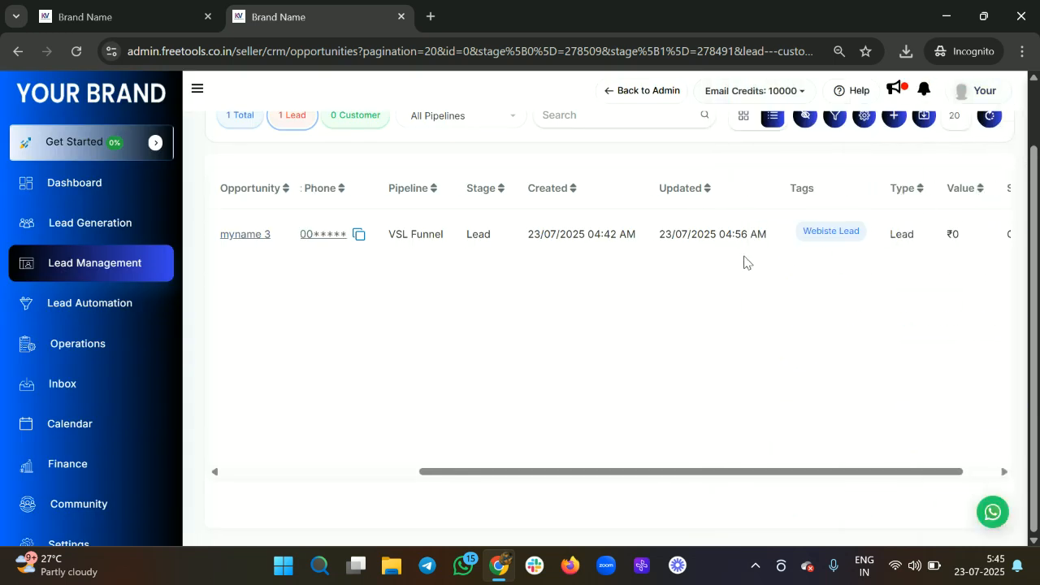
scroll(744, 262, up, 1)
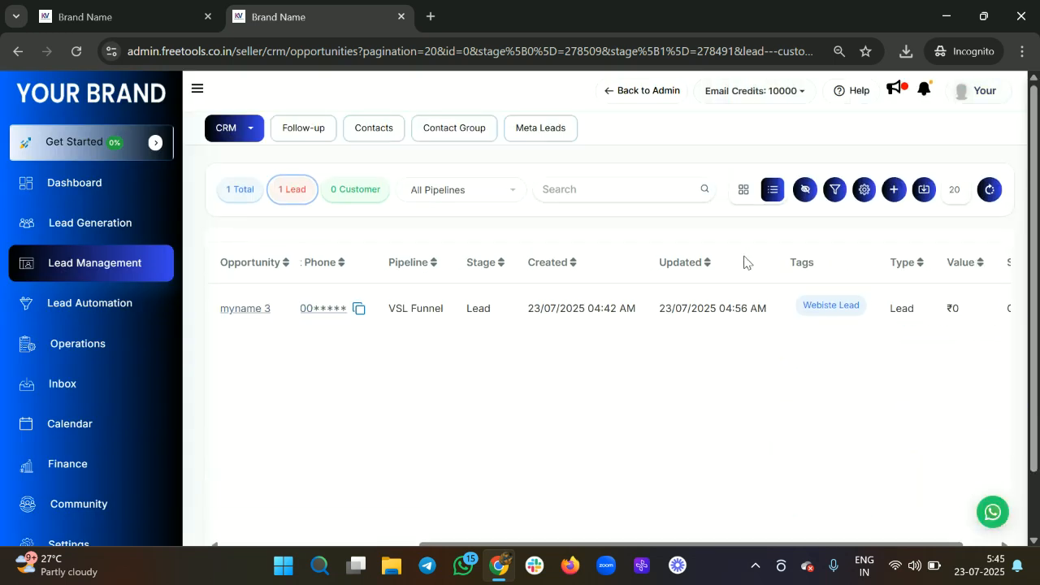
click(838, 190)
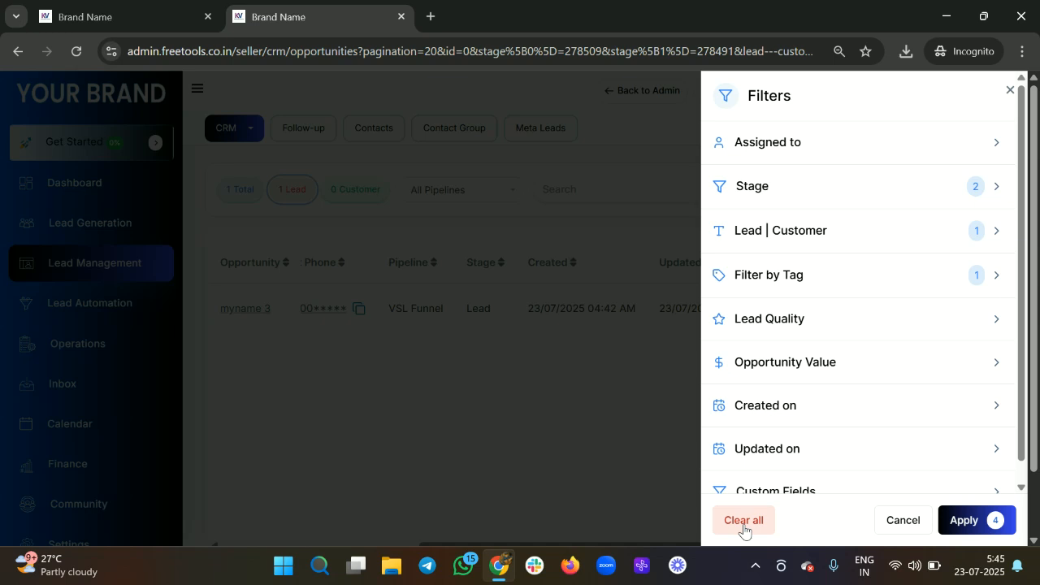
Step: Clear all filters and apply, restoring the 3 leads and 1 customer
click(742, 521)
click(993, 522)
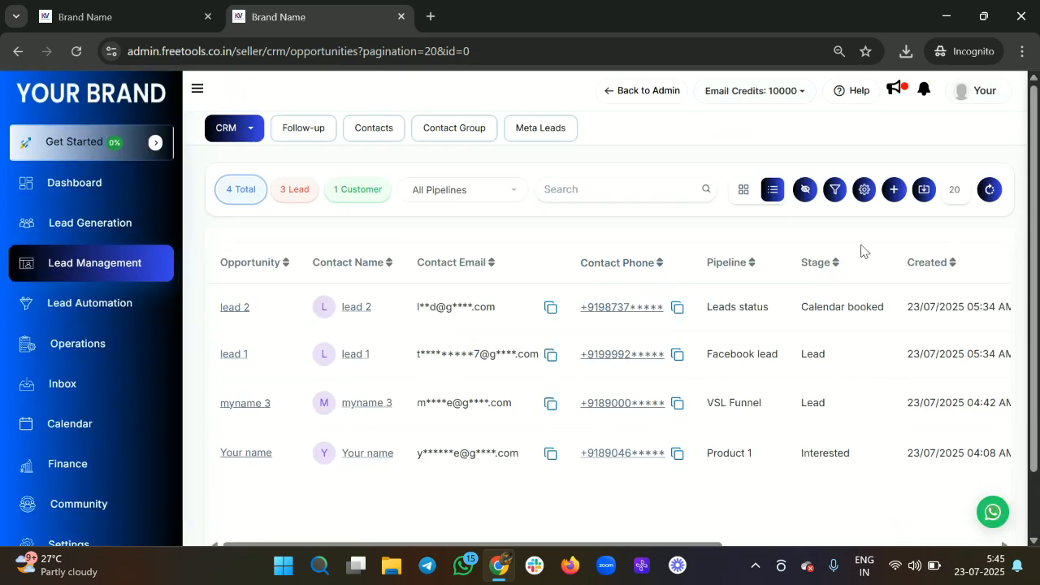
Step: In Manage Fields, add the custom field 'How many years of experience you have ?' as a column
click(864, 195)
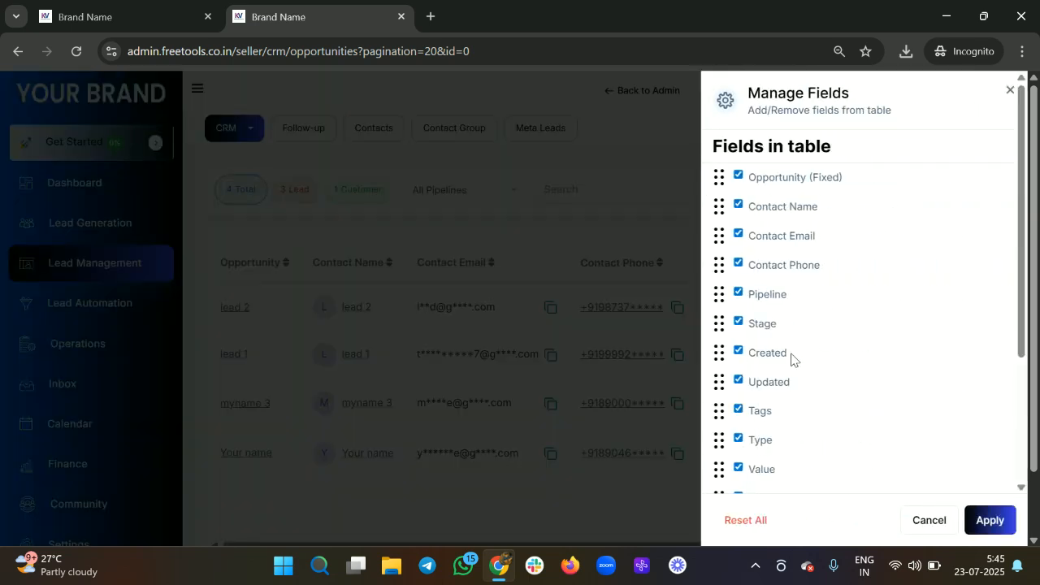
scroll(791, 359, down, 3)
click(743, 469)
scroll(745, 467, down, 1)
scroll(745, 467, down, 1)
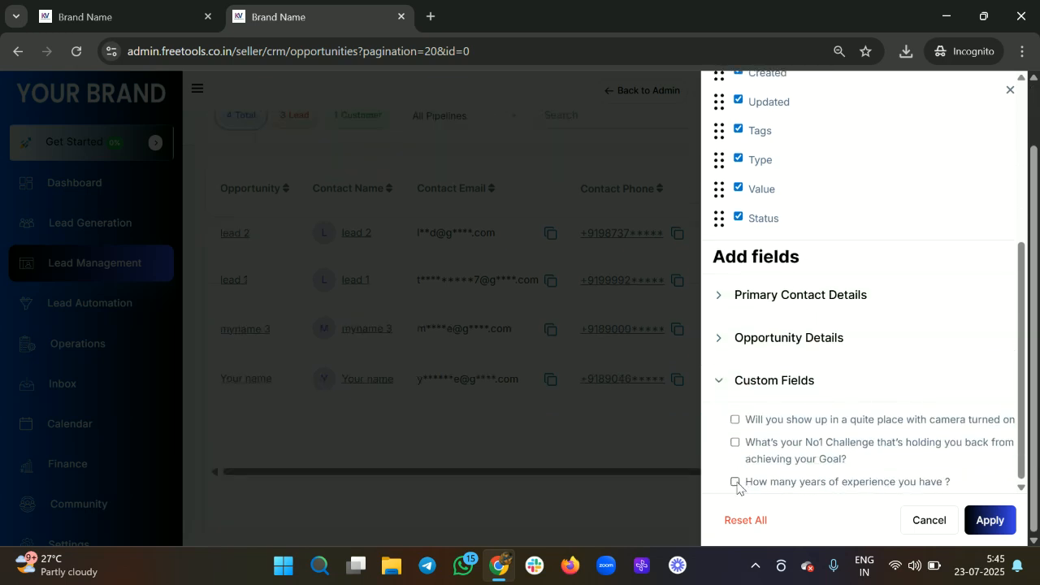
click(735, 482)
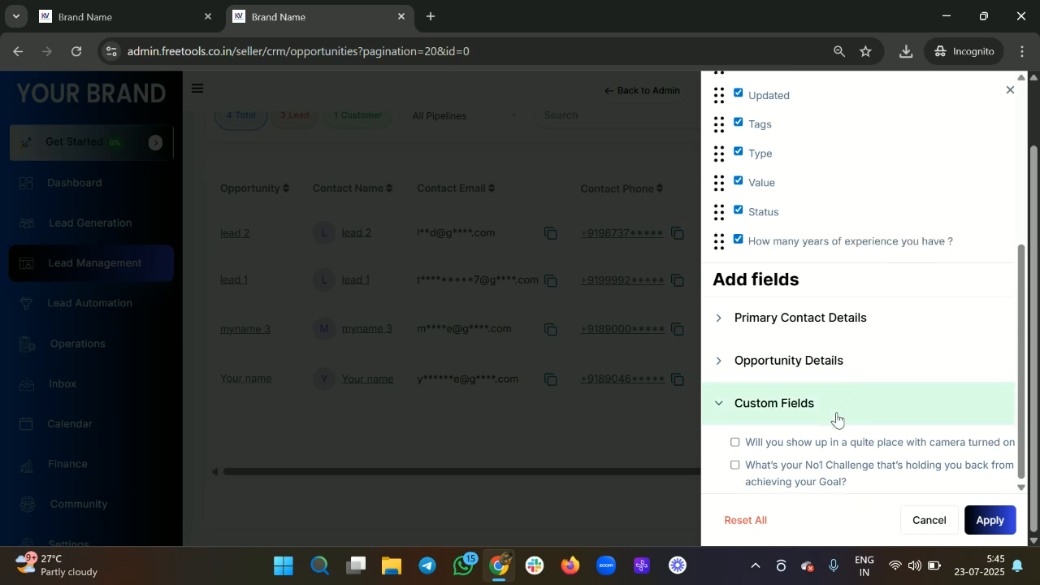
click(990, 523)
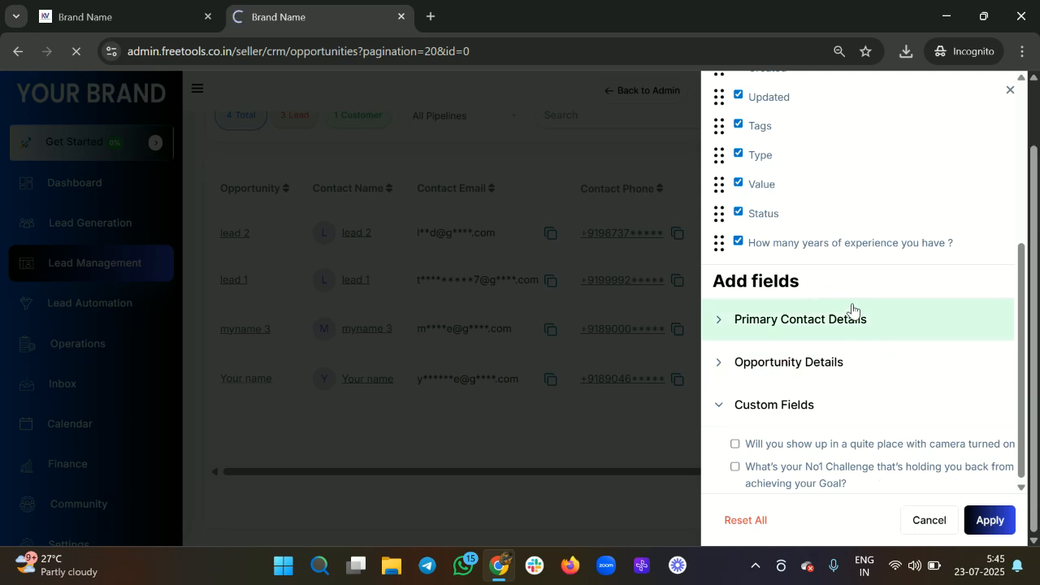
scroll(851, 312, up, 5)
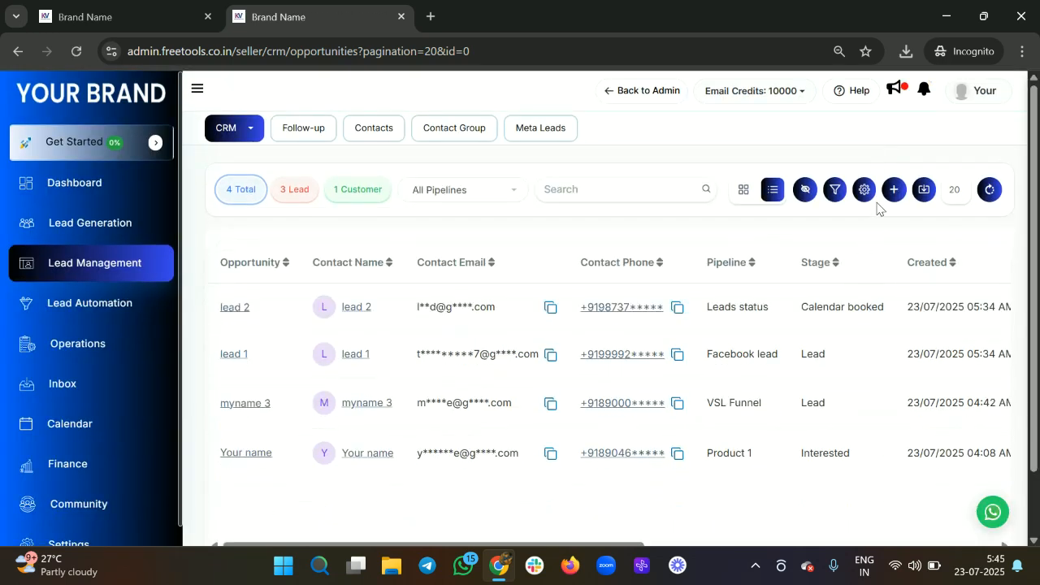
Step: Drag the Status field in Manage Fields, then close the panel without applying
click(862, 191)
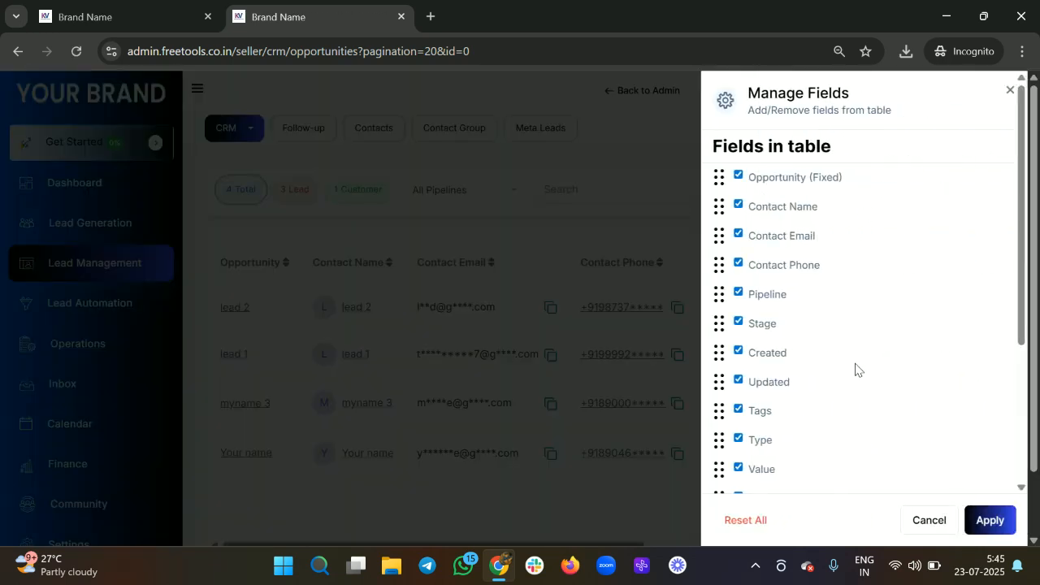
scroll(856, 368, down, 5)
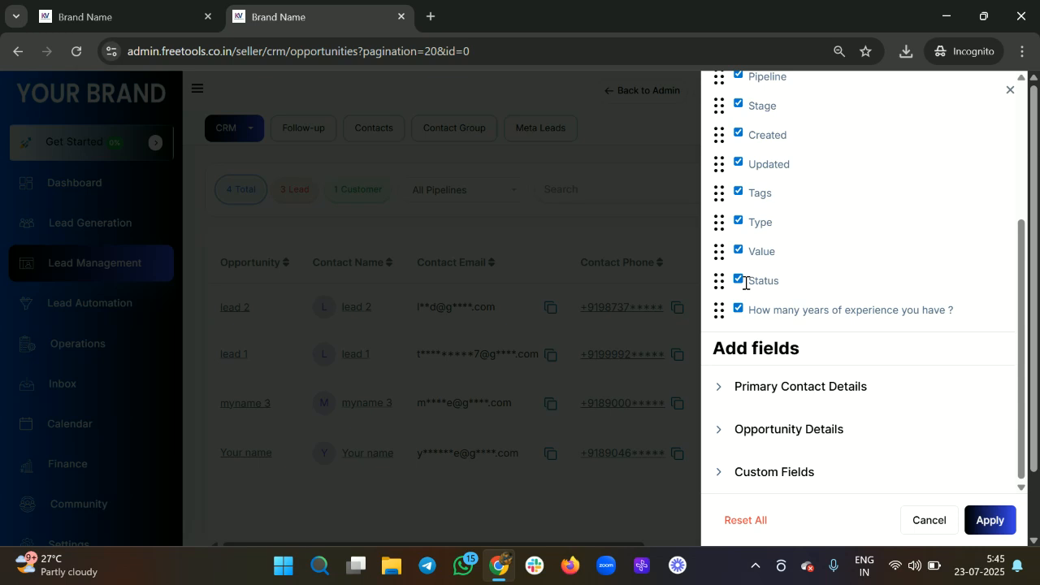
drag(739, 281, 739, 256)
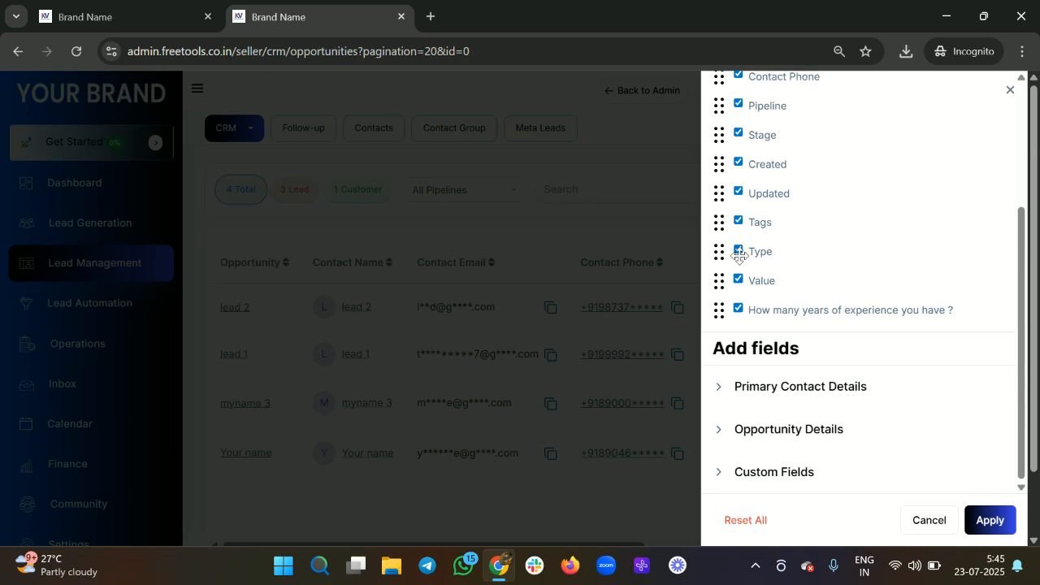
scroll(739, 256, up, 3)
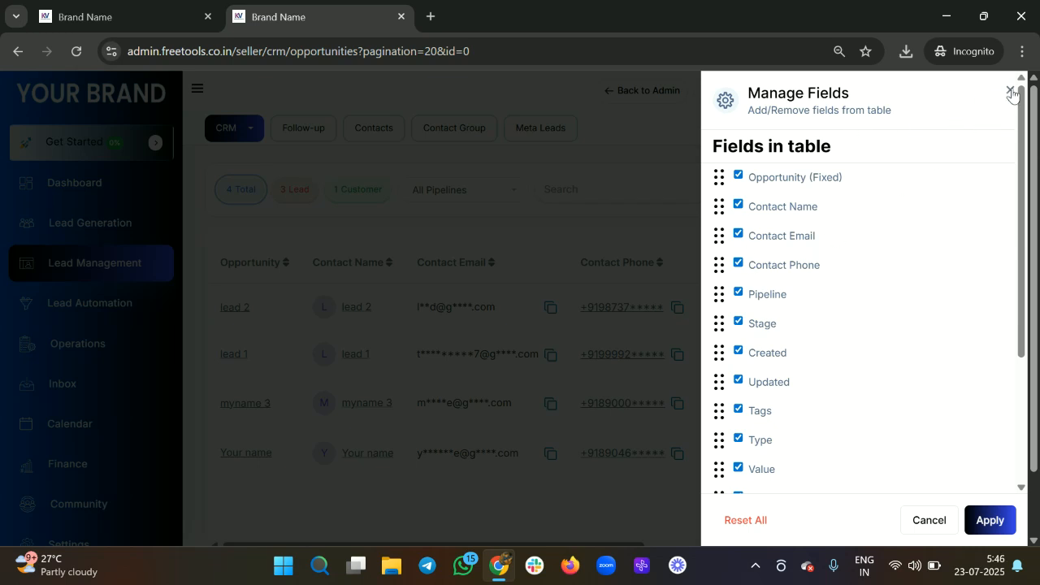
scroll(843, 325, down, 3)
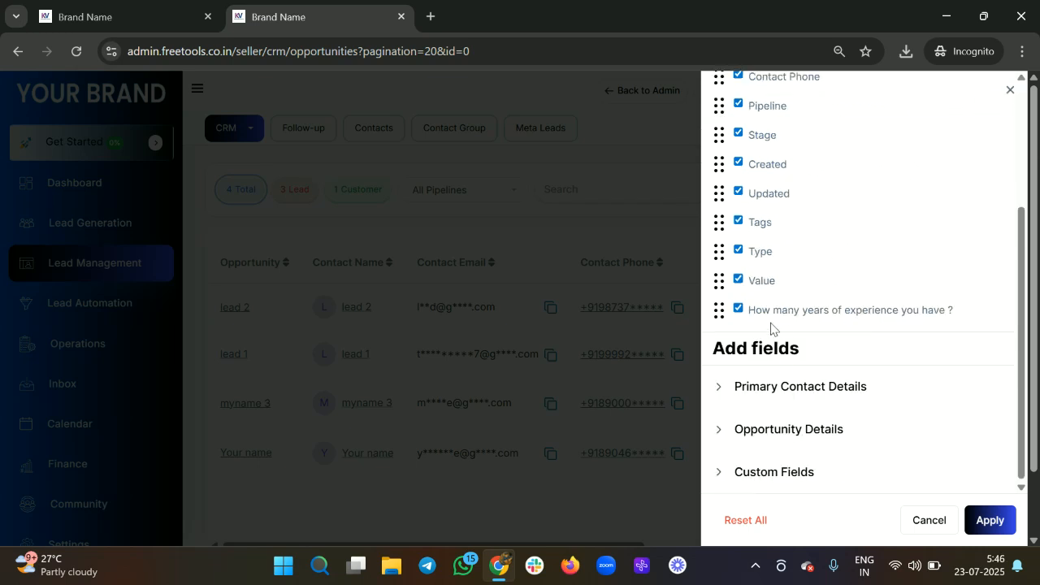
drag(1036, 236, 1036, 114)
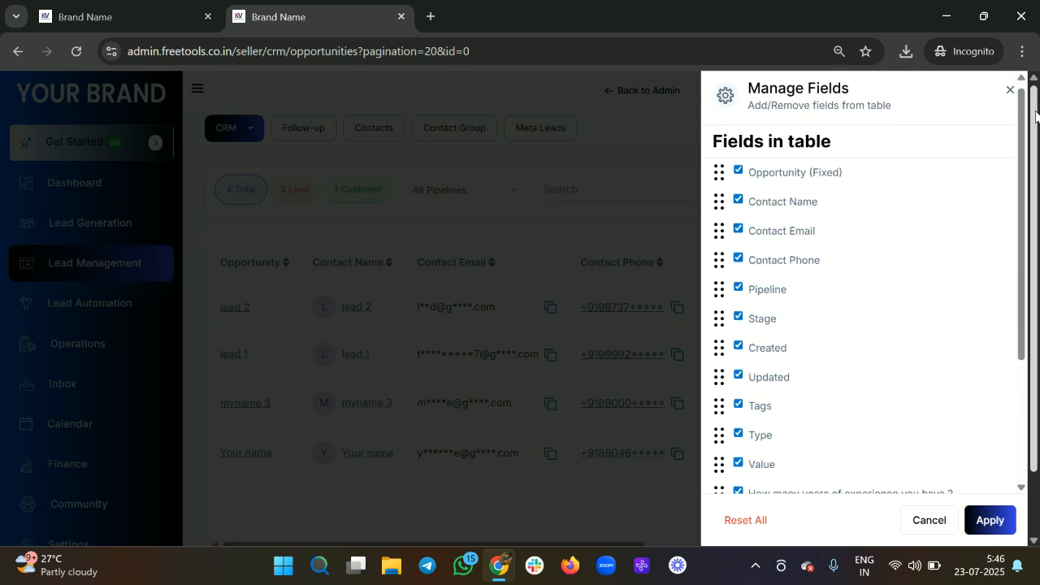
click(1009, 90)
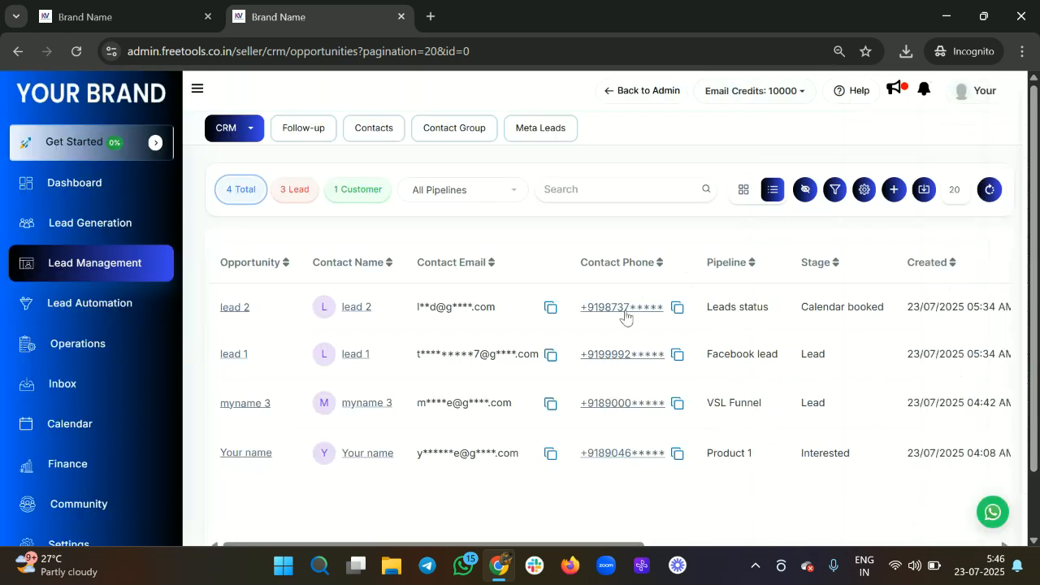
Step: Open the myname 3 opportunity record from the list
scroll(624, 323, down, 1)
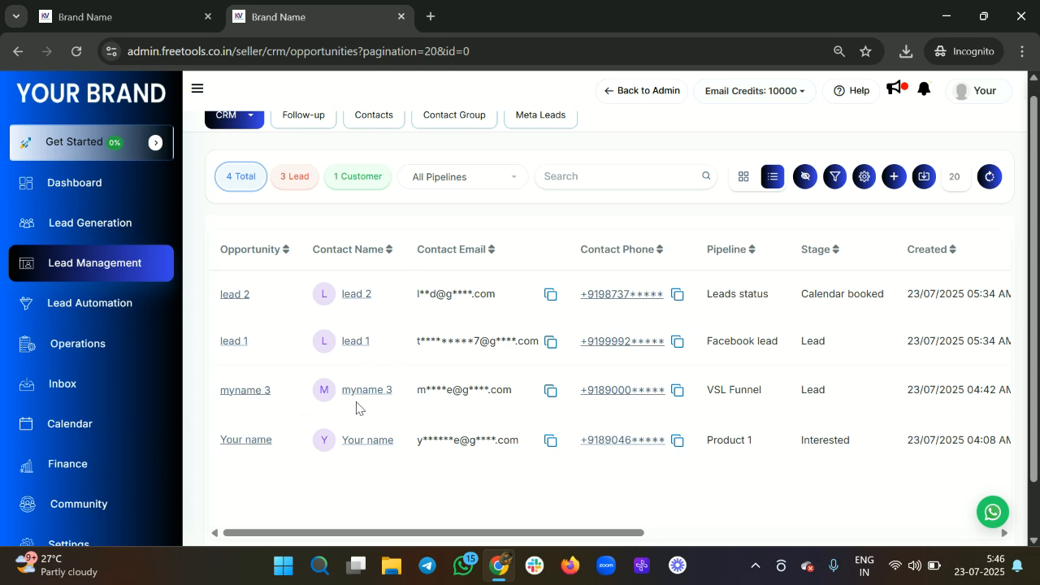
scroll(514, 382, right, 5)
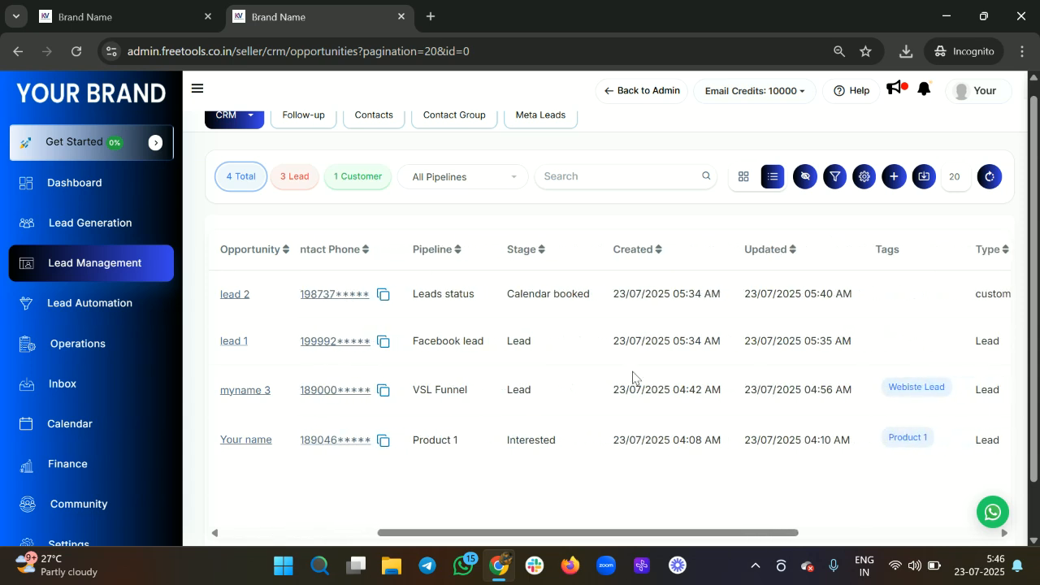
scroll(490, 404, left, 5)
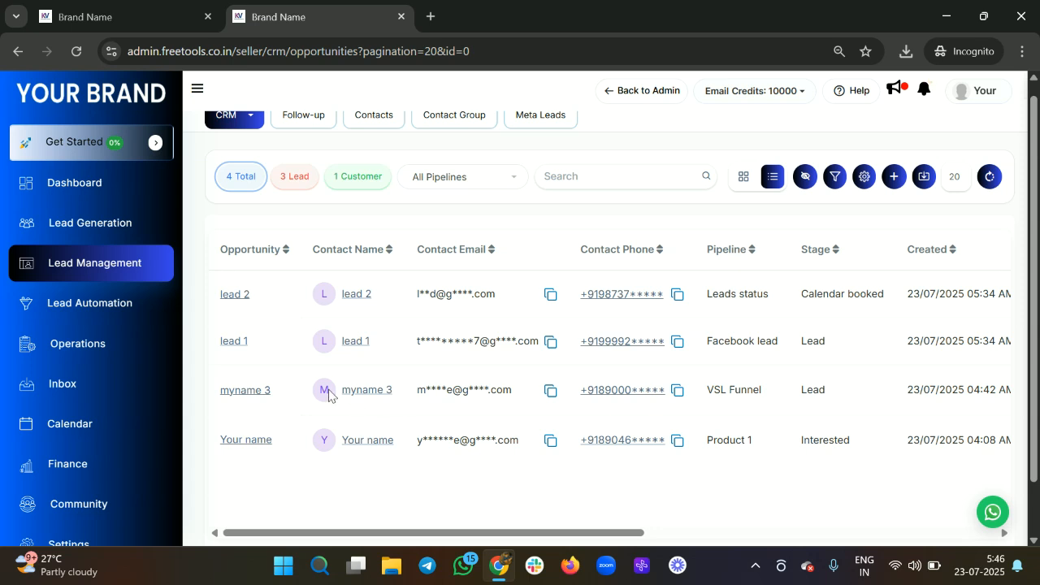
click(258, 391)
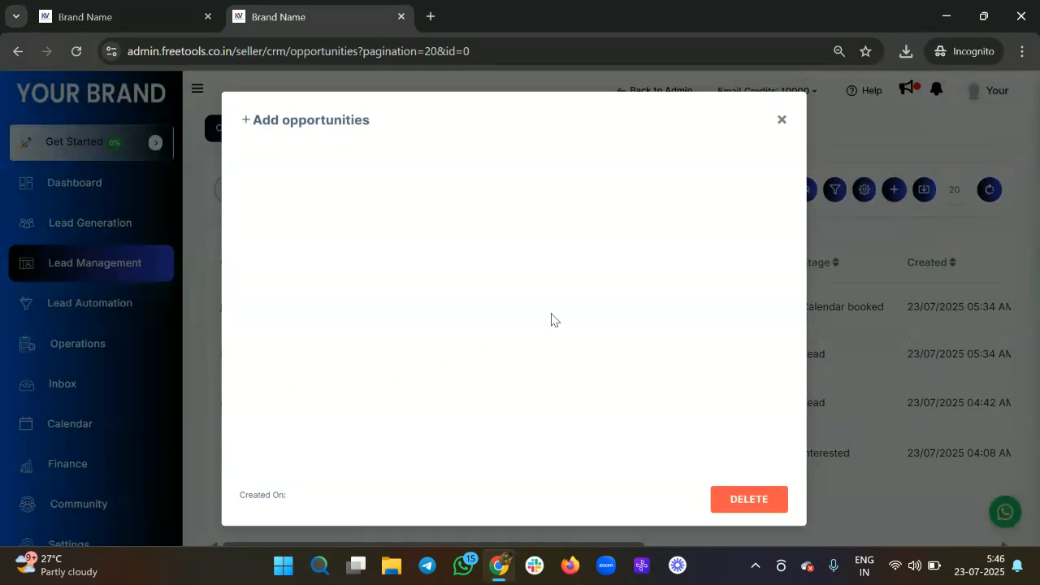
Step: Check myname 3's Additional Info experience answer of 25 years, then close the record
scroll(488, 314, down, 5)
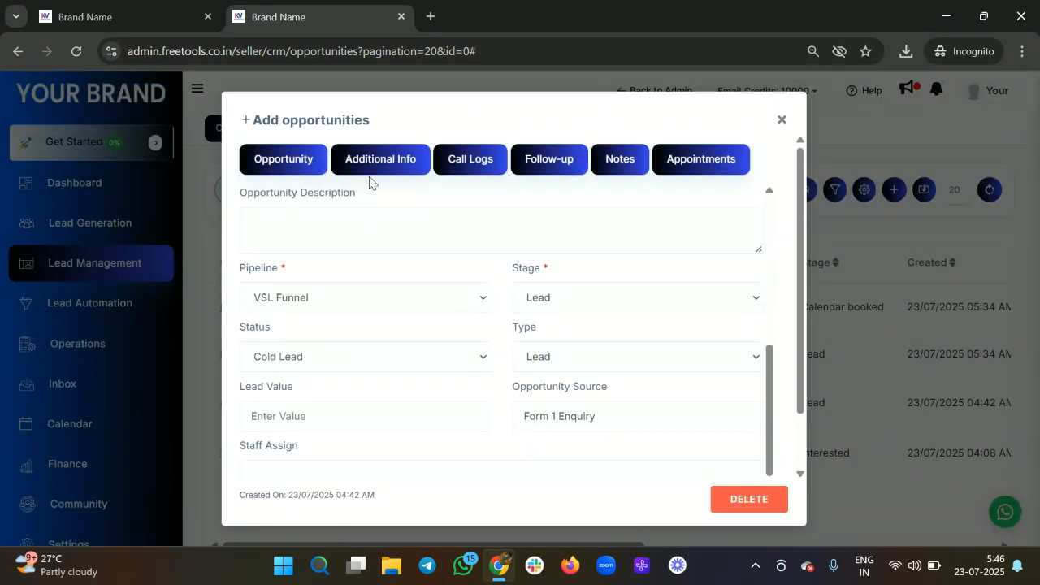
click(351, 155)
scroll(479, 378, down, 2)
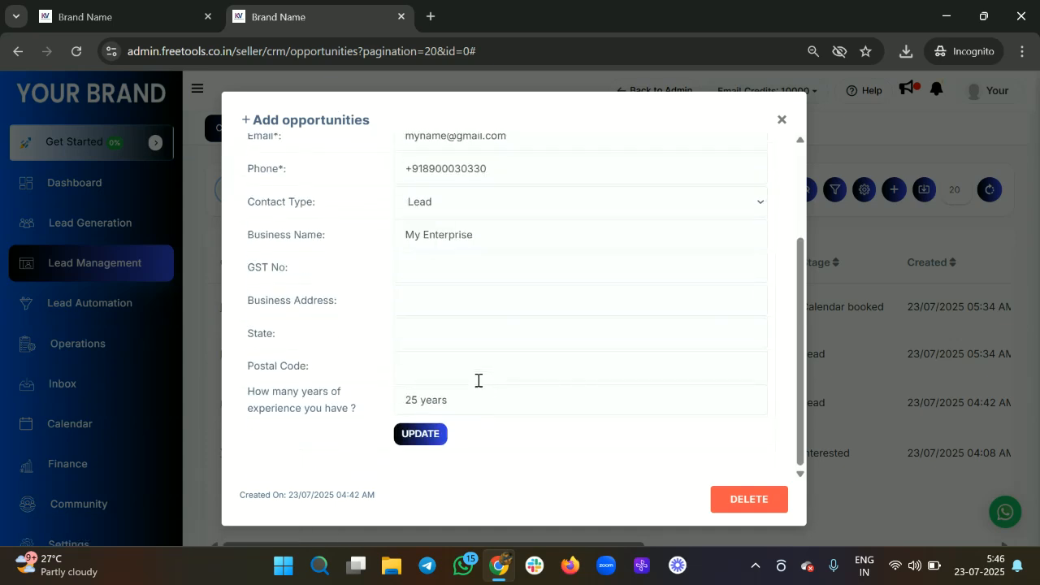
triple_click(456, 399)
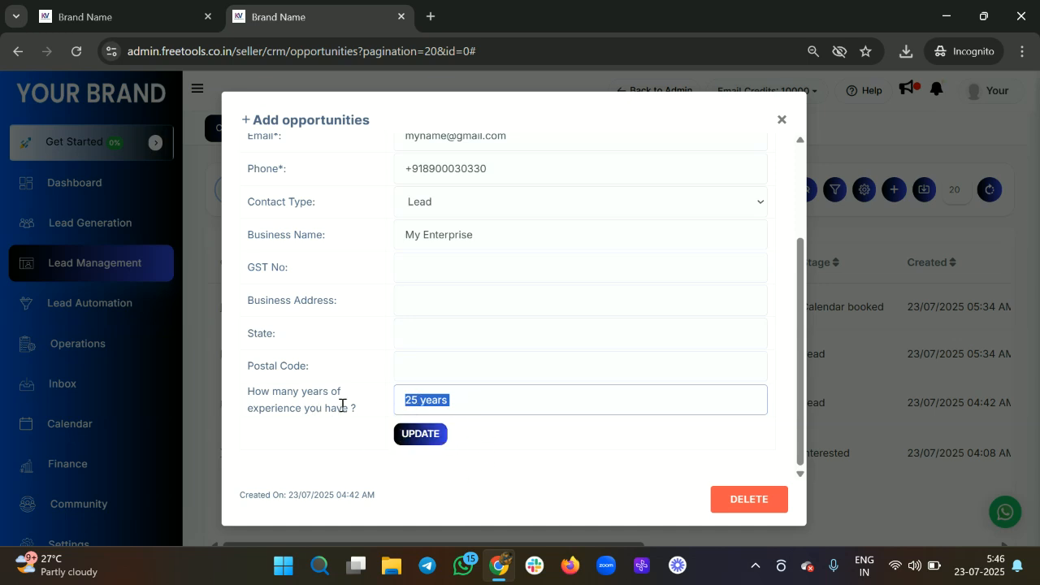
scroll(342, 405, up, 3)
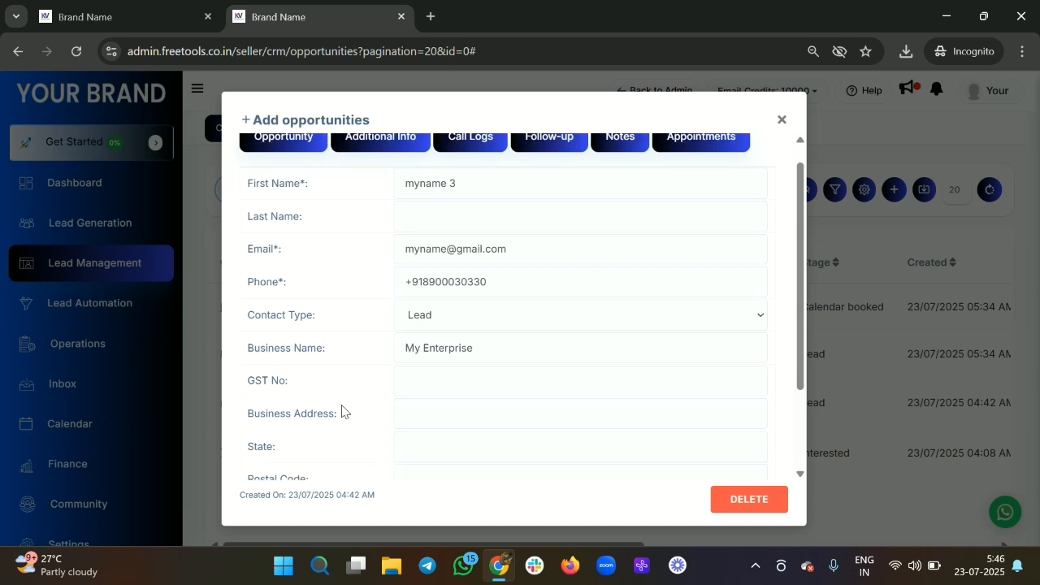
click(782, 120)
click(864, 190)
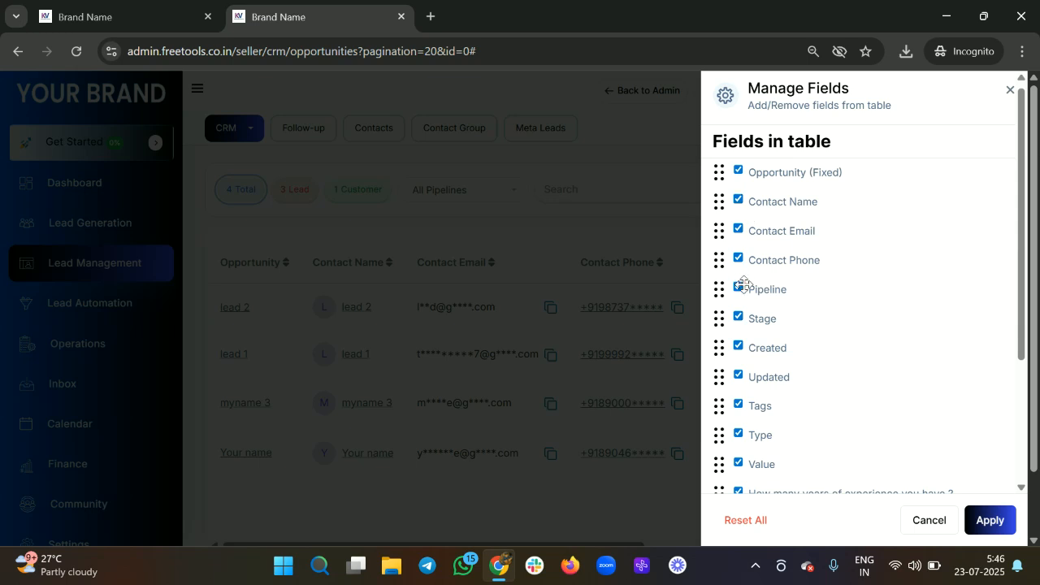
scroll(744, 284, down, 2)
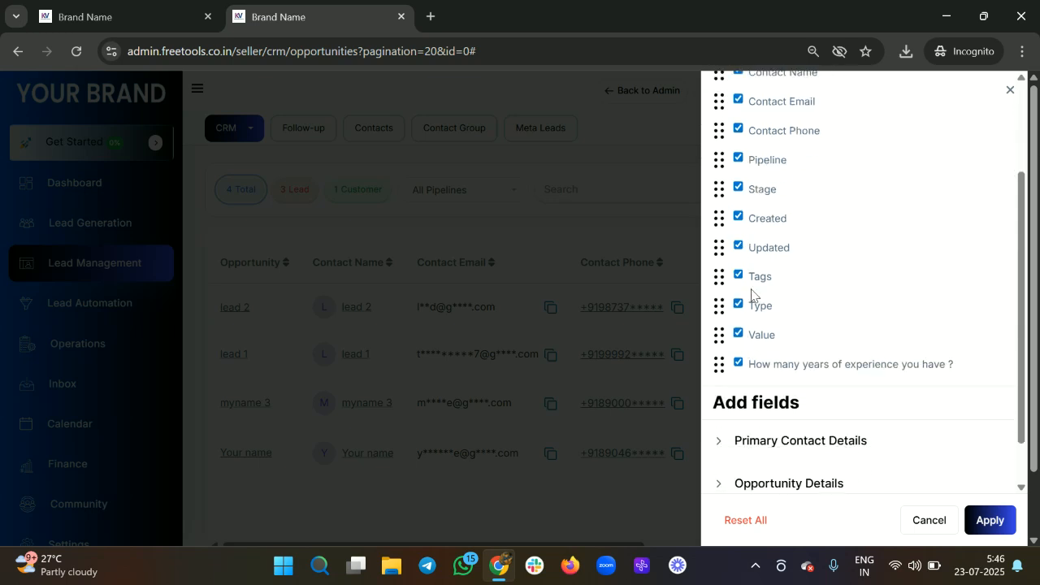
scroll(751, 294, up, 2)
scroll(790, 349, down, 3)
scroll(790, 347, down, 1)
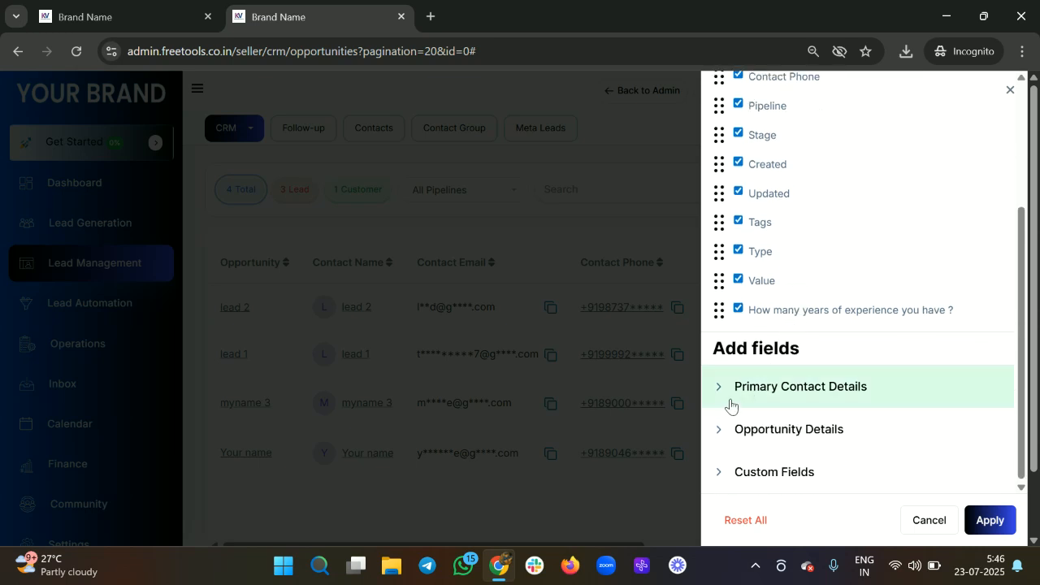
scroll(734, 399, up, 3)
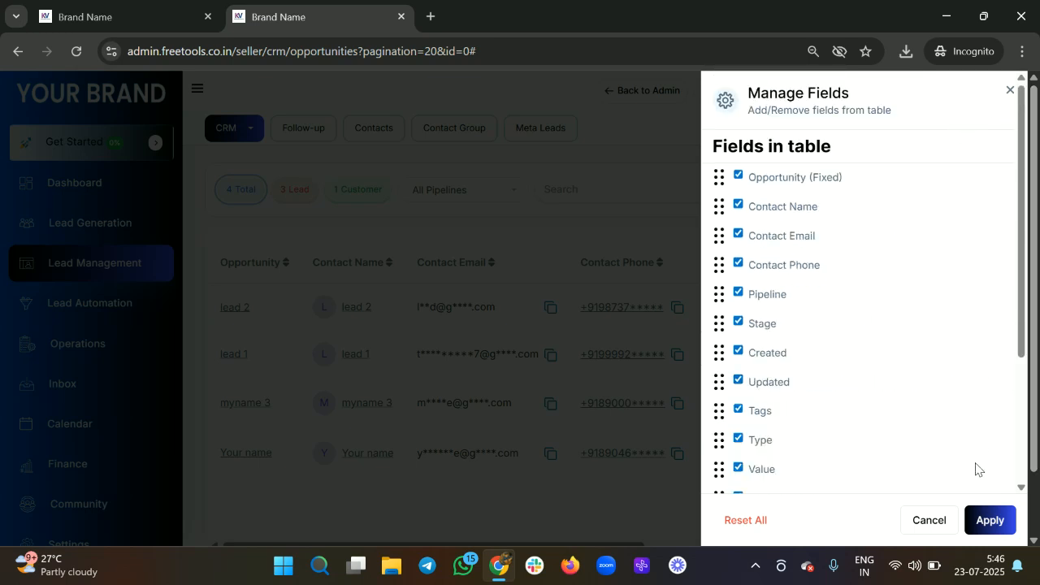
click(989, 523)
click(1007, 93)
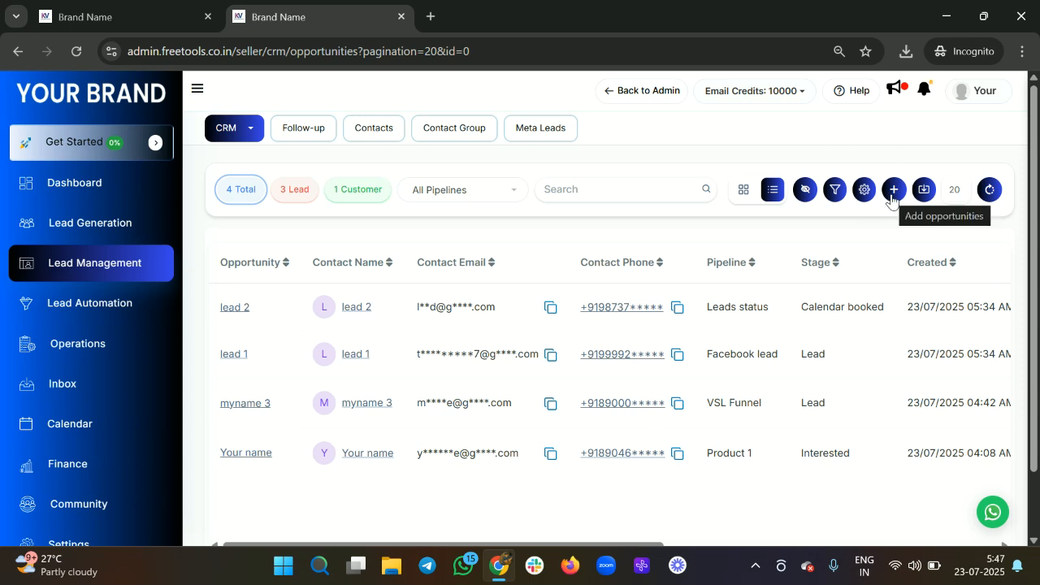
Step: Start a new opportunity and enter the contact's name 'test', email and phone number
click(892, 190)
scroll(428, 233, down, 1)
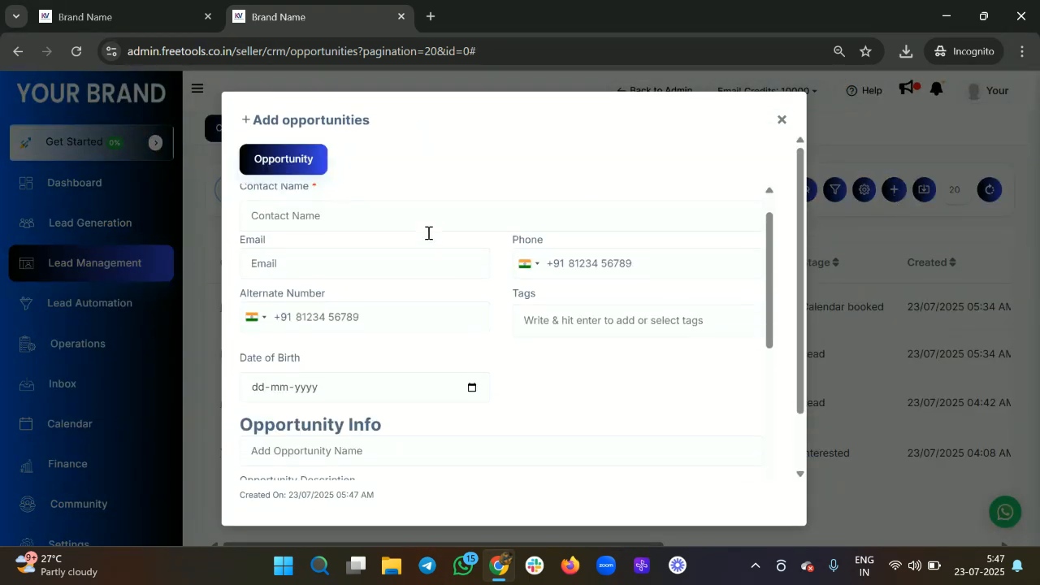
click(367, 224)
text(test 4)
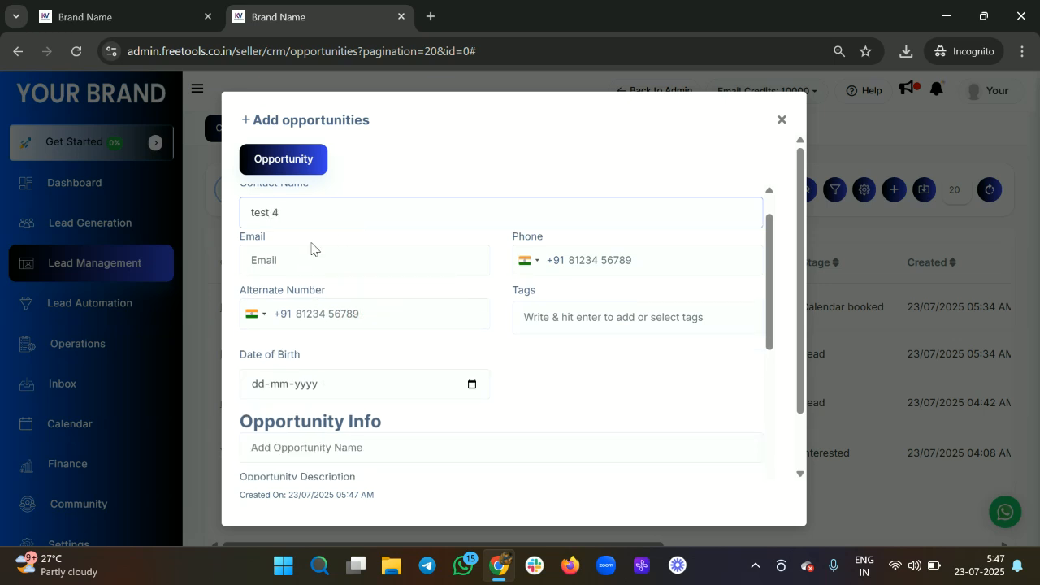
click(288, 267)
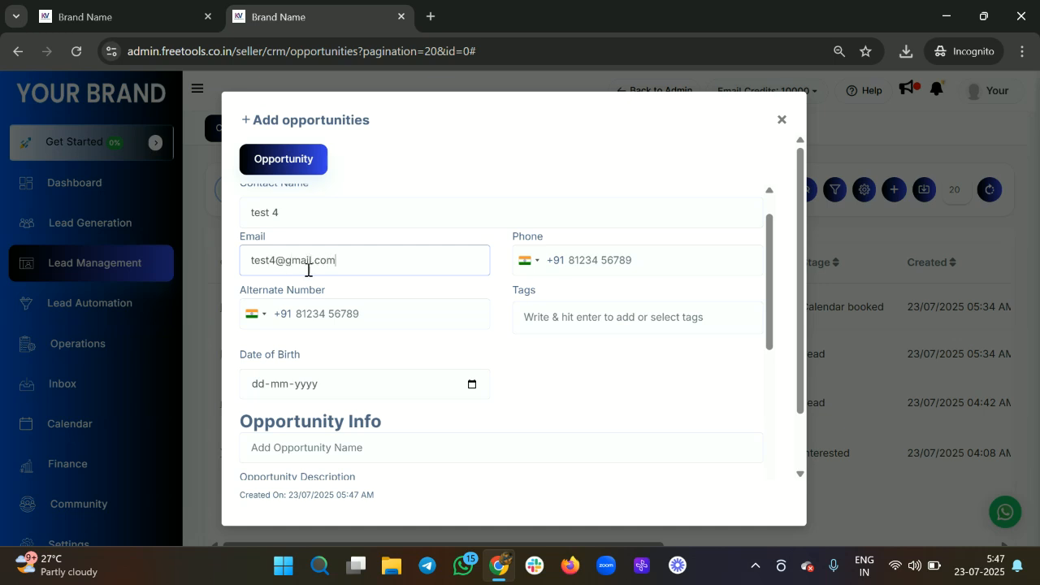
click(611, 262)
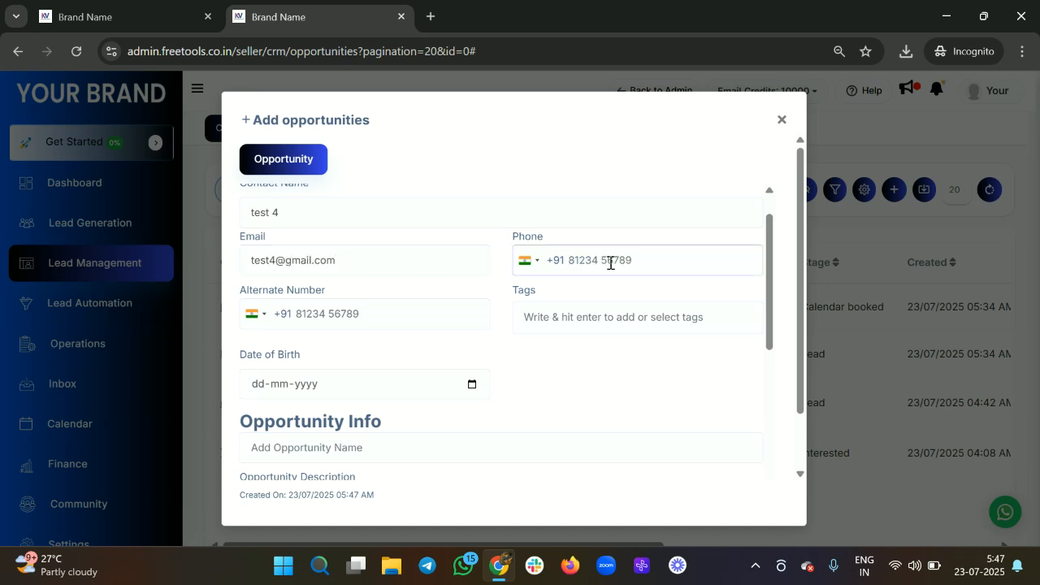
scroll(613, 260, down, 1)
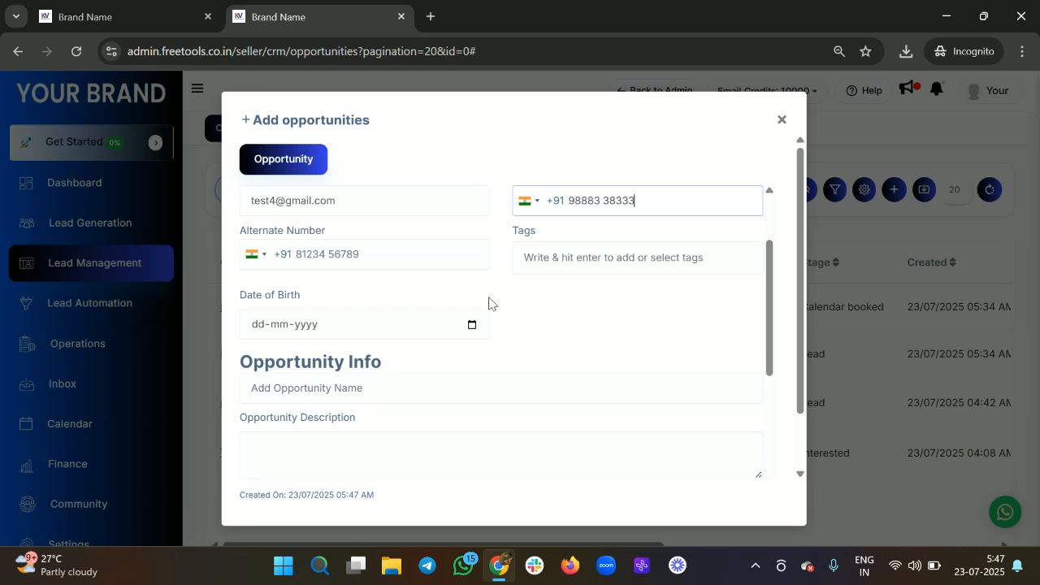
scroll(352, 360, down, 3)
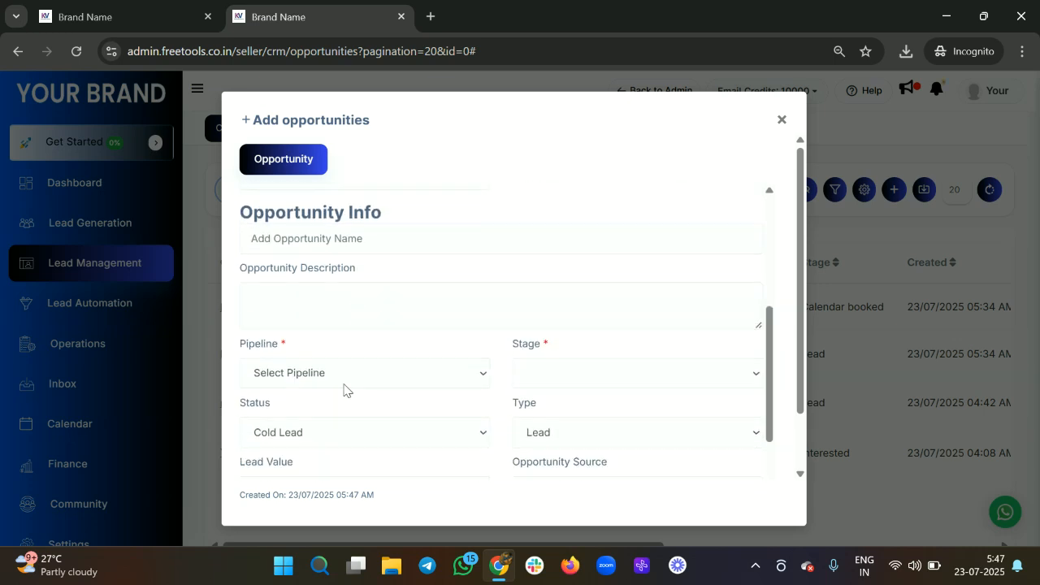
Step: Set pipeline Facebook lead, stage Not interested, name the opportunity and submit it
click(344, 383)
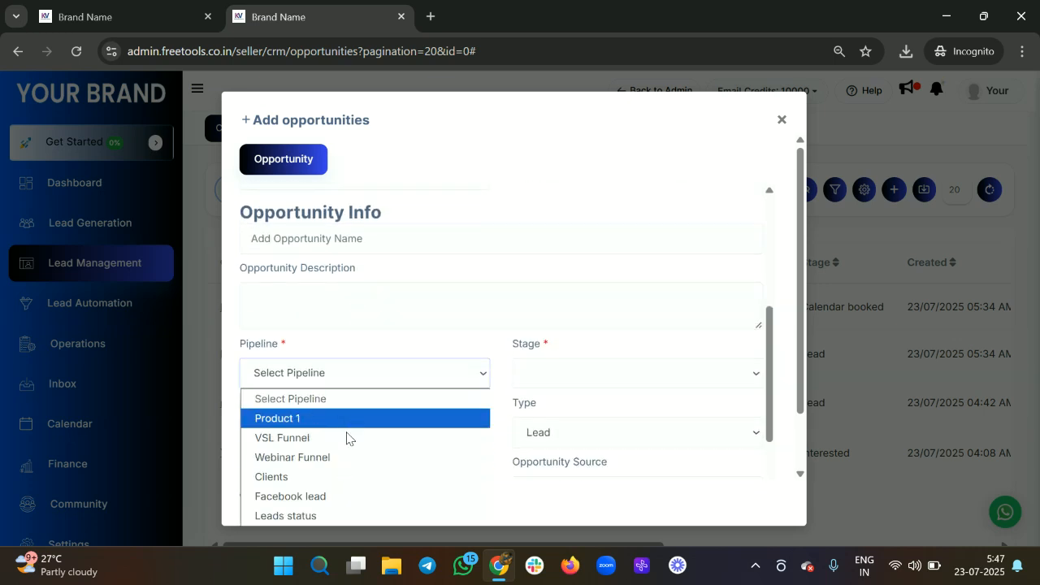
click(314, 496)
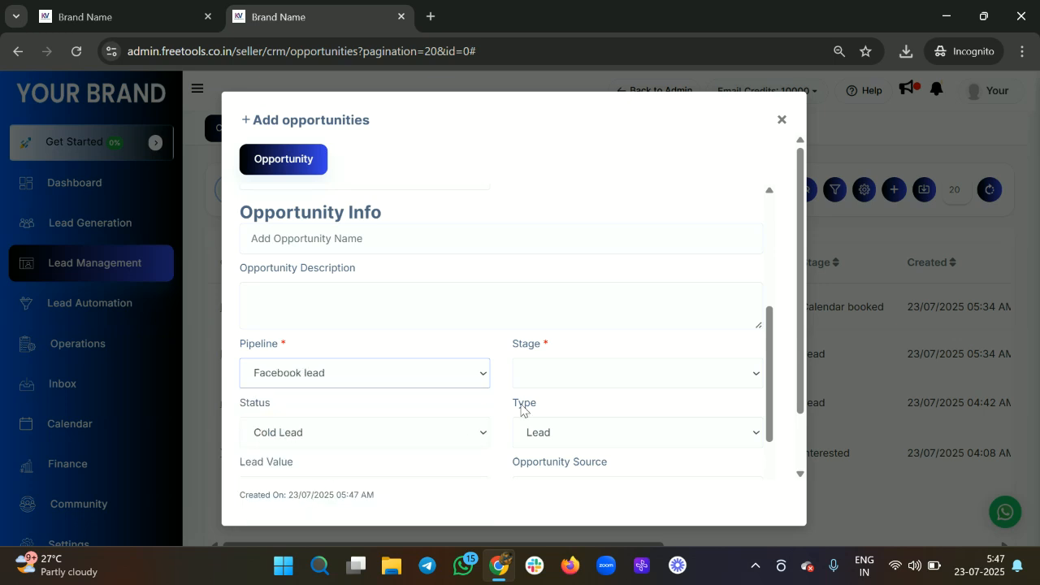
click(584, 374)
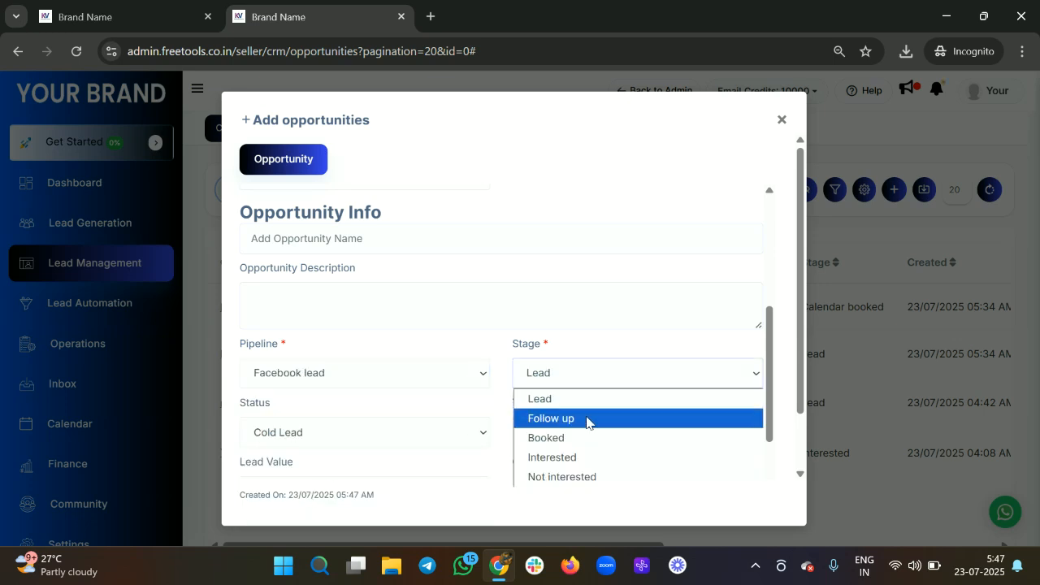
click(572, 477)
scroll(660, 417, down, 3)
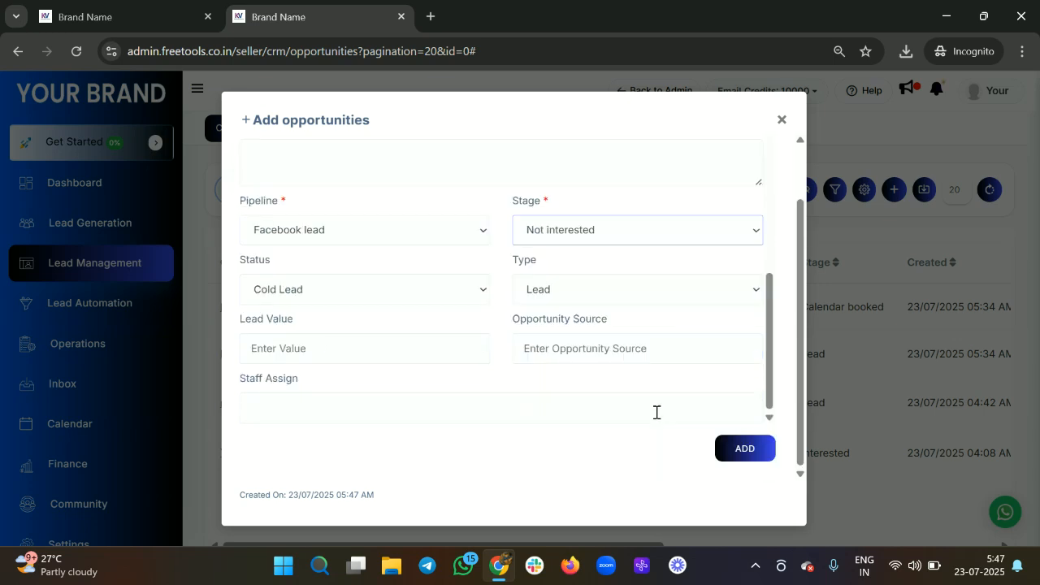
click(746, 466)
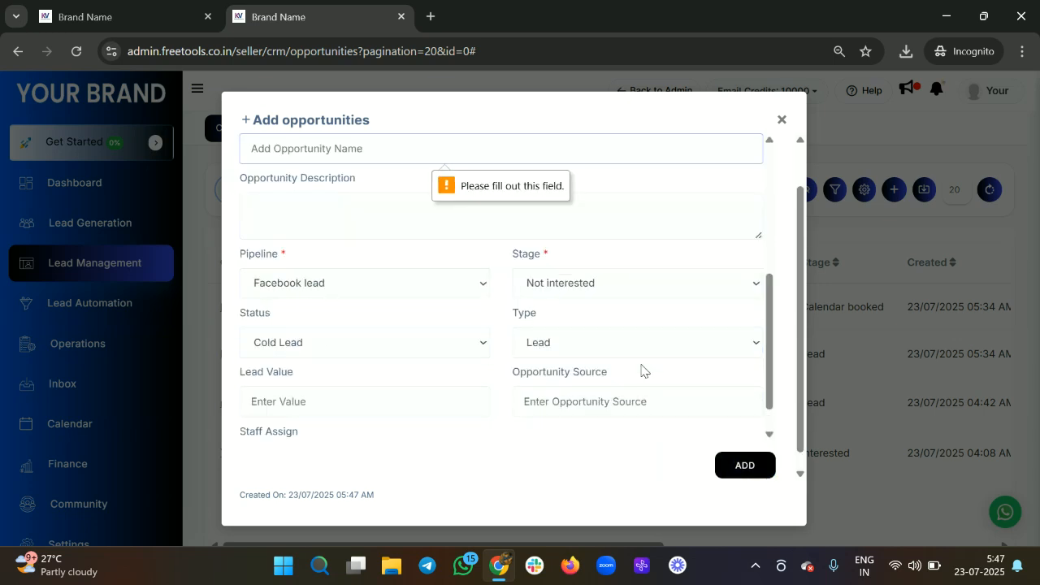
scroll(588, 356, up, 2)
text(te)
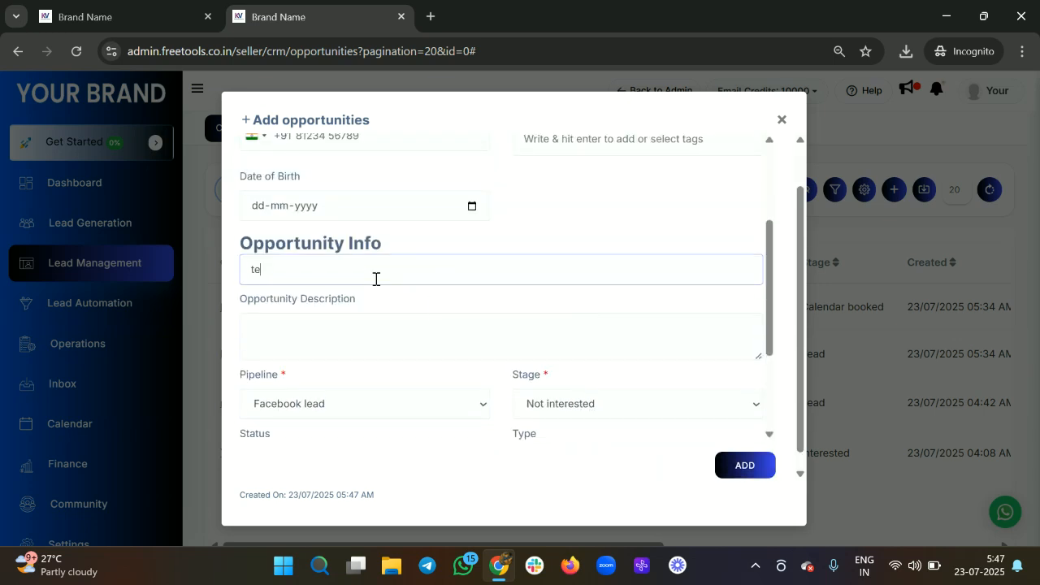
key(Return)
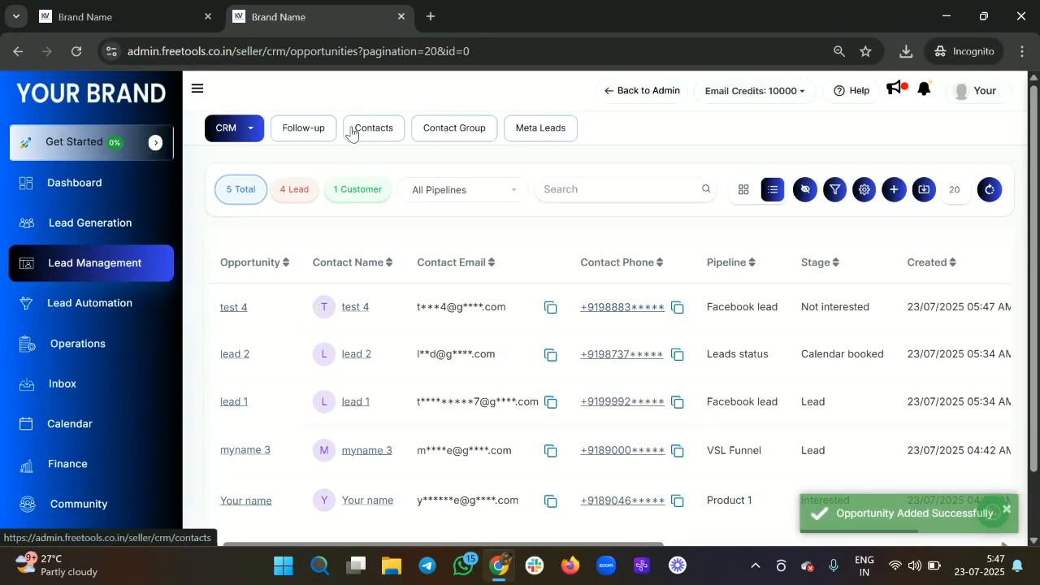
Step: Show the Facebook lead pipeline as a stage board, scrolled to the Not interested column
click(460, 196)
click(455, 295)
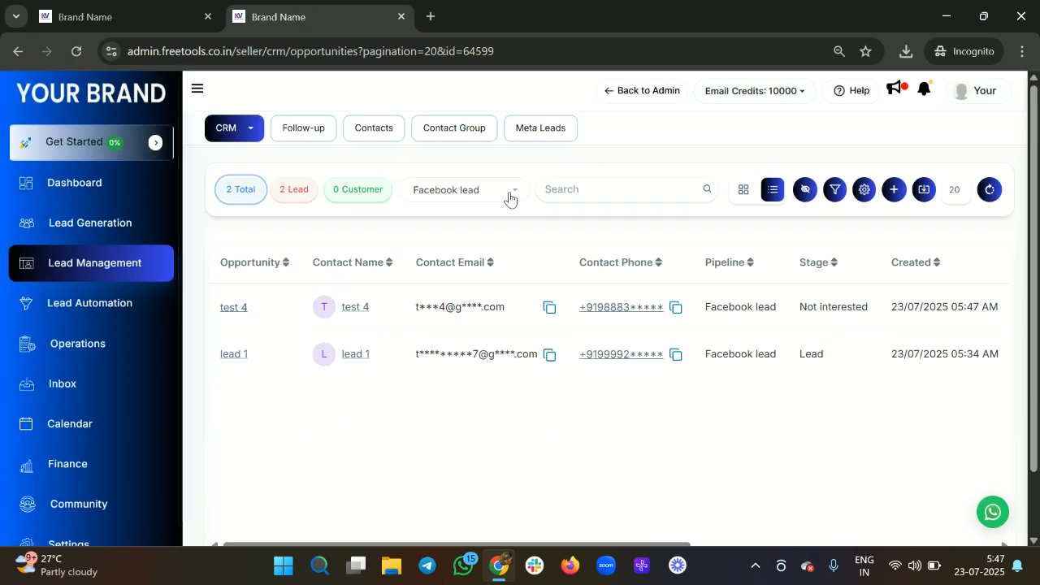
click(744, 195)
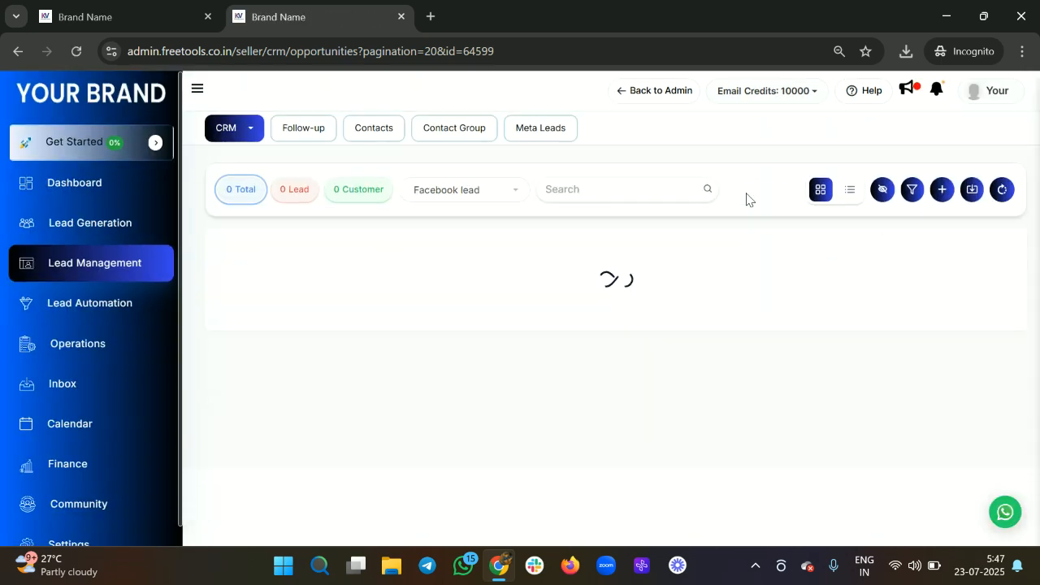
scroll(578, 418, right, 3)
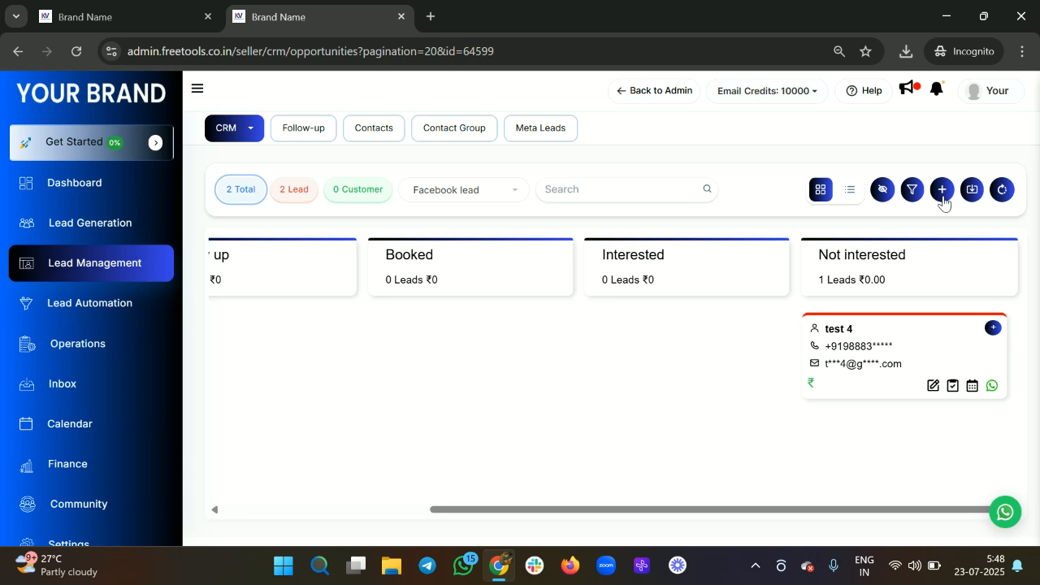
Step: Switch opportunities back to List View with All Pipelines, showing all 5 records
click(1002, 190)
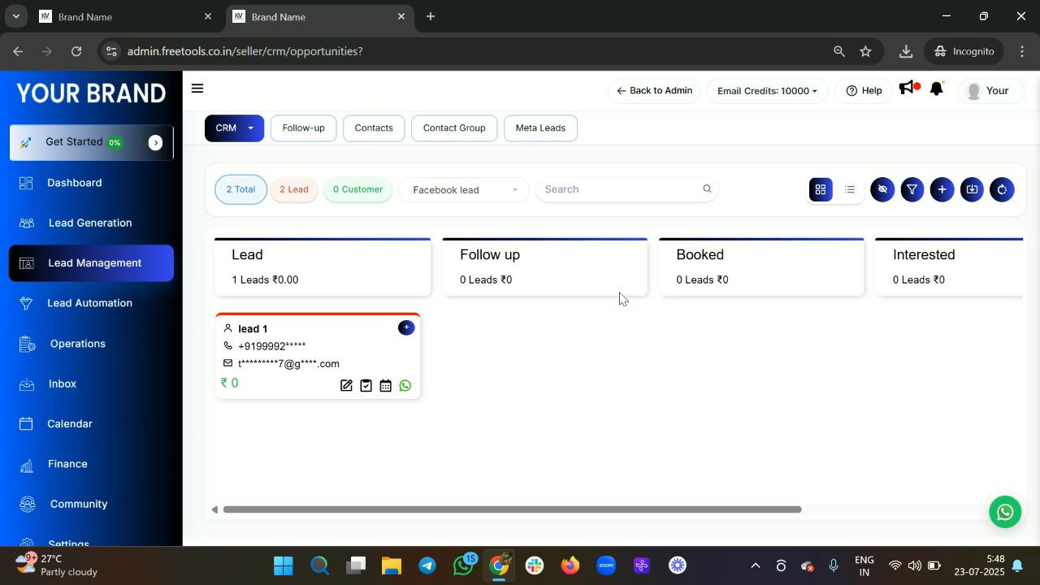
click(254, 144)
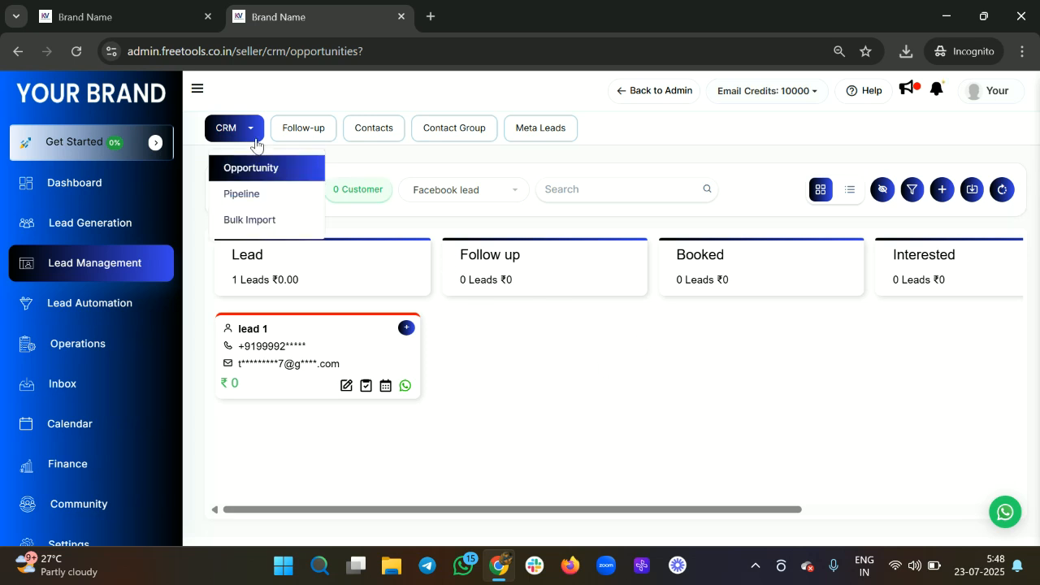
click(516, 344)
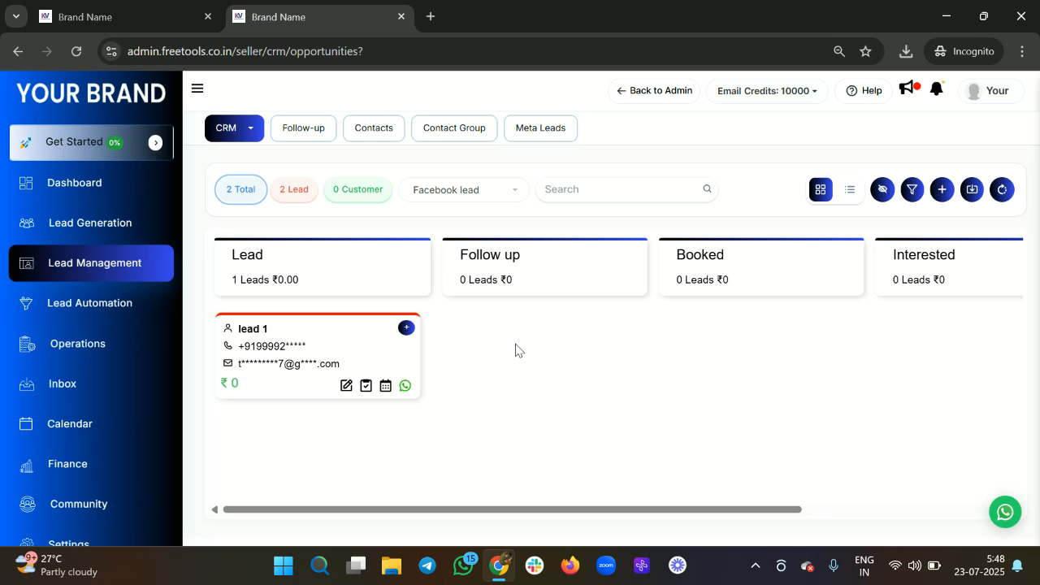
click(439, 194)
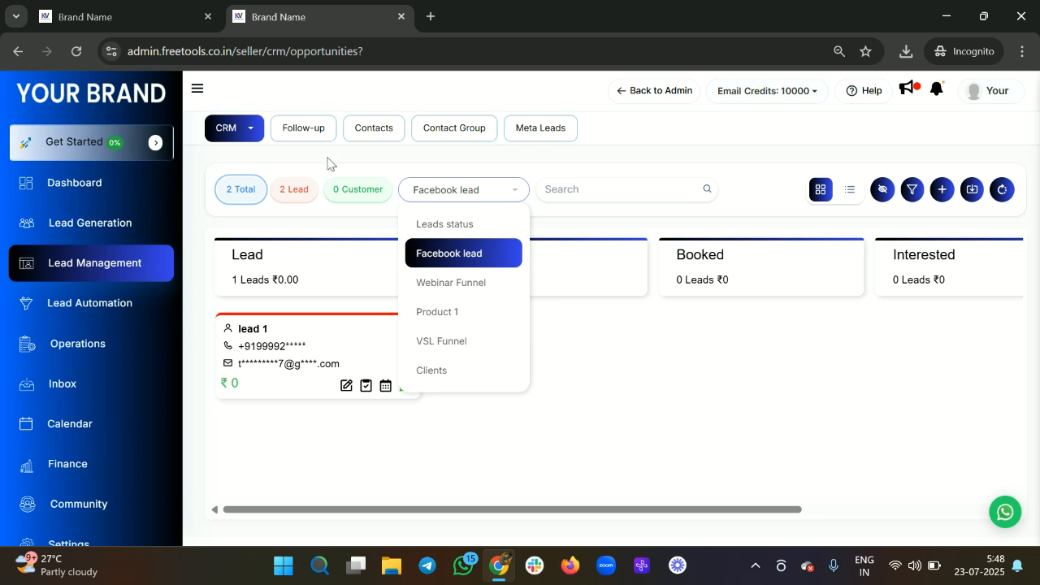
click(850, 192)
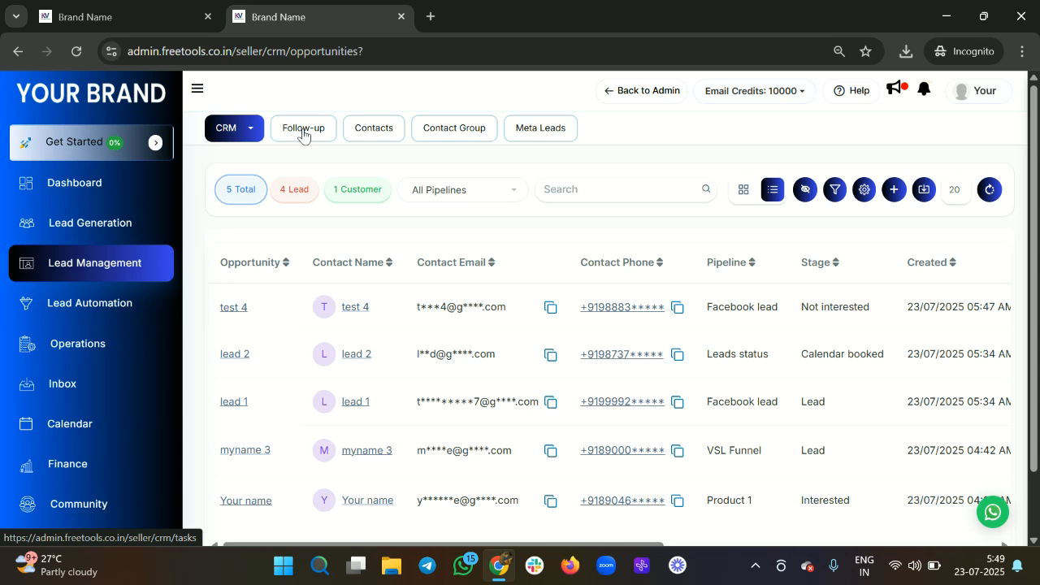
click(241, 132)
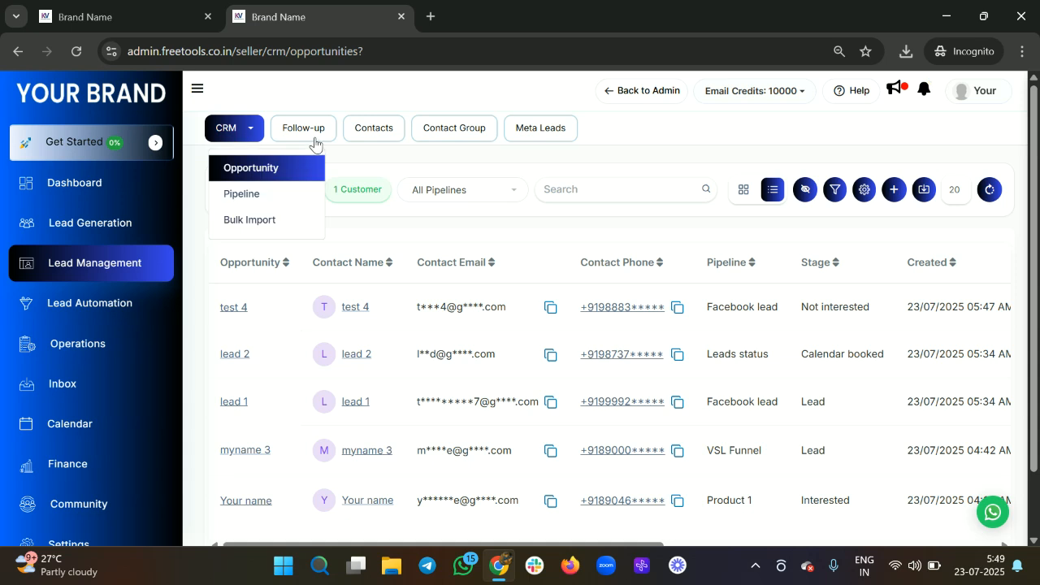
Step: On the Follow-up page, mark the existing 'Test follow up' task as completed
click(315, 141)
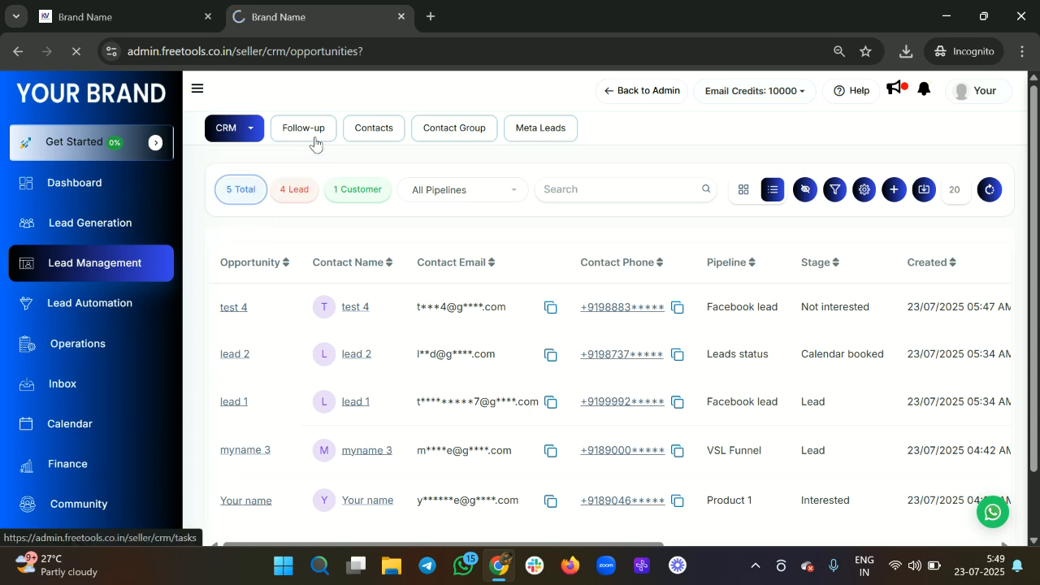
click(659, 213)
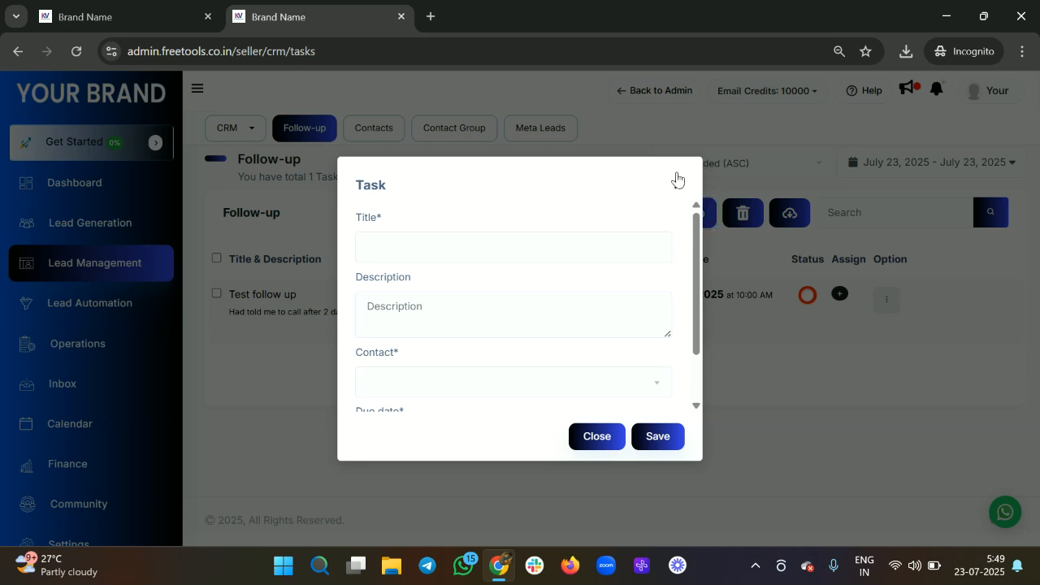
click(678, 182)
click(805, 298)
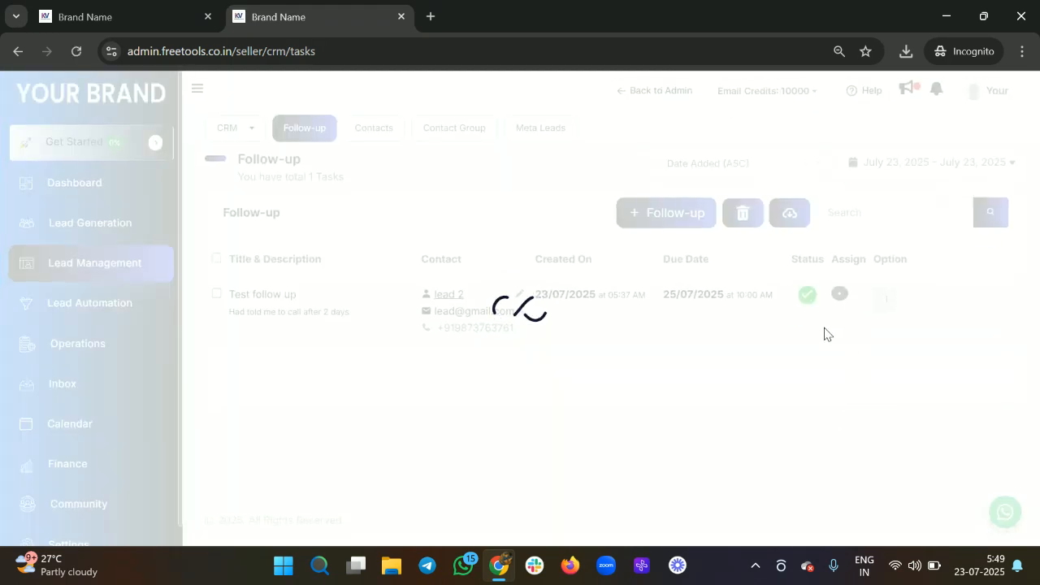
Step: Start a task titled 'new follow up', described 'call me after 3 days', linked to a contact
click(659, 212)
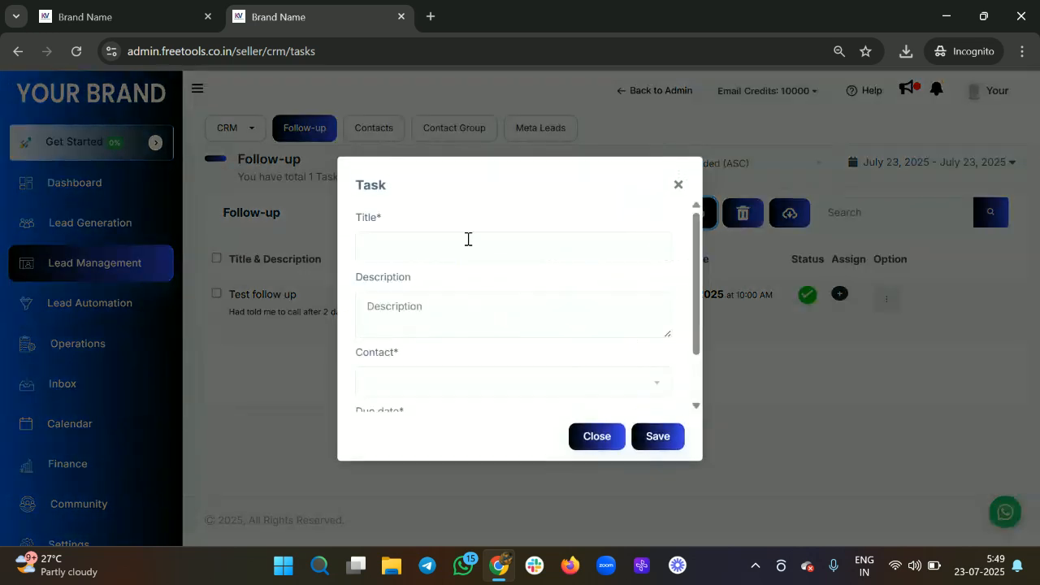
click(452, 241)
text(news)
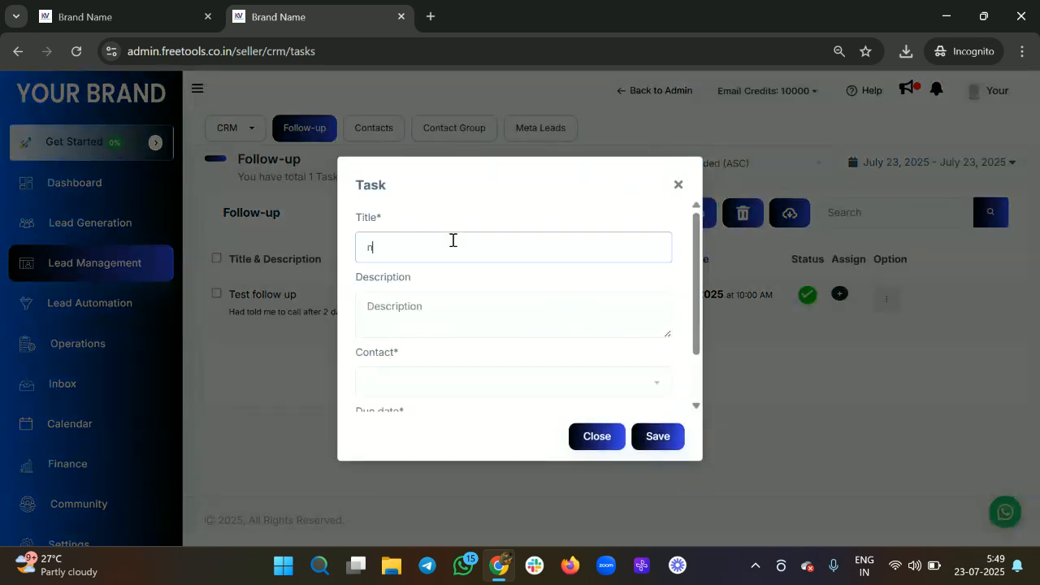
key(BackSpace)
key(BackSpace)
key(BackSpace)
key(BackSpace)
text(ew follow up)
click(403, 323)
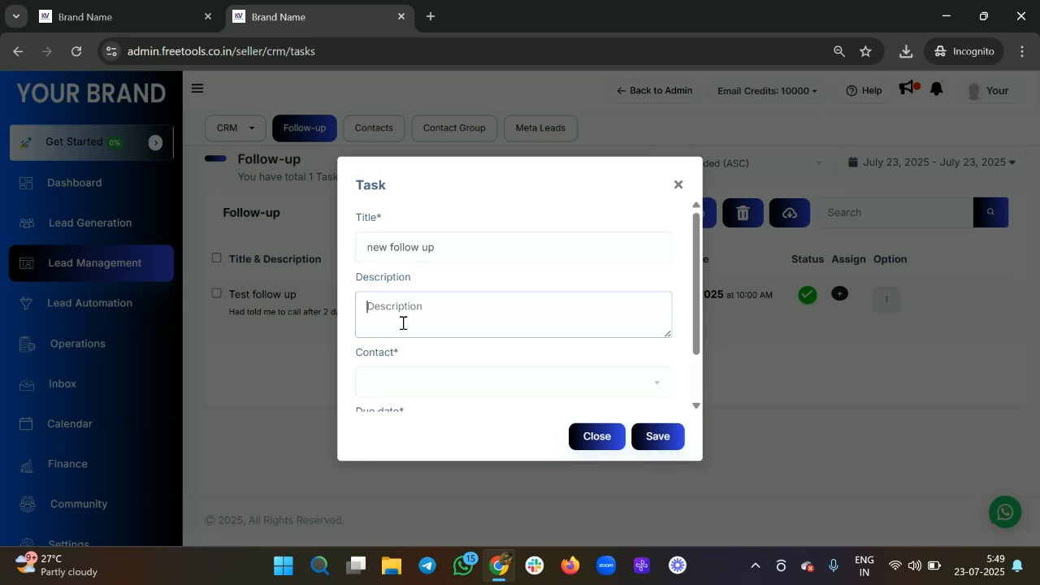
text(call me after 3 days)
scroll(402, 328, down, 1)
click(412, 319)
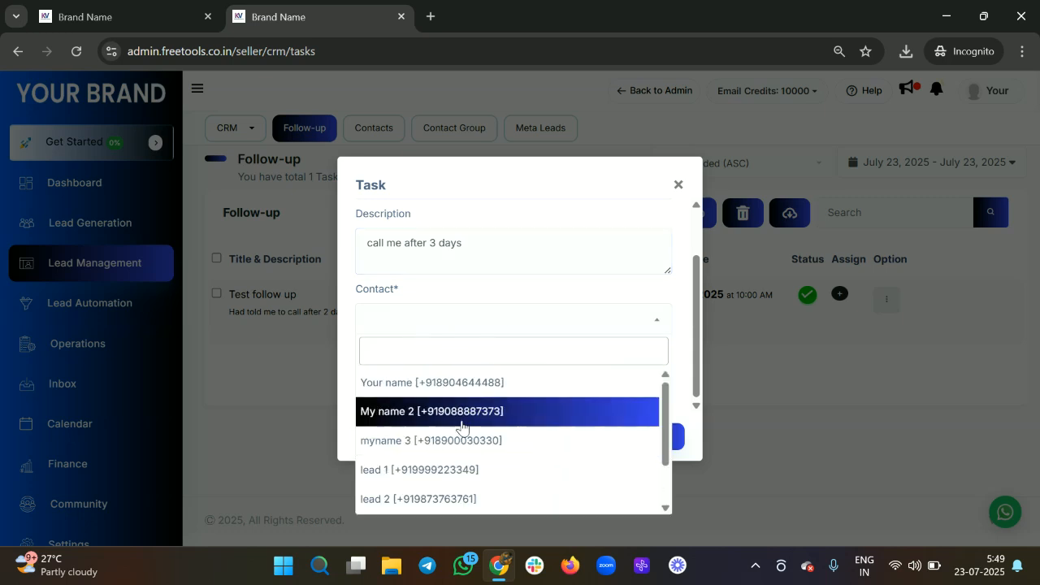
click(458, 413)
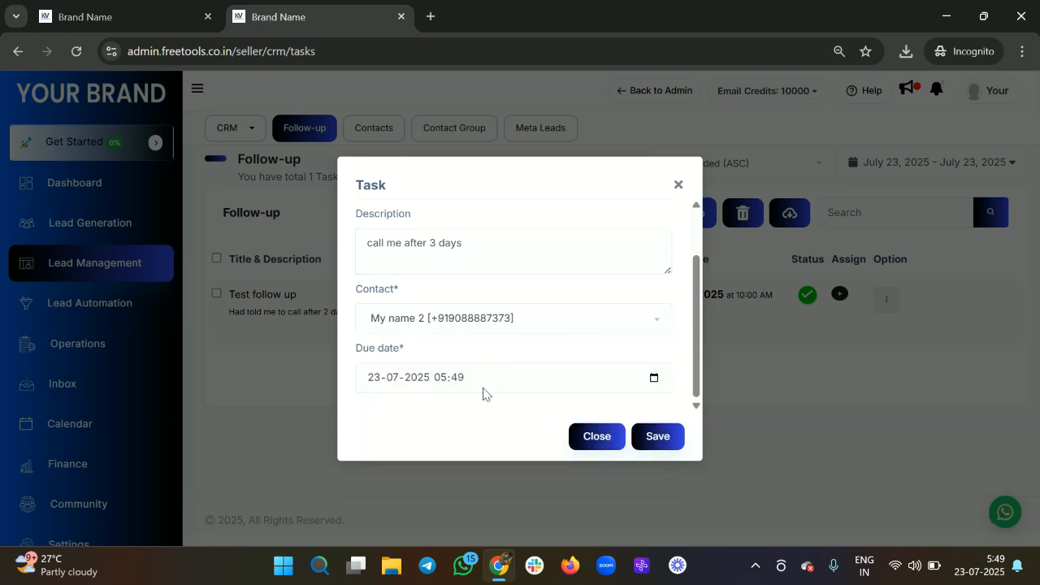
Step: Set the task's due date to 26/07/2025 at 08:00 and save it
click(652, 379)
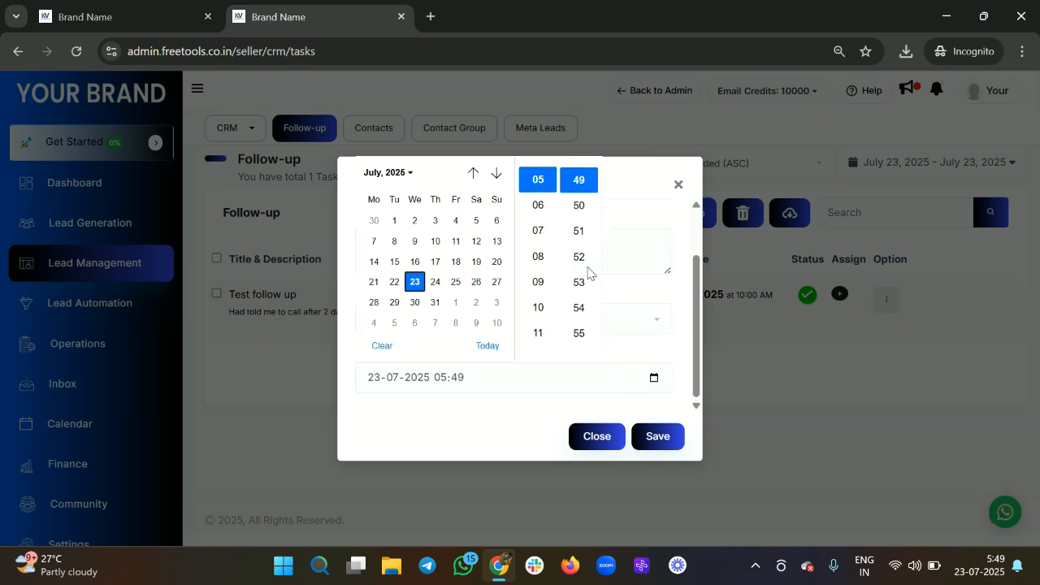
click(477, 284)
click(539, 253)
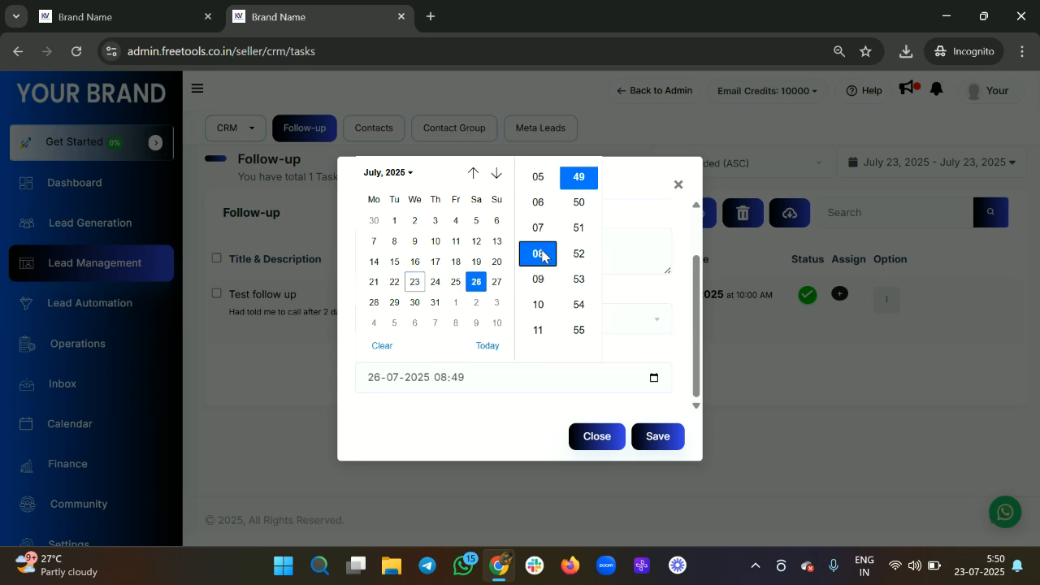
scroll(545, 309, down, 5)
scroll(573, 277, down, 10)
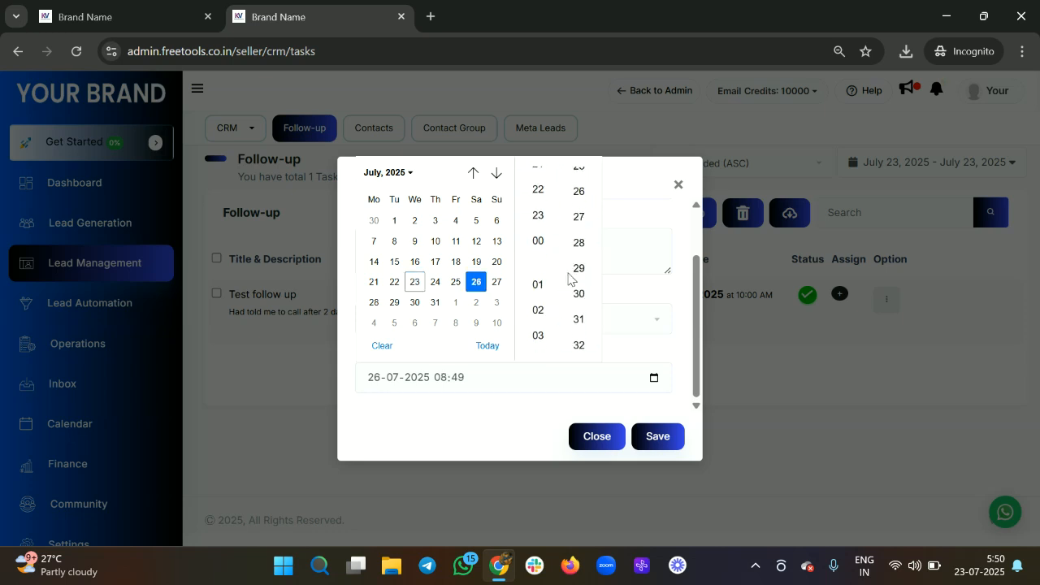
scroll(581, 244, up, 3)
scroll(584, 215, down, 4)
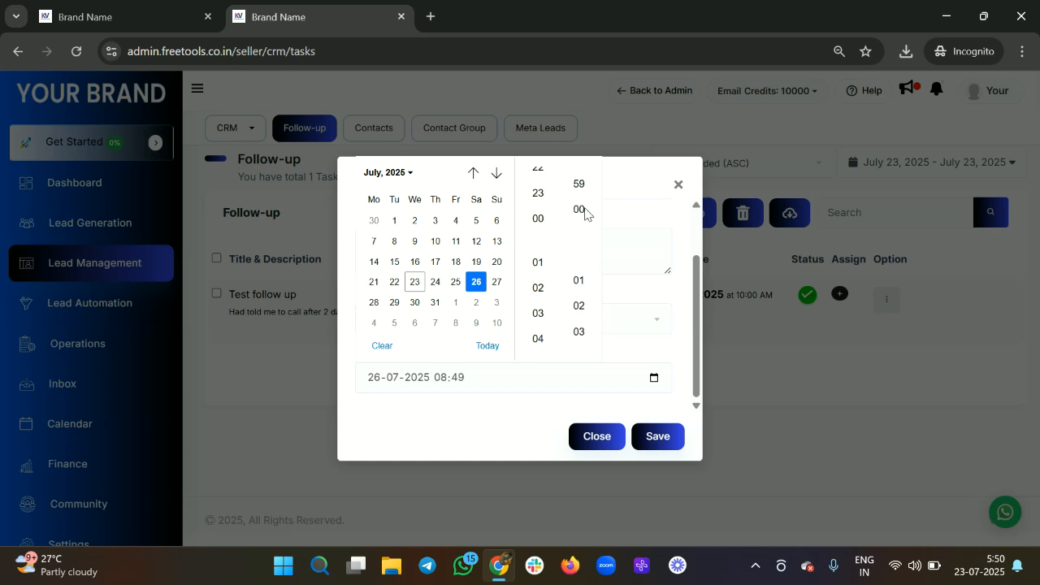
click(581, 206)
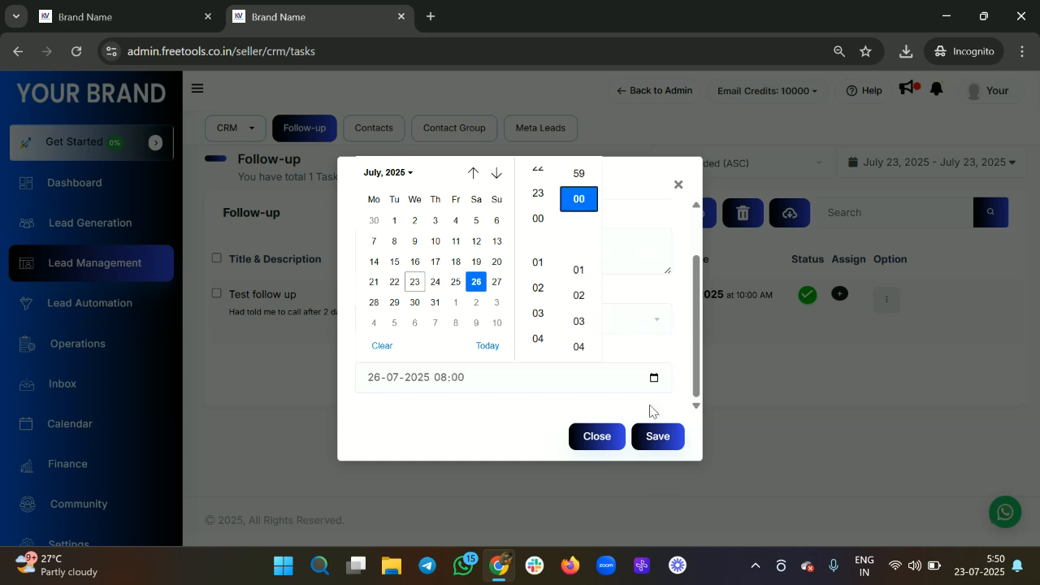
click(740, 334)
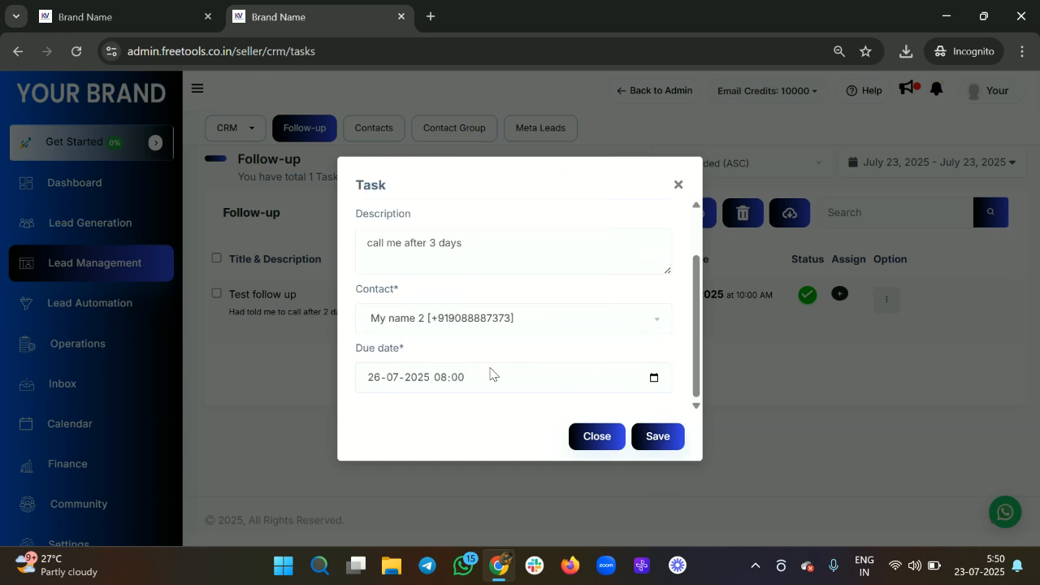
click(655, 439)
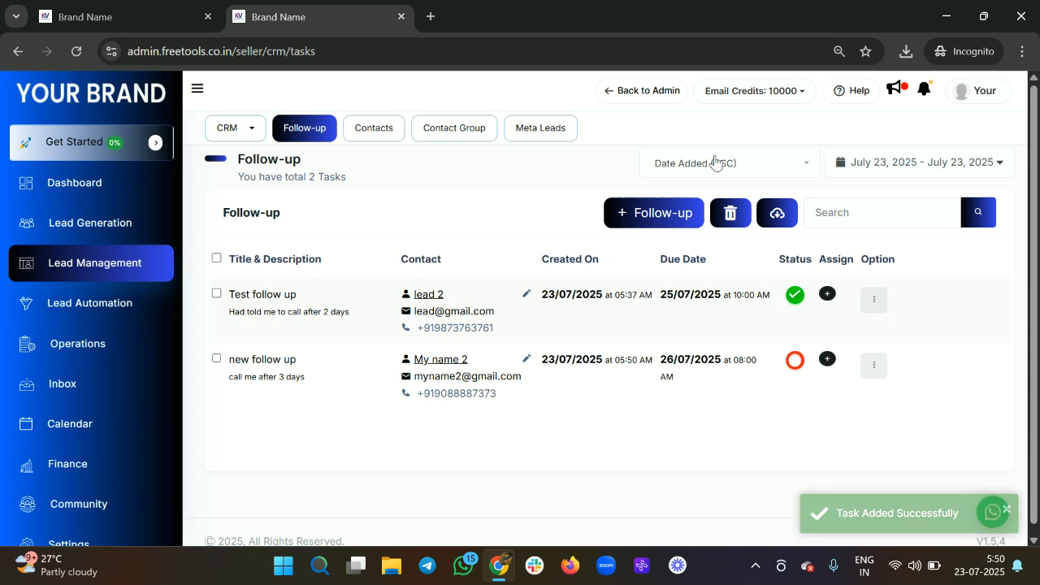
click(919, 163)
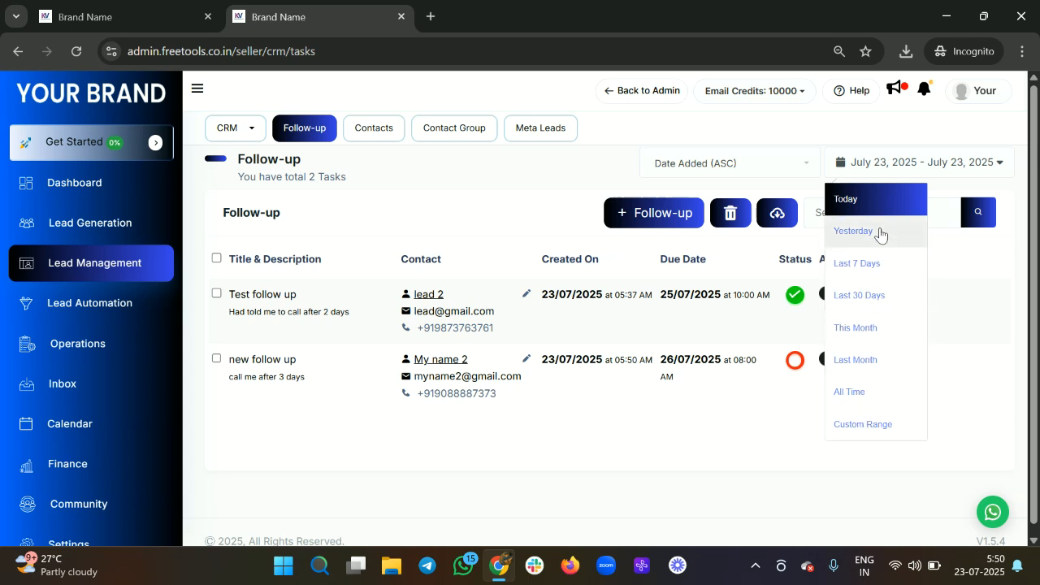
Step: Compare the task order under Date Added (Desc), Due Date ASC, Due Date Desc and Date Added ASC
click(907, 177)
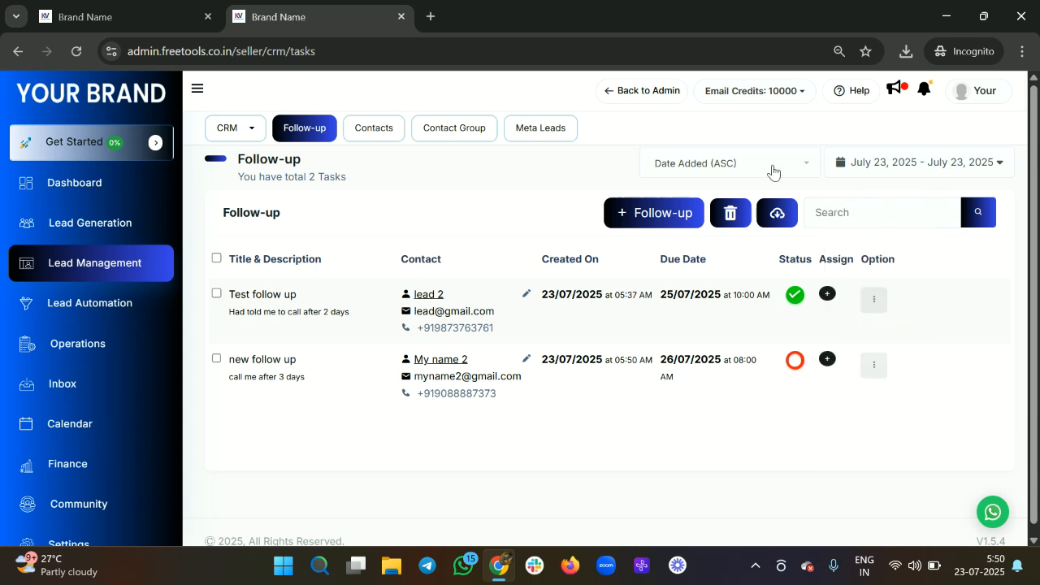
click(773, 170)
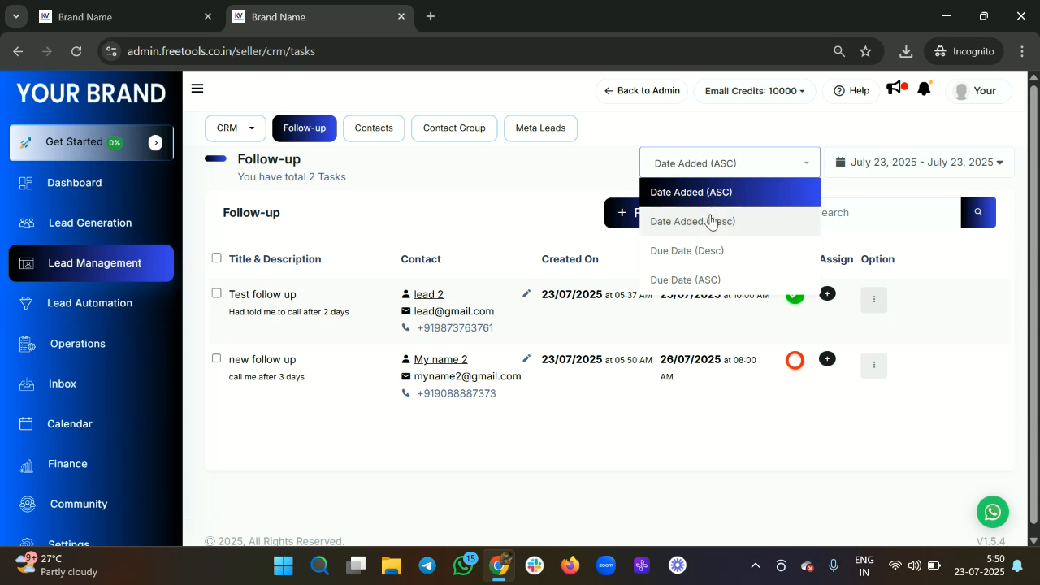
click(711, 221)
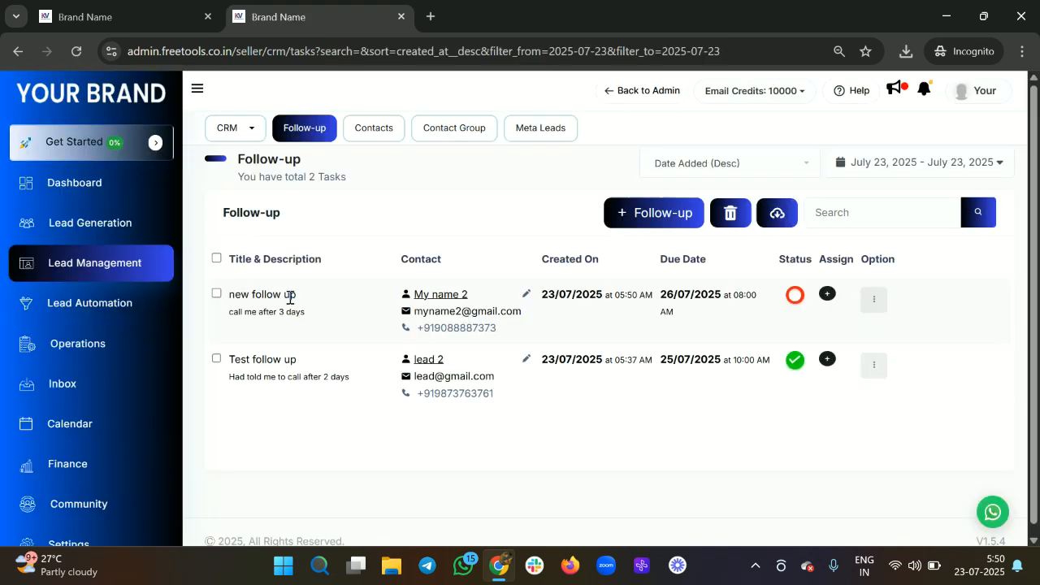
drag(550, 293, 621, 296)
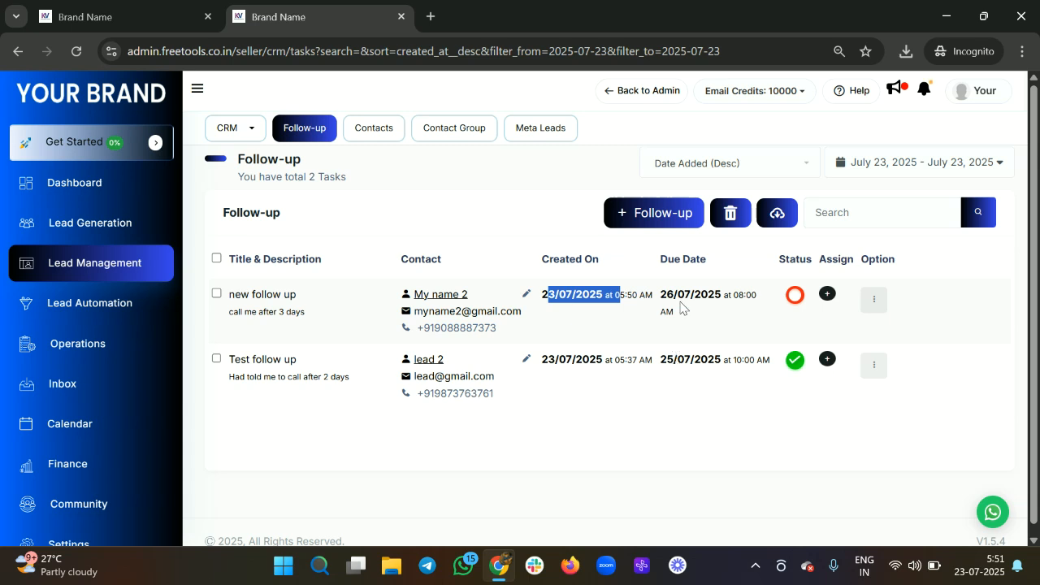
click(734, 157)
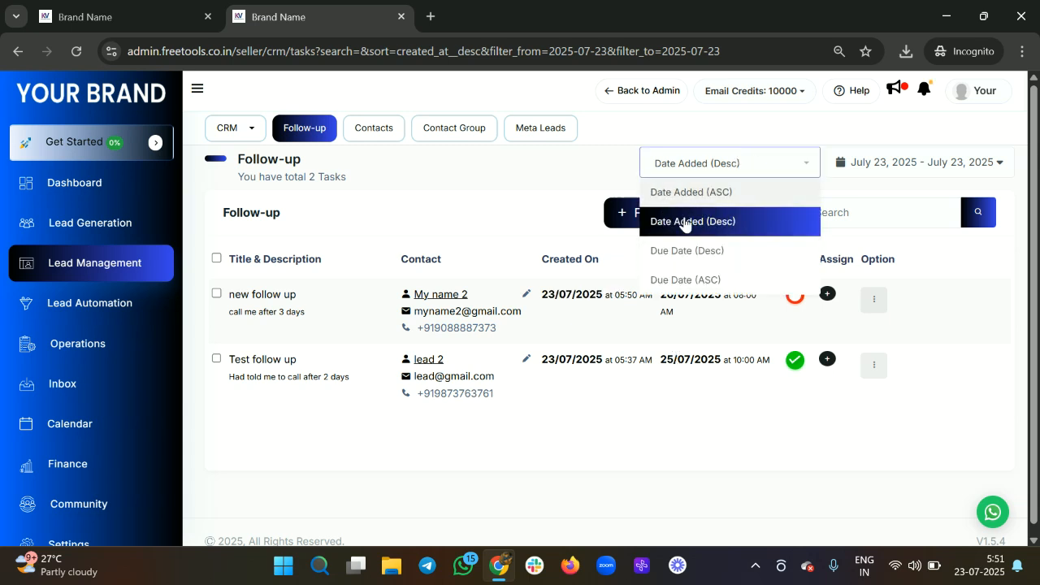
click(693, 280)
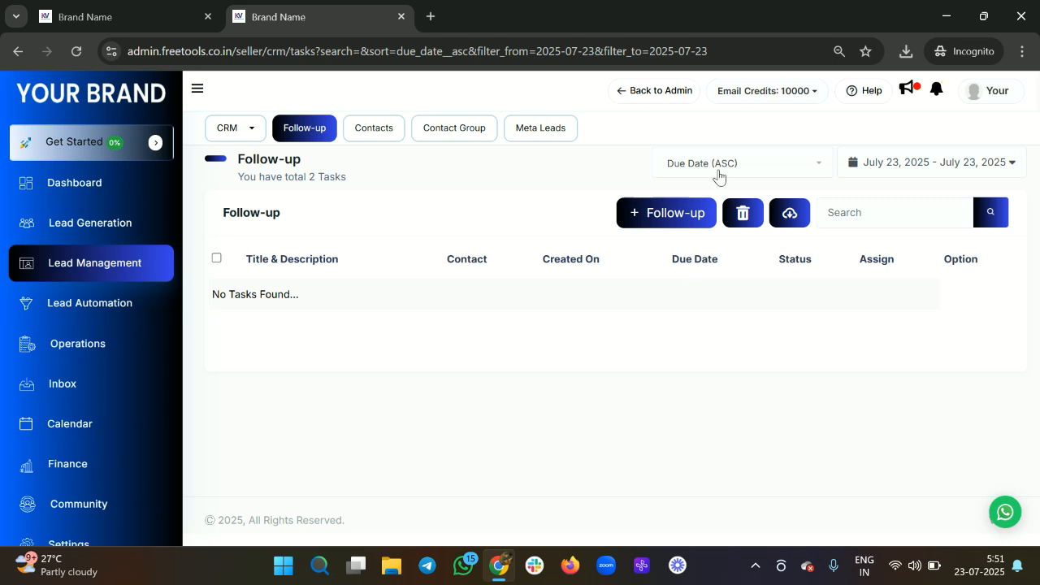
click(719, 177)
click(707, 250)
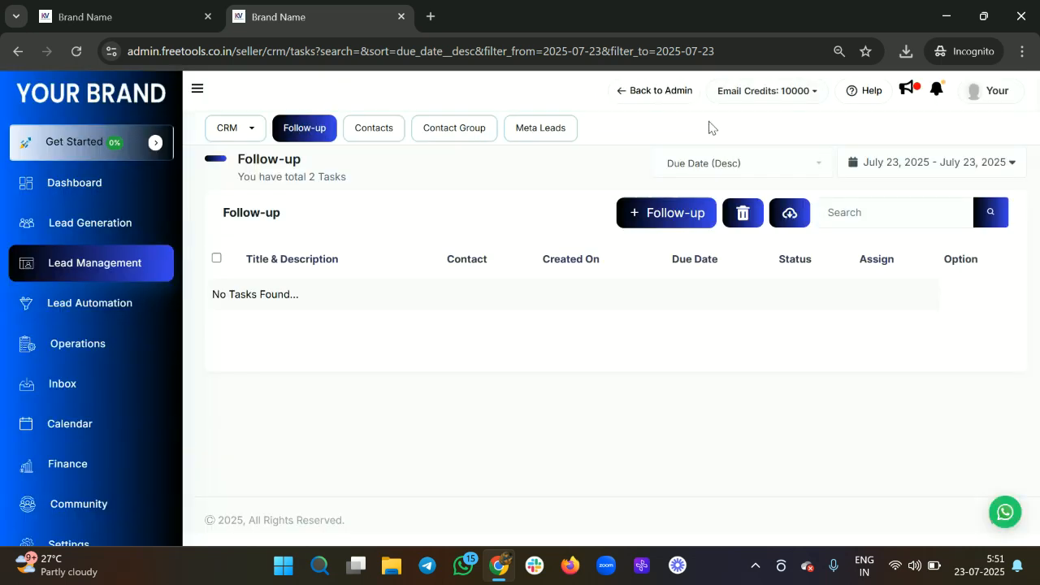
click(693, 178)
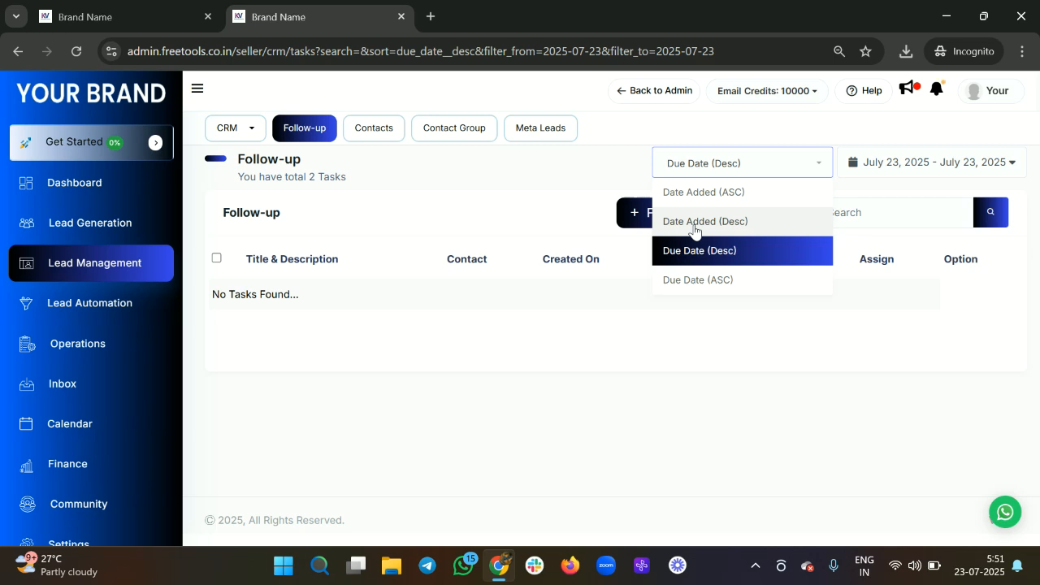
click(704, 195)
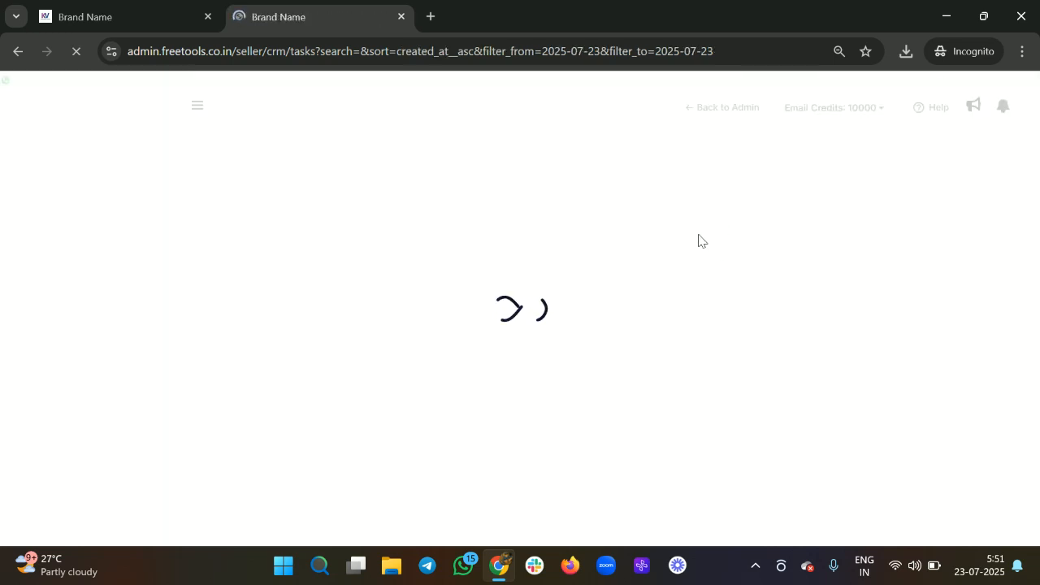
drag(668, 362, 717, 355)
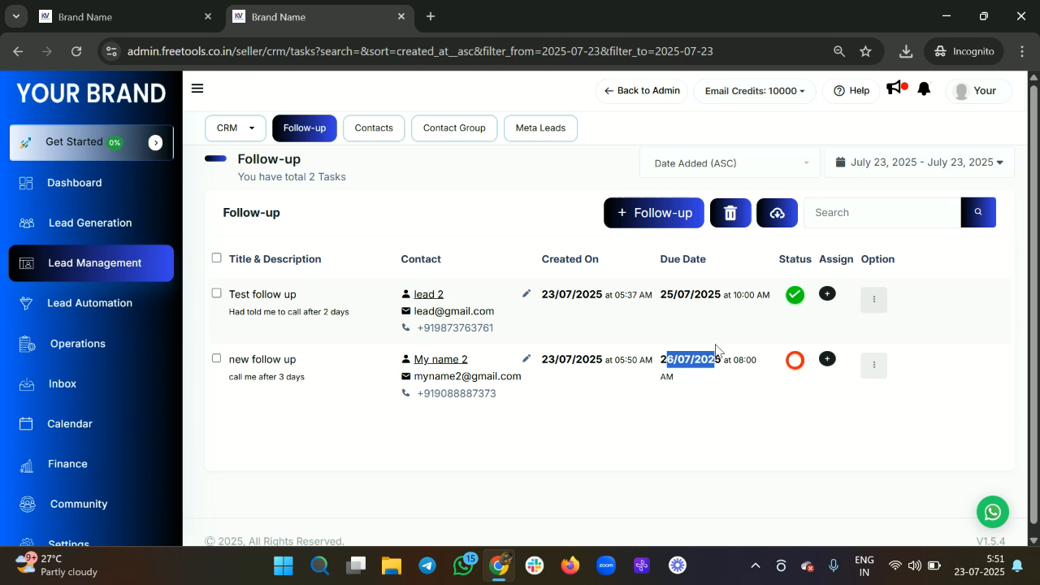
click(668, 288)
drag(668, 287, 704, 294)
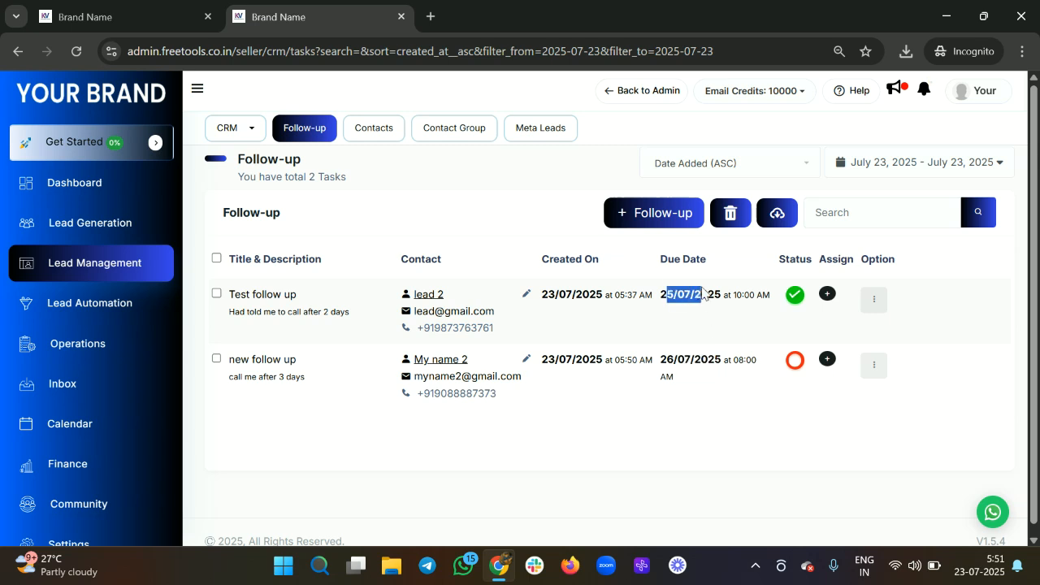
Step: Settle on Date Added (Desc) sorting so 'new follow up' sits above 'Test follow up'
click(680, 169)
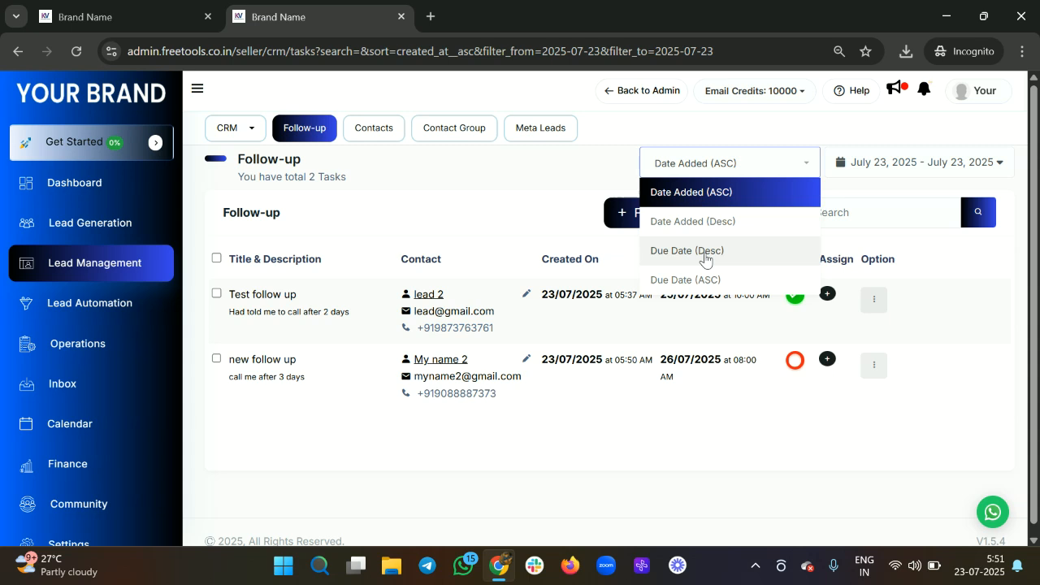
click(703, 252)
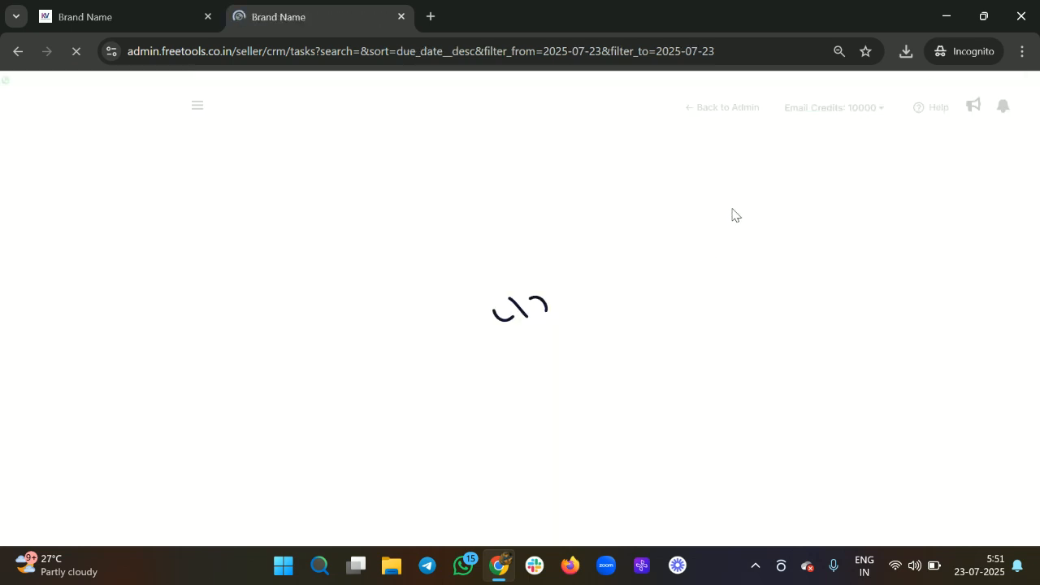
click(705, 170)
click(706, 168)
click(726, 166)
click(725, 166)
click(726, 167)
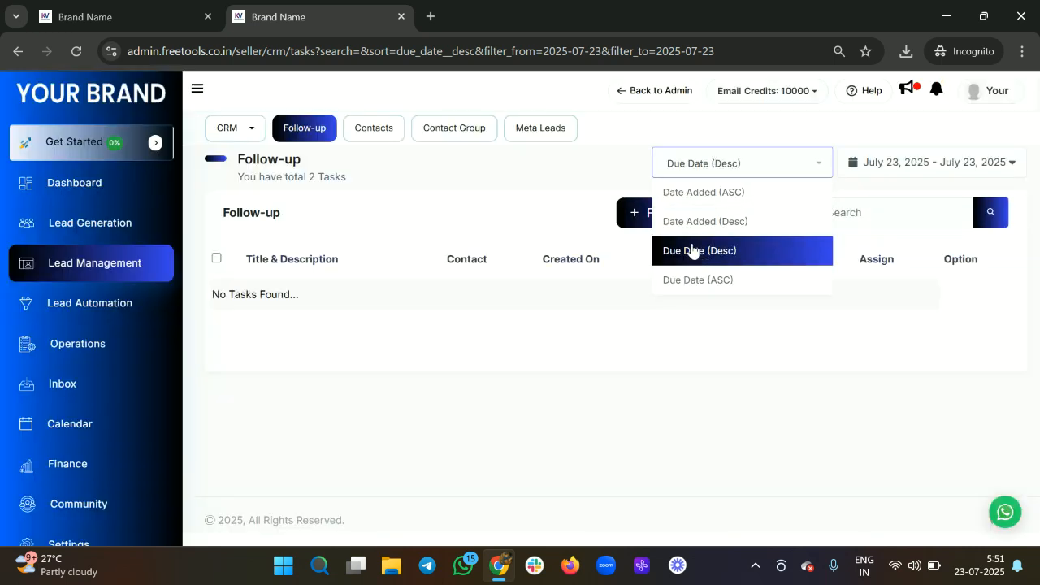
click(702, 195)
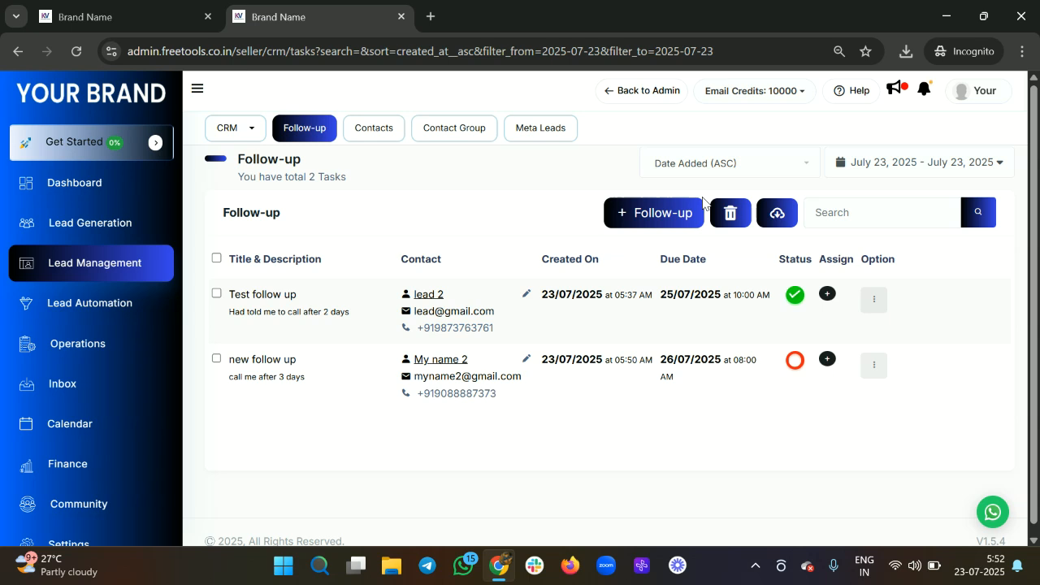
click(701, 169)
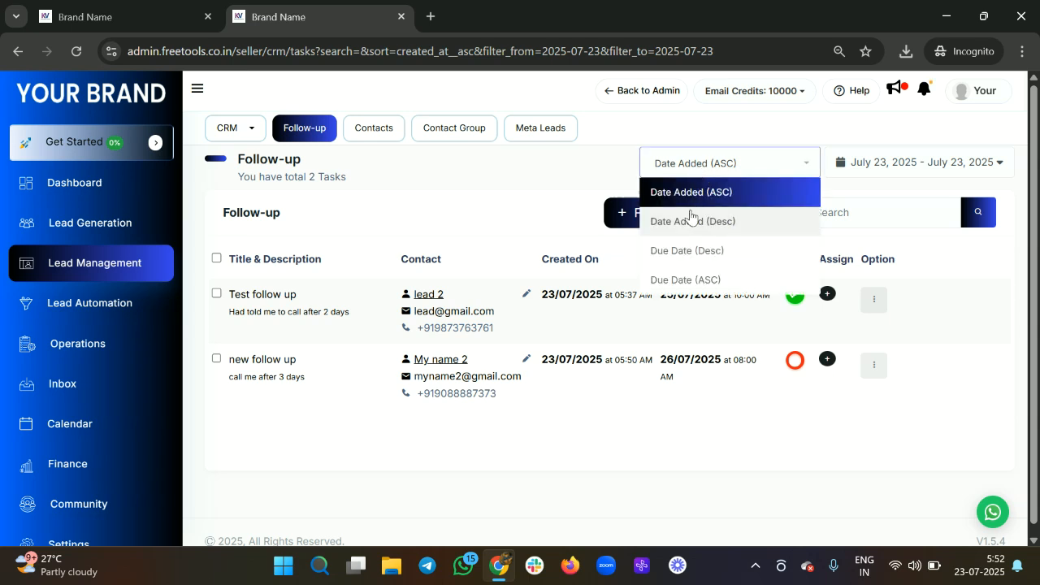
click(690, 218)
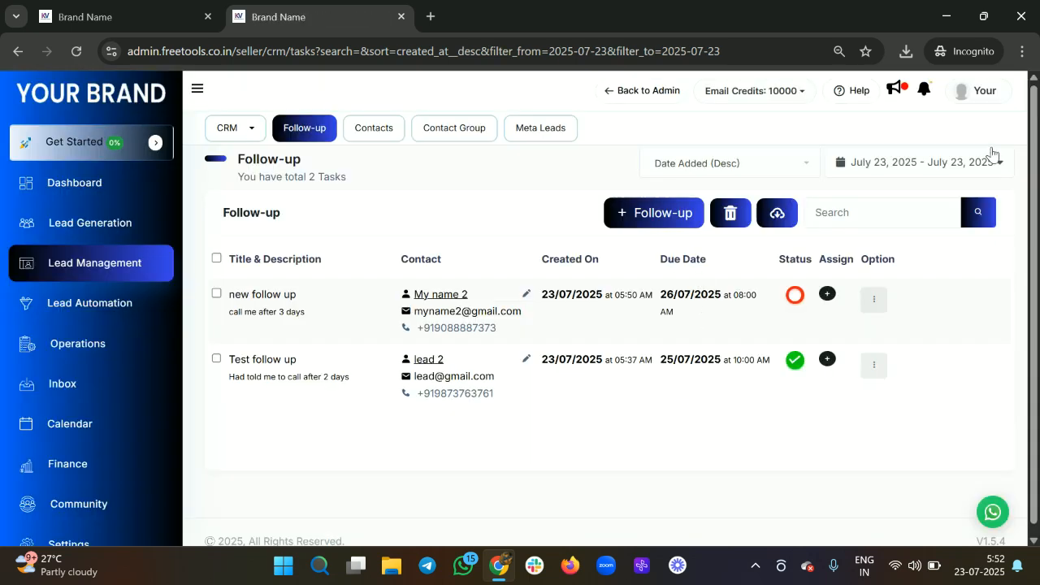
scroll(669, 316, down, 1)
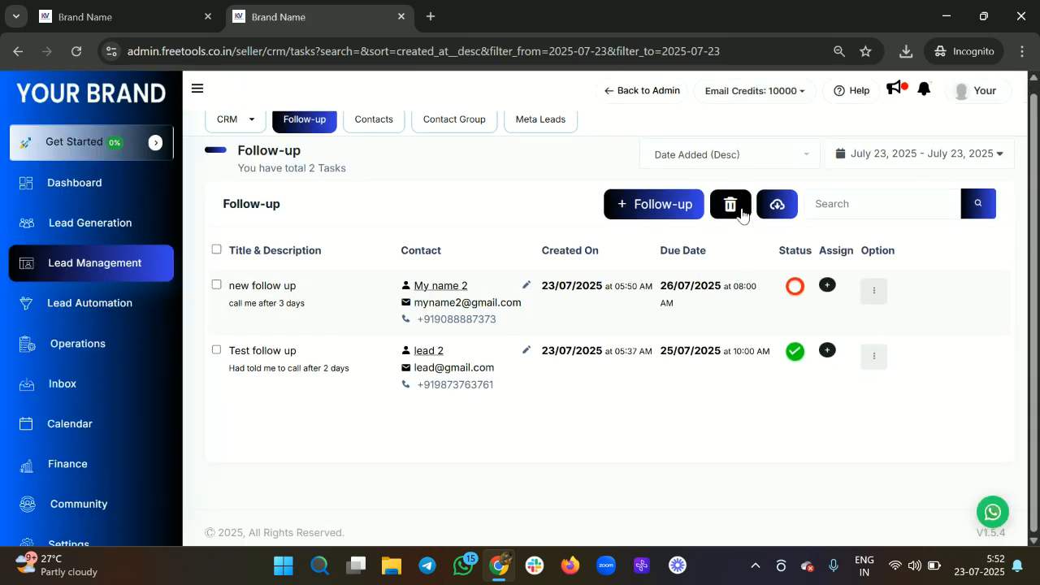
Step: Mark the 'new follow up' task as complete from its ⋮ options menu
click(827, 285)
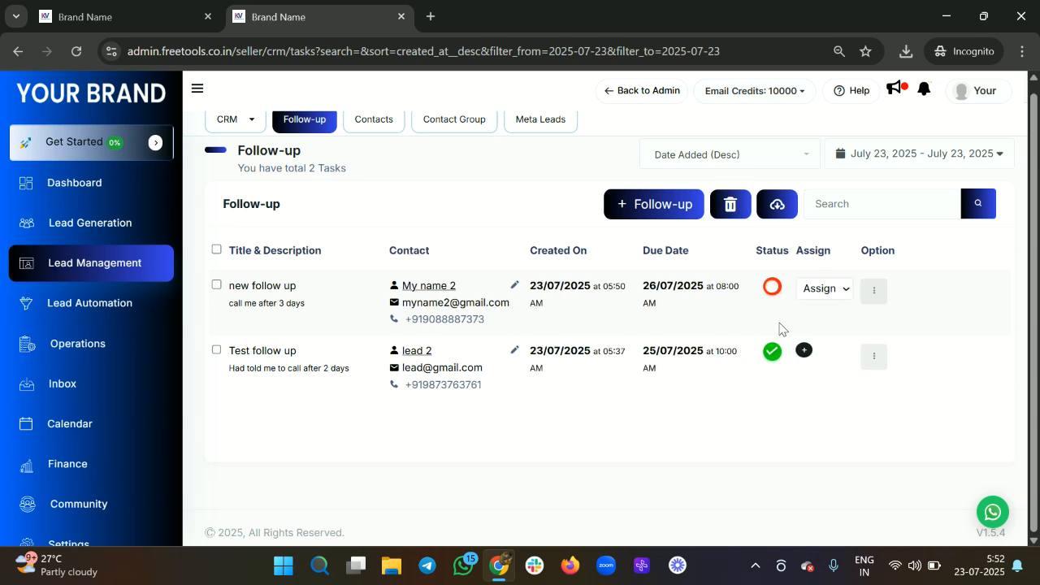
click(824, 290)
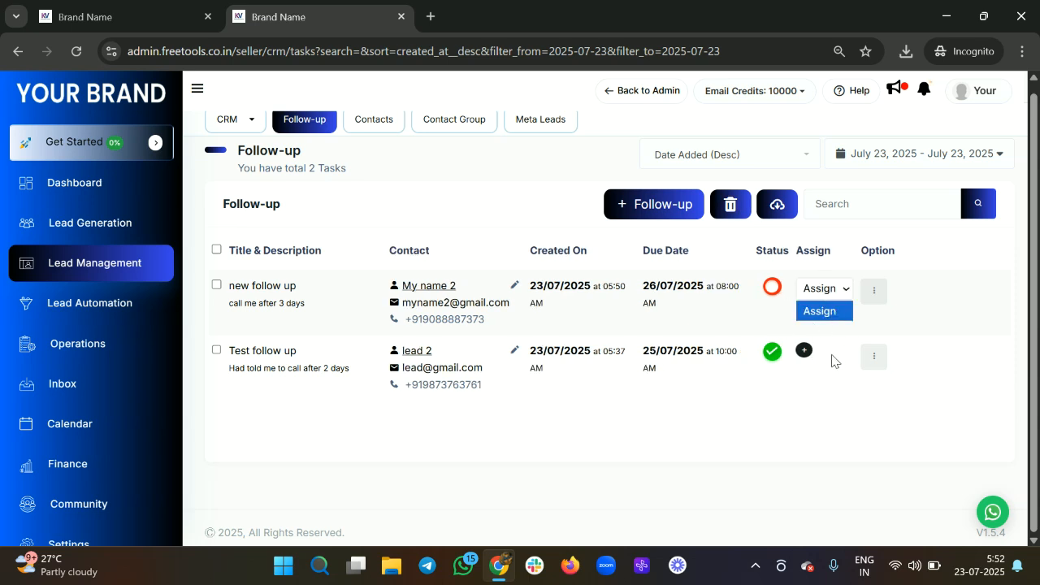
click(873, 291)
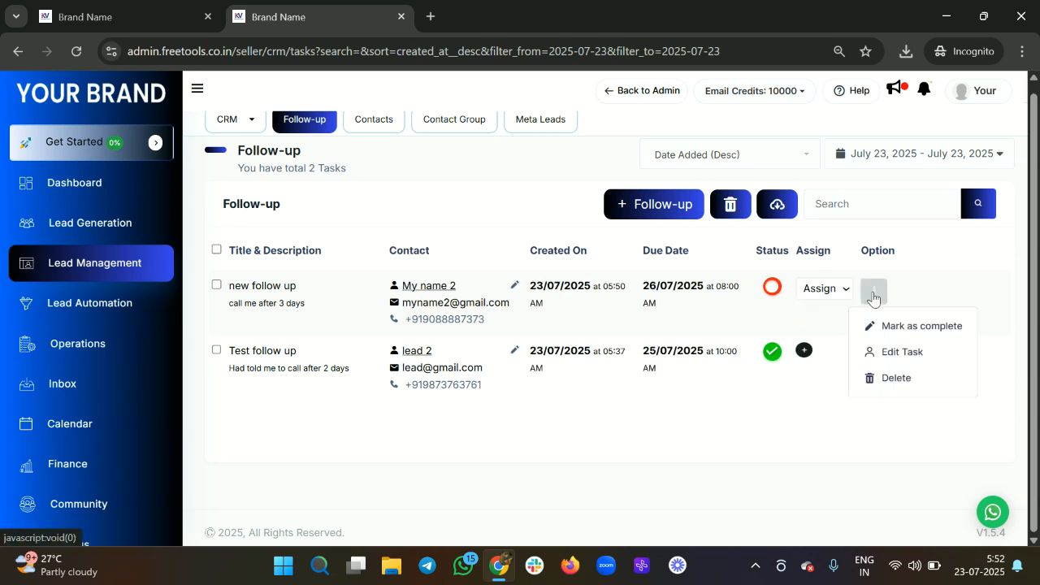
click(909, 326)
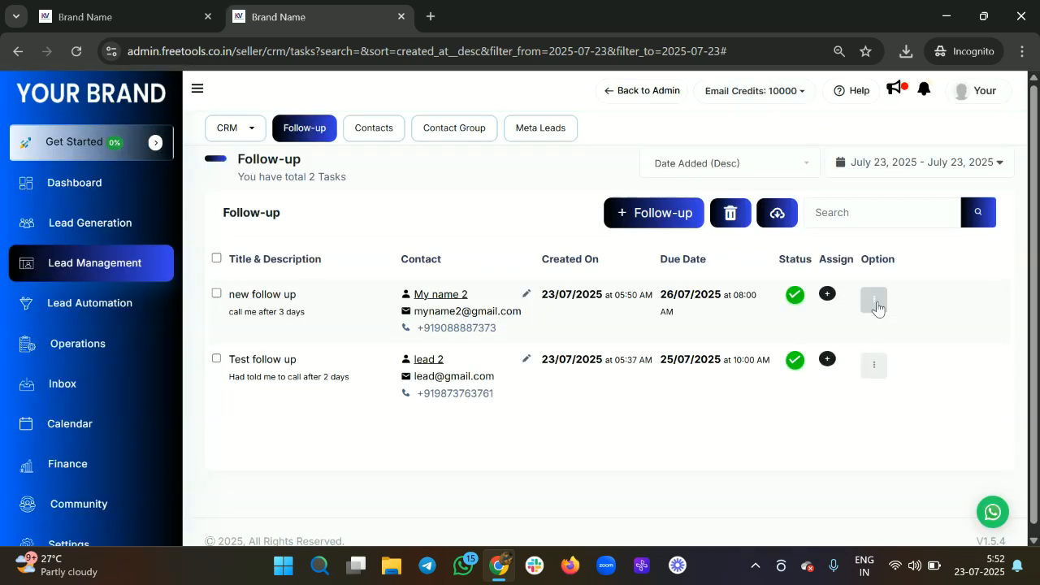
click(875, 301)
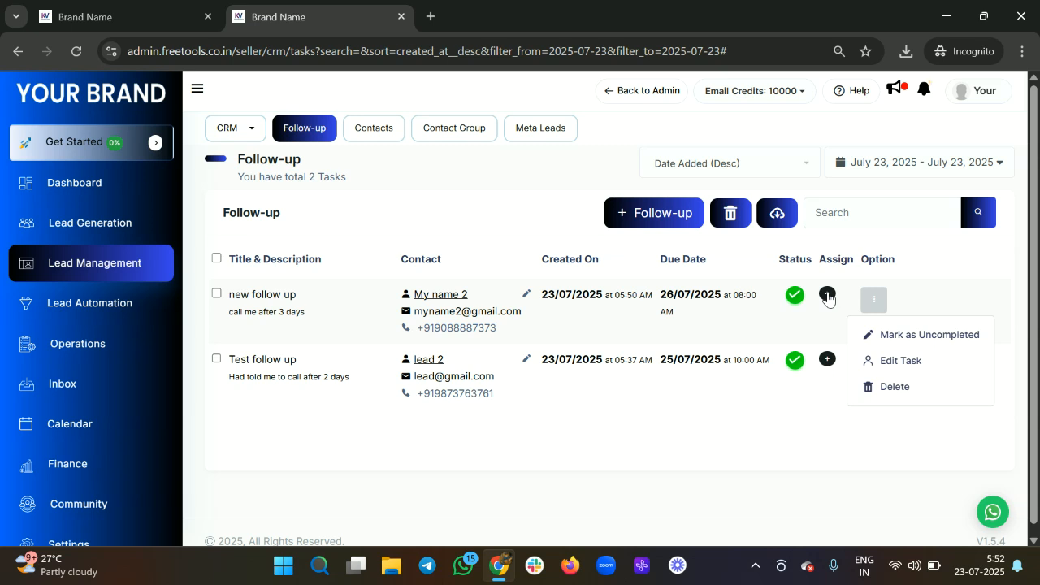
Step: Open the 7-contact list and scroll through its rows, including both test 4 entries
click(370, 134)
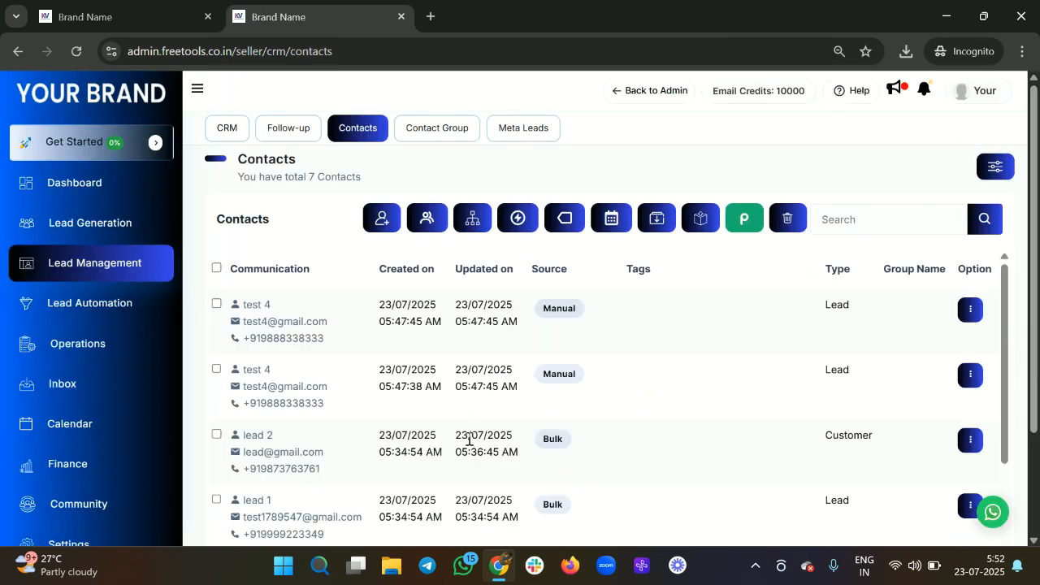
scroll(469, 439, down, 2)
scroll(469, 444, down, 2)
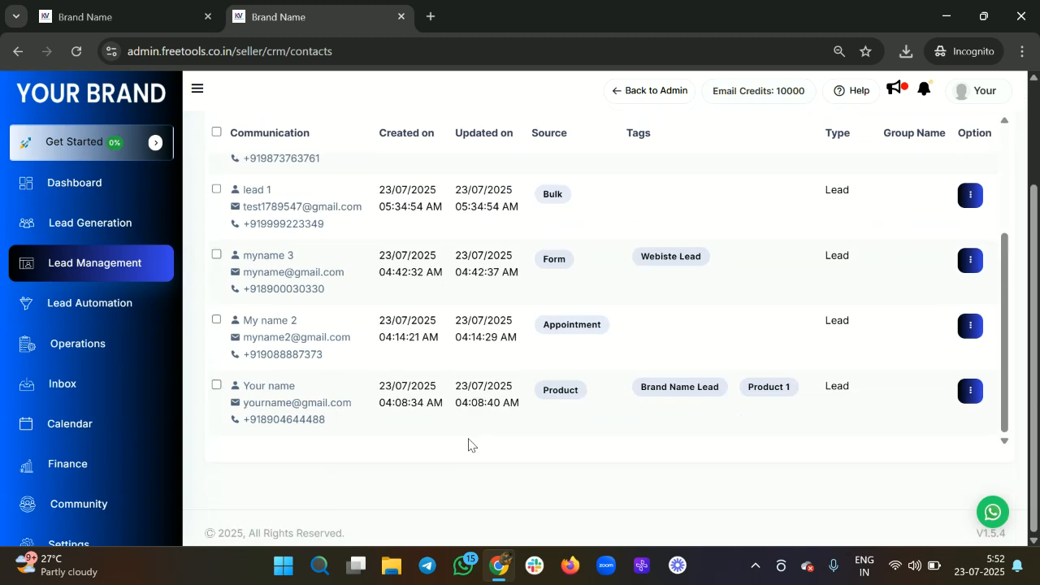
scroll(468, 444, up, 4)
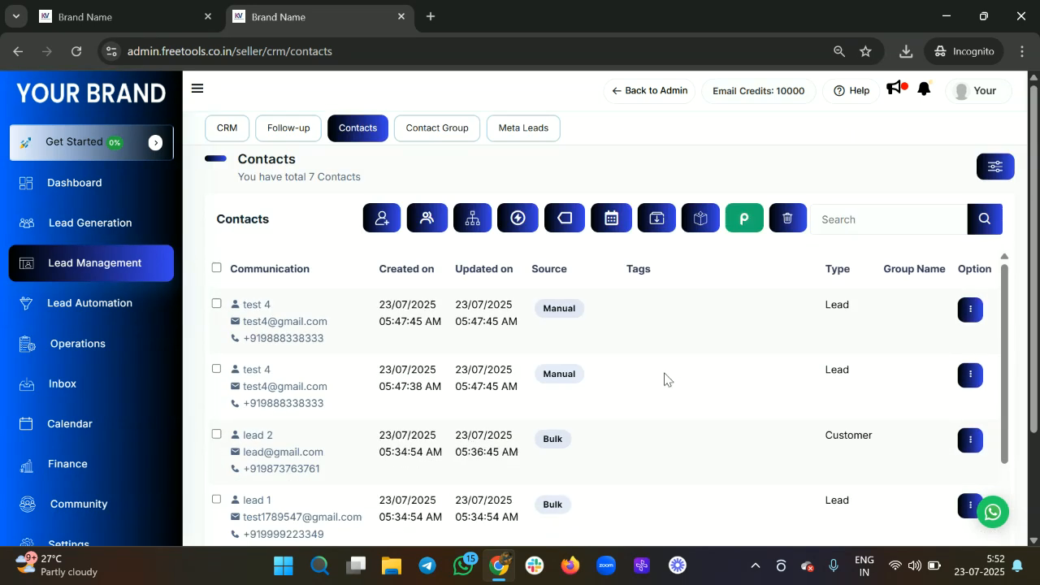
scroll(664, 378, down, 2)
scroll(664, 379, down, 2)
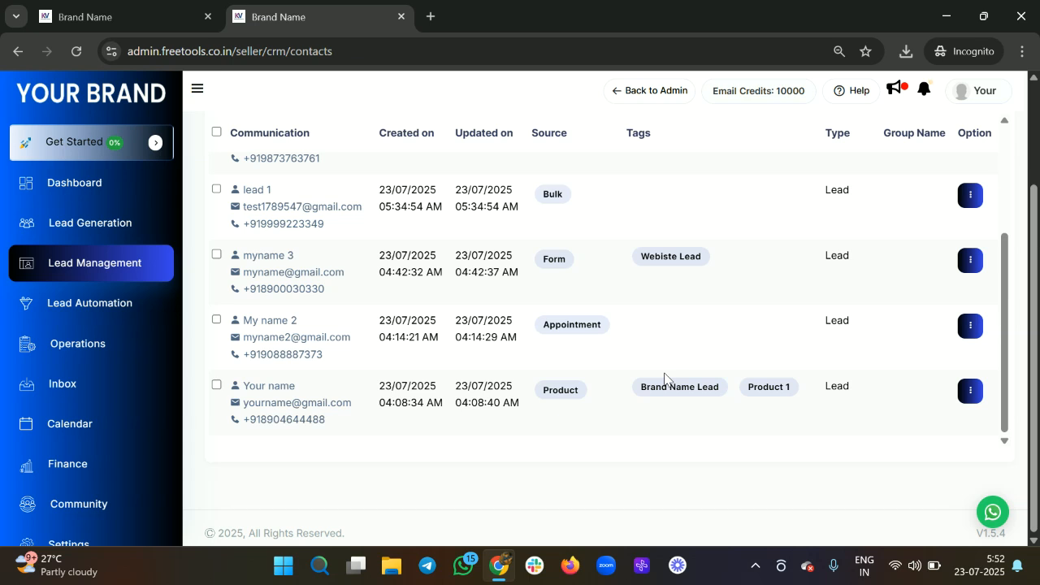
scroll(657, 334, up, 1)
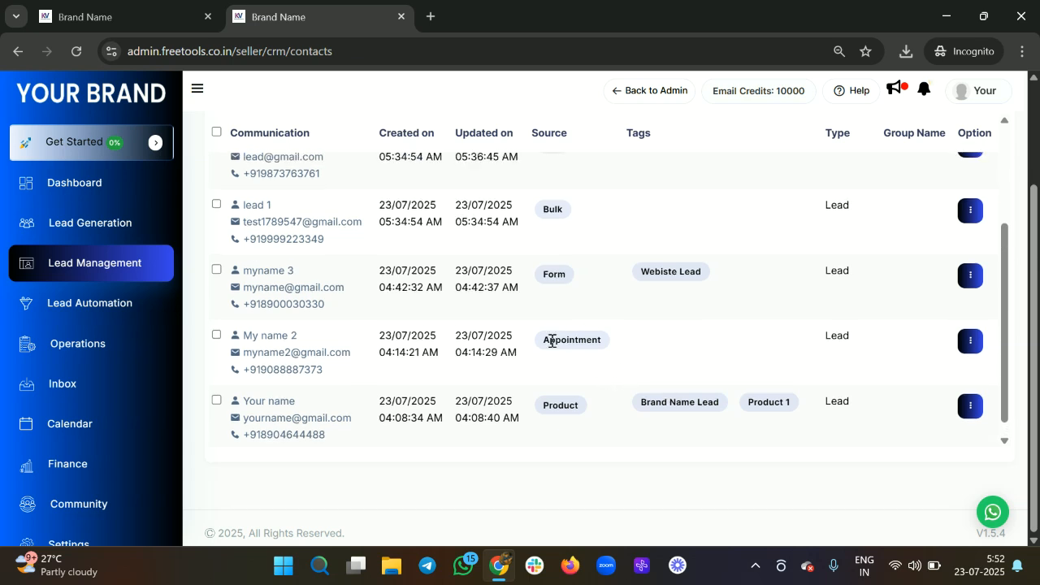
drag(552, 342, 599, 341)
scroll(577, 397, down, 1)
drag(550, 392, 600, 401)
scroll(631, 303, up, 3)
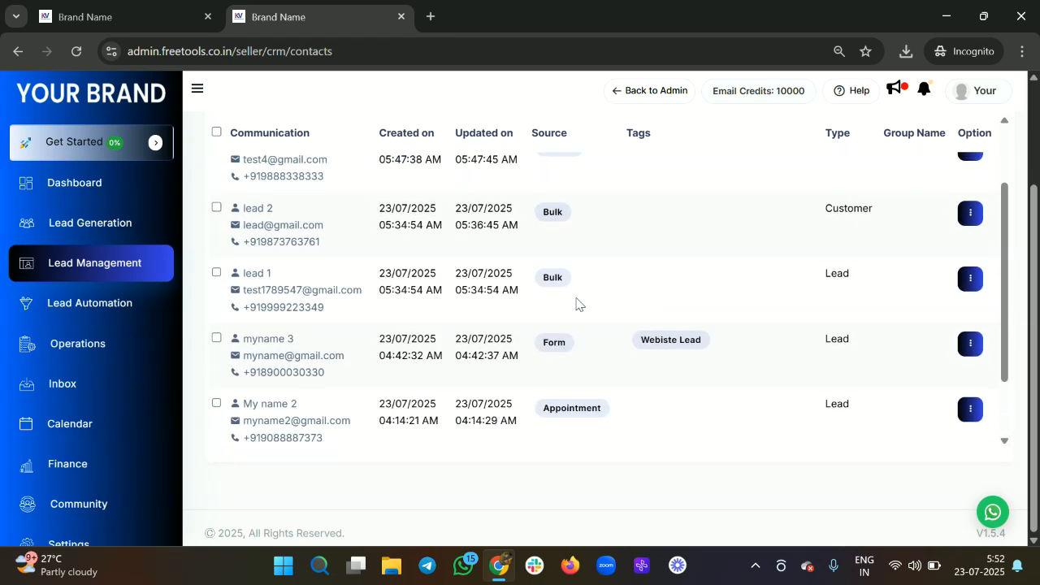
Step: Check lead 1 and lead 2's Bulk source, then open the first test 4 contact
double_click(559, 277)
scroll(553, 288, up, 2)
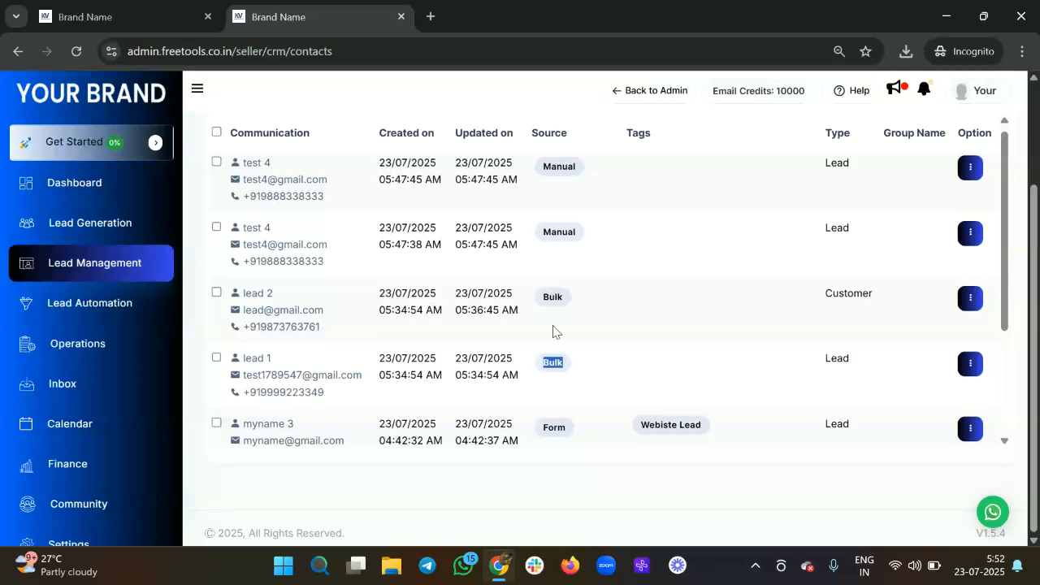
double_click(548, 299)
scroll(575, 234, up, 1)
scroll(568, 240, up, 3)
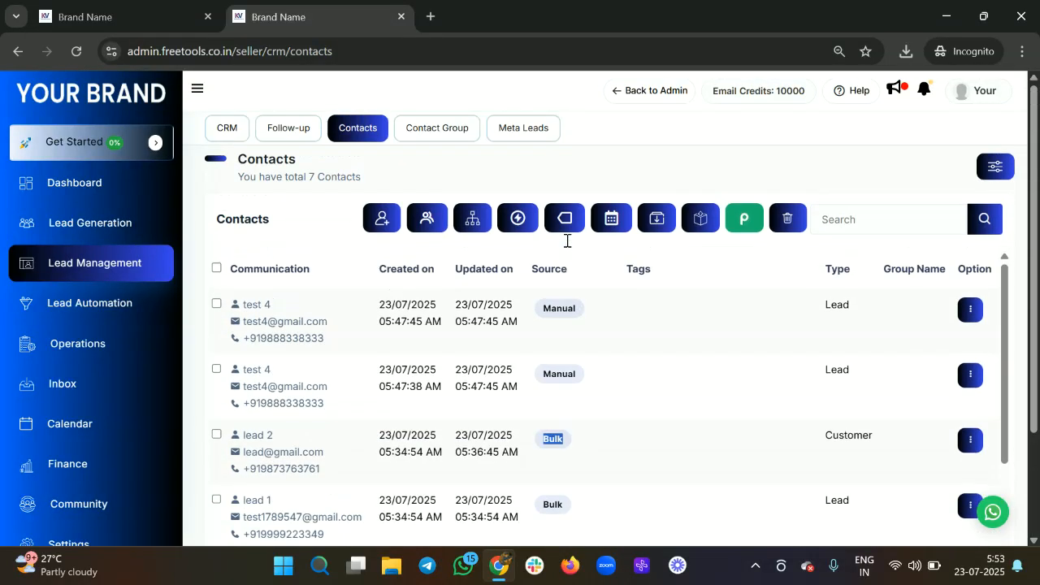
scroll(742, 360, down, 2)
scroll(613, 399, up, 2)
scroll(611, 399, down, 3)
scroll(610, 400, down, 3)
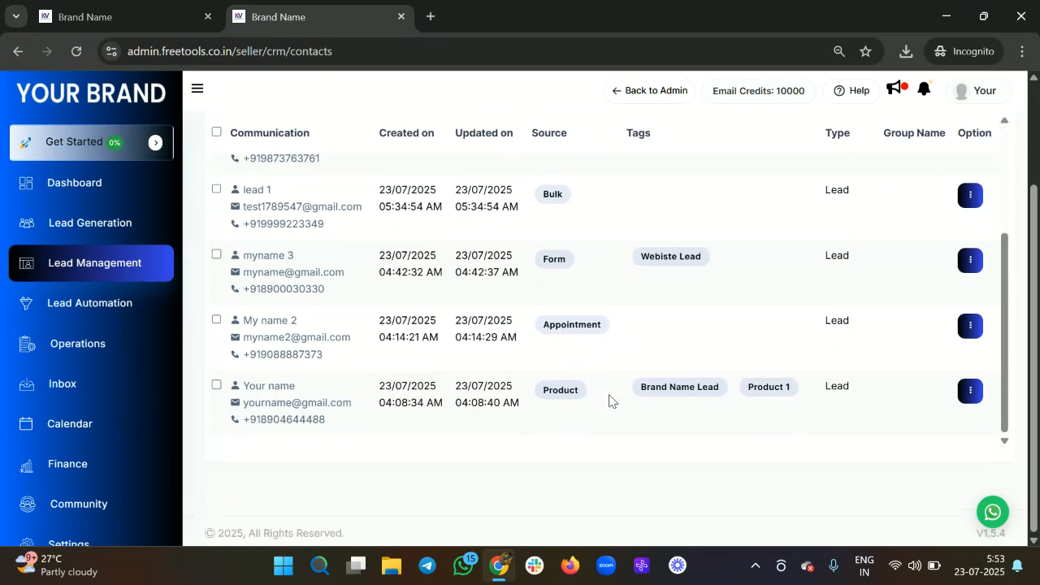
scroll(606, 316, up, 3)
scroll(604, 317, up, 2)
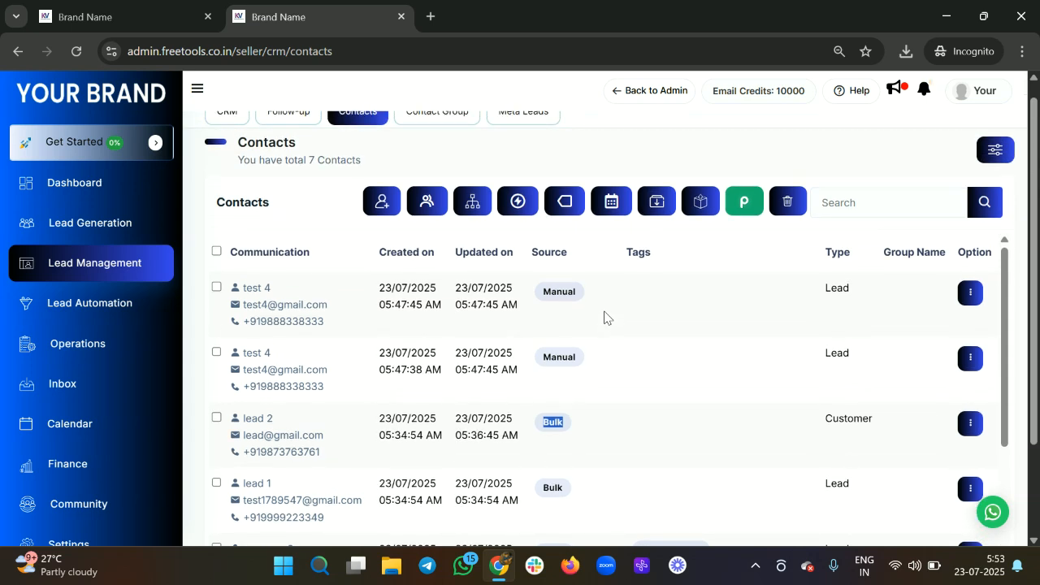
scroll(576, 374, down, 2)
scroll(577, 376, up, 2)
scroll(661, 377, down, 2)
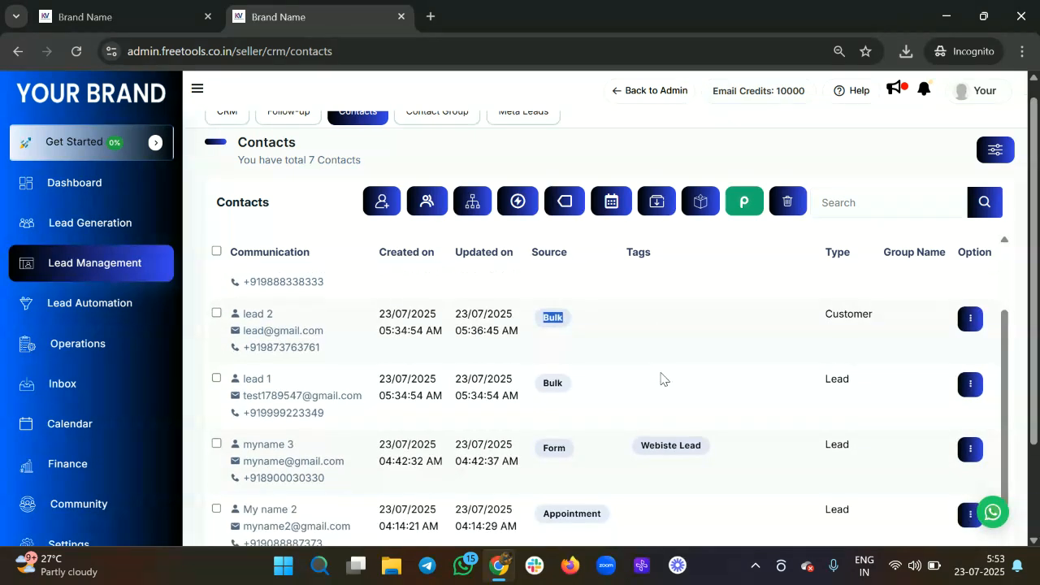
scroll(661, 377, down, 1)
scroll(635, 320, down, 2)
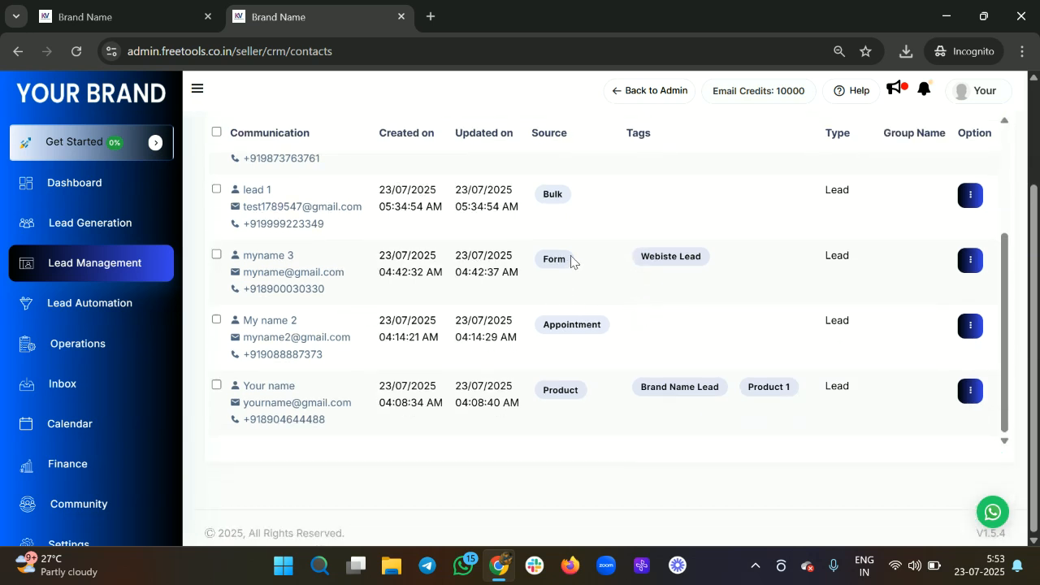
scroll(594, 239, up, 3)
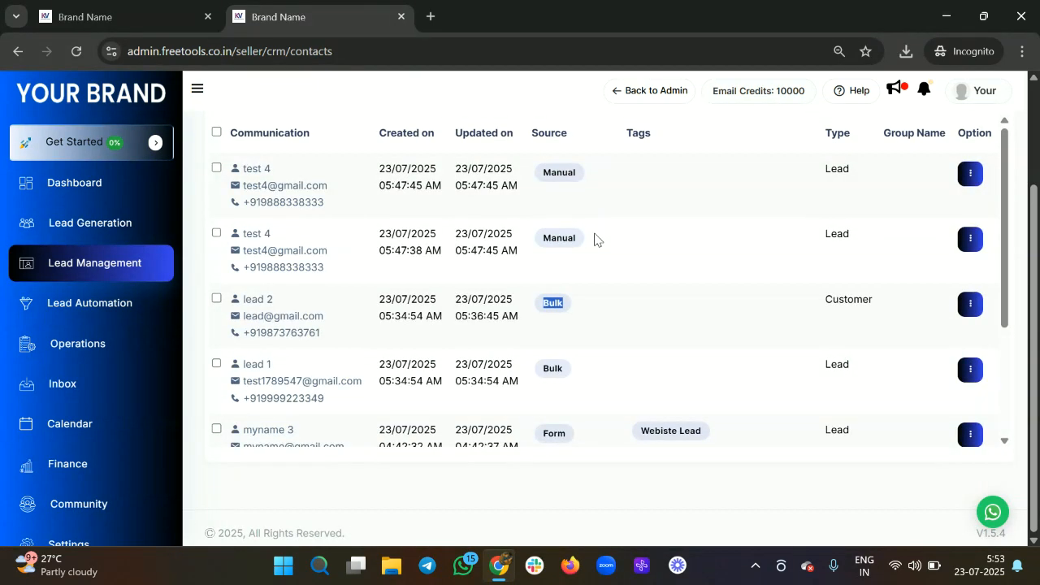
scroll(594, 239, up, 2)
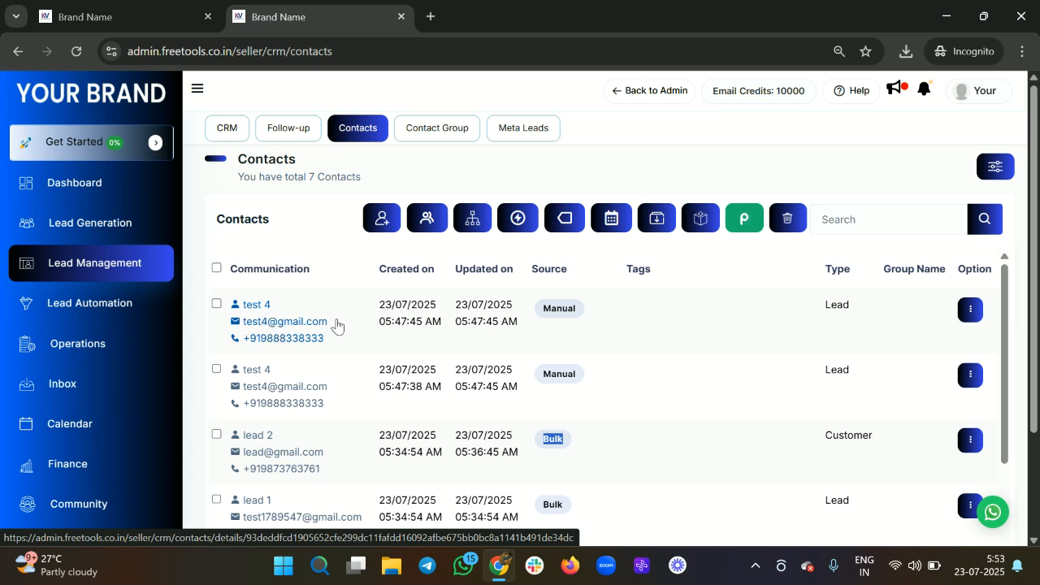
click(276, 325)
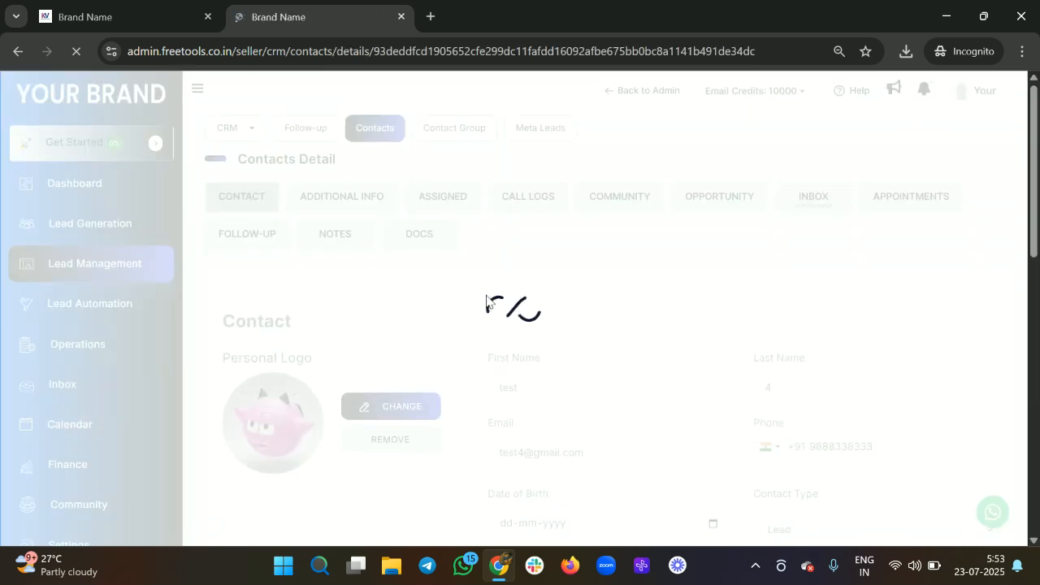
Step: On test 4's details, enable Emails do-not-disturb while leaving Whatsapp do-not-disturb off
scroll(713, 323, down, 5)
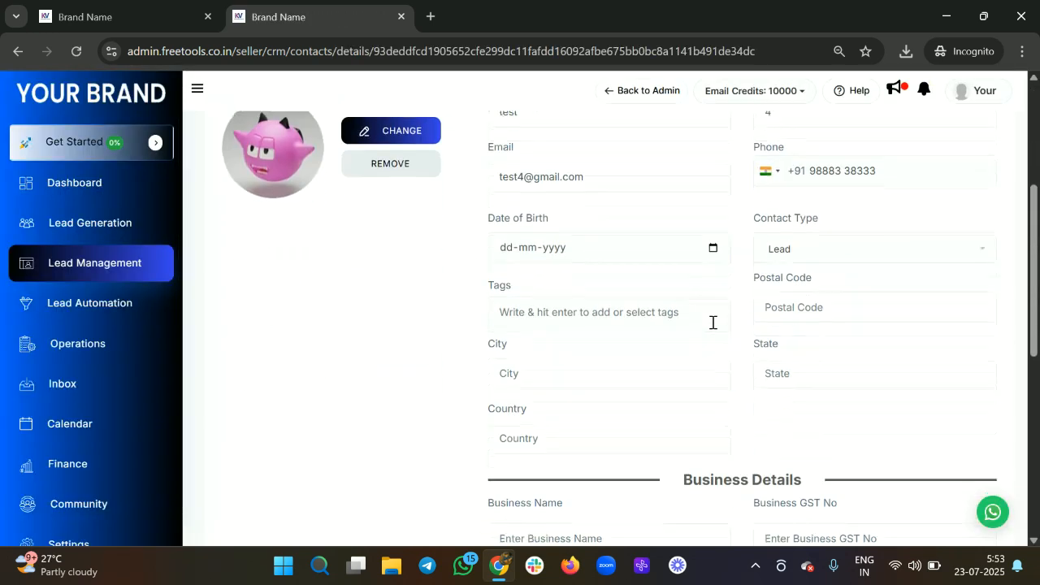
scroll(766, 154, up, 1)
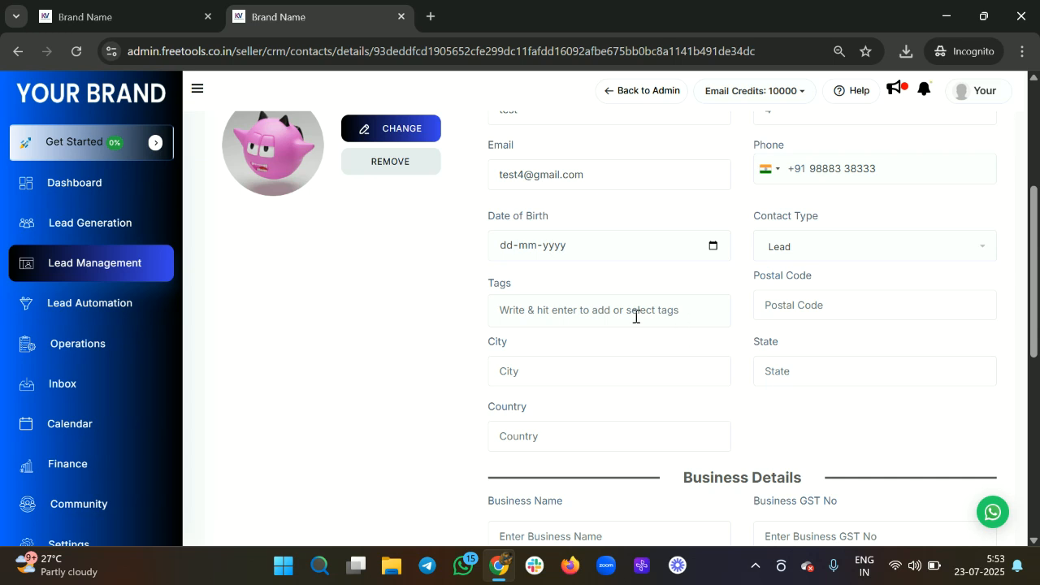
scroll(636, 317, up, 1)
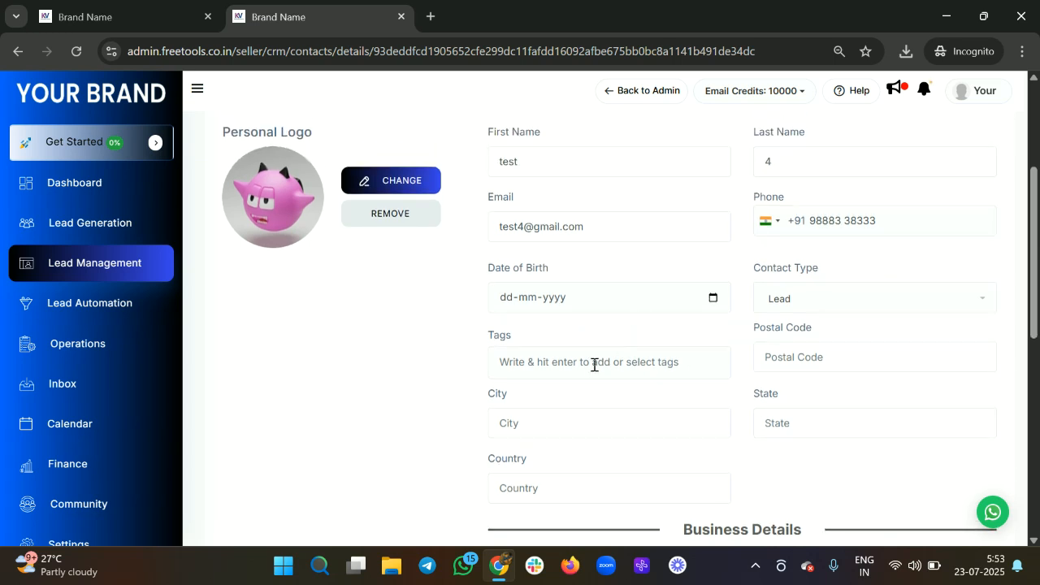
click(594, 429)
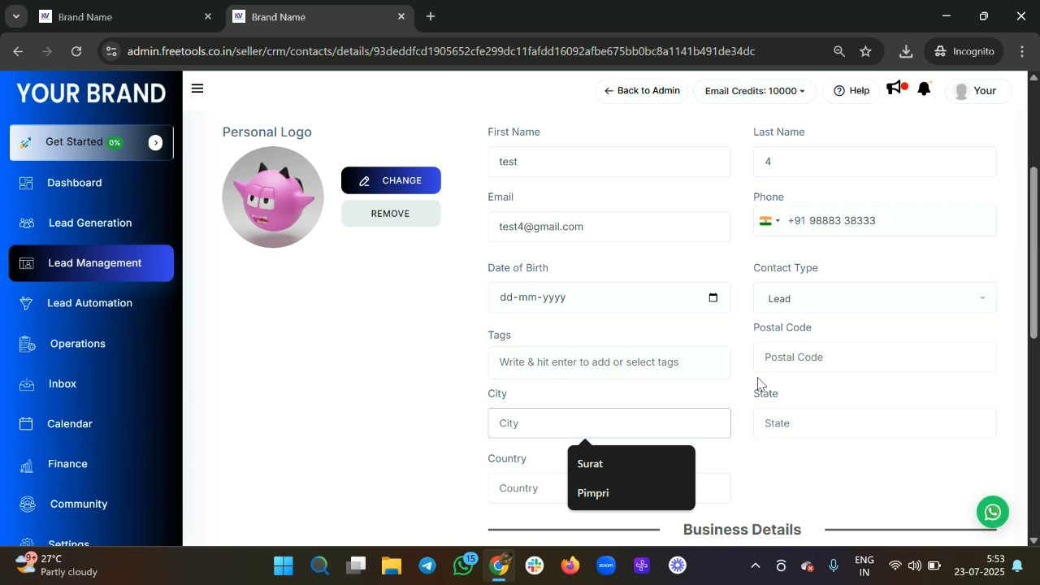
scroll(759, 382, down, 3)
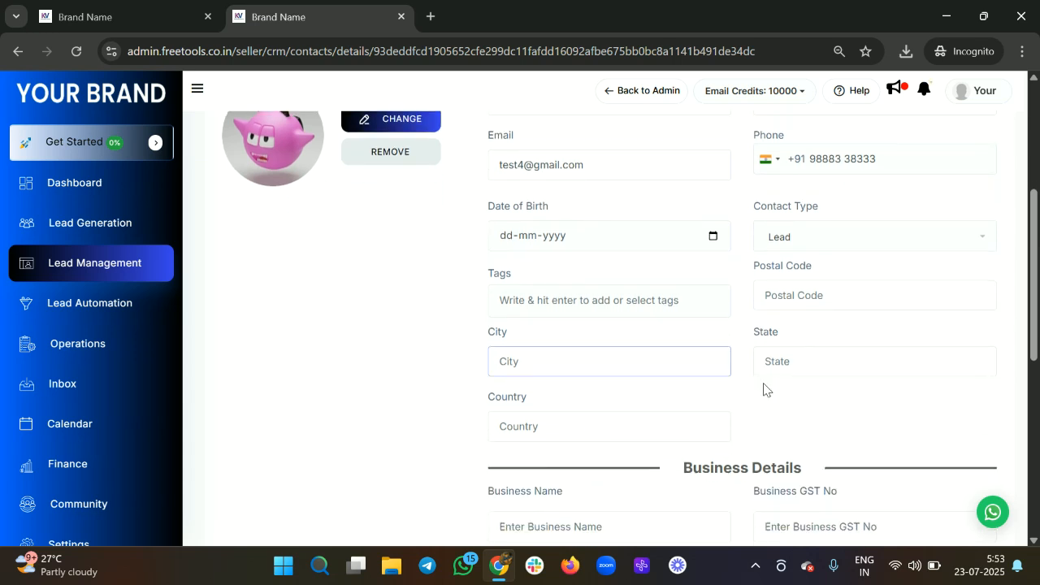
scroll(611, 402, down, 5)
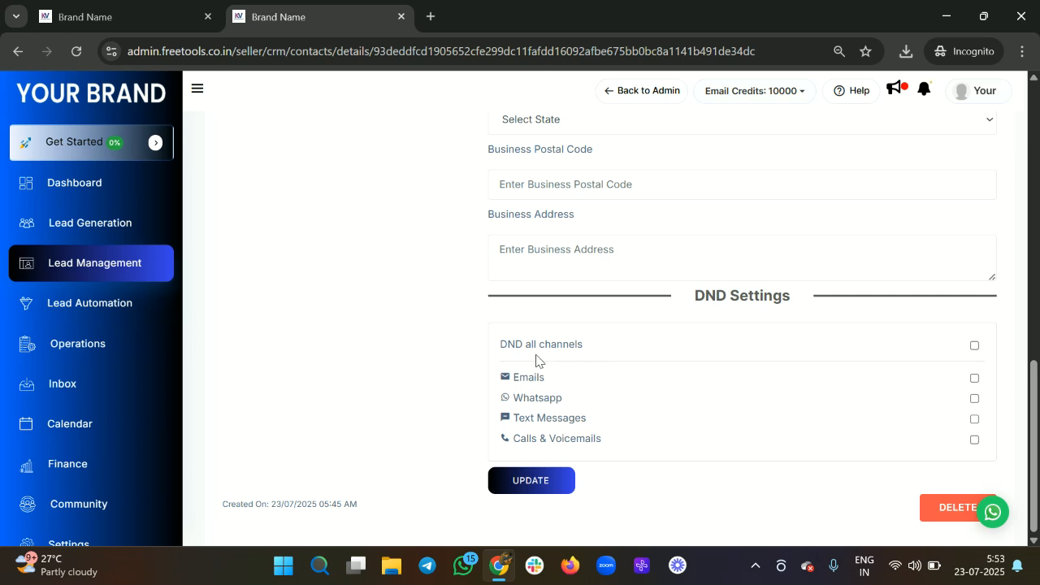
click(974, 378)
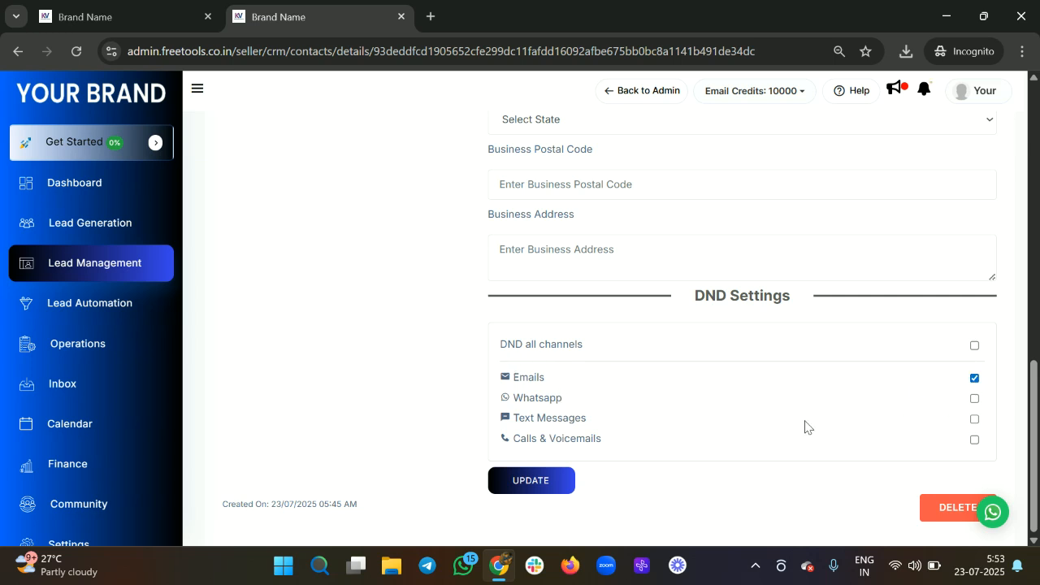
click(975, 399)
click(975, 400)
scroll(771, 368, up, 12)
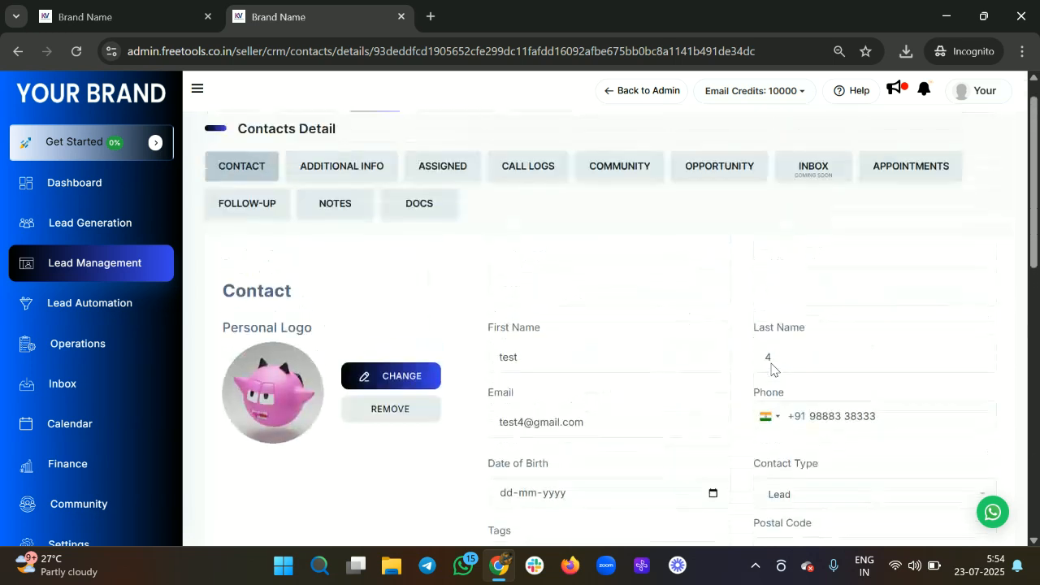
click(375, 199)
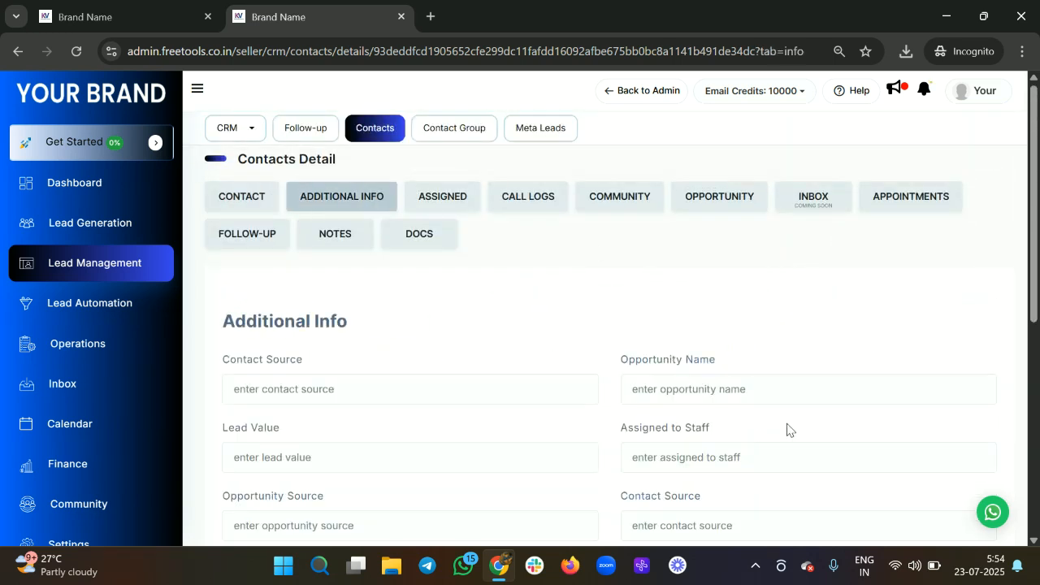
scroll(592, 327, down, 2)
scroll(450, 274, down, 1)
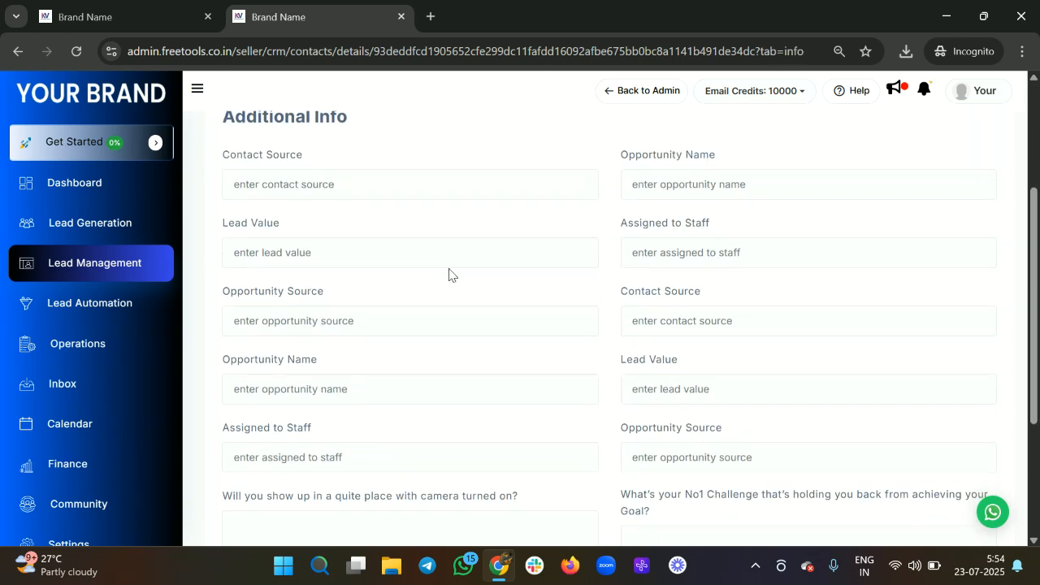
scroll(702, 297, down, 1)
click(687, 219)
click(423, 289)
scroll(398, 298, down, 2)
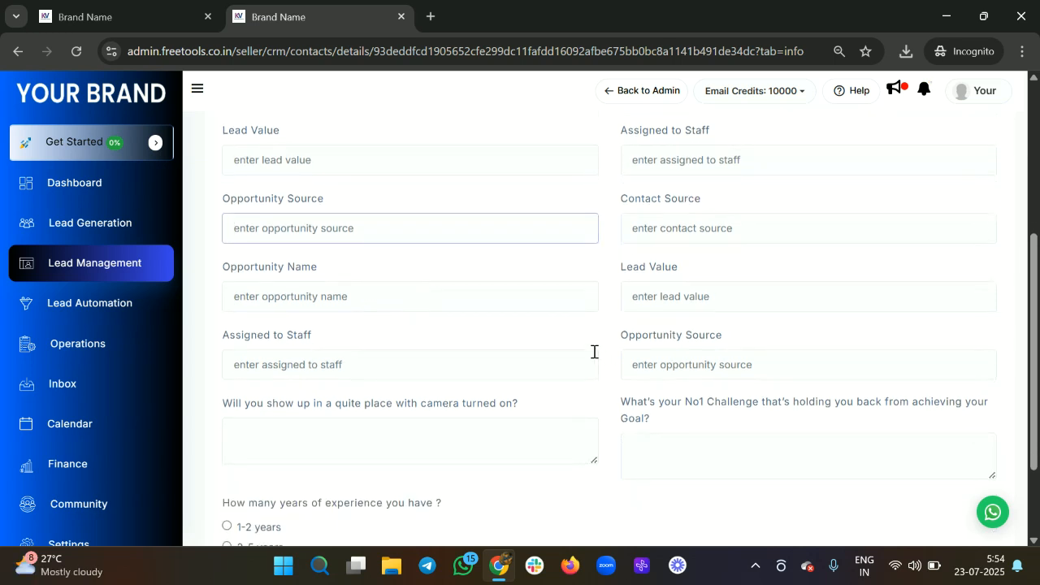
scroll(580, 375, down, 3)
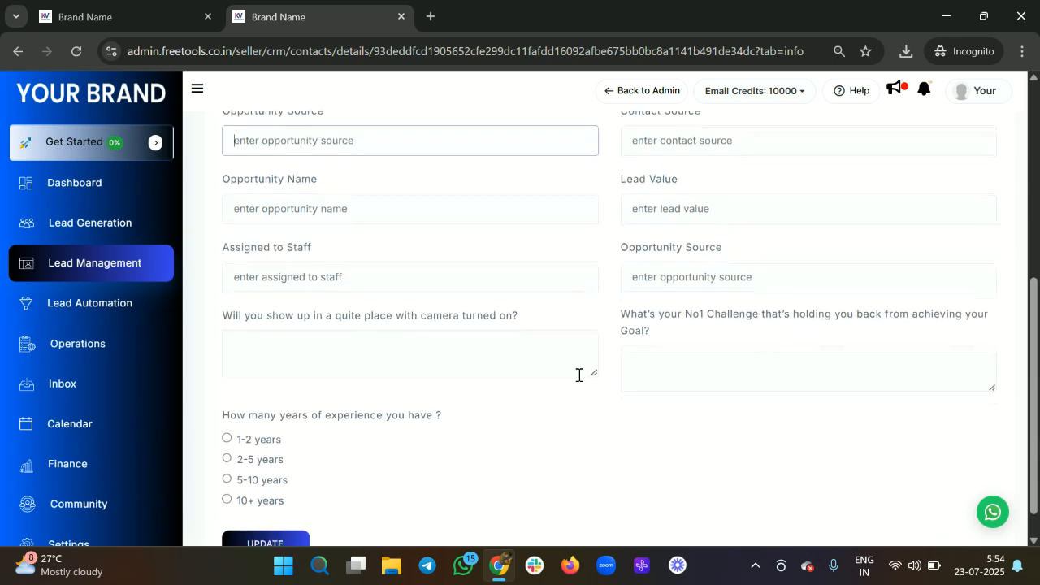
scroll(579, 380, up, 1)
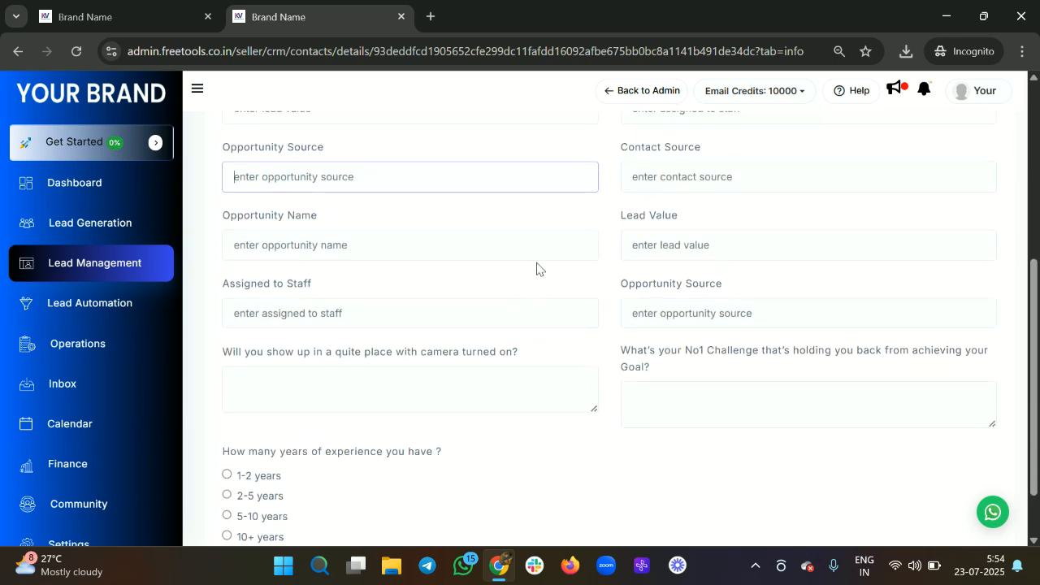
scroll(486, 259, up, 8)
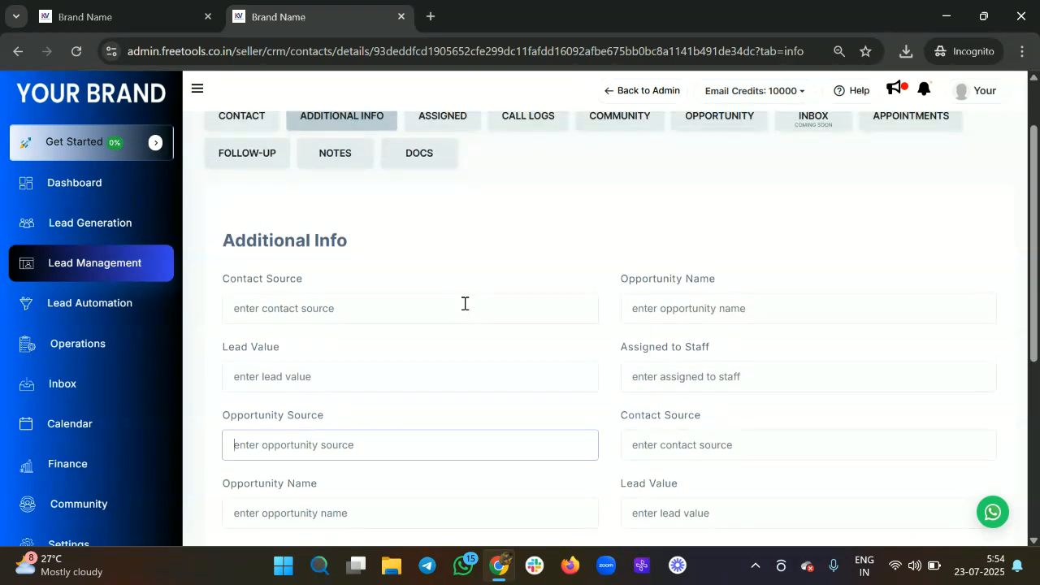
scroll(498, 351, down, 10)
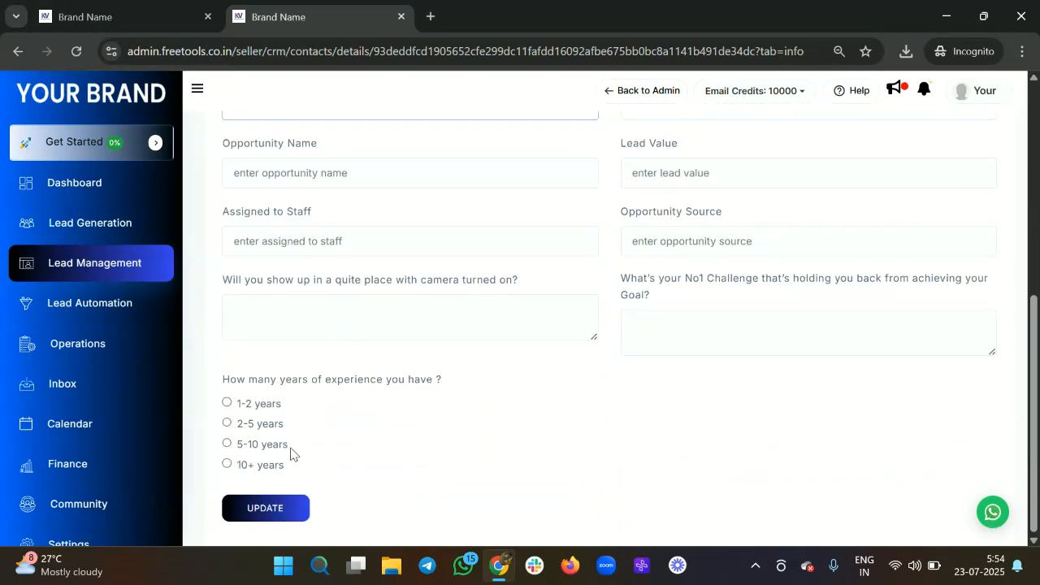
scroll(490, 383, up, 4)
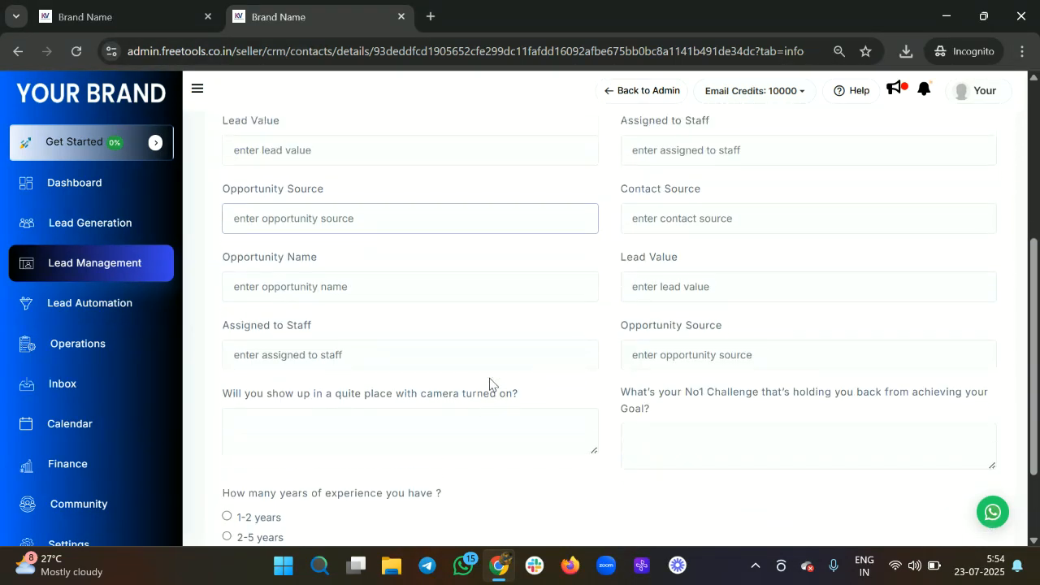
scroll(535, 528, up, 9)
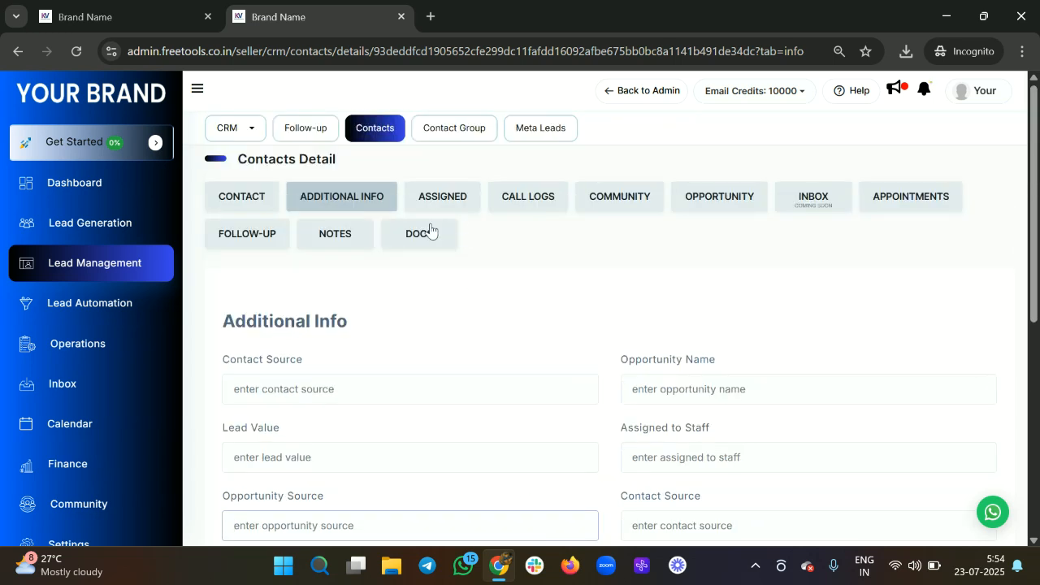
scroll(487, 349, down, 1)
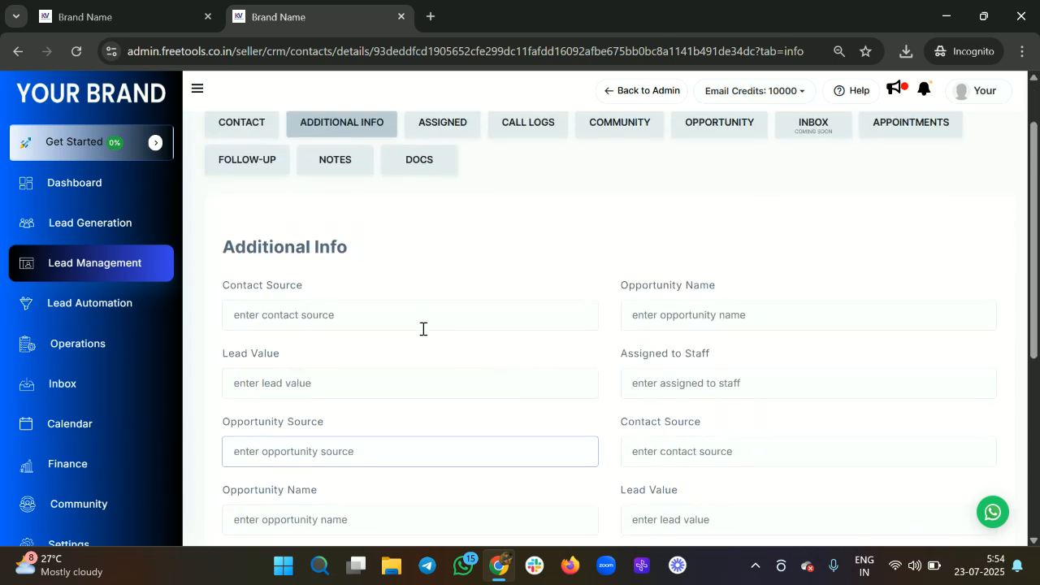
click(412, 323)
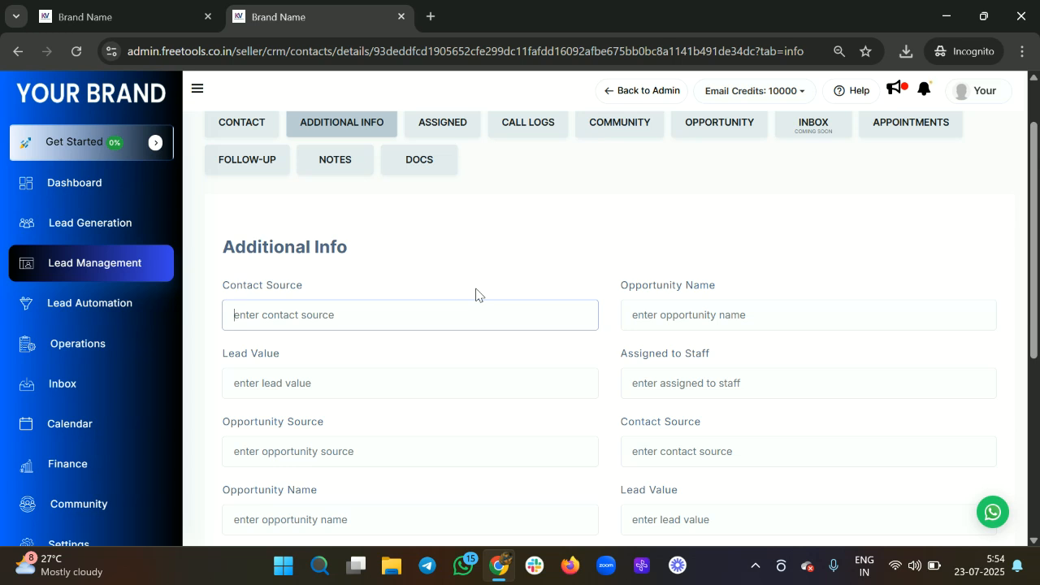
scroll(546, 356, up, 1)
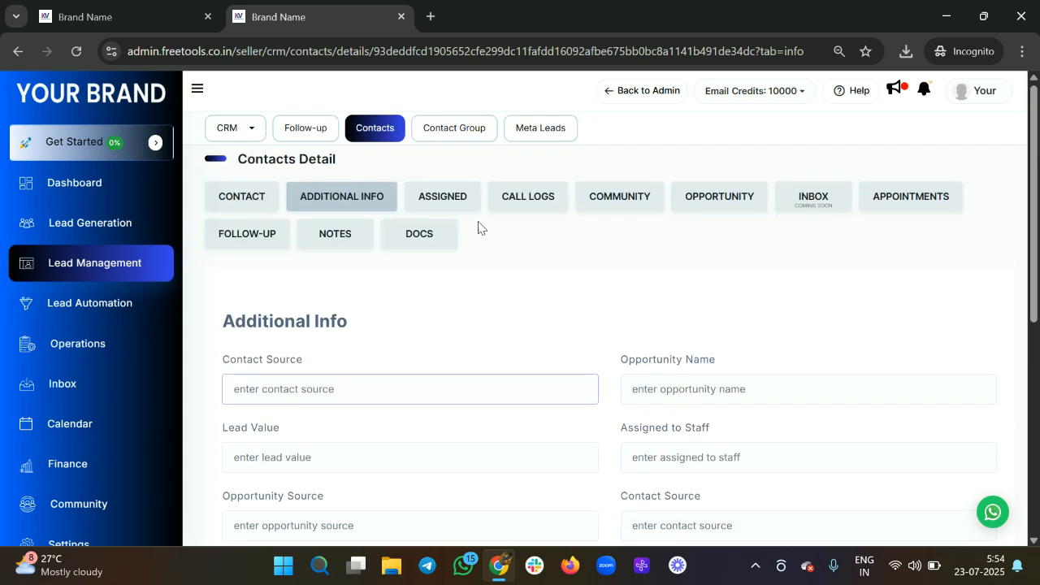
Step: Review test 4's staff assignment and call logs, leaving the assignment unchanged
click(449, 212)
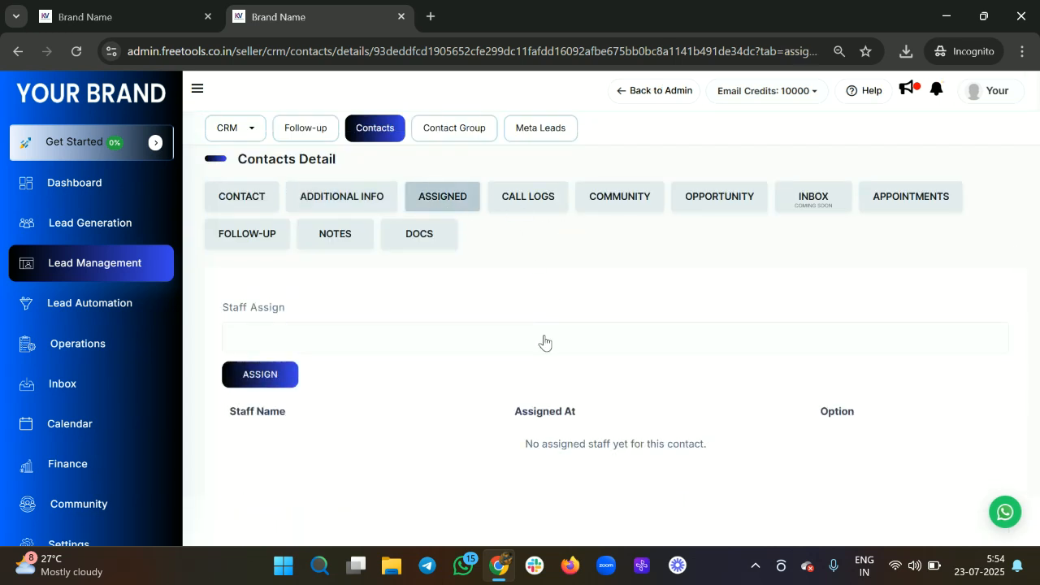
click(439, 339)
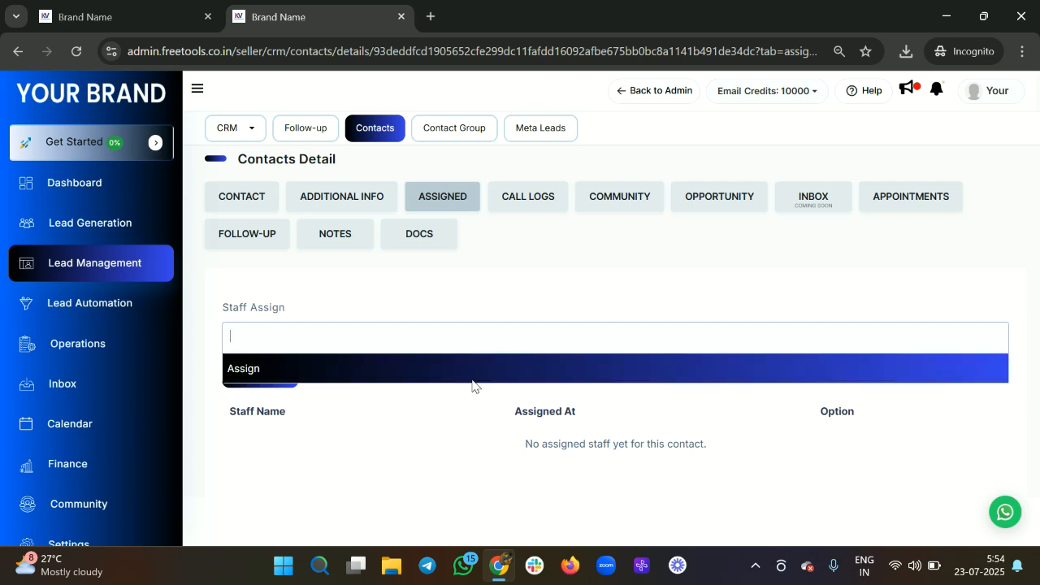
click(371, 468)
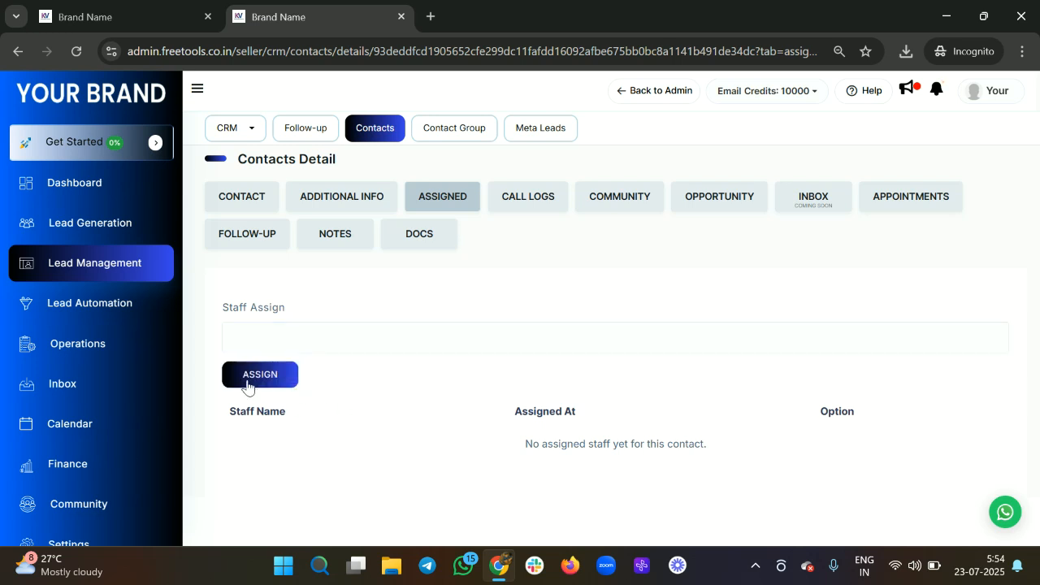
click(525, 203)
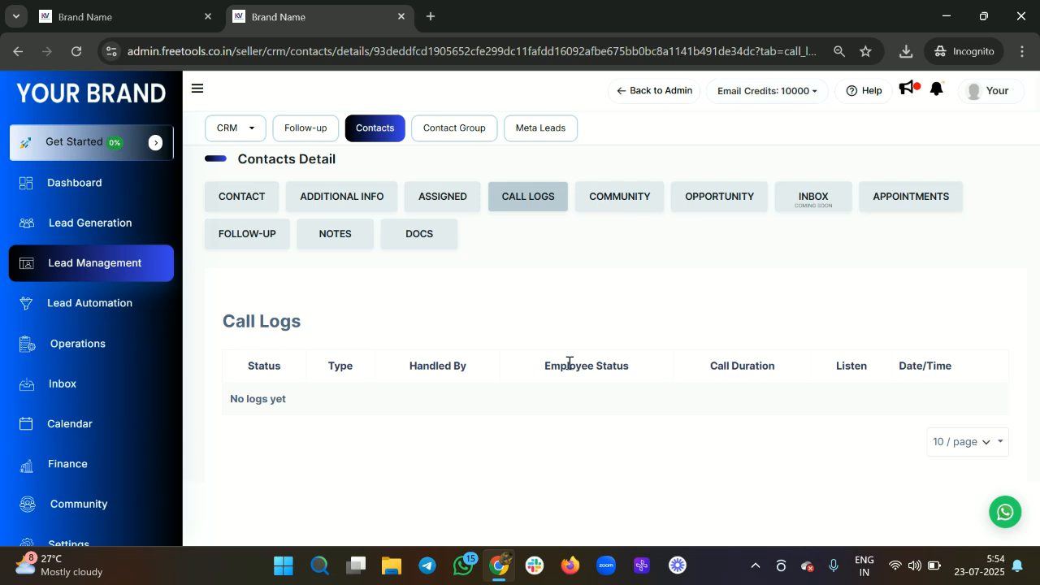
Step: In Community details, switch LMS status to Not Enrolled and back to Enrolled
click(616, 208)
scroll(524, 375, down, 1)
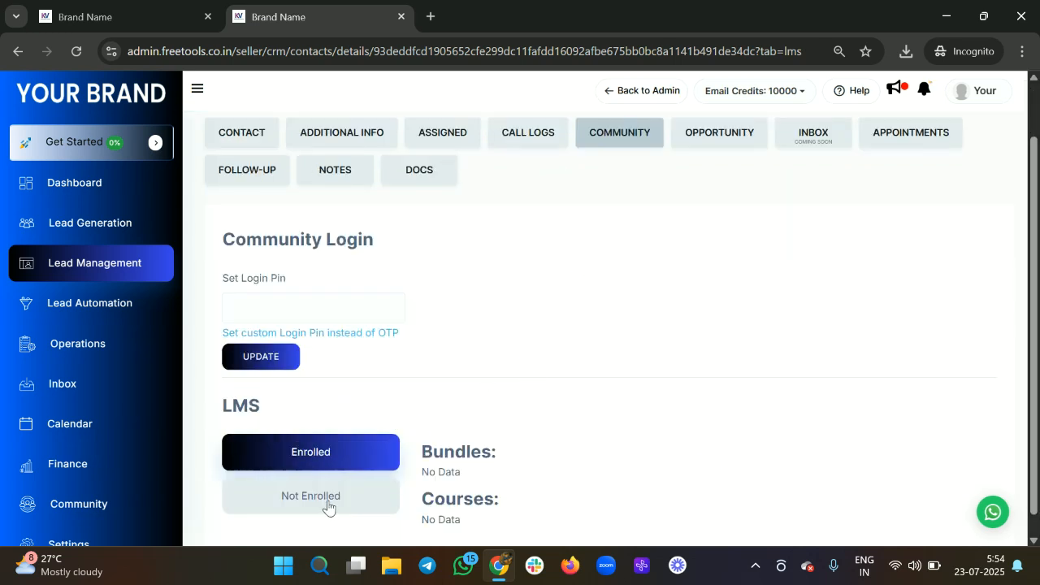
click(328, 505)
scroll(493, 452, down, 1)
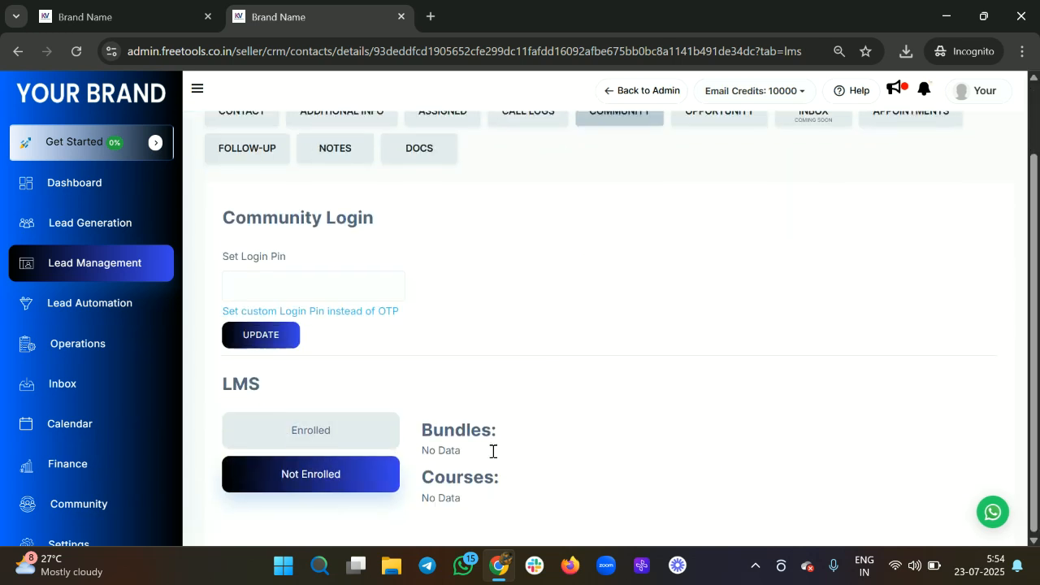
click(367, 431)
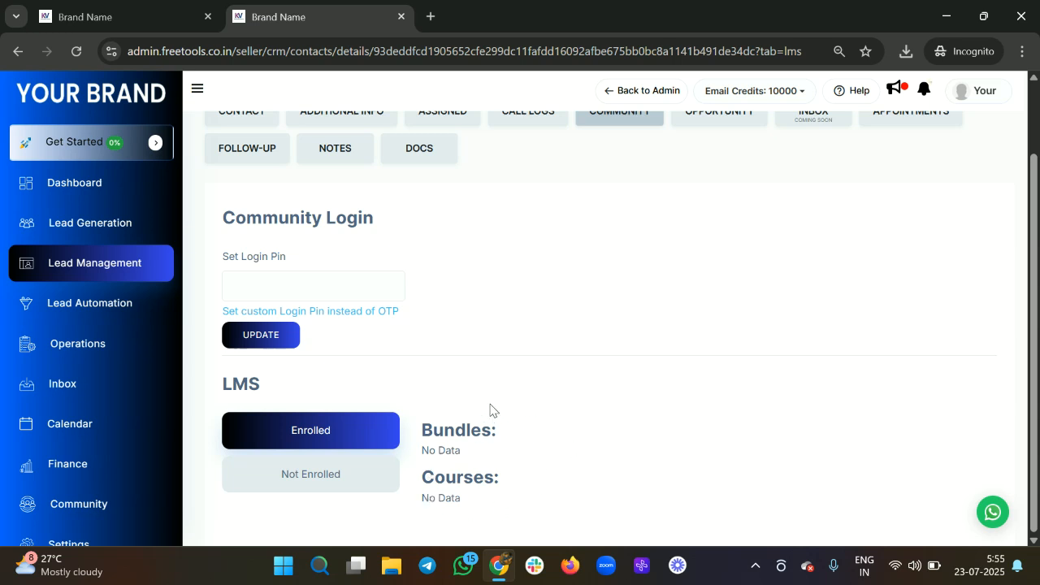
scroll(524, 371, up, 1)
click(726, 205)
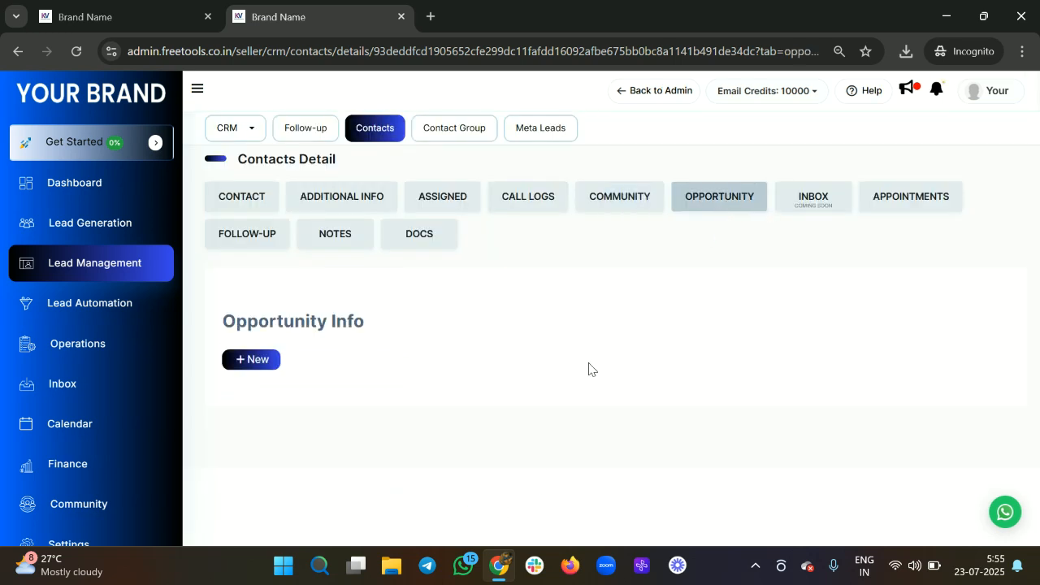
Step: Start a new opportunity for test 4 in the Webinar Funnel pipeline at Follow-up stage
click(268, 365)
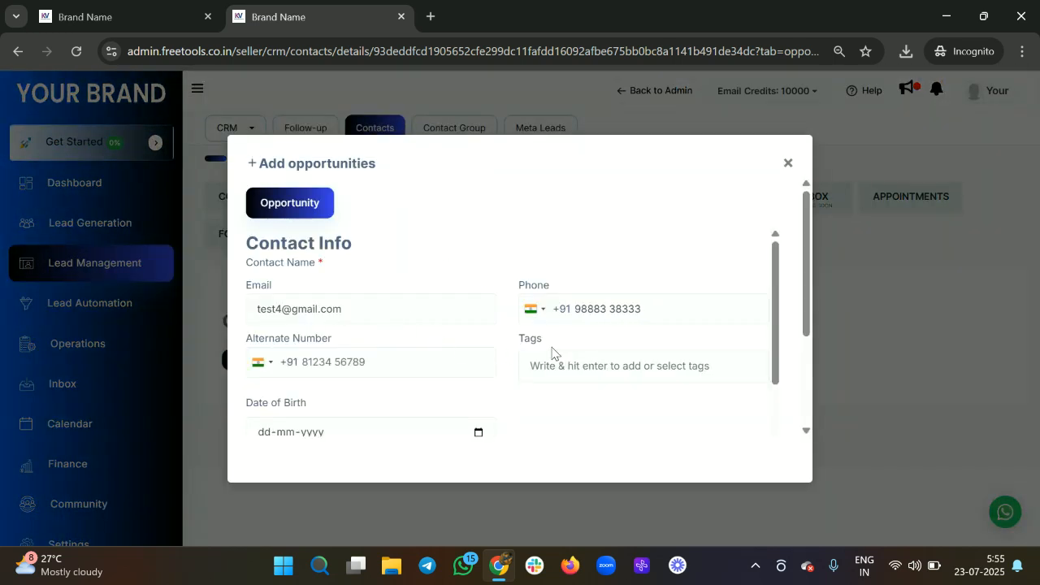
scroll(559, 342, down, 2)
scroll(564, 287, down, 2)
scroll(539, 318, down, 1)
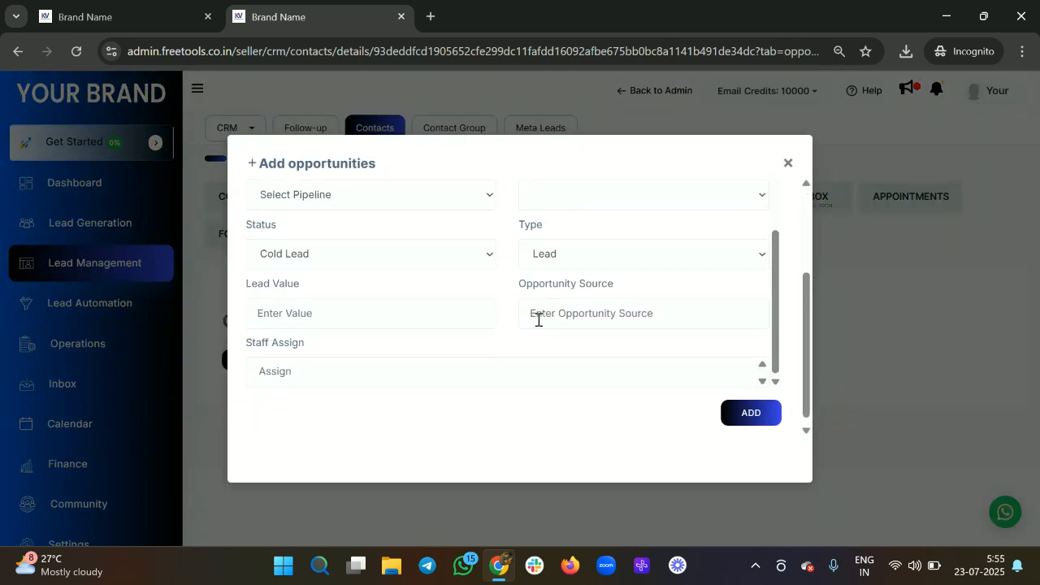
scroll(537, 325, up, 2)
click(453, 342)
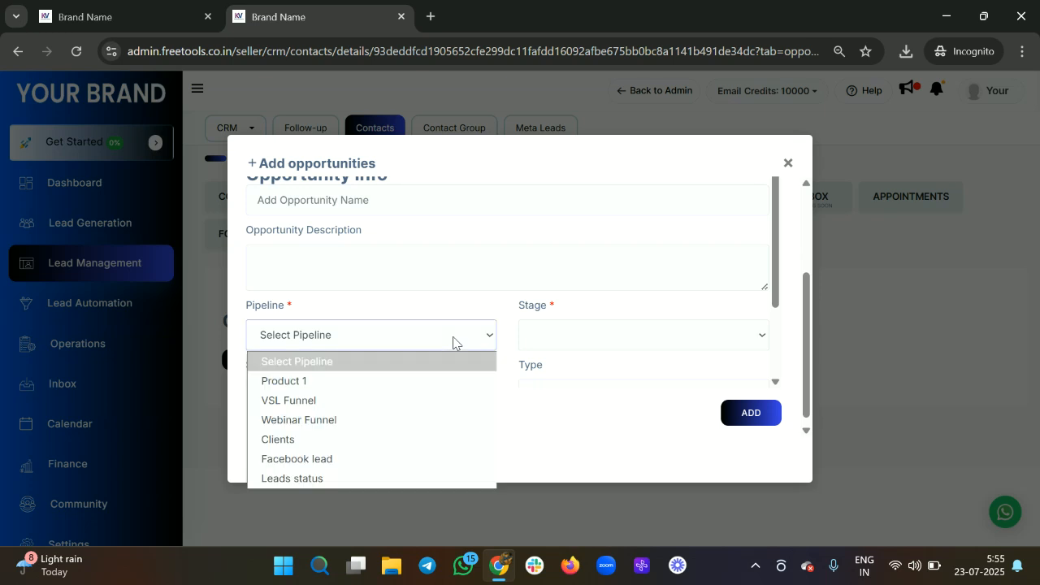
click(402, 420)
click(533, 341)
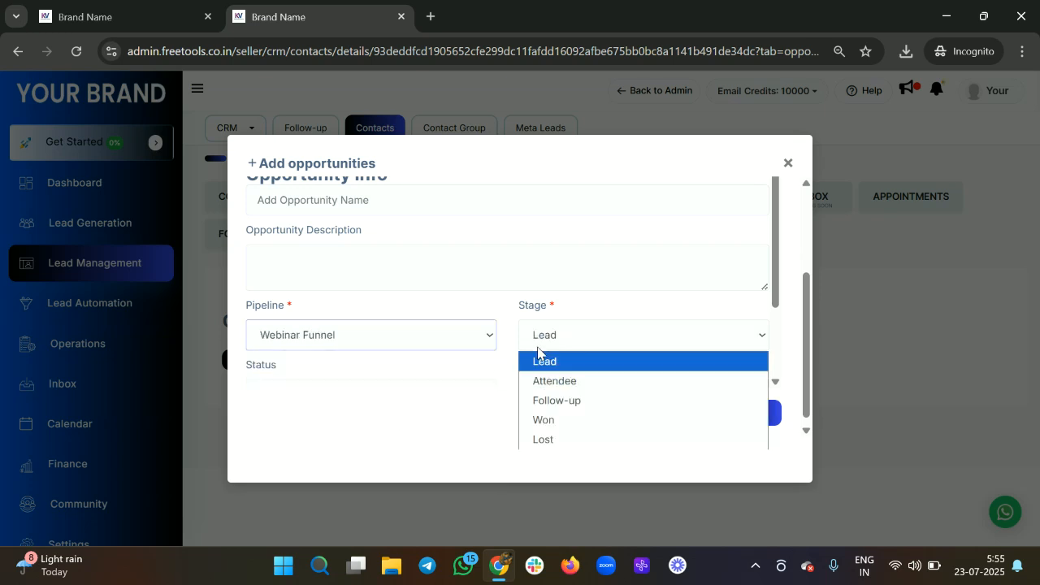
click(552, 407)
Step: Name the opportunity 'testr 2' and submit it
click(743, 413)
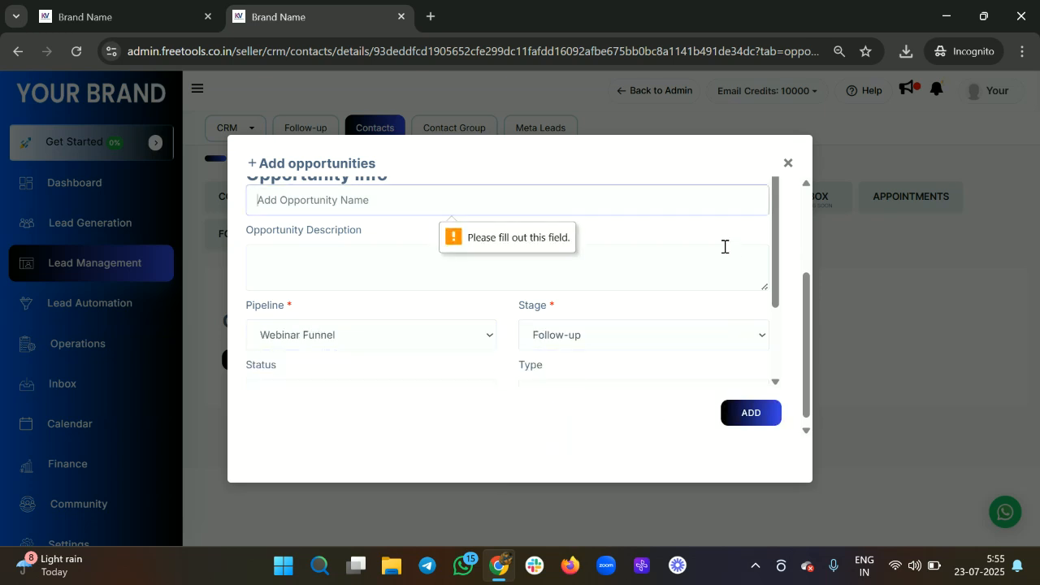
text(ytest)
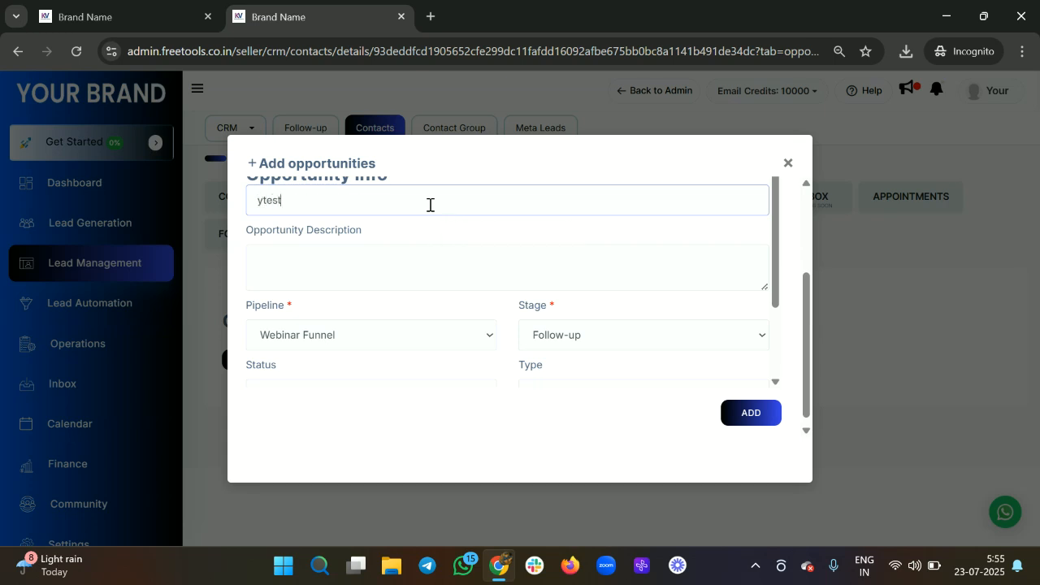
key(BackSpace)
text(tst)
key(Return)
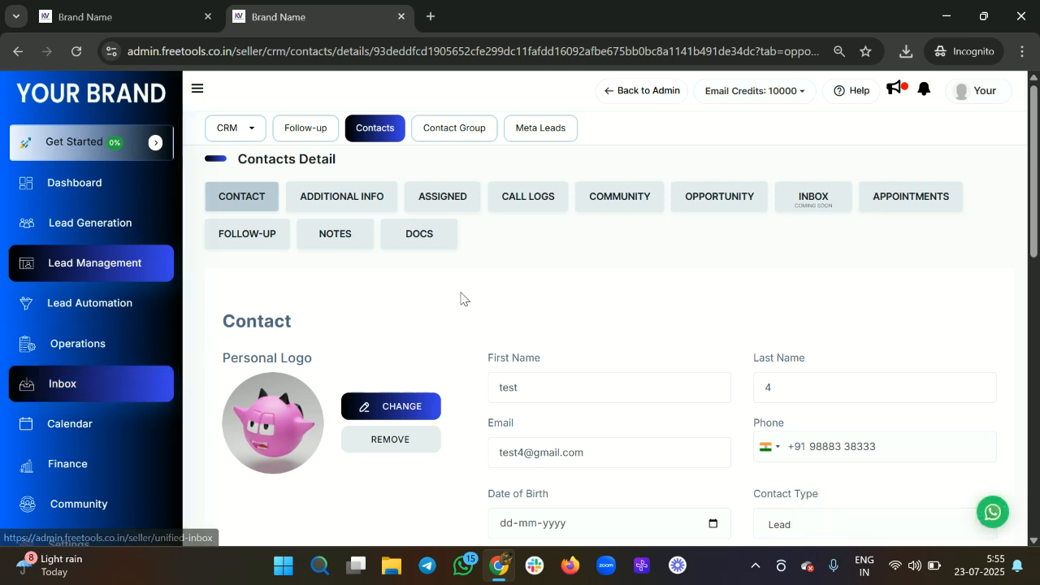
Step: Browse test 4's Appointments, Follow-up and Notes tabs, ending on the empty Docs tab
click(913, 206)
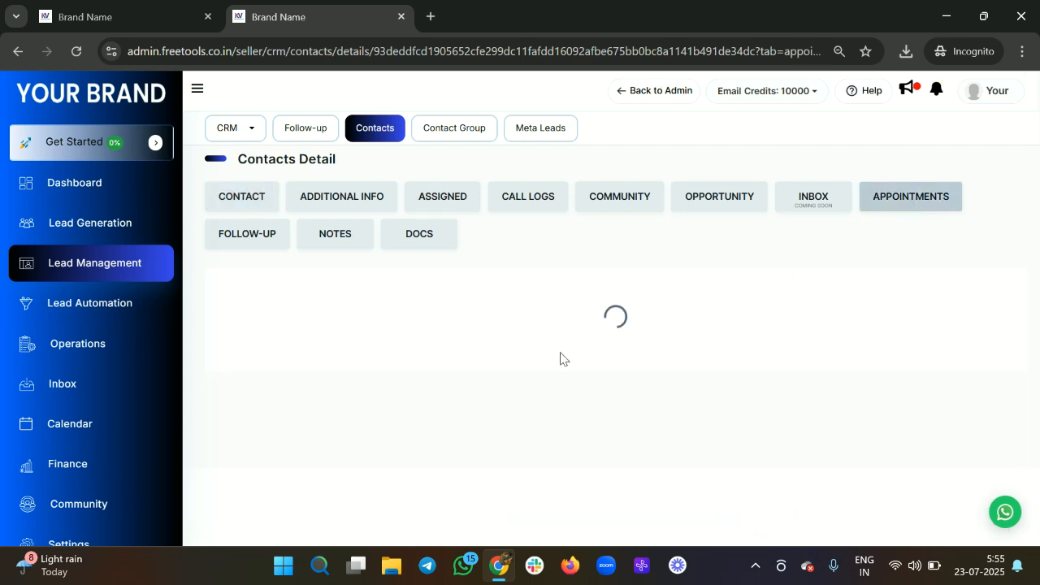
scroll(516, 376, down, 1)
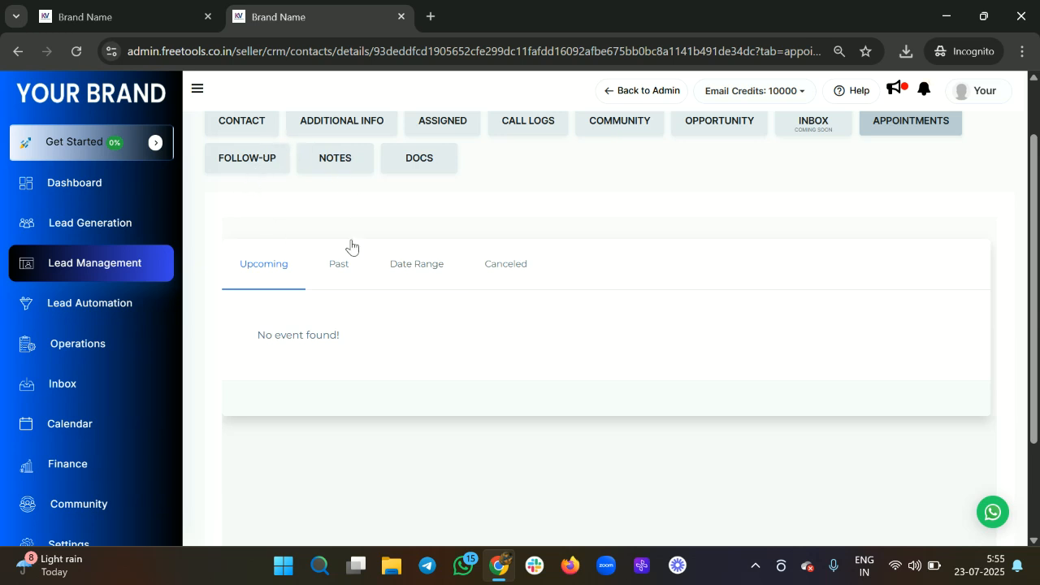
scroll(478, 248, up, 2)
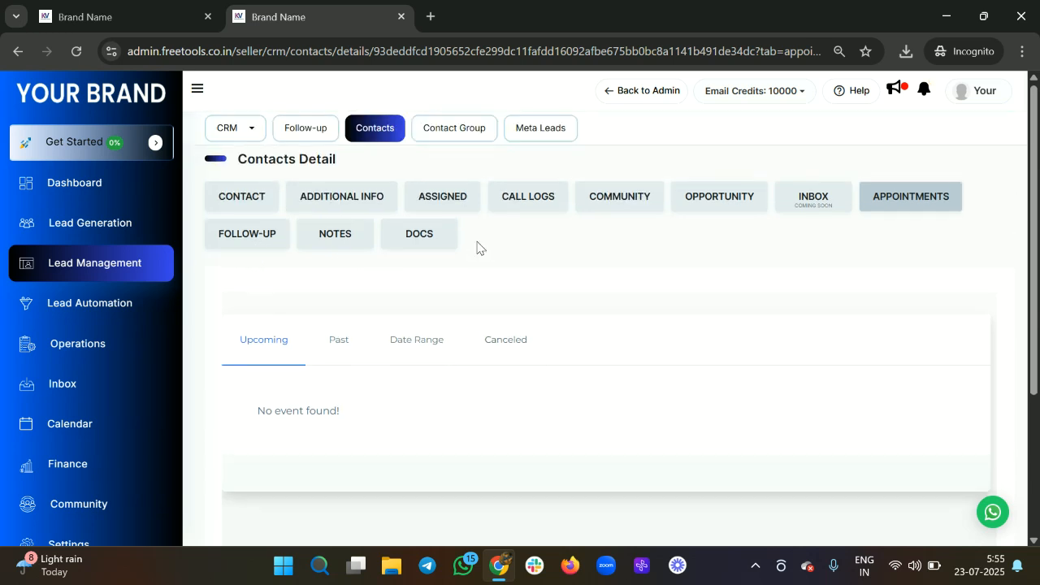
click(278, 250)
scroll(465, 295, down, 1)
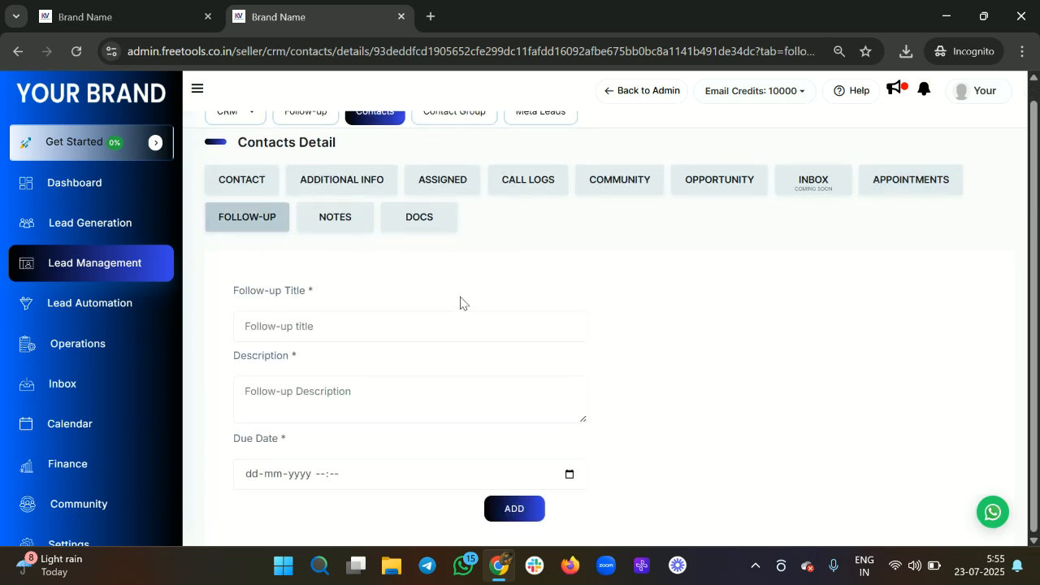
click(332, 220)
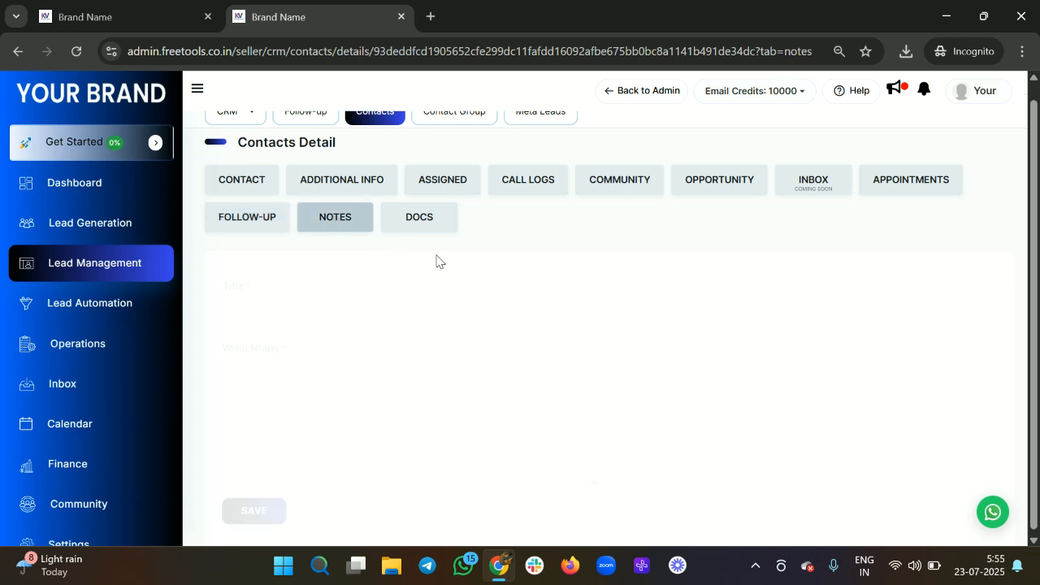
click(419, 218)
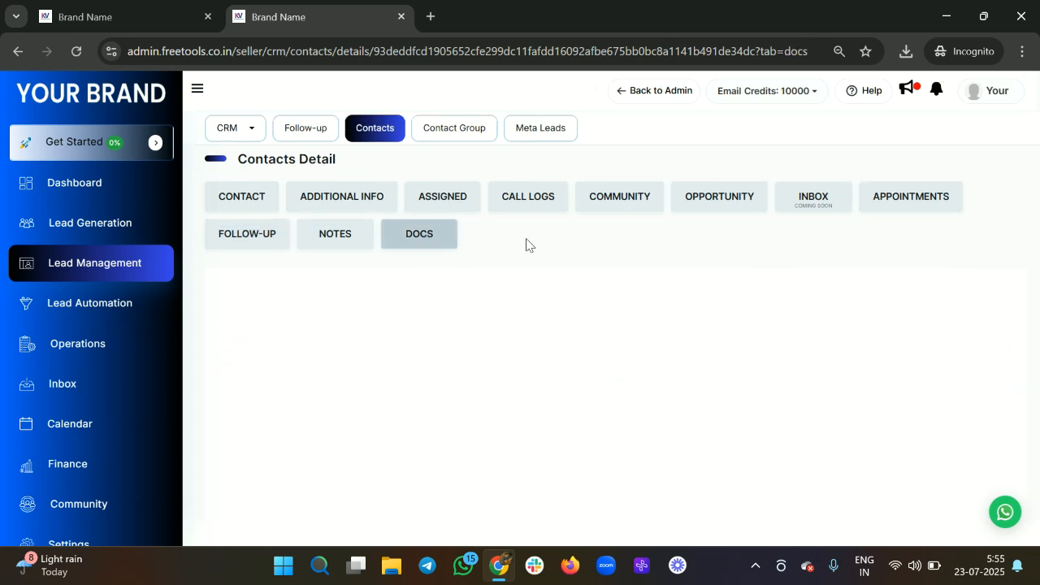
scroll(538, 364, down, 1)
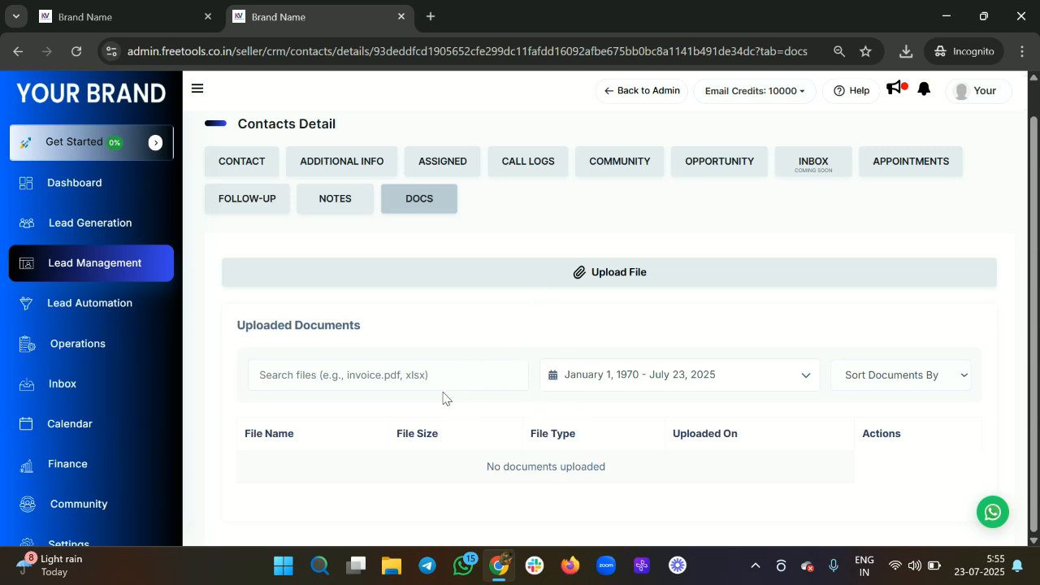
Step: Go back to the 7-contact list and start a blank new contact form
scroll(443, 397, up, 1)
scroll(488, 411, down, 1)
scroll(451, 276, up, 1)
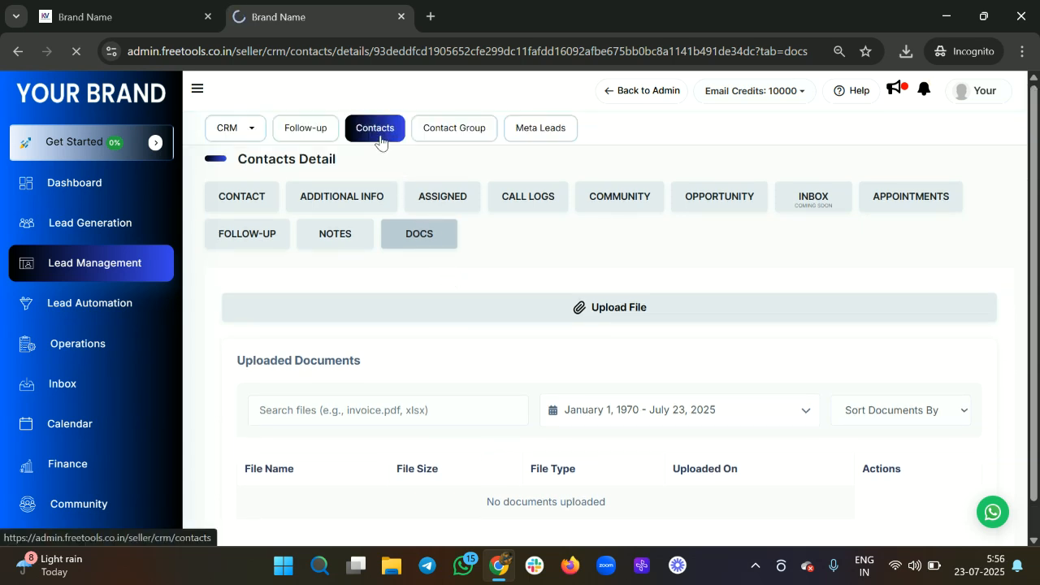
click(379, 130)
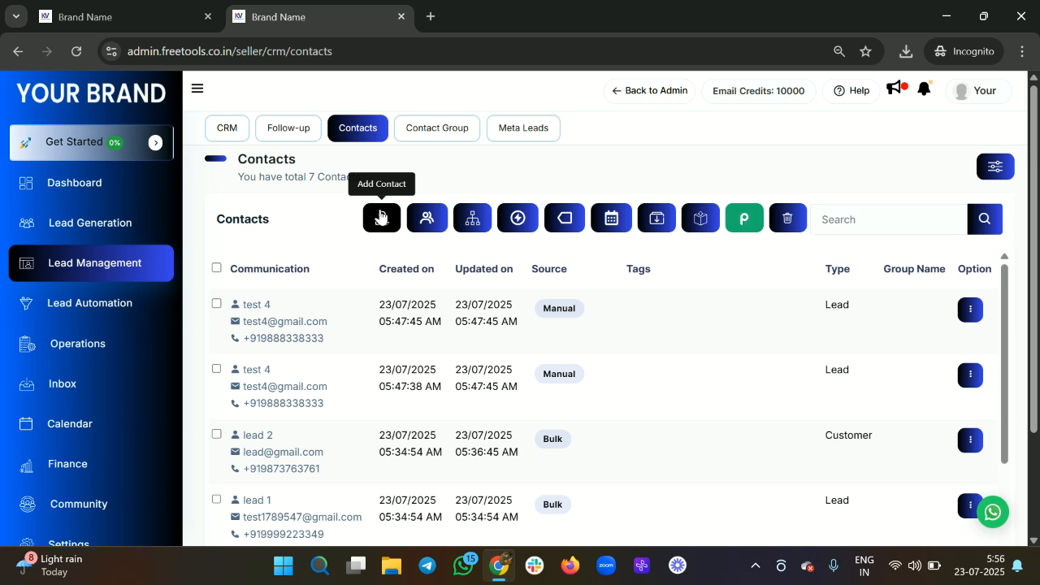
click(380, 217)
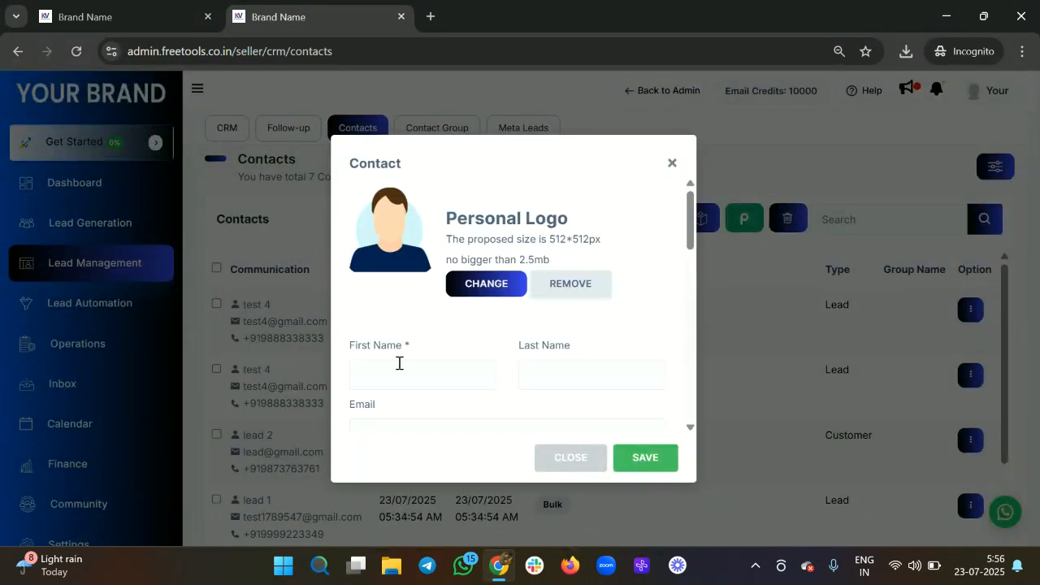
Step: Enter first name 'lead' and last name '5' for the new contact
click(399, 363)
text(lead)
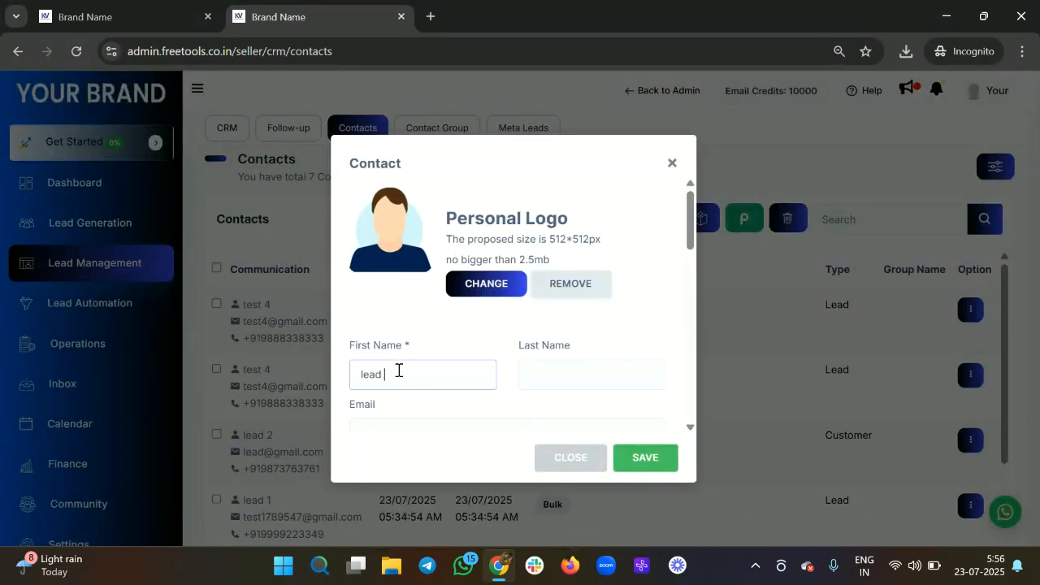
scroll(487, 341, down, 1)
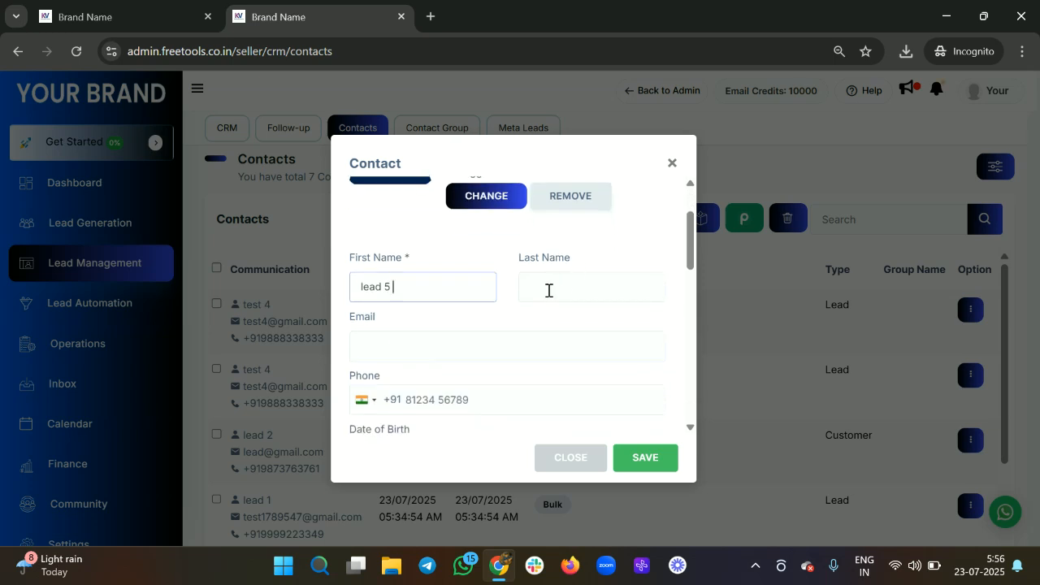
click(548, 290)
text(5)
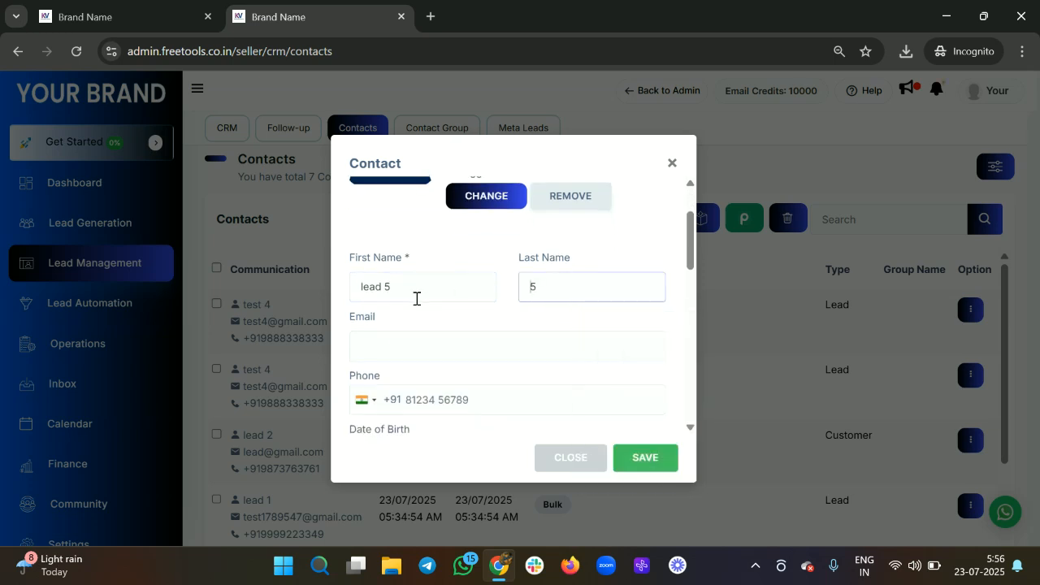
click(411, 296)
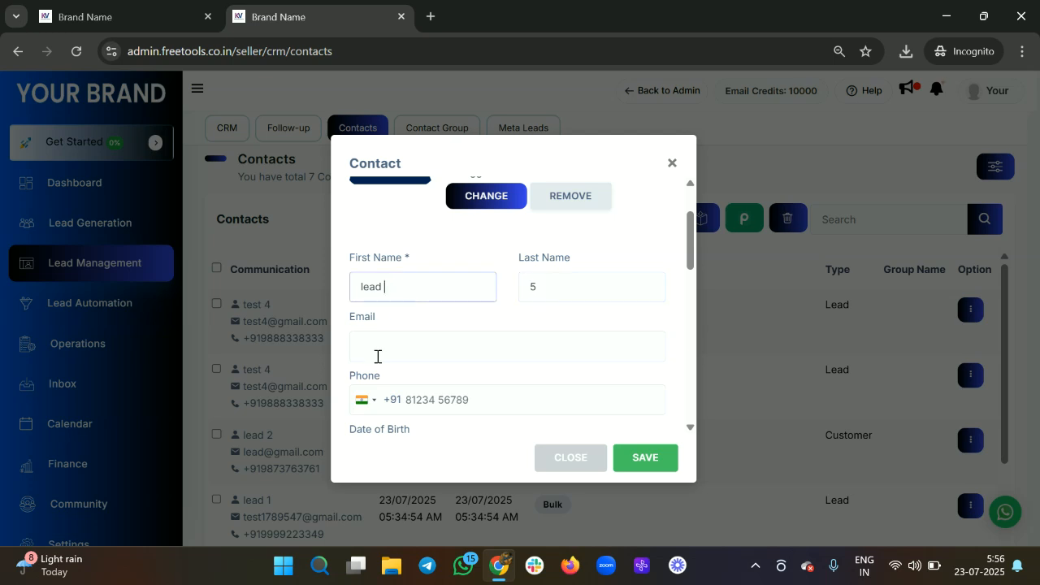
Step: Fill in the contact's e-mail address and phone number
click(374, 352)
text(lae)
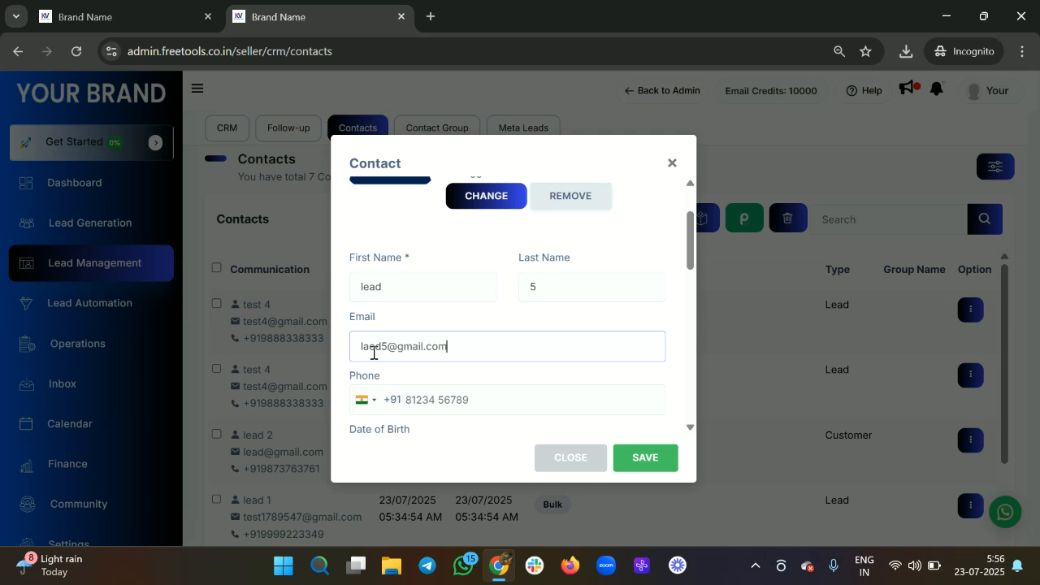
scroll(374, 352, down, 1)
click(455, 363)
text(2)
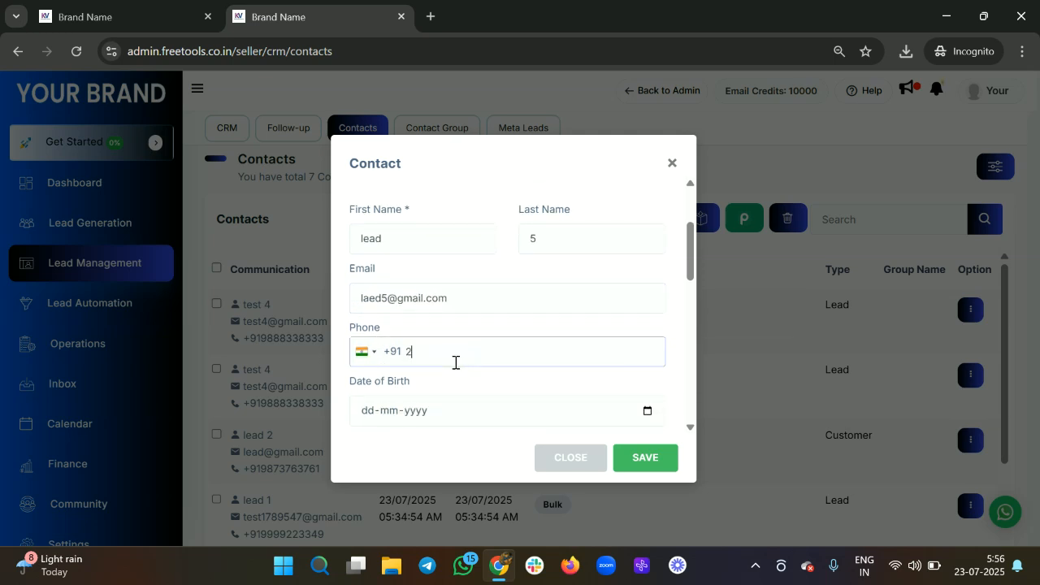
key(BackSpace)
Step: Save the new lead 5 contact and select it in the contacts list
scroll(455, 364, down, 2)
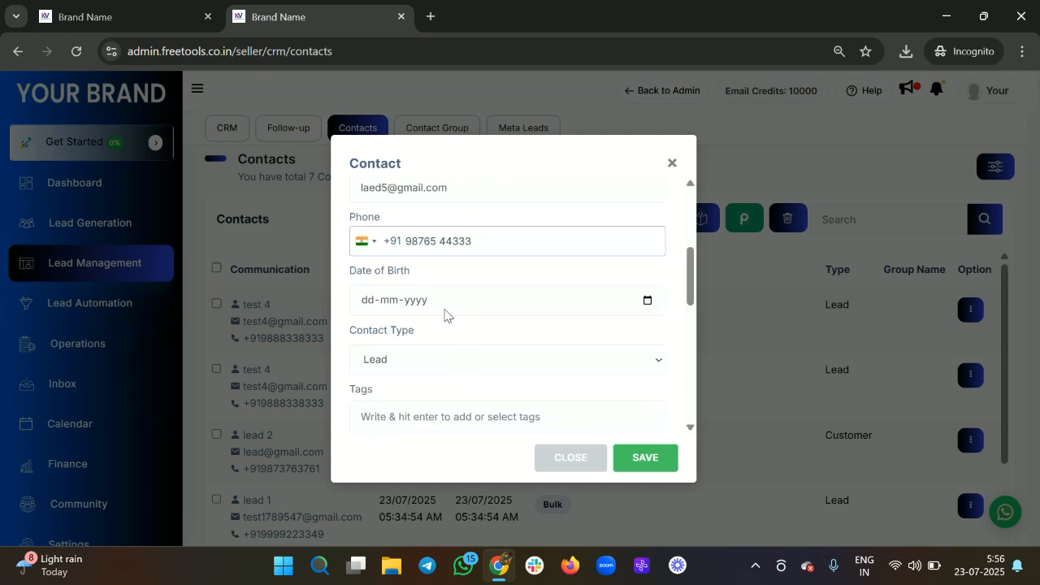
scroll(445, 315, down, 2)
scroll(411, 363, down, 2)
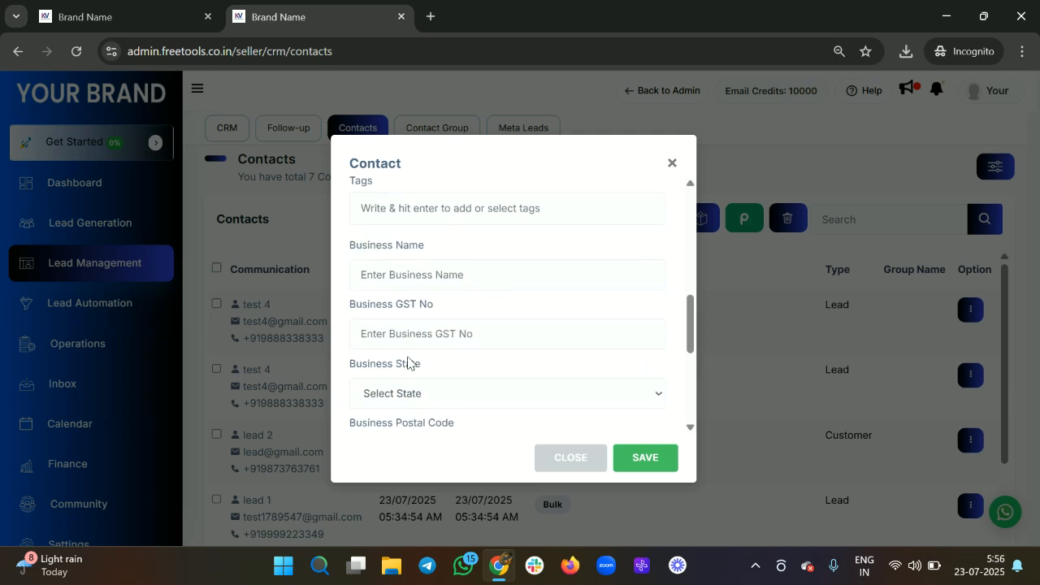
scroll(445, 304, down, 2)
scroll(445, 304, down, 2)
scroll(444, 301, up, 7)
scroll(445, 299, up, 4)
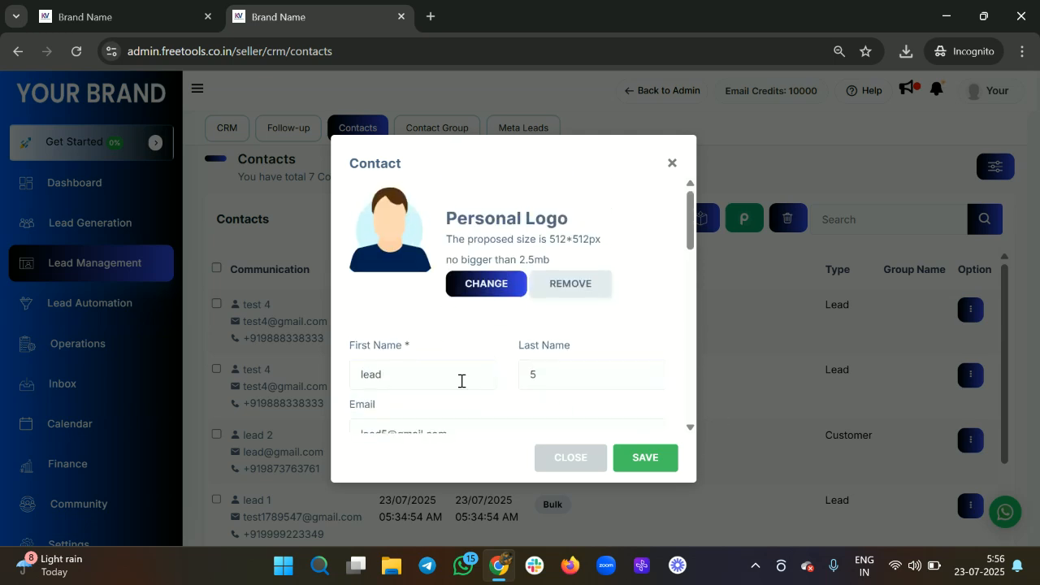
scroll(460, 381, down, 2)
click(645, 460)
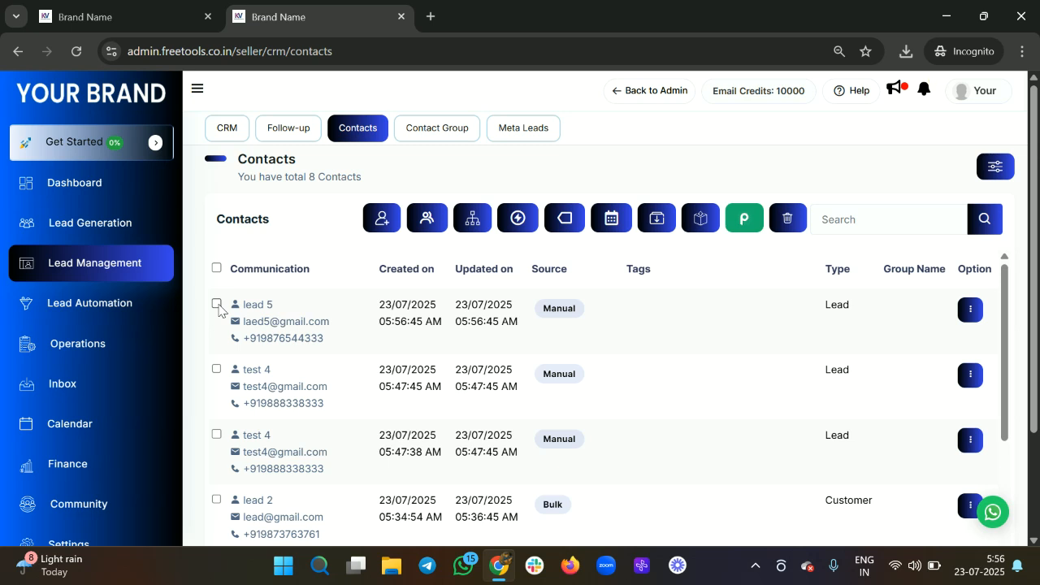
click(217, 305)
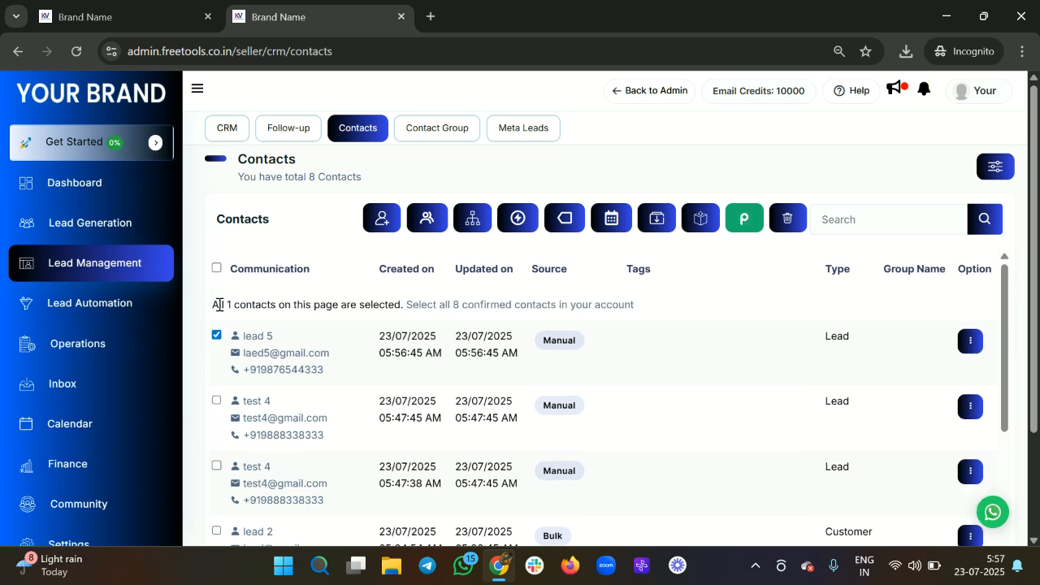
Step: Assign the selected lead 5 contact to pipeline VSL Funnel, stage Lead, and save
click(473, 221)
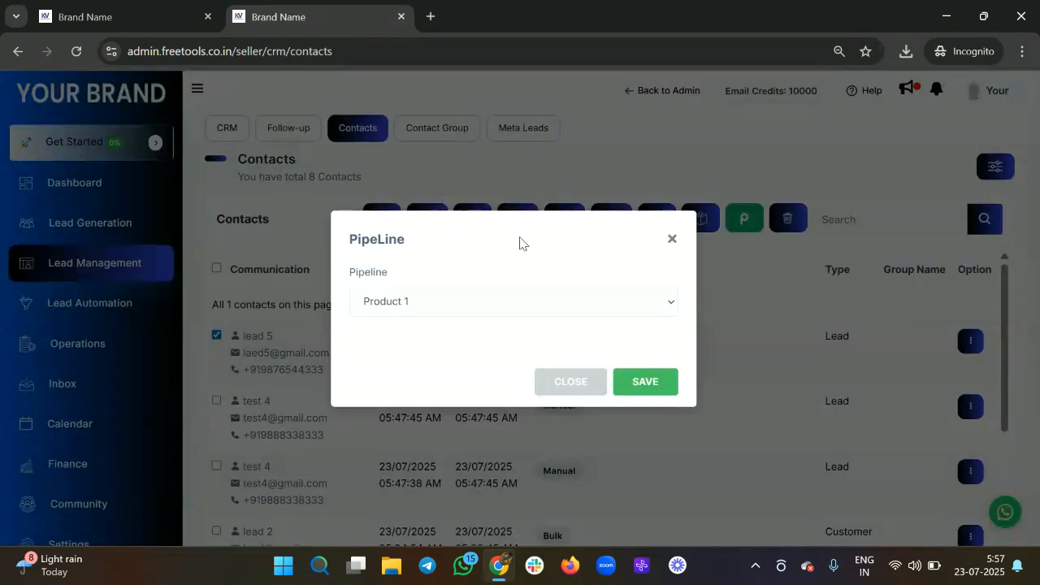
click(416, 307)
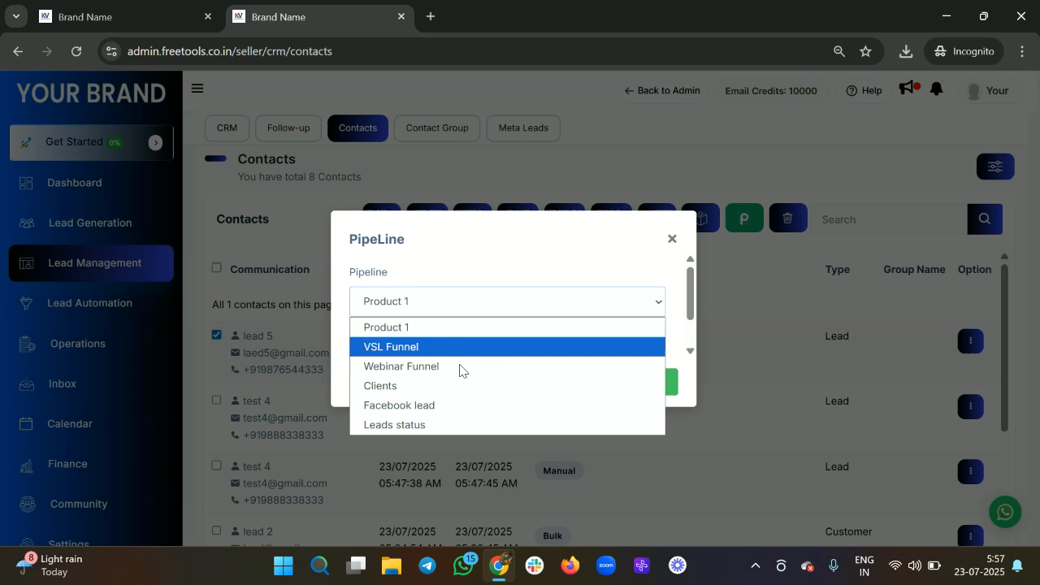
click(434, 355)
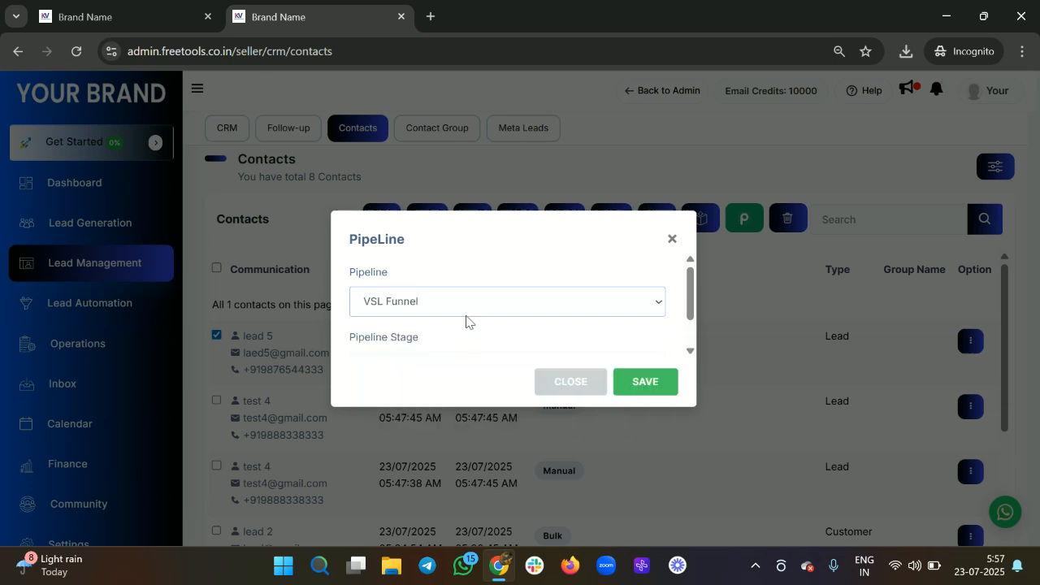
scroll(460, 321, down, 1)
click(434, 327)
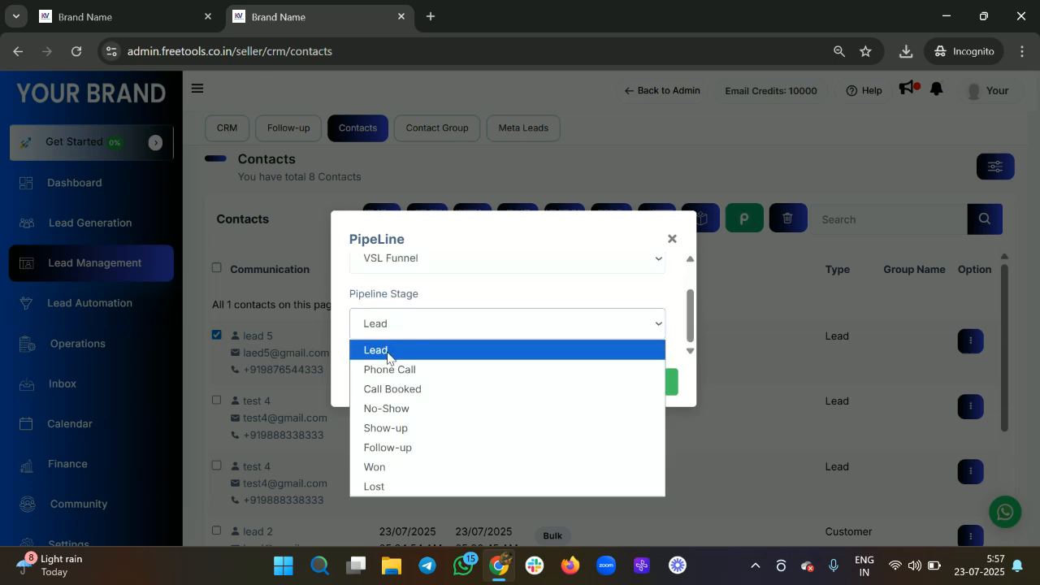
click(387, 350)
click(658, 387)
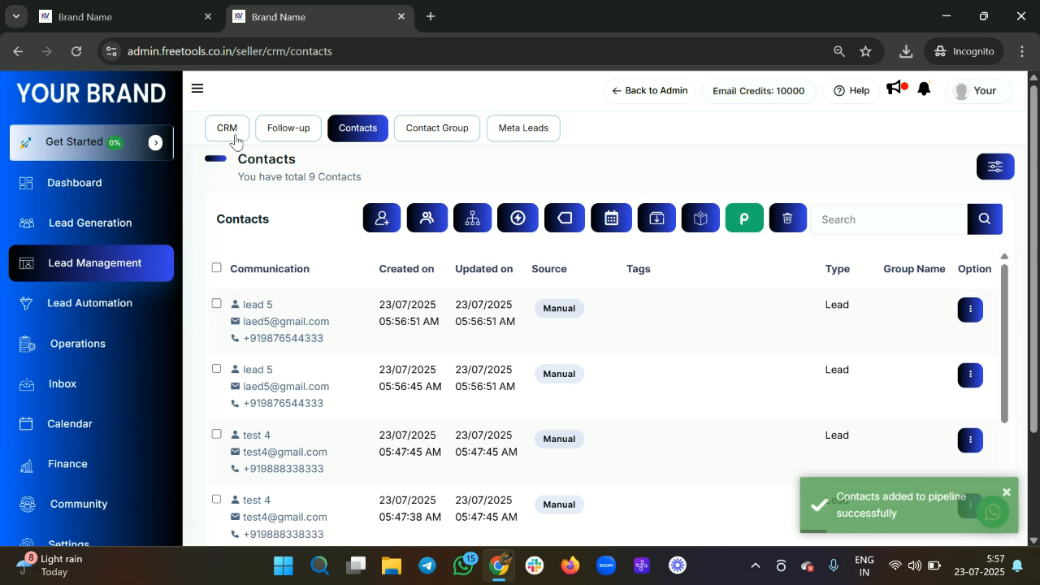
Step: Open the CRM Opportunity page in a new browser tab and switch to it
right_click(234, 139)
click(230, 134)
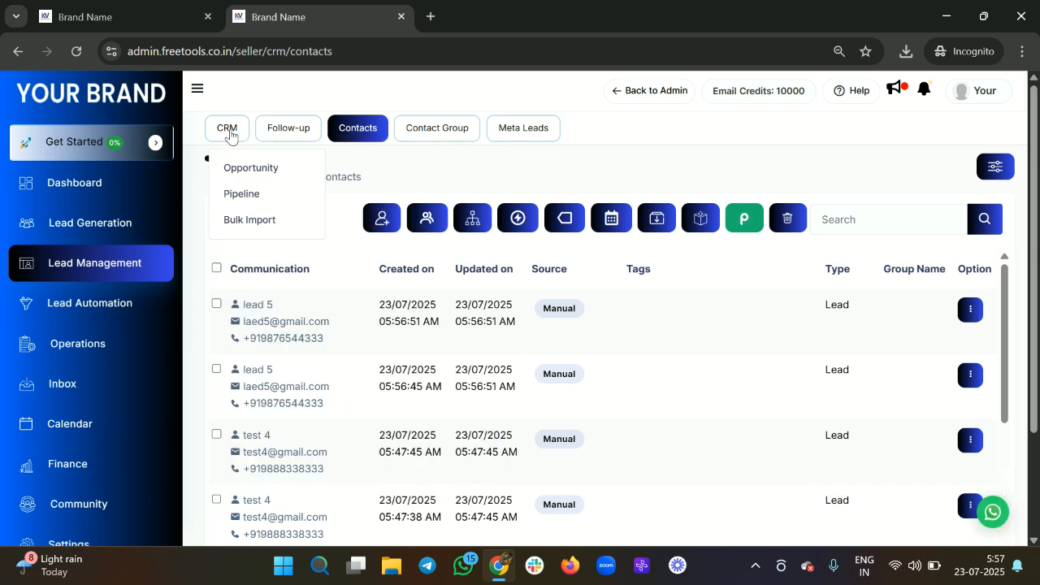
right_click(242, 169)
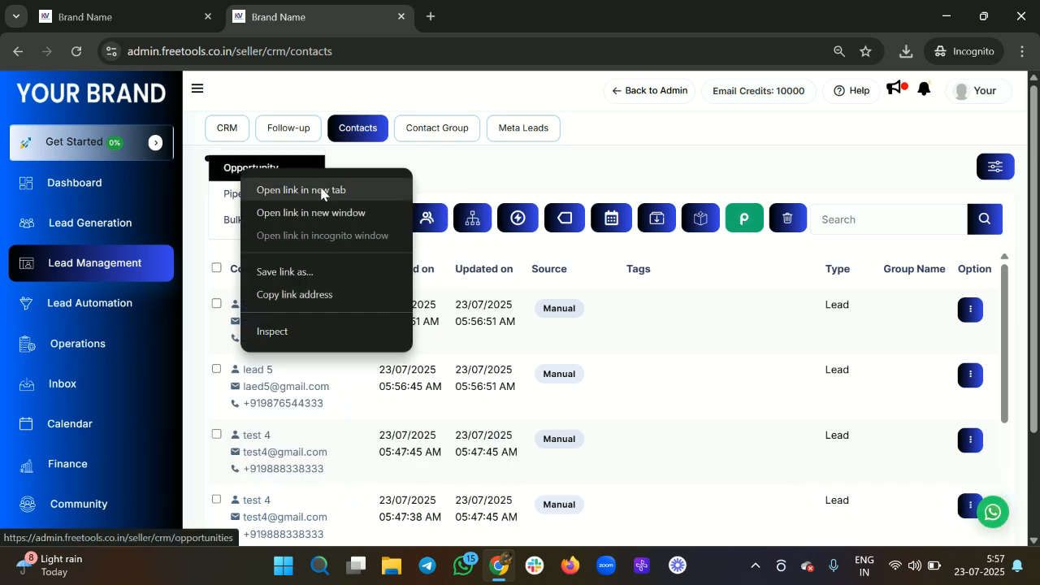
click(321, 192)
click(499, 17)
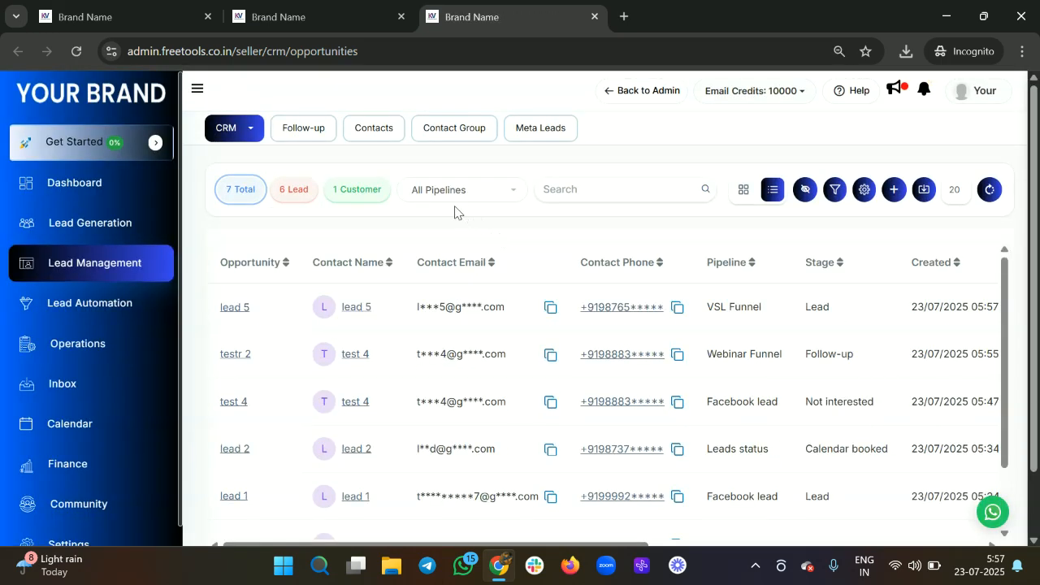
Step: Filter opportunities to the VSL Funnel pipeline and show them as a stage board
click(465, 194)
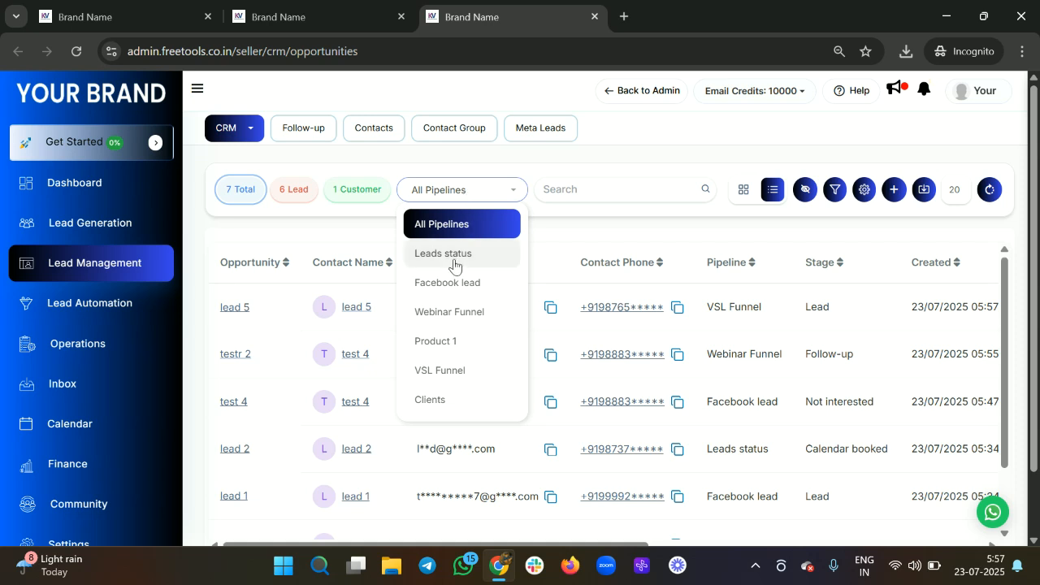
click(448, 371)
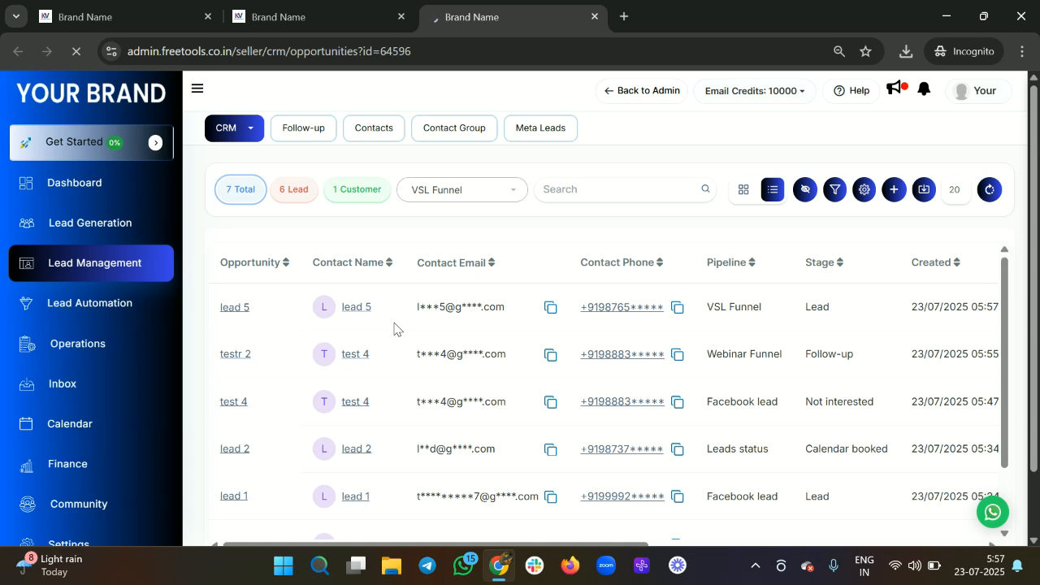
scroll(394, 328, down, 1)
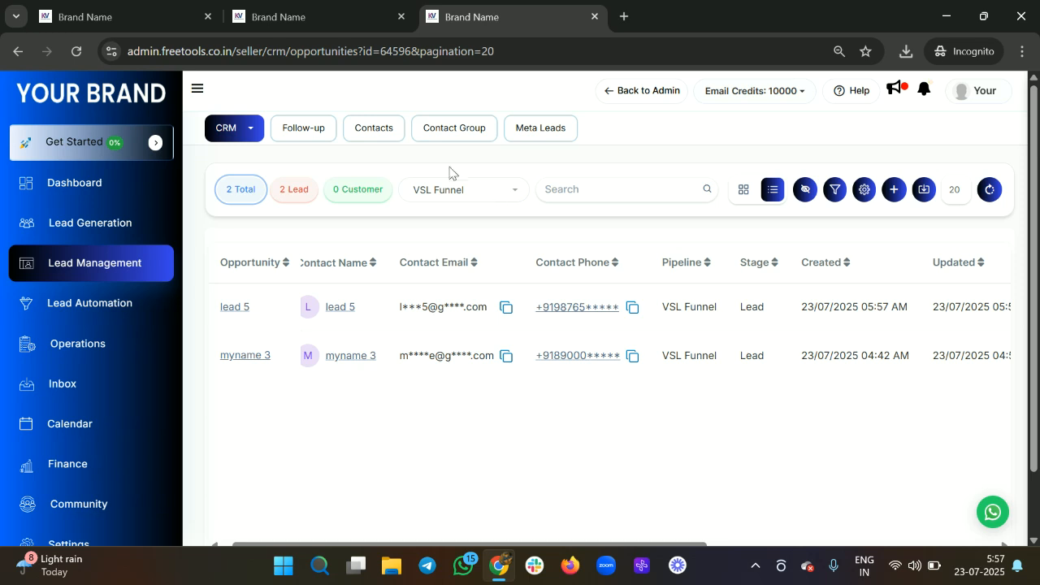
click(746, 191)
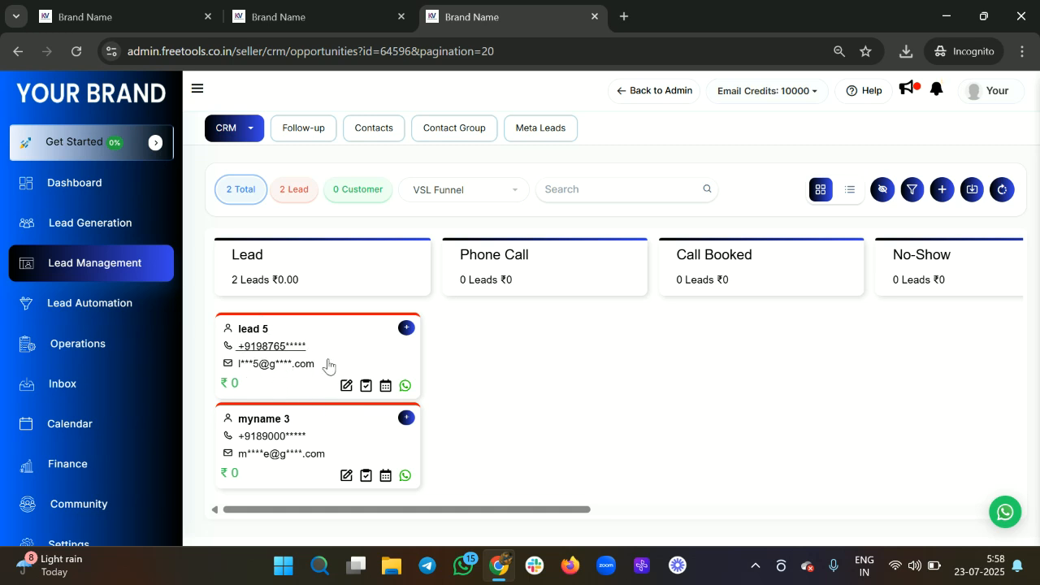
Step: Move the lead 5 card from Lead to Phone Call, then Call Booked, and return to Contacts
drag(341, 355, 723, 350)
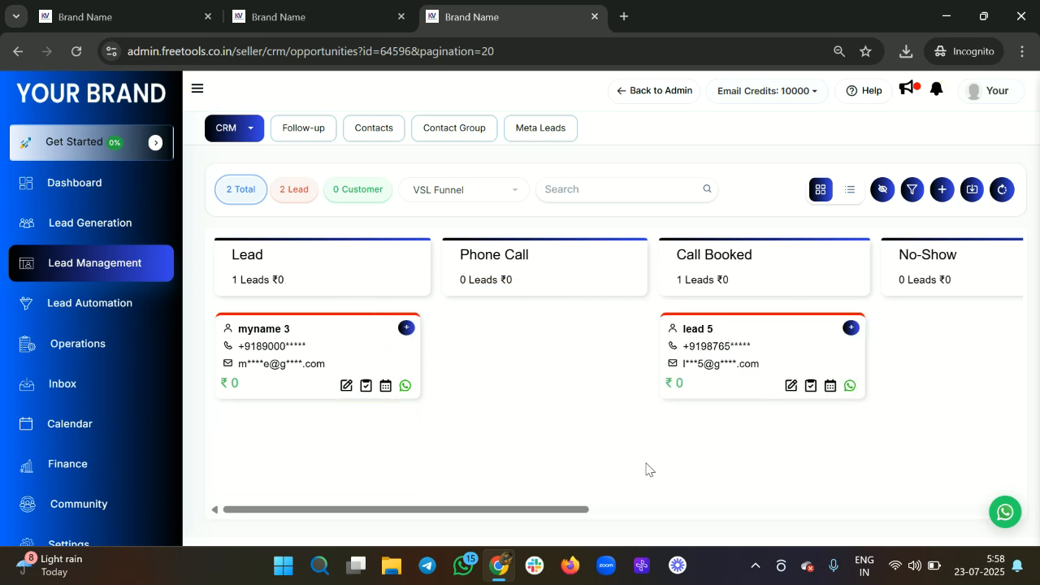
drag(824, 341, 927, 349)
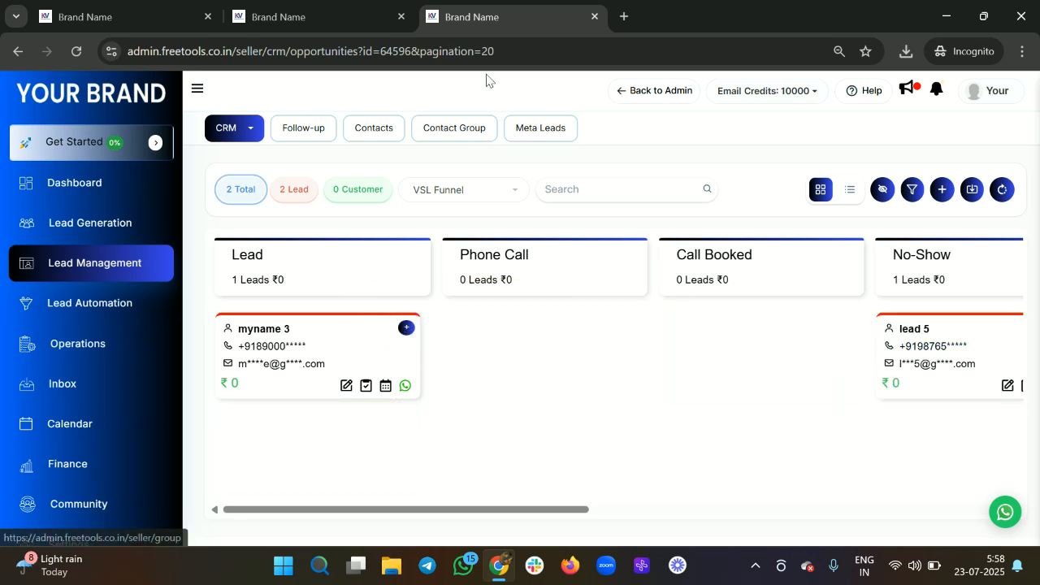
click(352, 15)
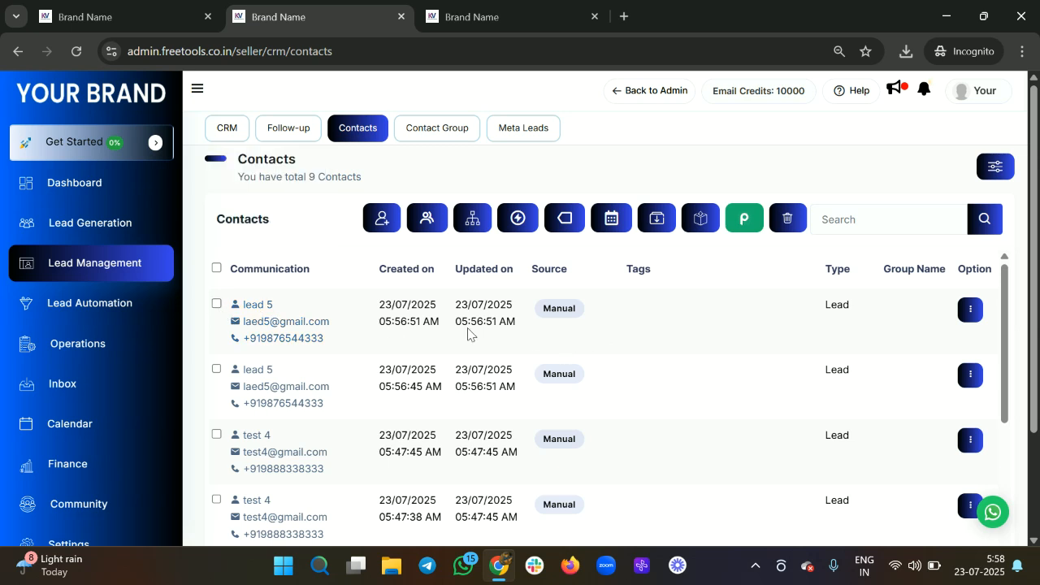
Step: Select both lead 5 contacts and one test 4 contact in the Contacts table
click(217, 304)
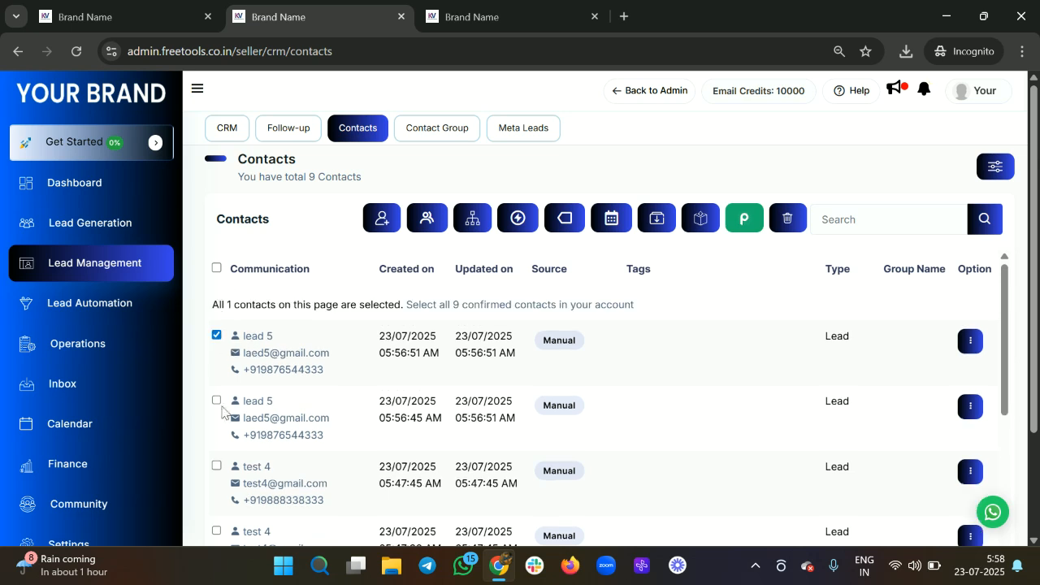
click(216, 400)
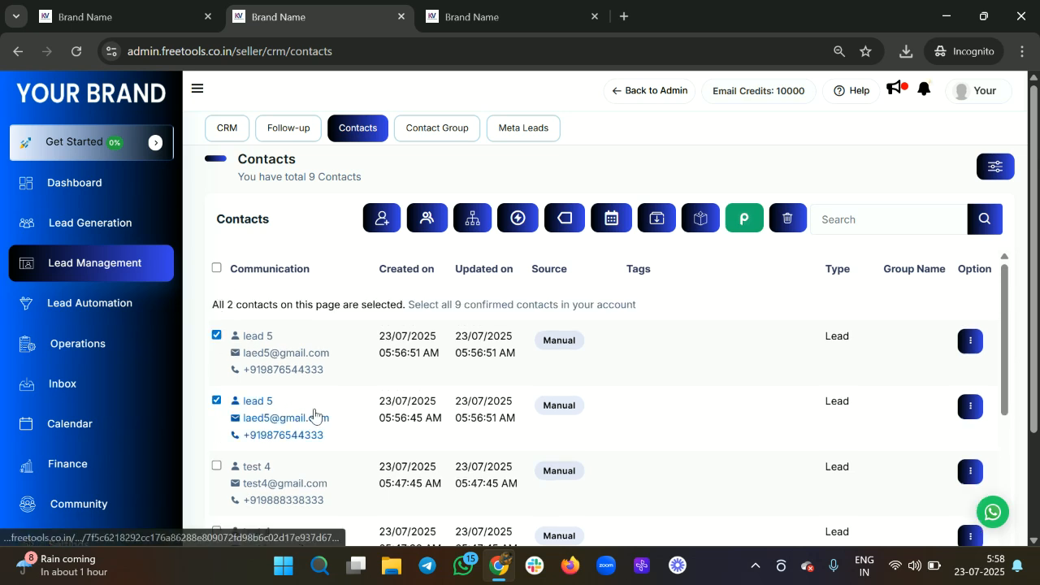
scroll(316, 416, down, 1)
scroll(252, 395, up, 1)
scroll(252, 395, down, 2)
scroll(252, 398, up, 2)
scroll(221, 364, down, 2)
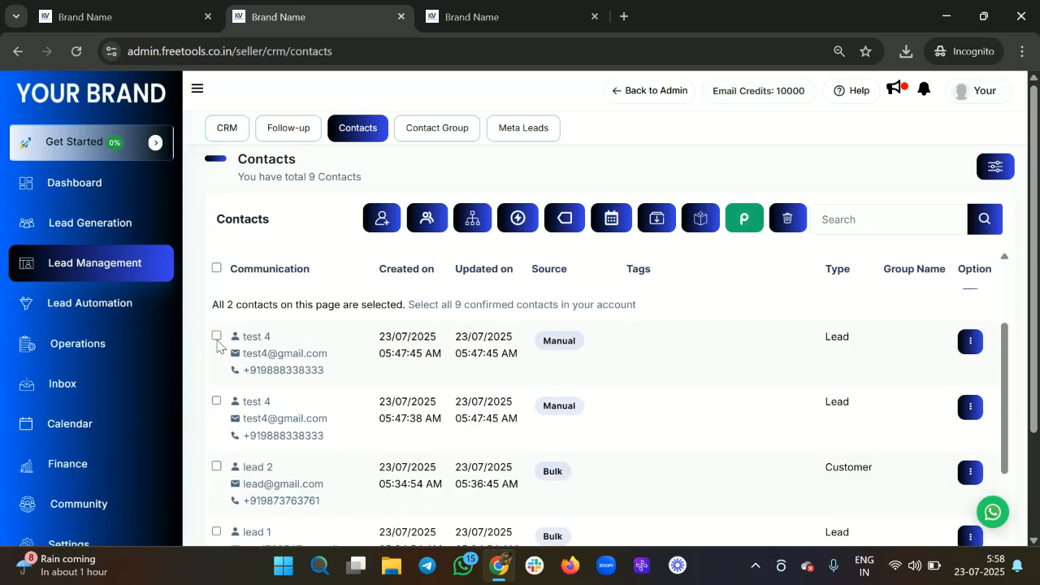
click(216, 336)
scroll(382, 413, up, 2)
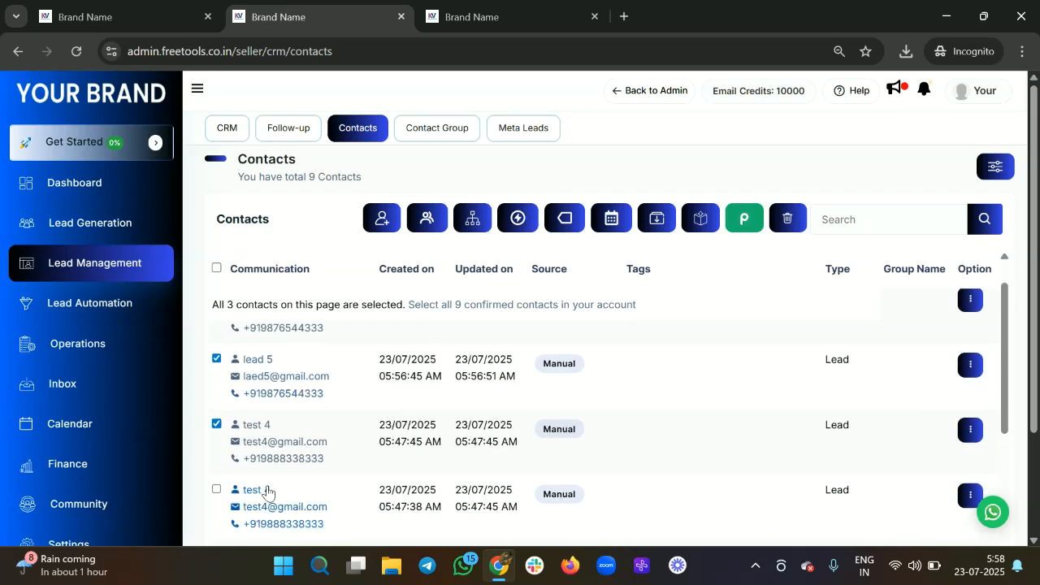
scroll(241, 378, down, 1)
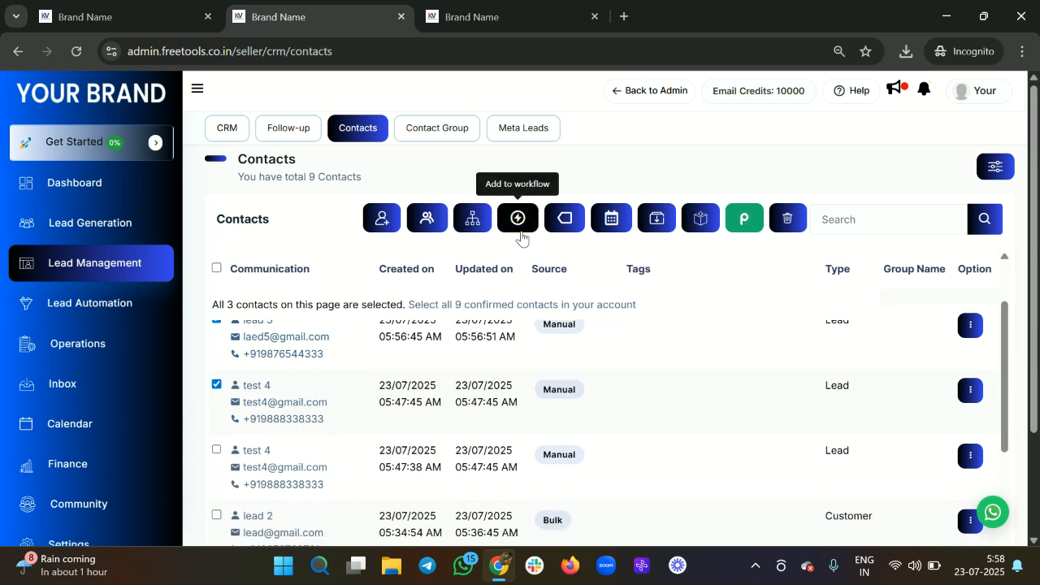
Step: Add the 'Webiste Lead' tag to the three selected contacts
click(552, 227)
click(466, 188)
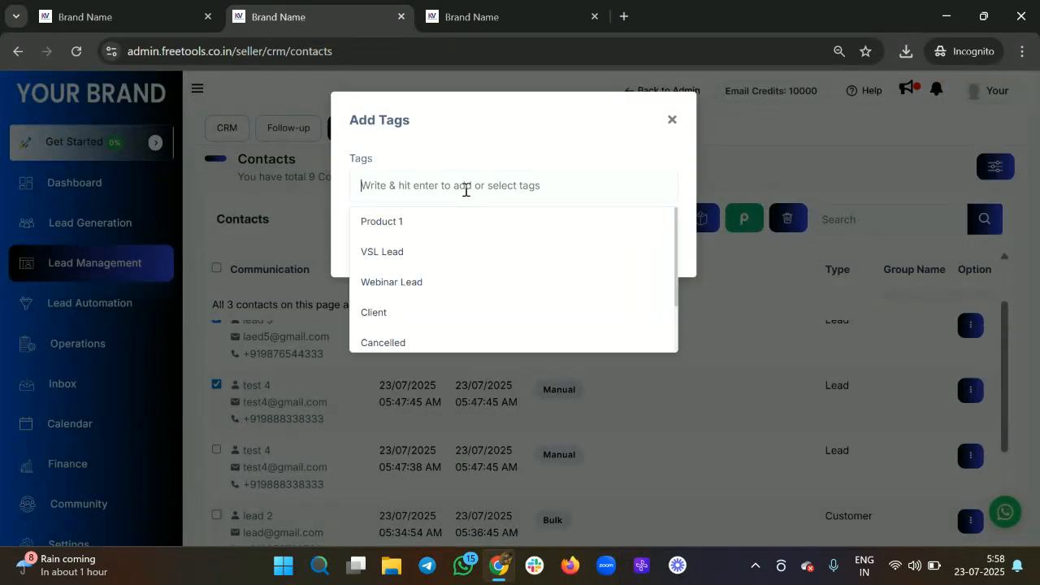
text(We)
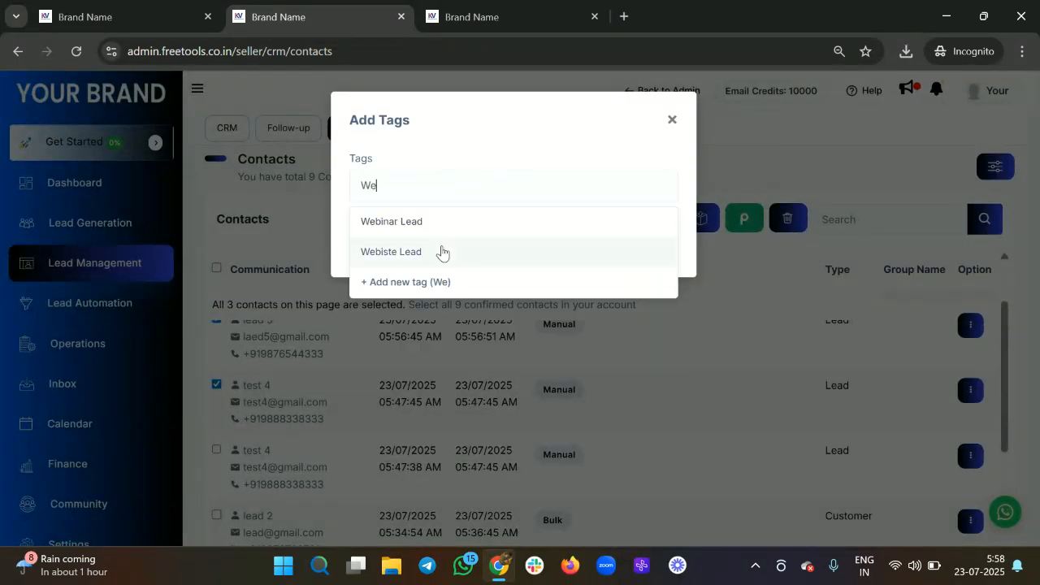
click(441, 253)
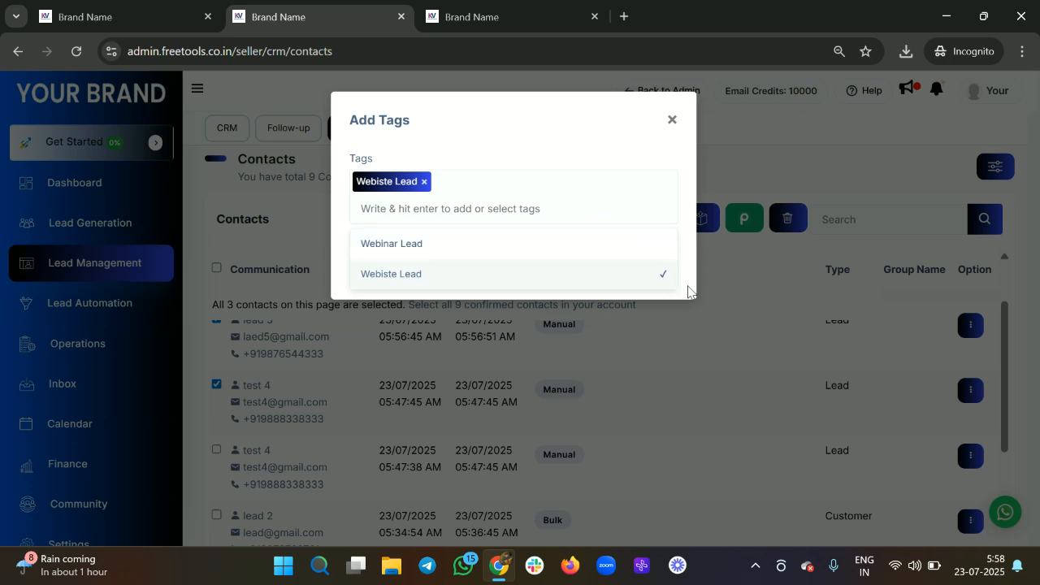
click(658, 276)
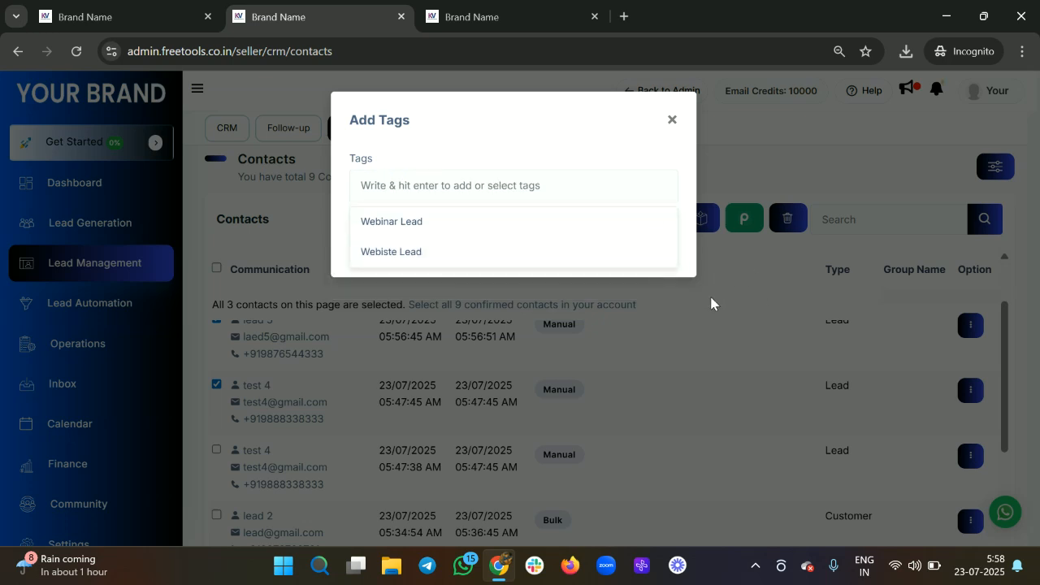
click(549, 253)
click(754, 235)
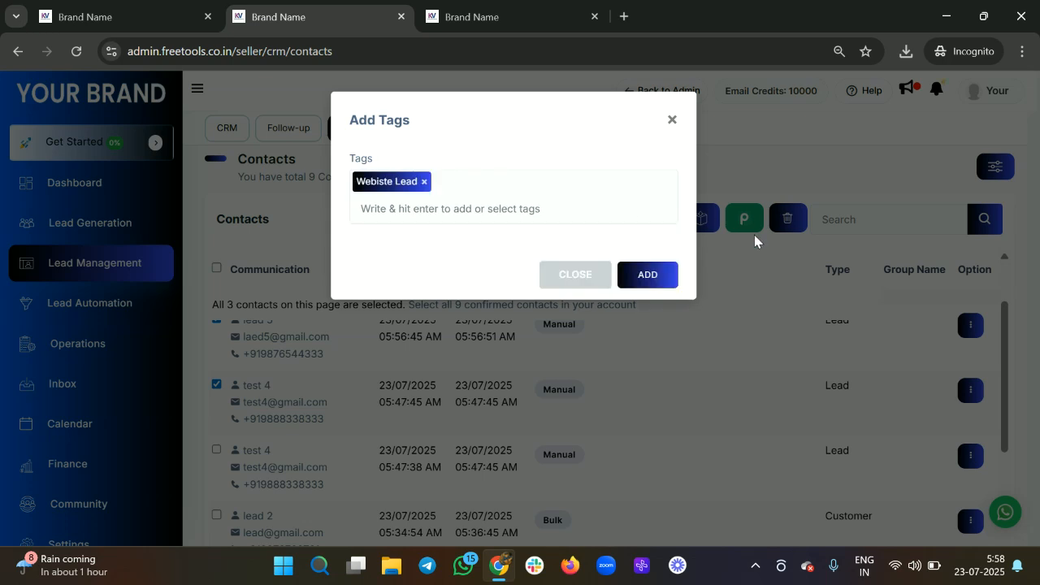
click(640, 285)
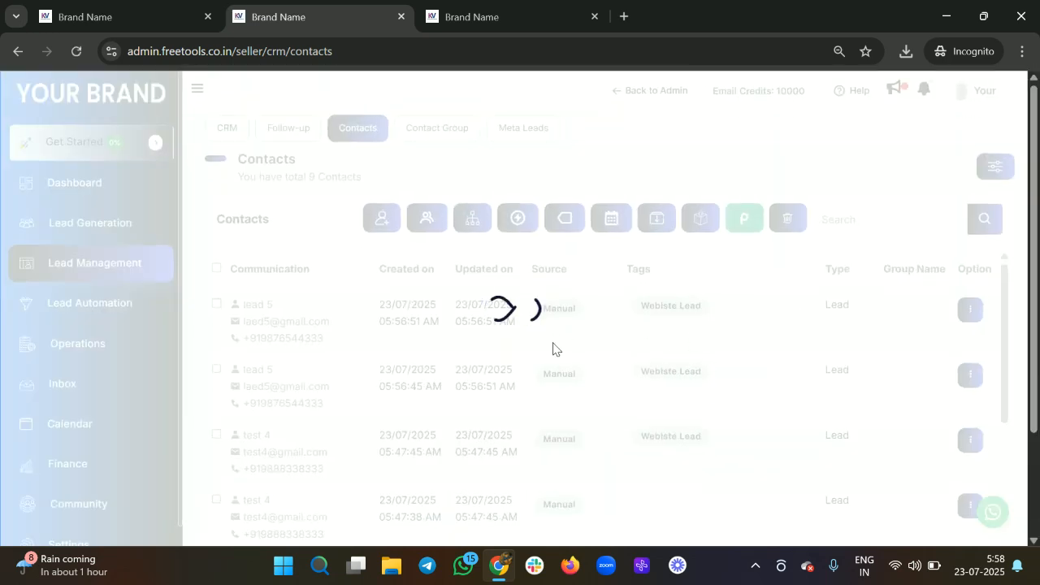
Step: Scroll through the Contacts list to review the Webiste Lead tags on the rows
scroll(718, 402, down, 1)
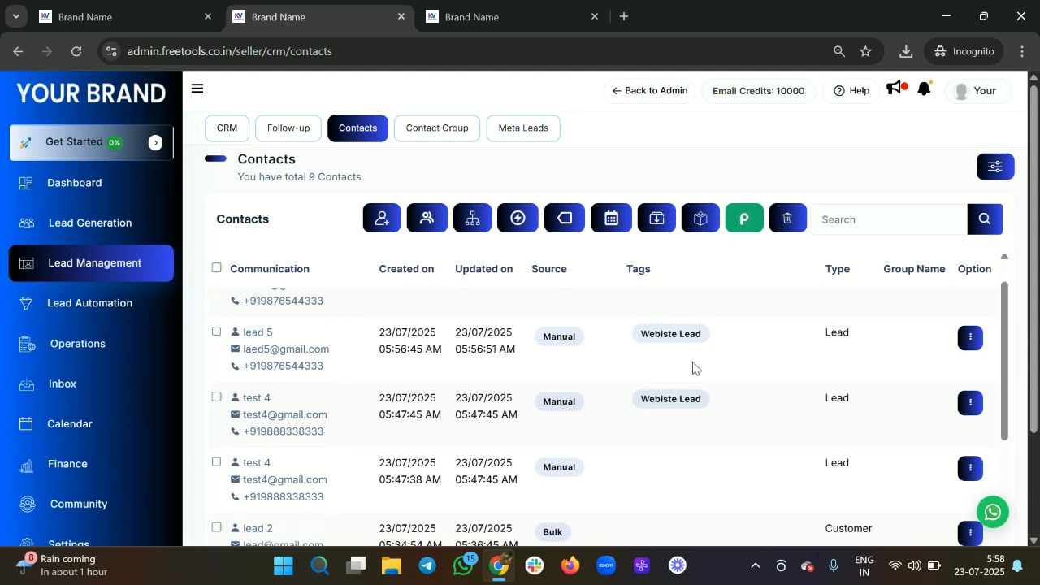
scroll(694, 368, up, 1)
scroll(692, 366, down, 2)
scroll(691, 363, up, 1)
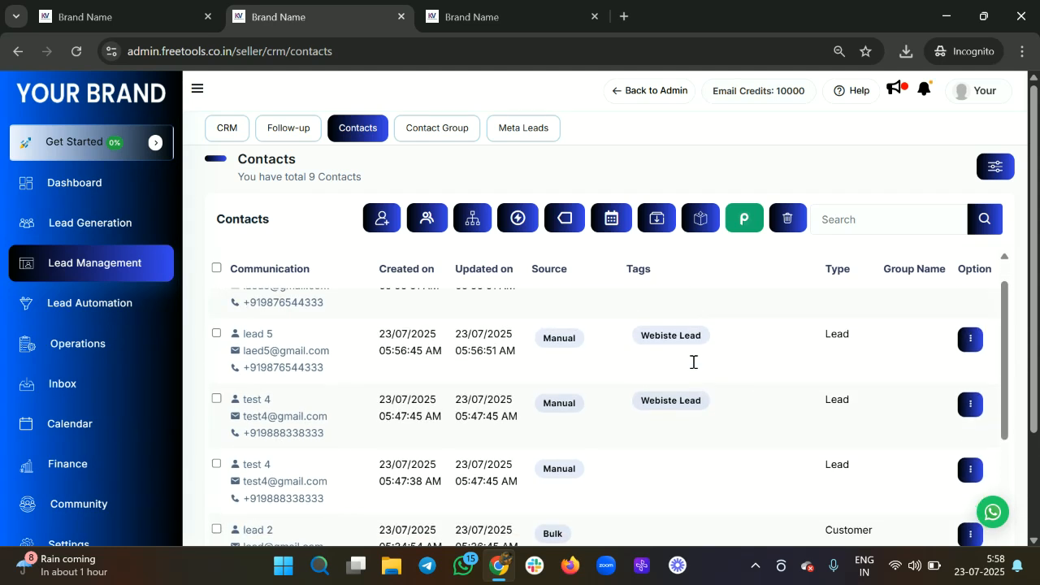
scroll(693, 362, down, 1)
scroll(646, 390, down, 1)
scroll(642, 392, up, 3)
drag(671, 436, 552, 371)
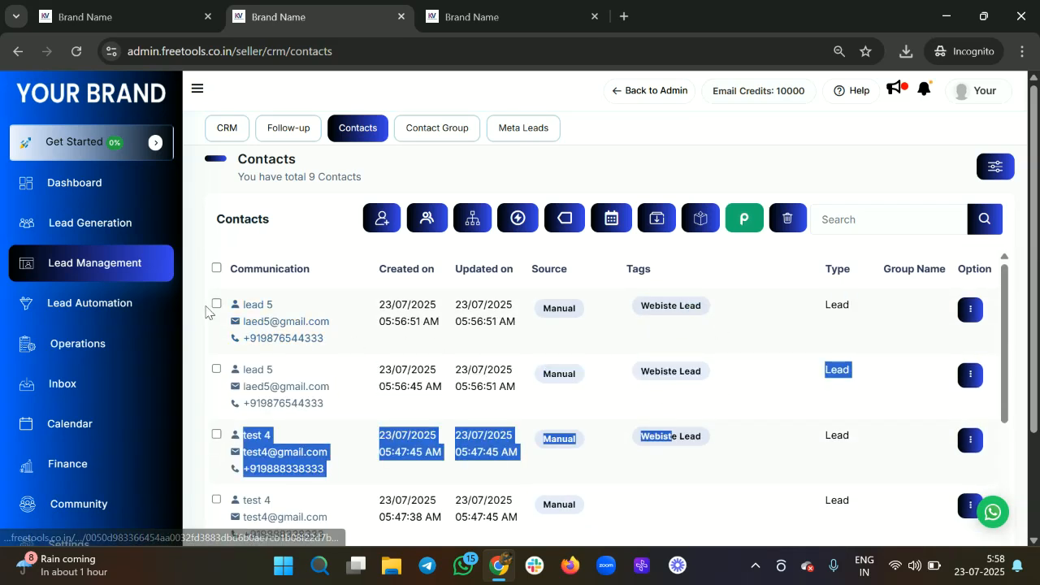
Step: Select the newer lead 5 row and send it to the Webinar Funnel automation workflow
click(552, 353)
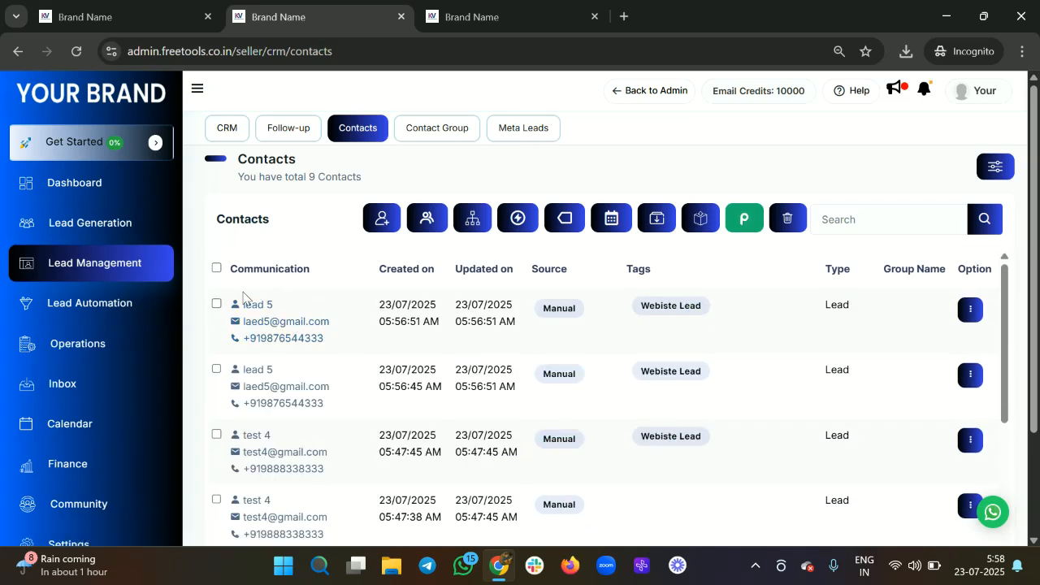
click(217, 304)
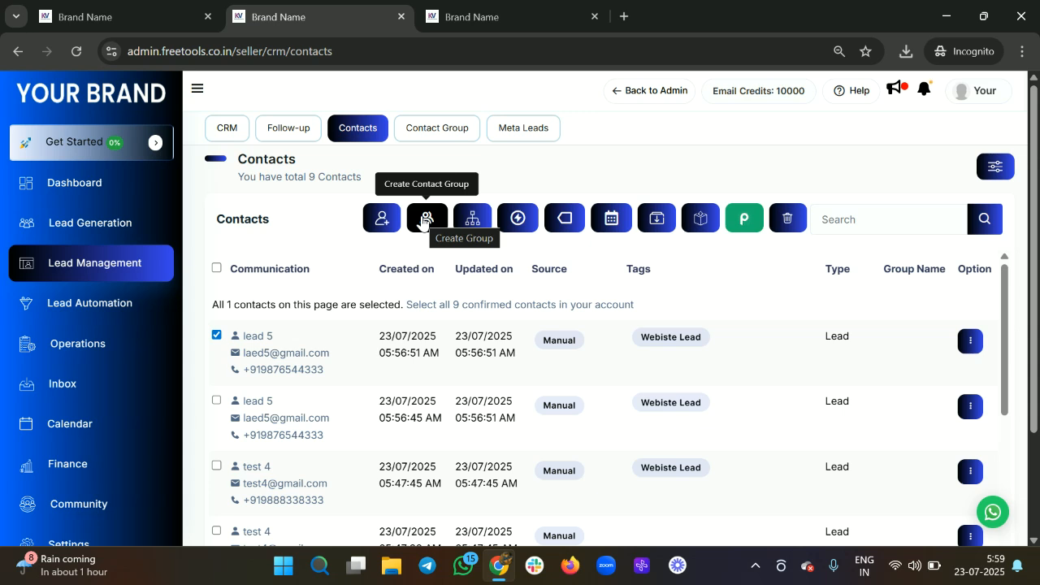
click(517, 220)
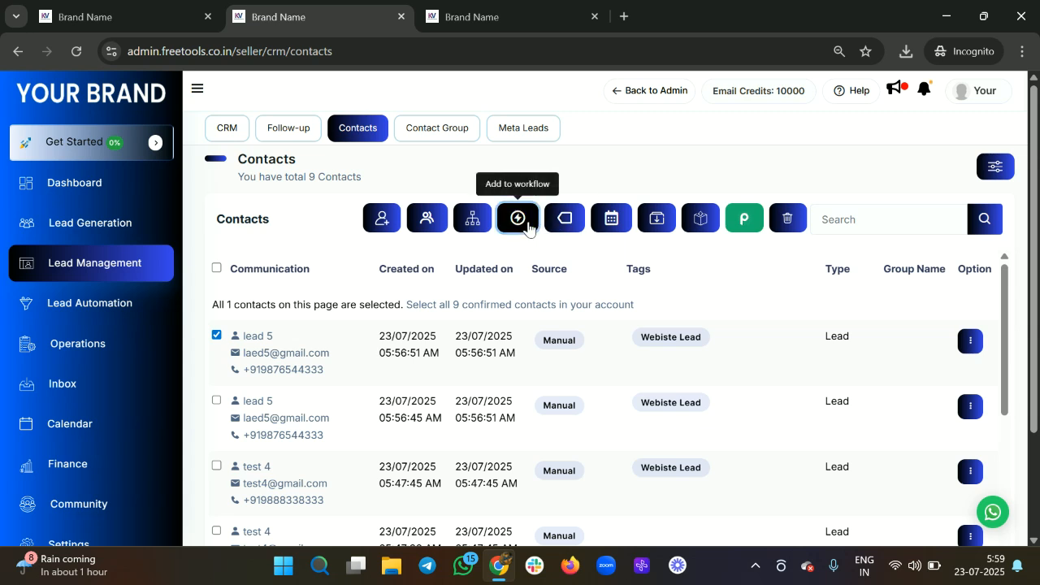
click(452, 231)
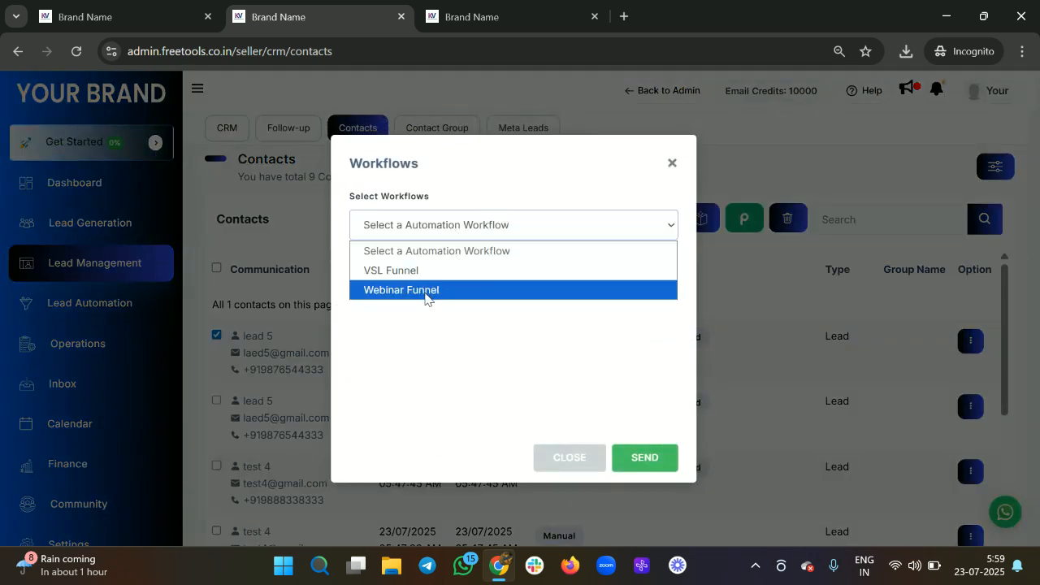
click(425, 292)
click(652, 464)
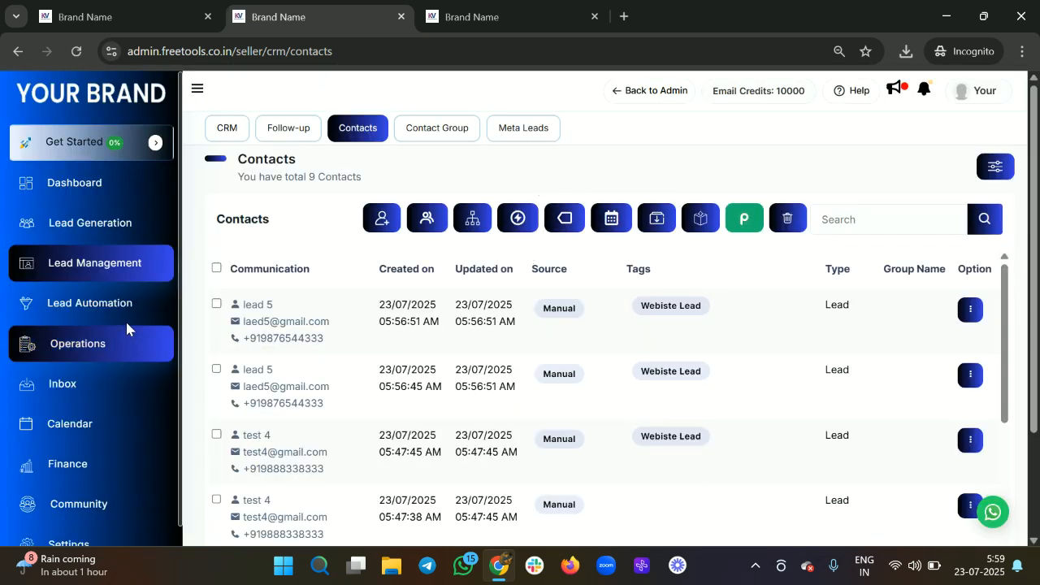
right_click(122, 309)
Step: In a new Lead Automation tab, confirm lead 5 in the Webinar Funnel logs, then return
click(183, 329)
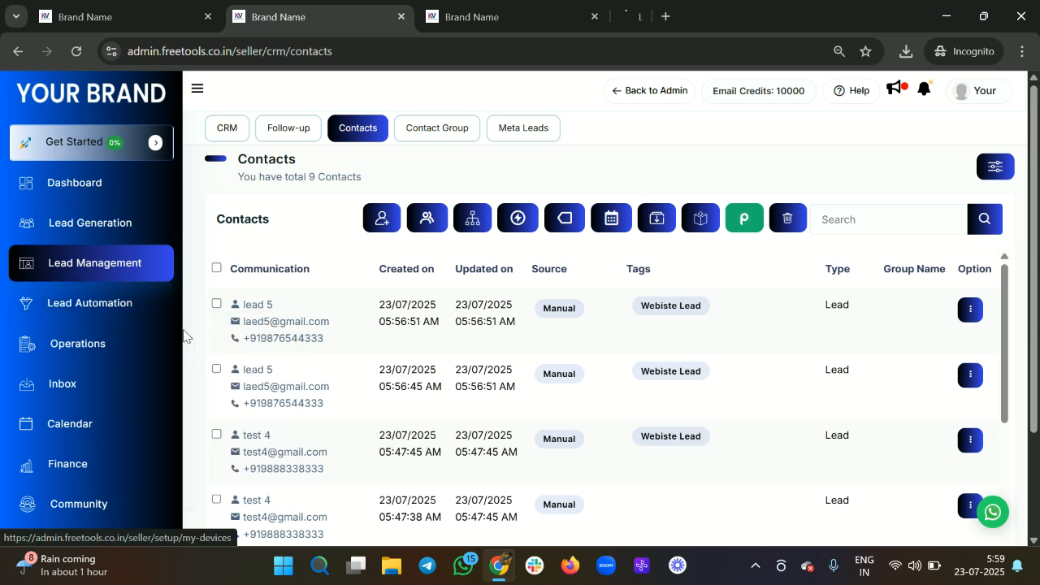
click(667, 14)
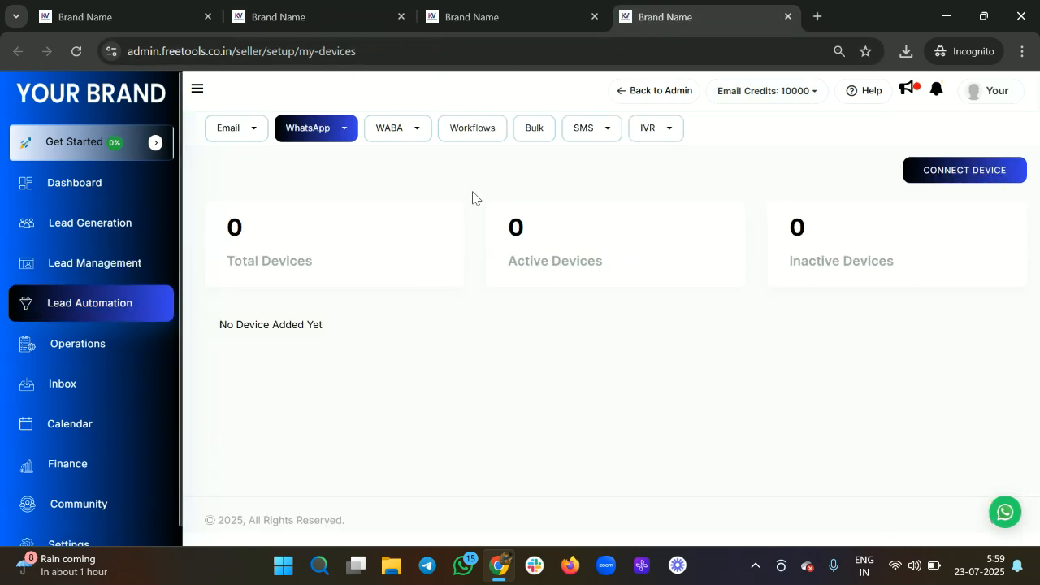
click(494, 132)
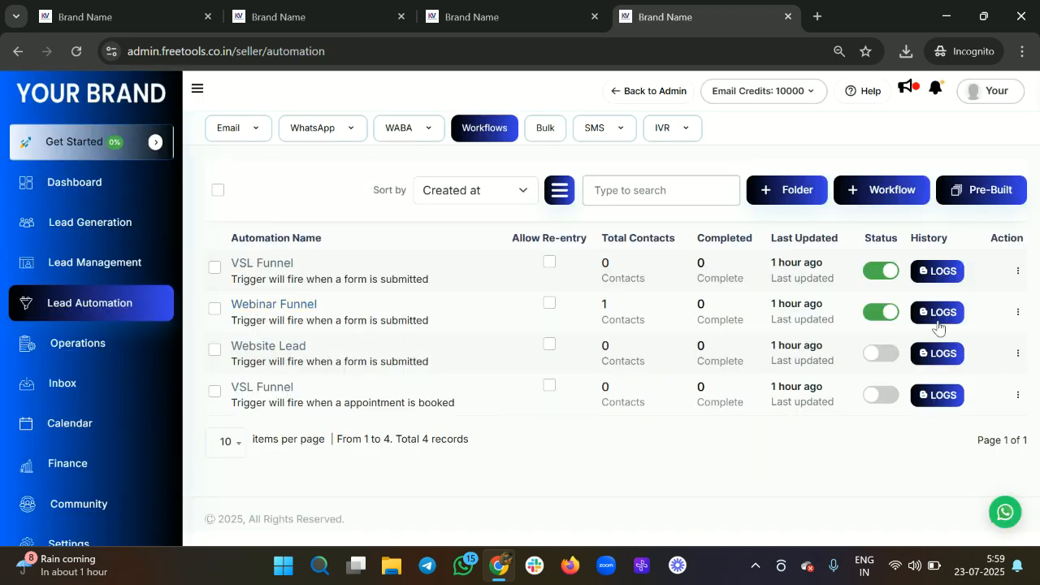
click(932, 312)
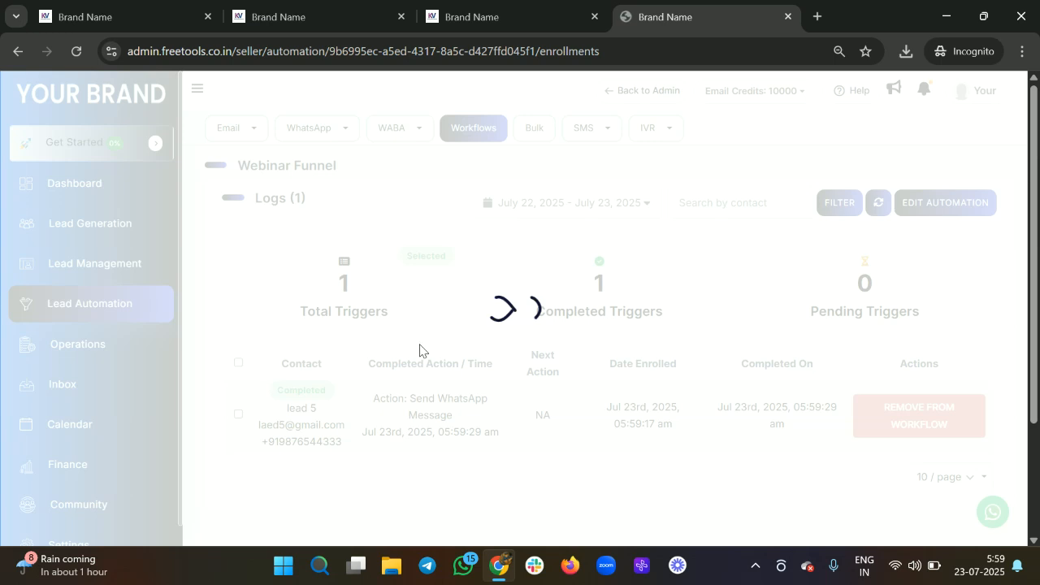
drag(273, 413, 334, 416)
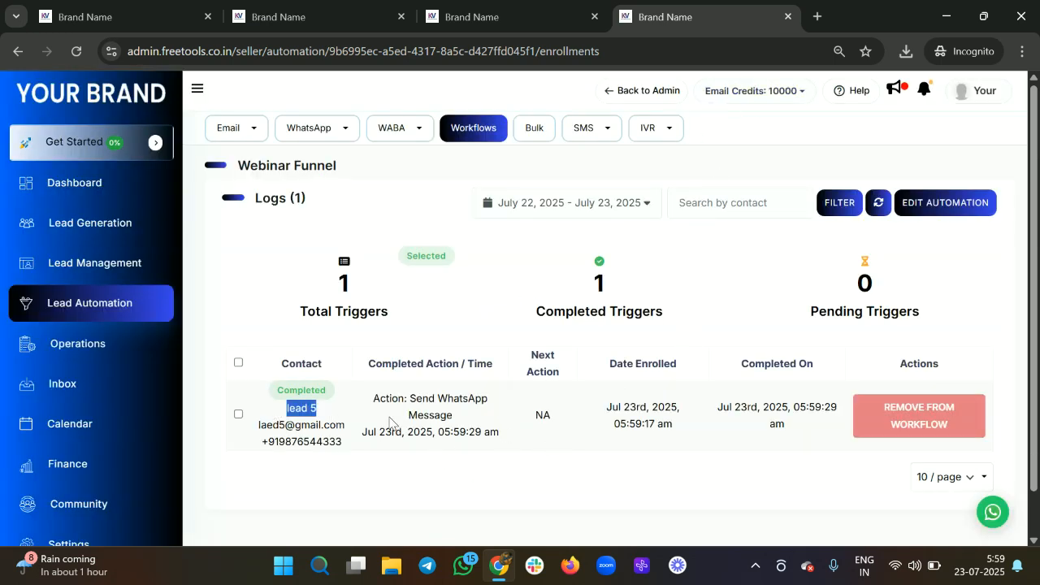
scroll(428, 421, down, 1)
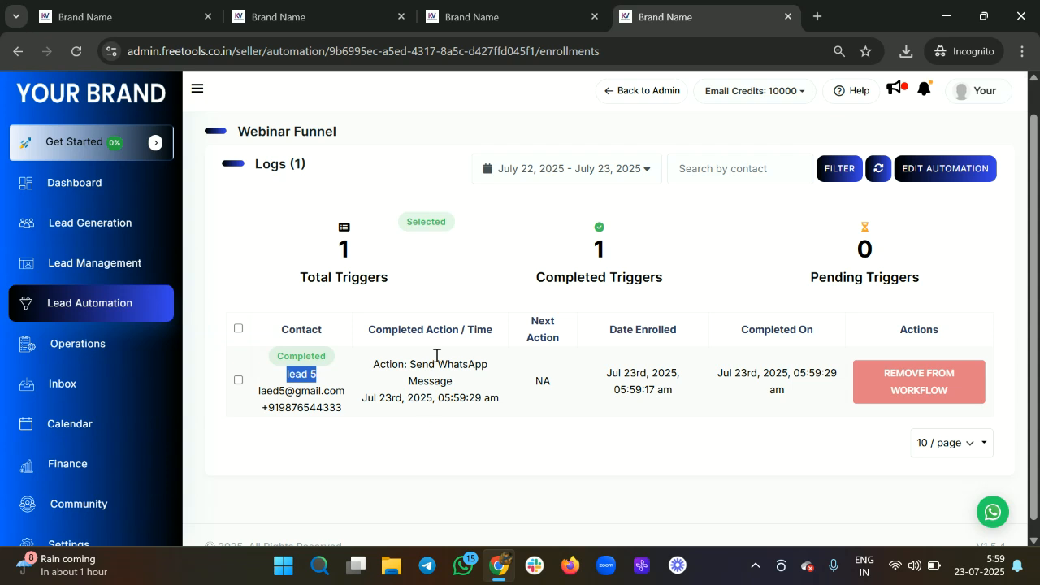
click(323, 19)
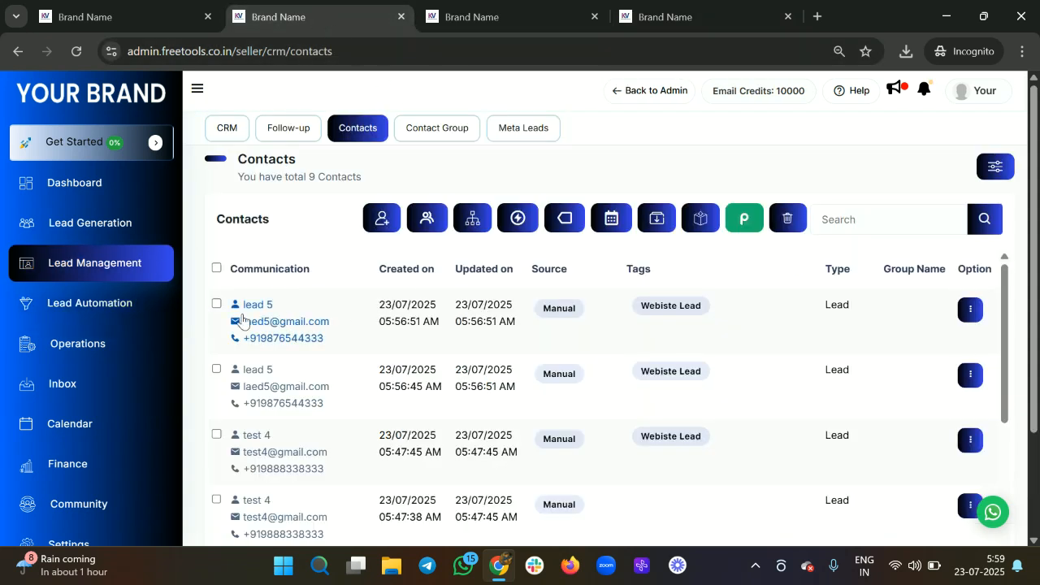
click(216, 304)
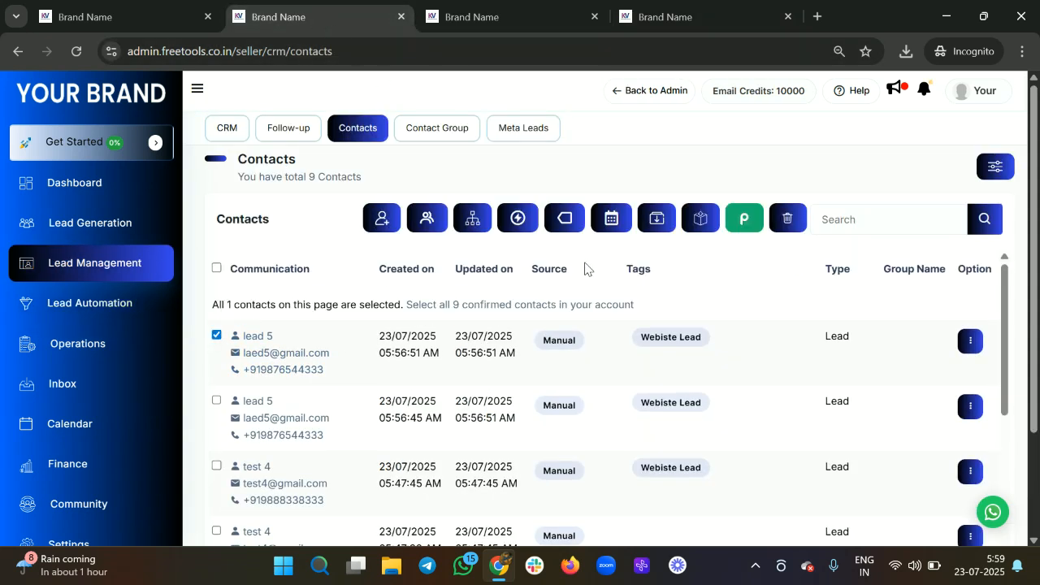
click(612, 216)
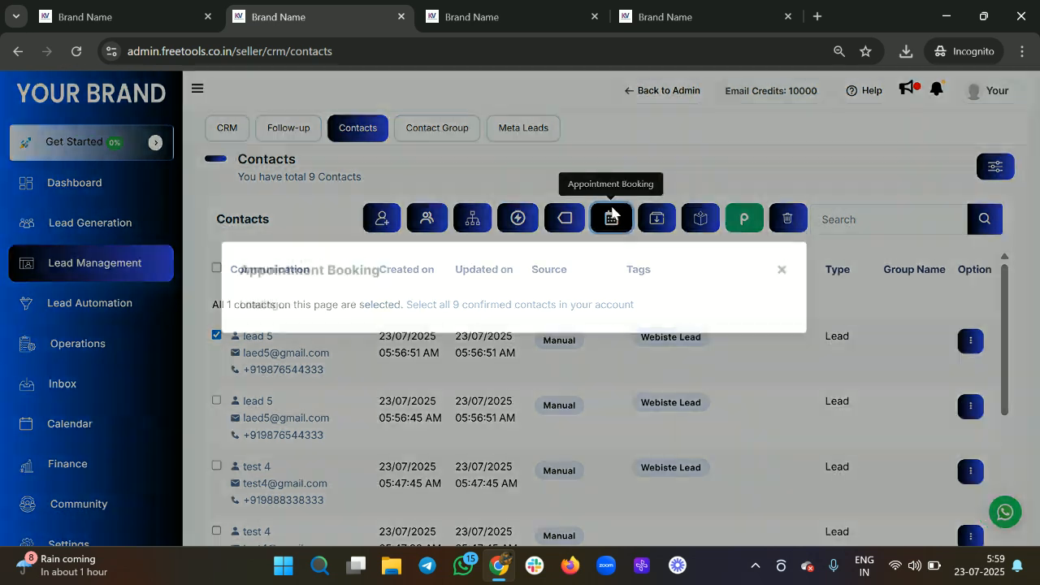
click(333, 297)
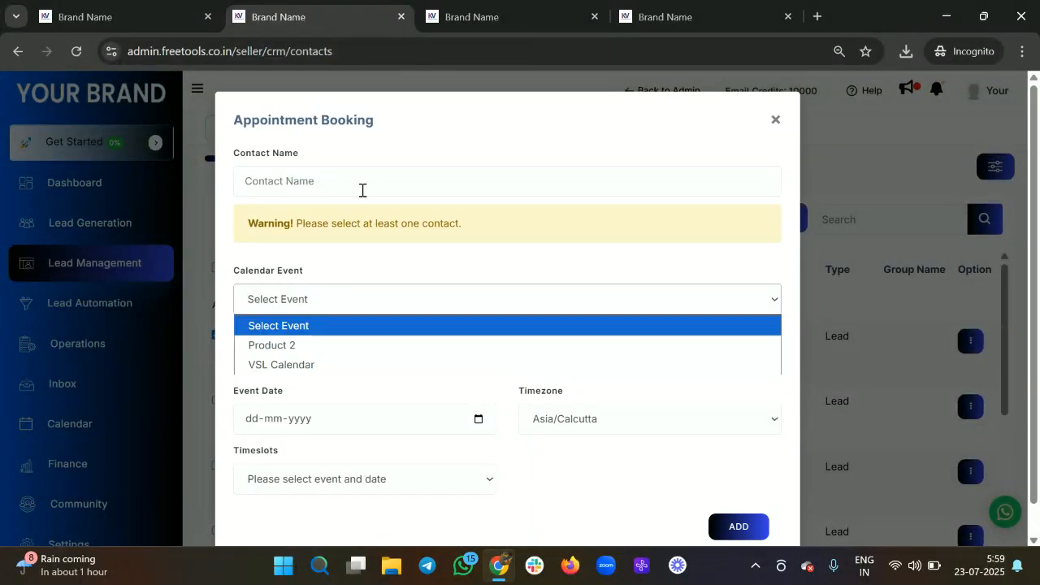
click(571, 185)
text(led 5)
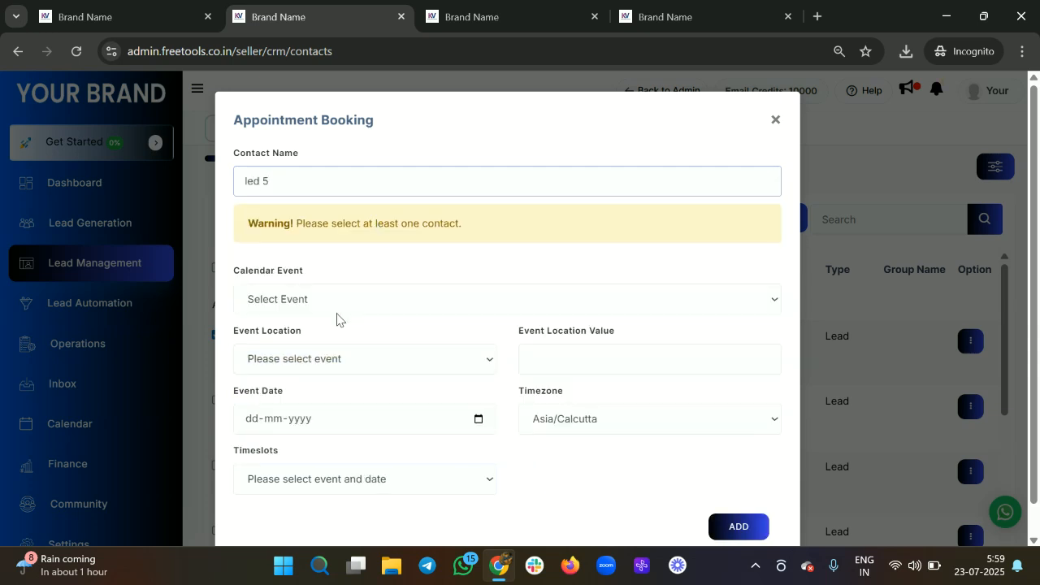
click(341, 302)
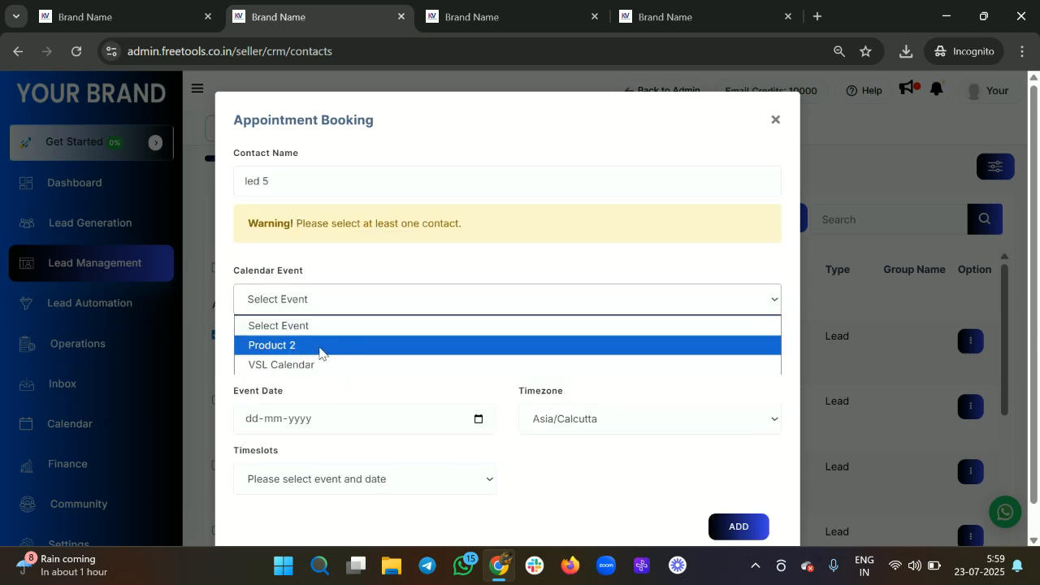
click(322, 353)
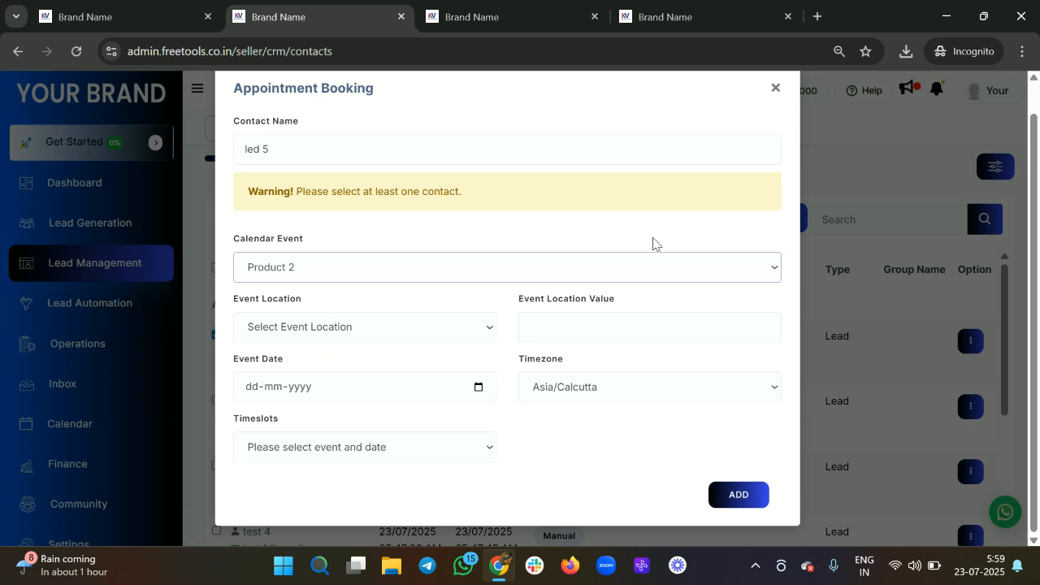
click(778, 119)
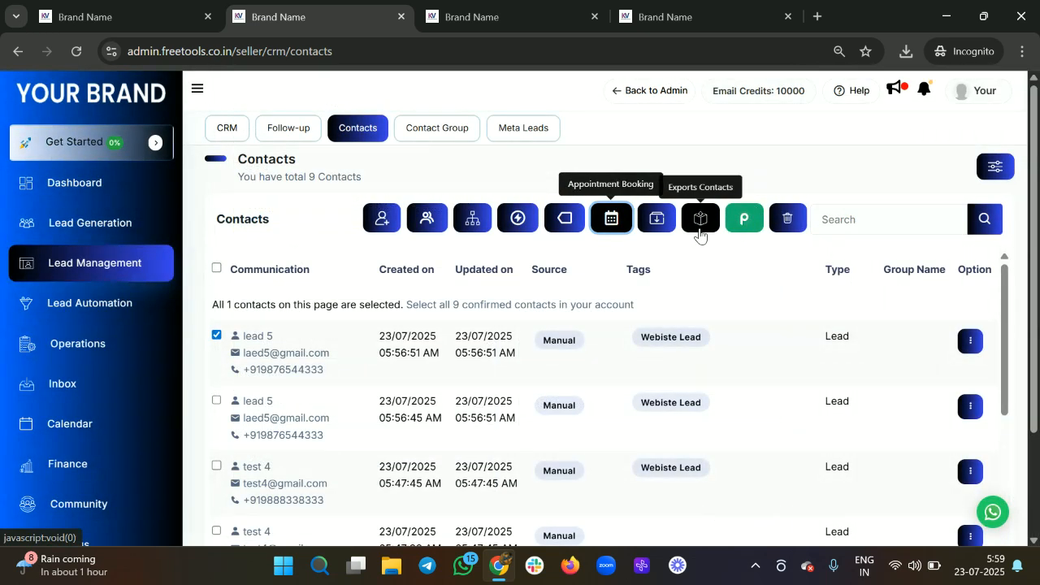
click(700, 232)
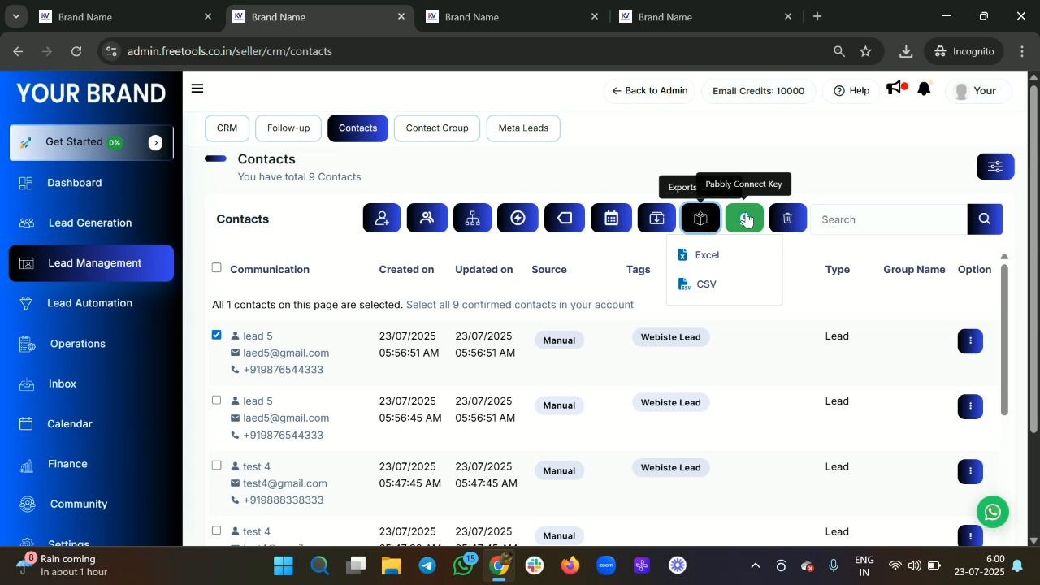
Step: Bulk-delete the duplicate lead 5 contact, leaving 8, and open Contact Group in a new tab
click(789, 220)
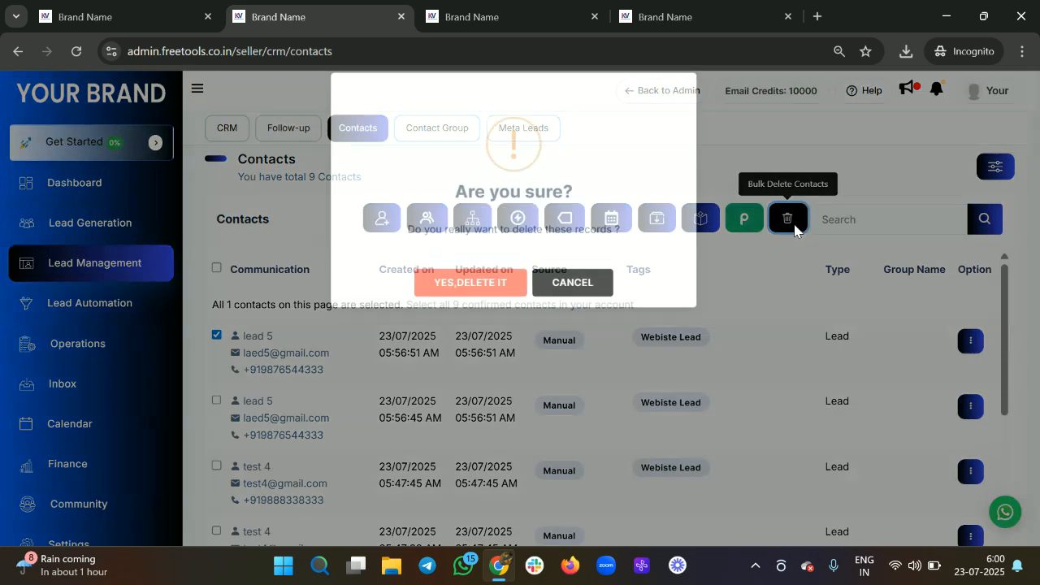
click(476, 300)
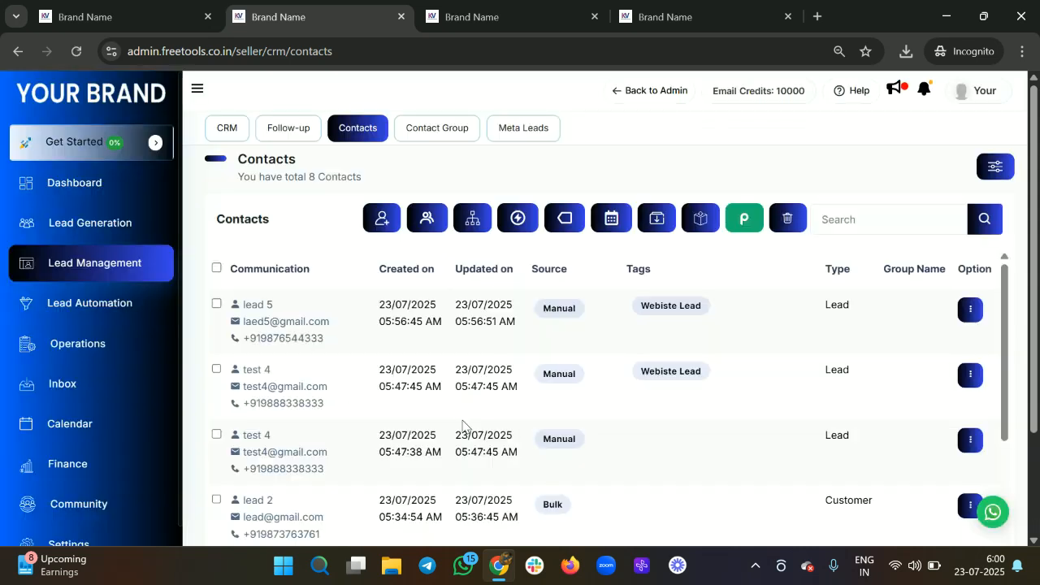
scroll(463, 382, down, 1)
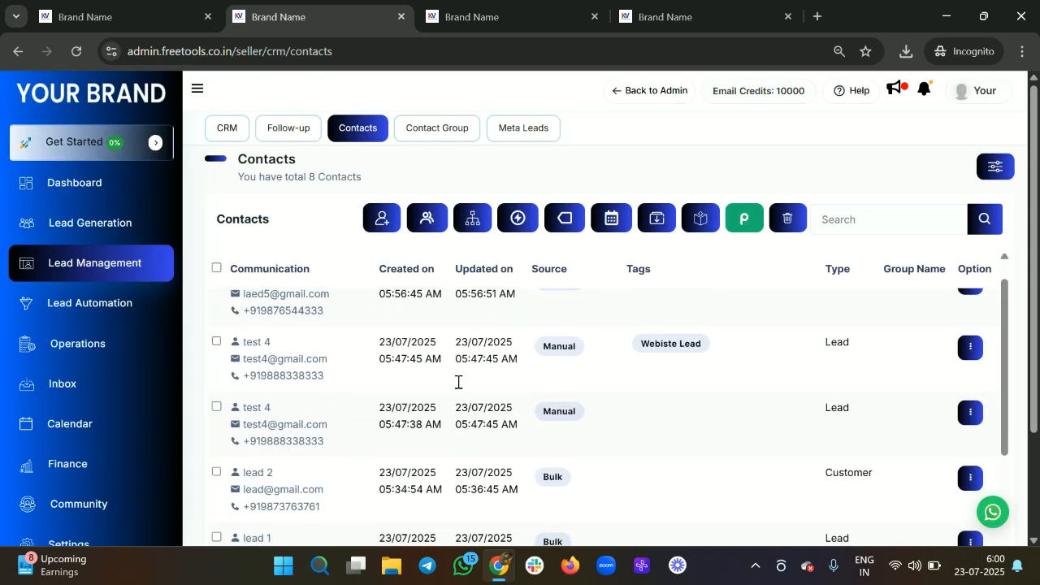
scroll(457, 382, up, 1)
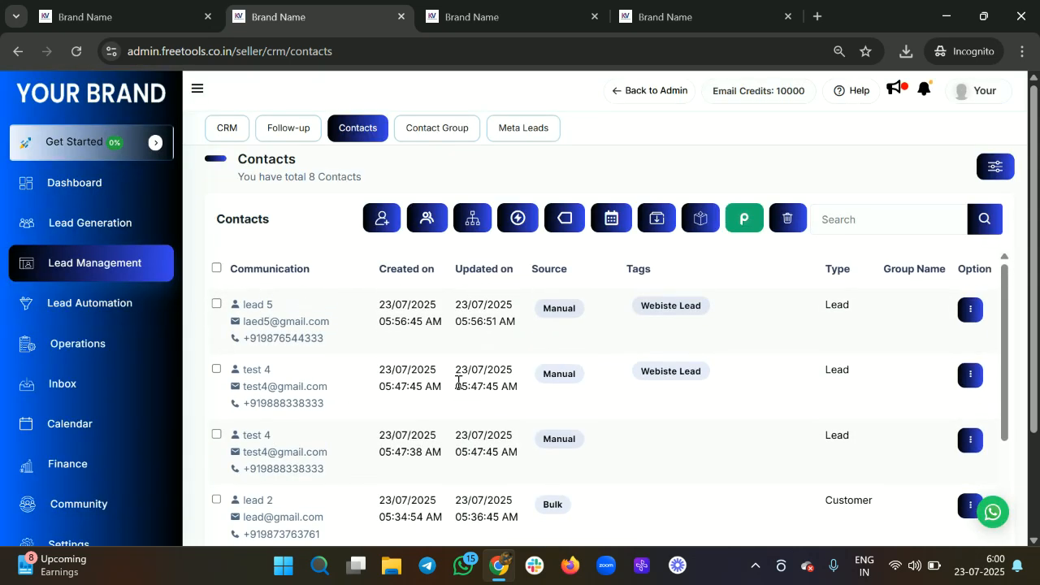
right_click(434, 137)
click(478, 152)
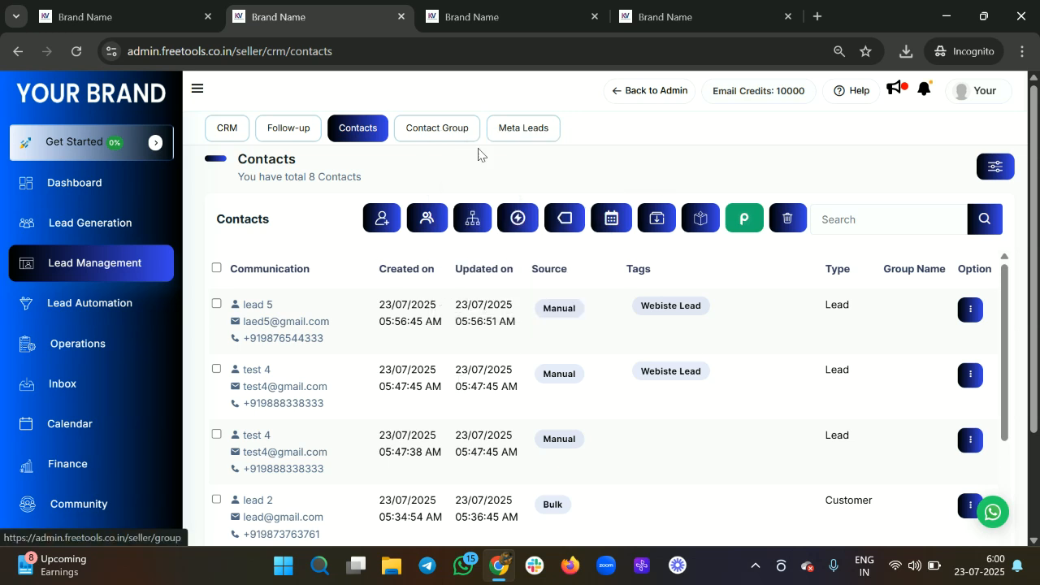
Step: Create a contact group named 'Facebook leads', then return to the Contacts tab
click(726, 6)
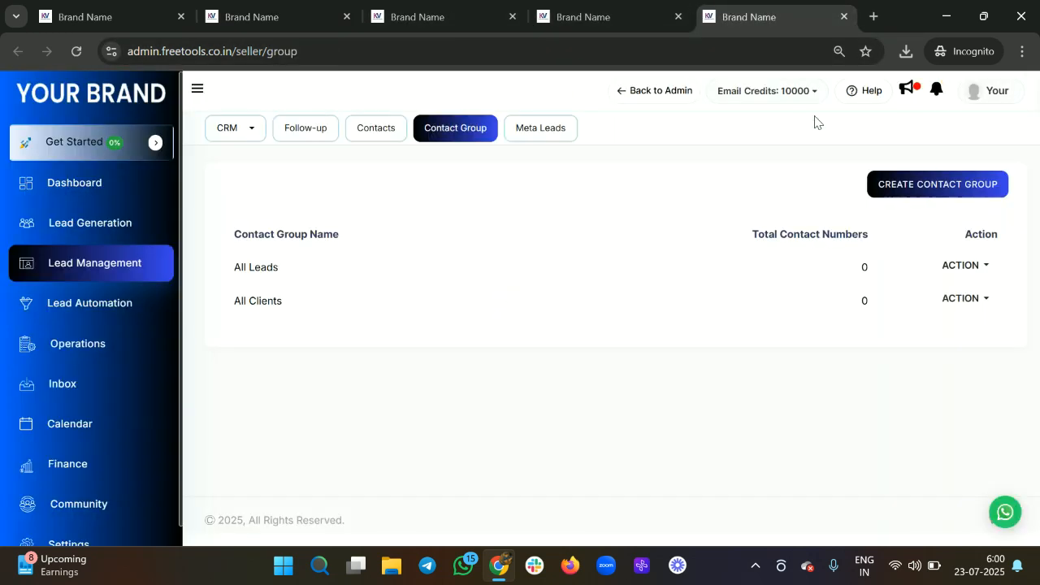
click(892, 195)
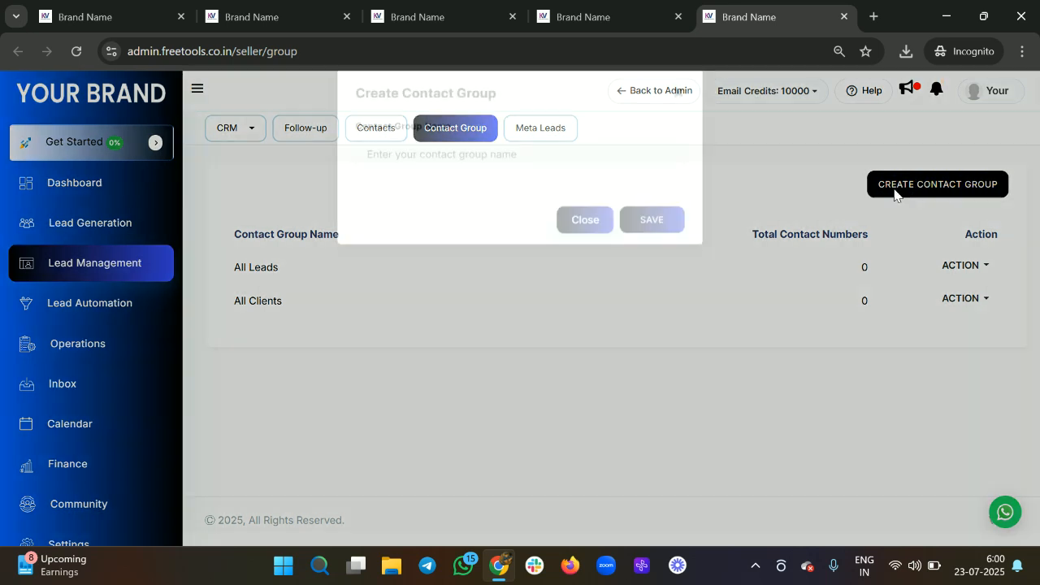
click(523, 185)
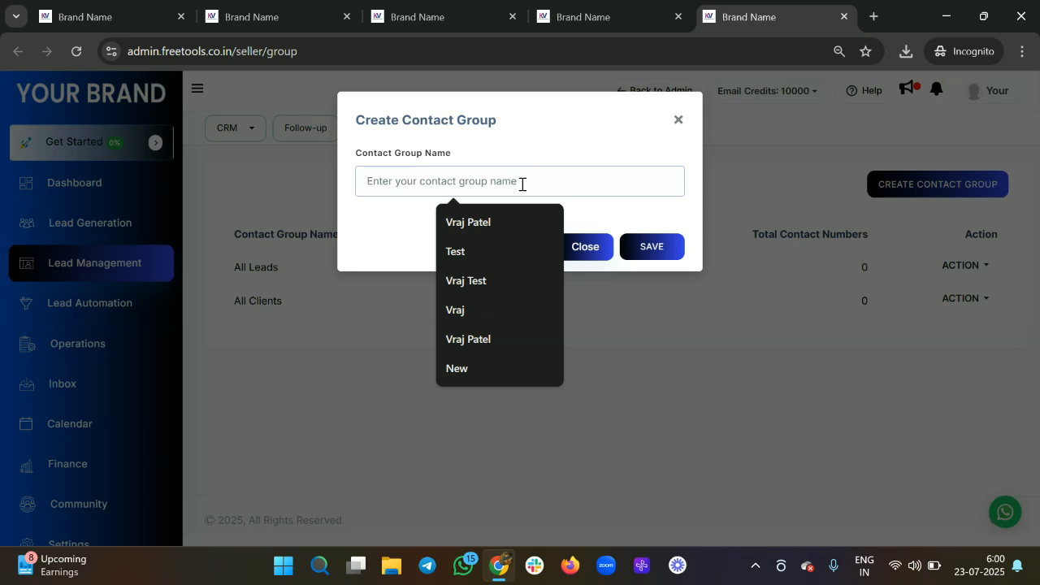
text(facebook leads)
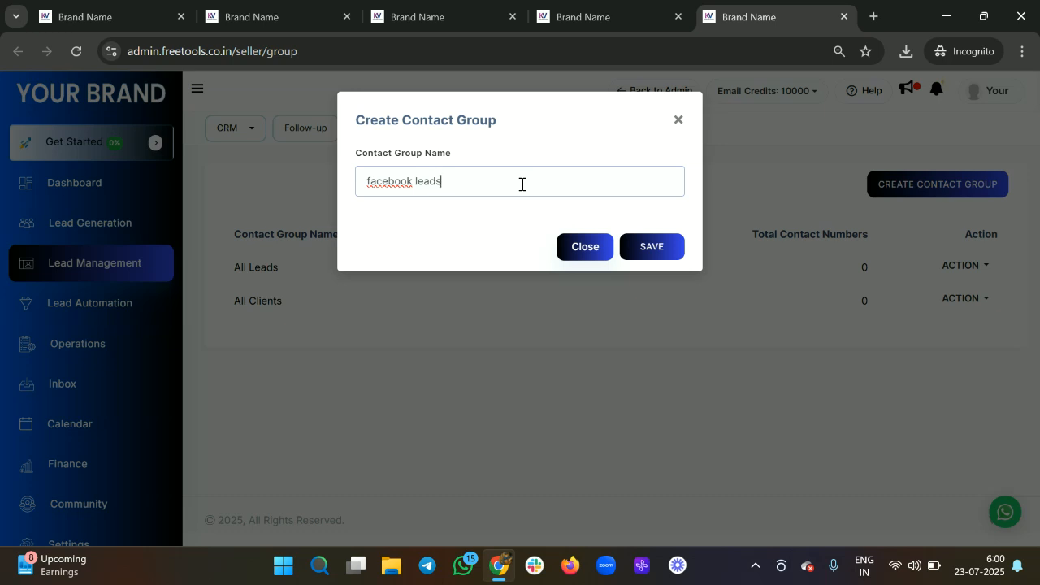
key(BackSpace)
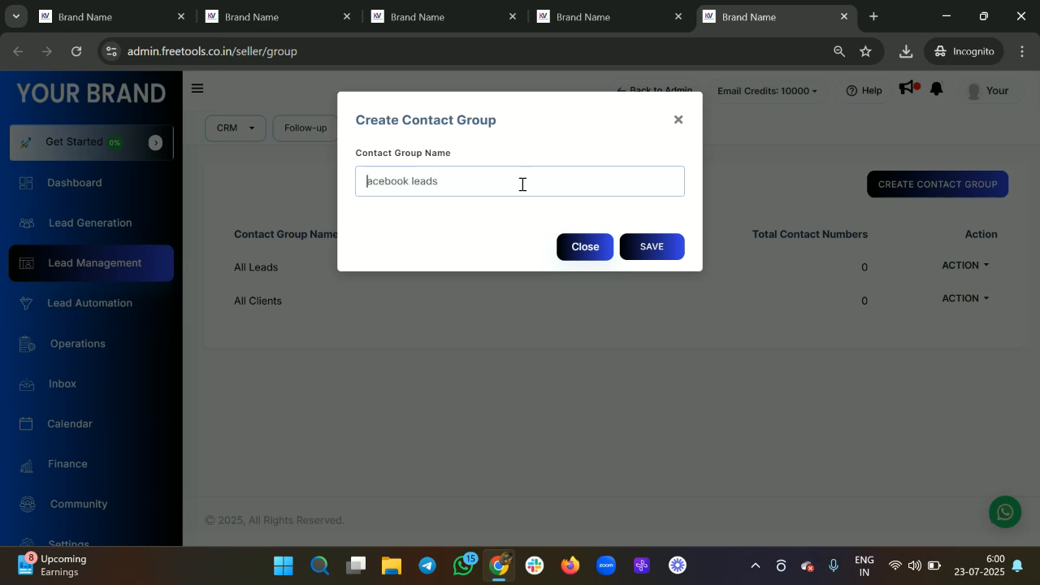
text(F)
click(634, 245)
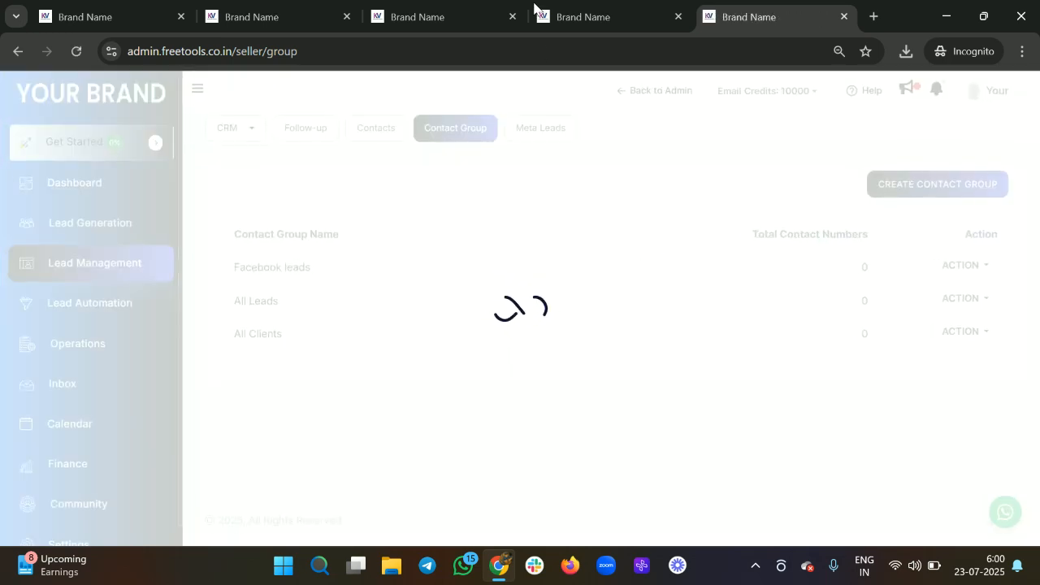
click(303, 7)
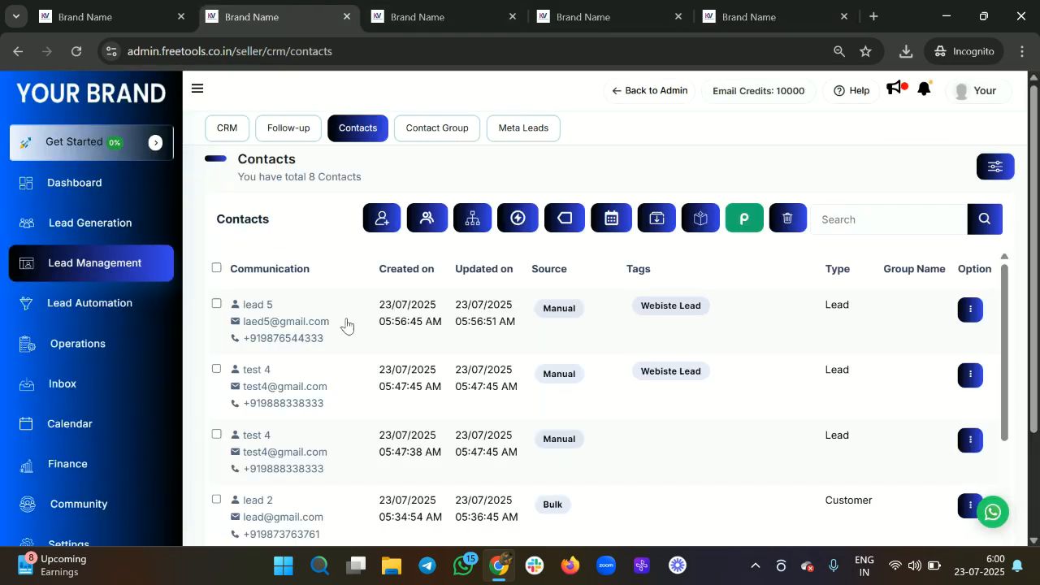
Step: Open lead 5's group assignment, then reload the contacts page so 'Facebook leads' appears
click(216, 305)
click(427, 219)
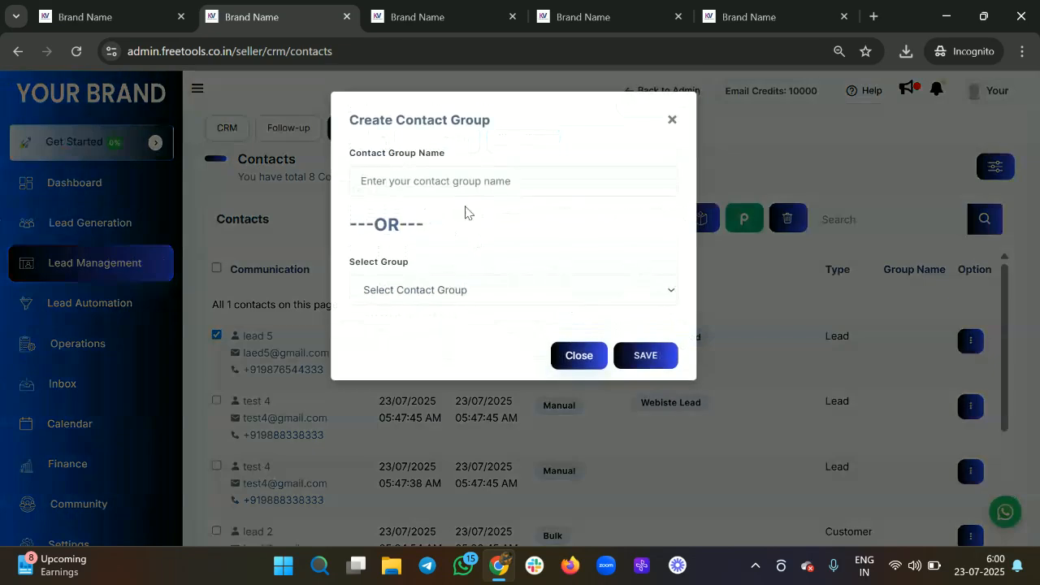
click(469, 178)
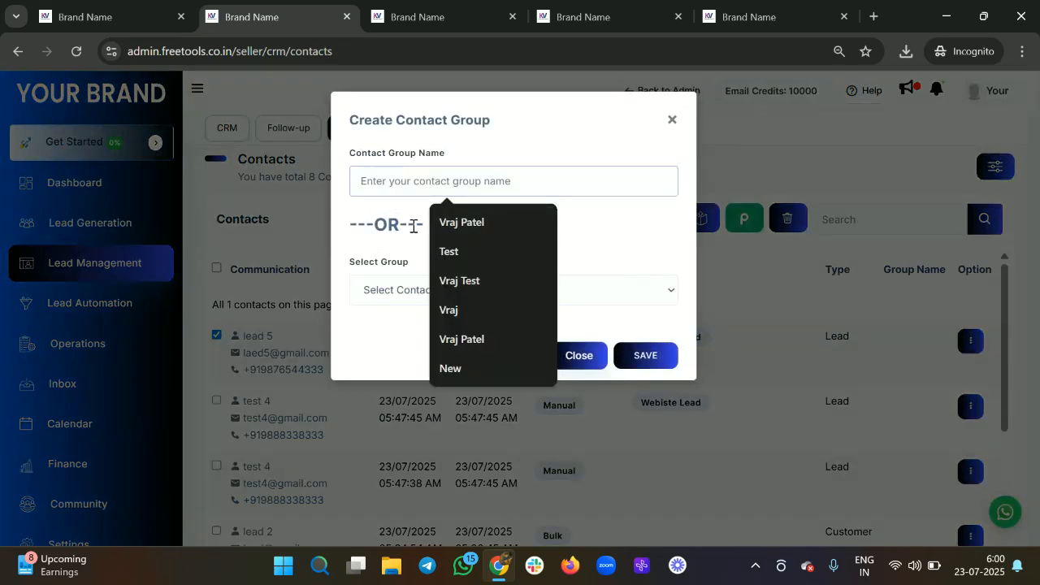
click(368, 299)
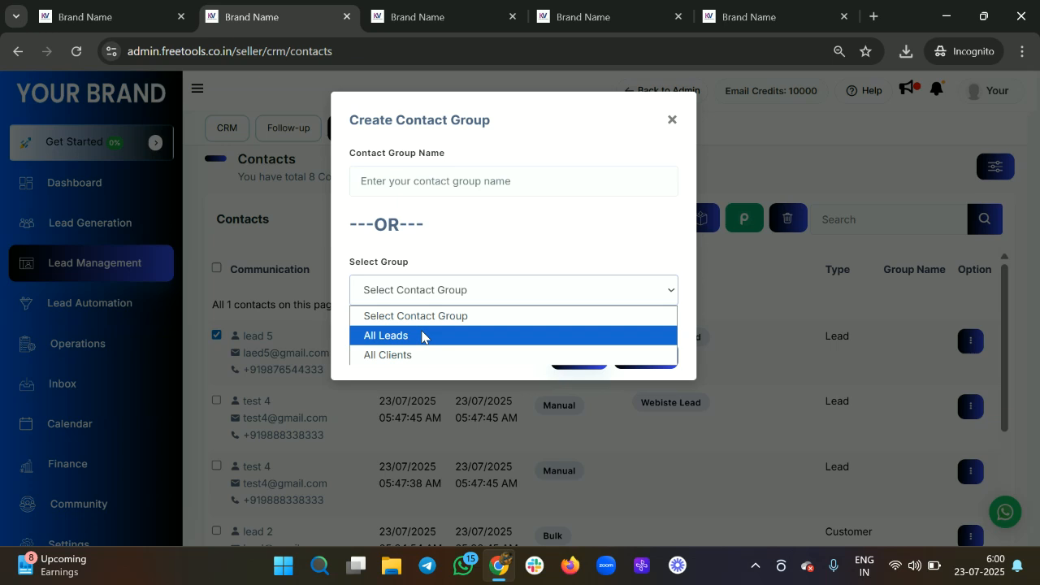
key(ctrl+r)
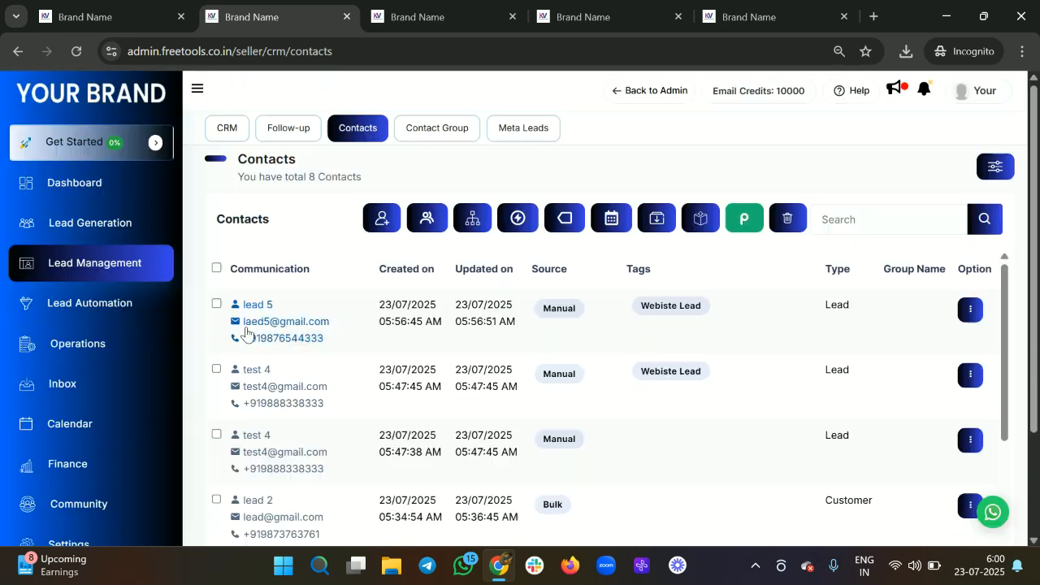
Step: Assign lead 5 to the 'Facebook leads' group and save it
click(216, 304)
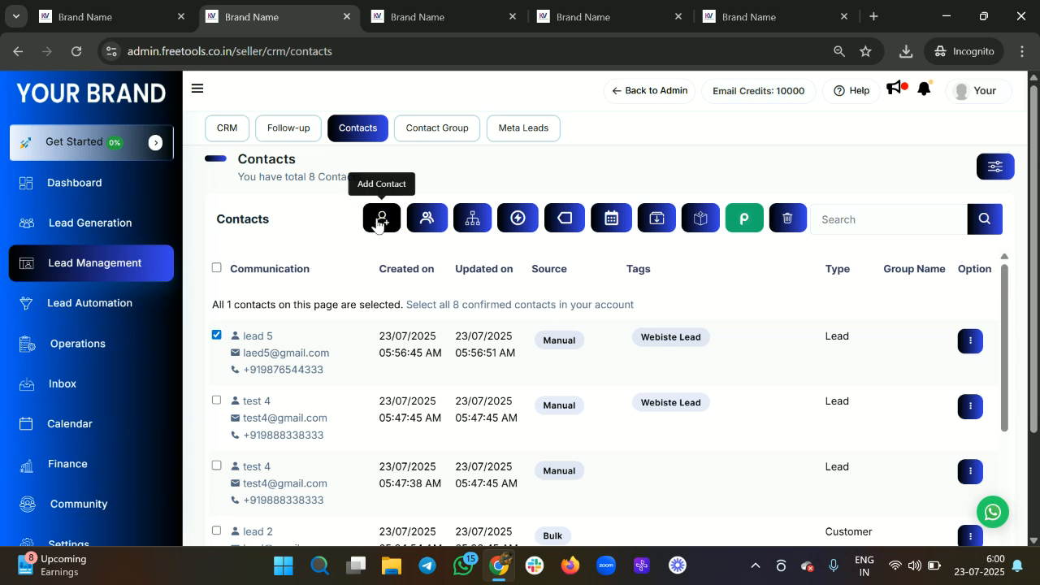
click(431, 219)
click(455, 295)
click(457, 295)
click(464, 295)
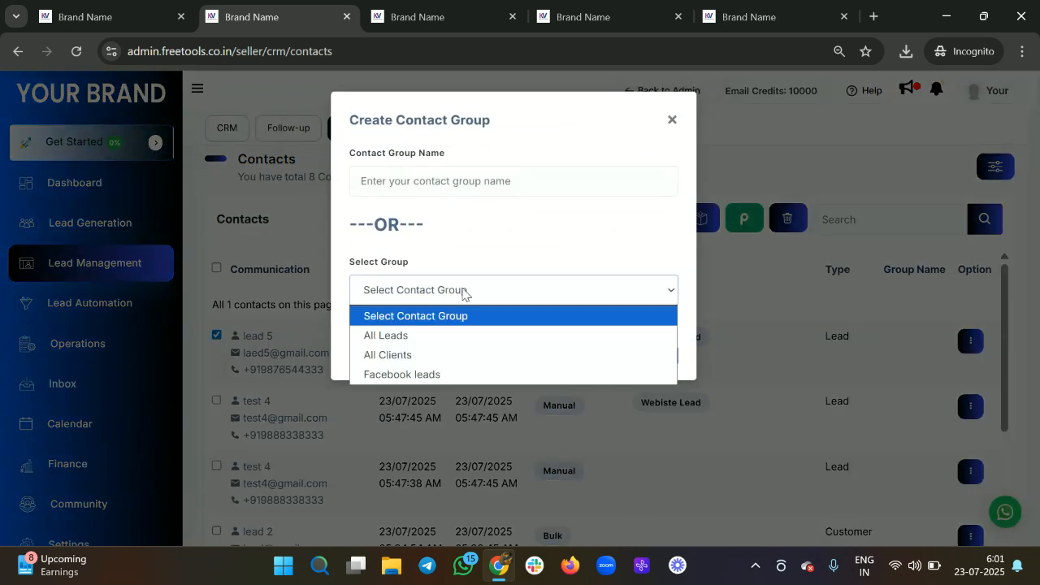
click(445, 375)
click(656, 361)
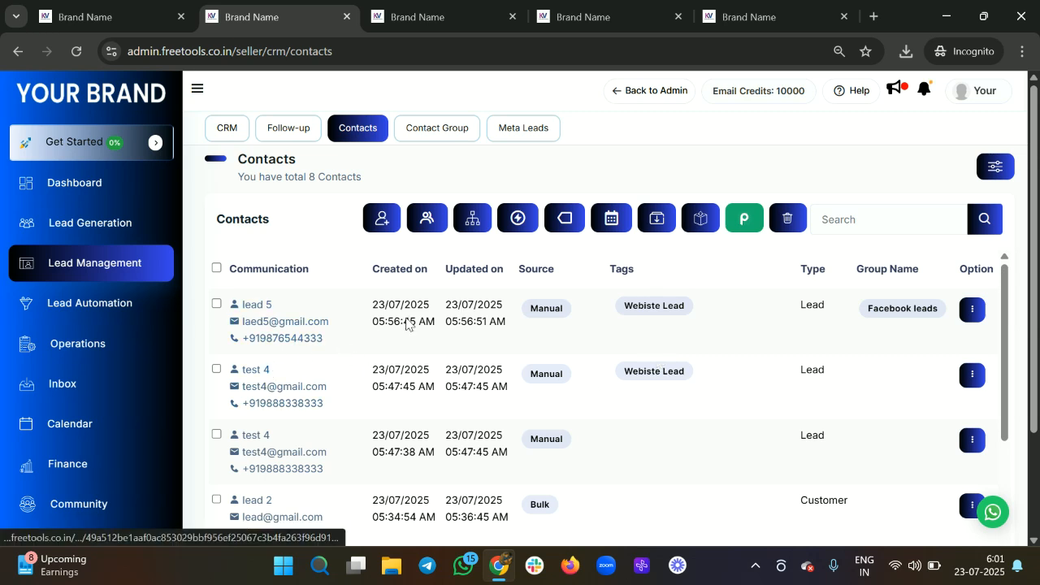
scroll(507, 381, down, 1)
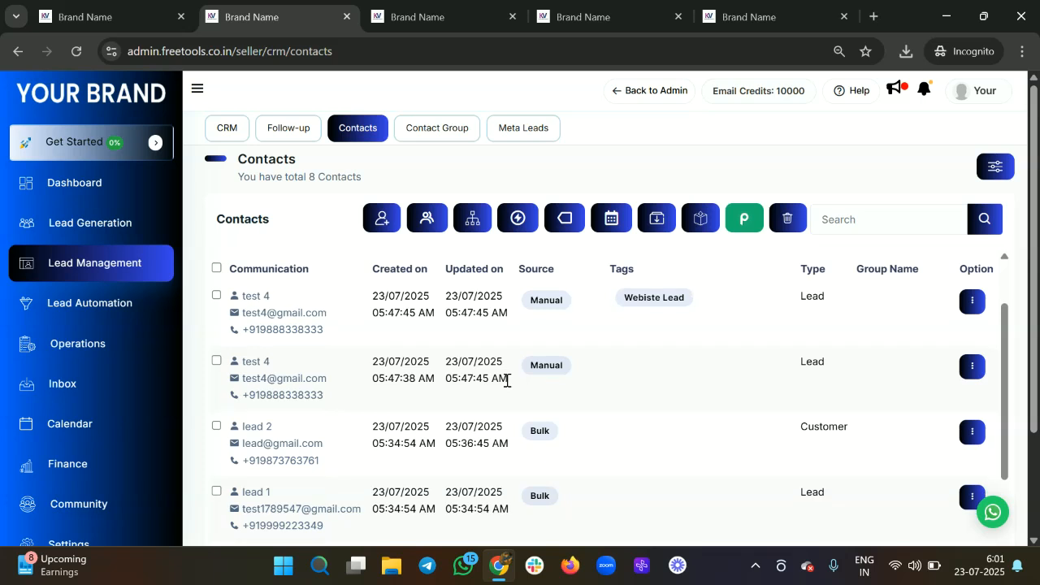
scroll(507, 381, down, 1)
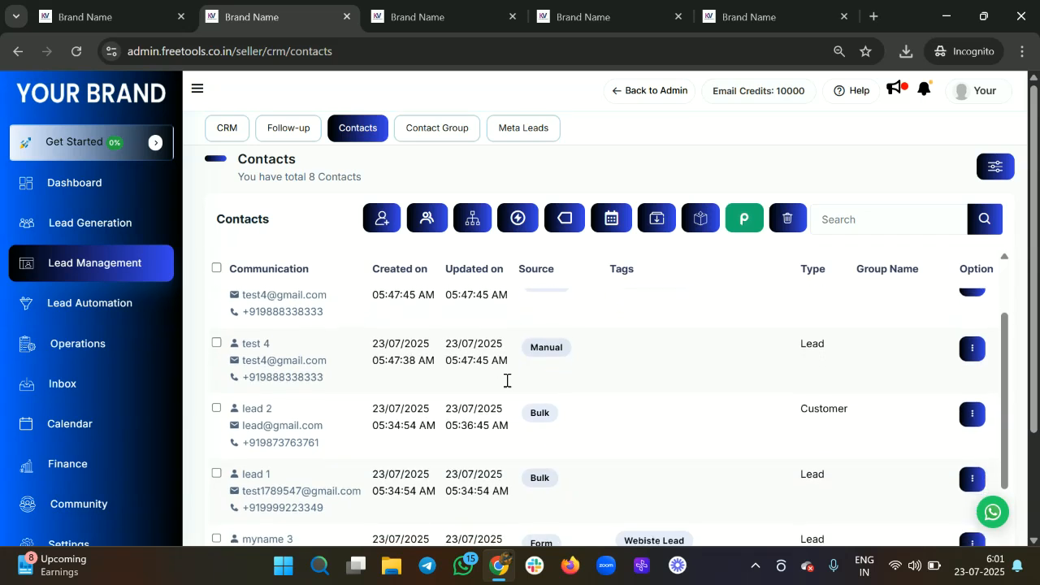
scroll(507, 382, up, 2)
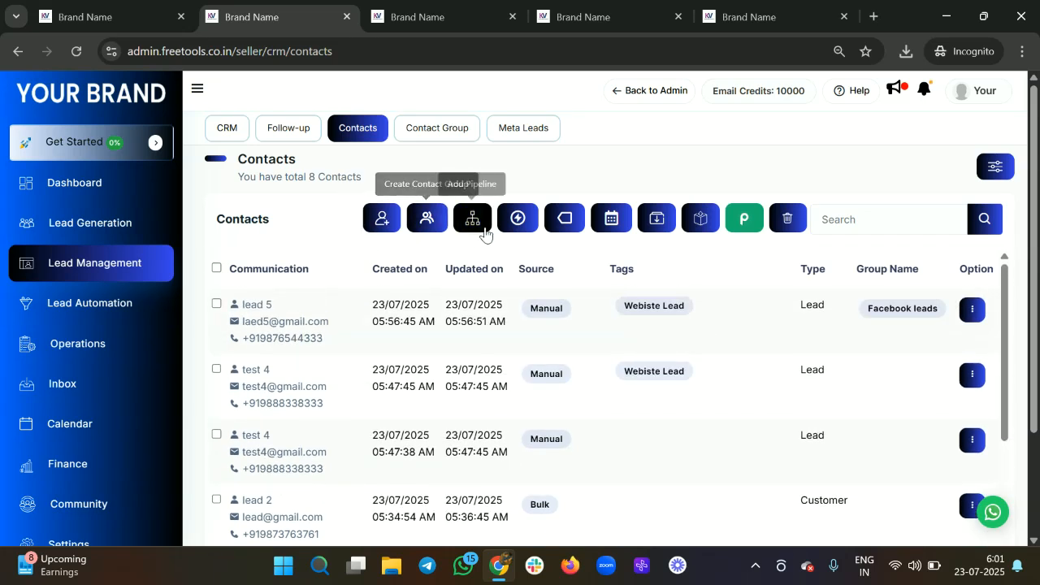
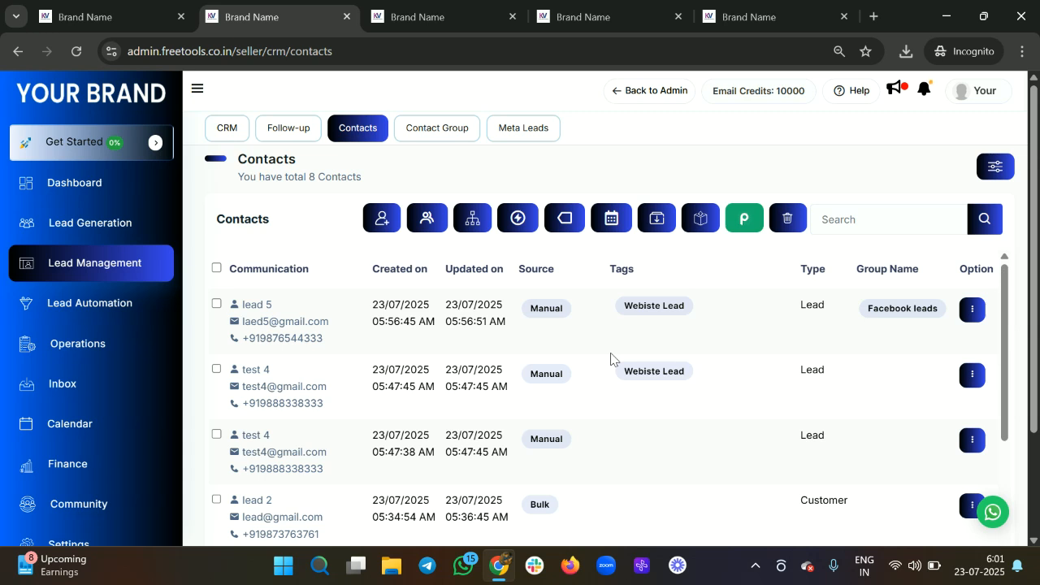
Step: In the contact filters, set Contact Type to Lead and Group to Facebook leads
click(996, 167)
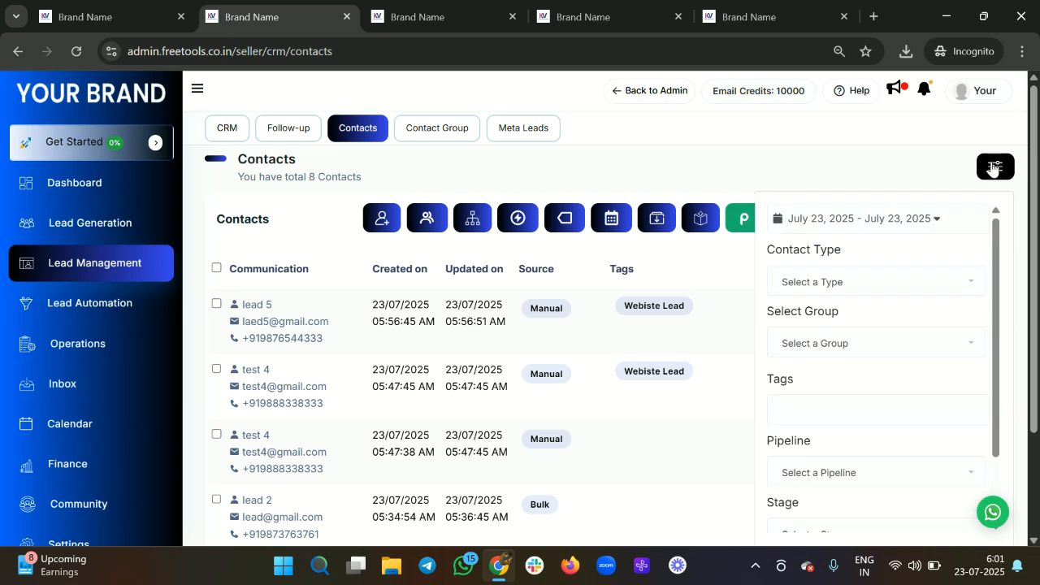
click(858, 212)
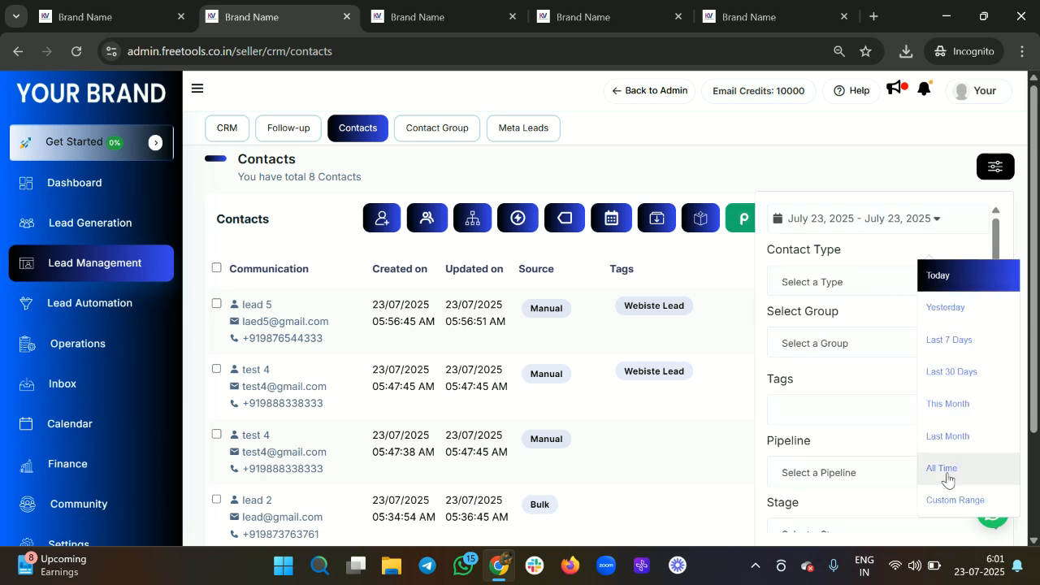
click(820, 281)
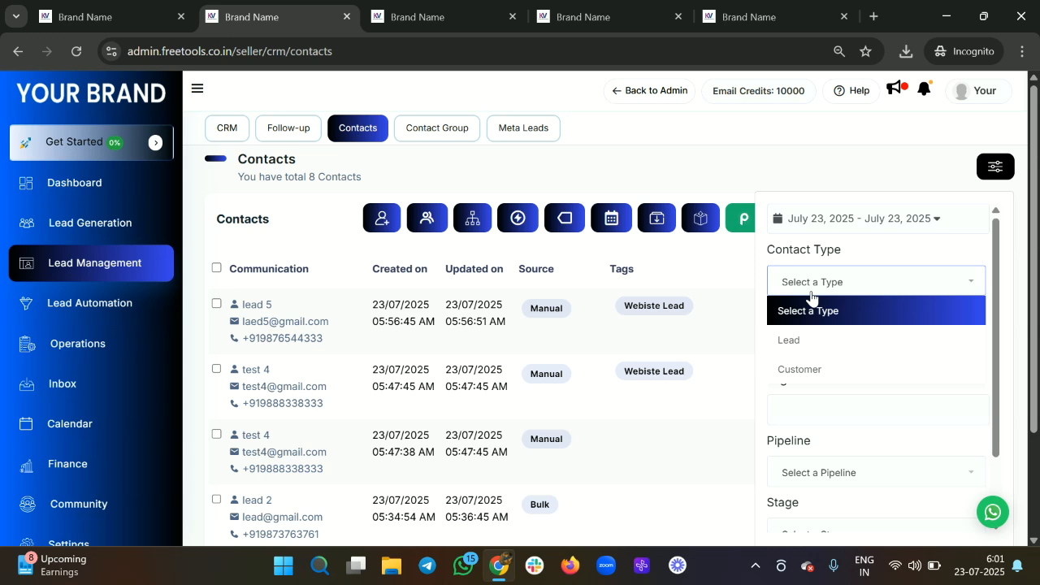
click(798, 348)
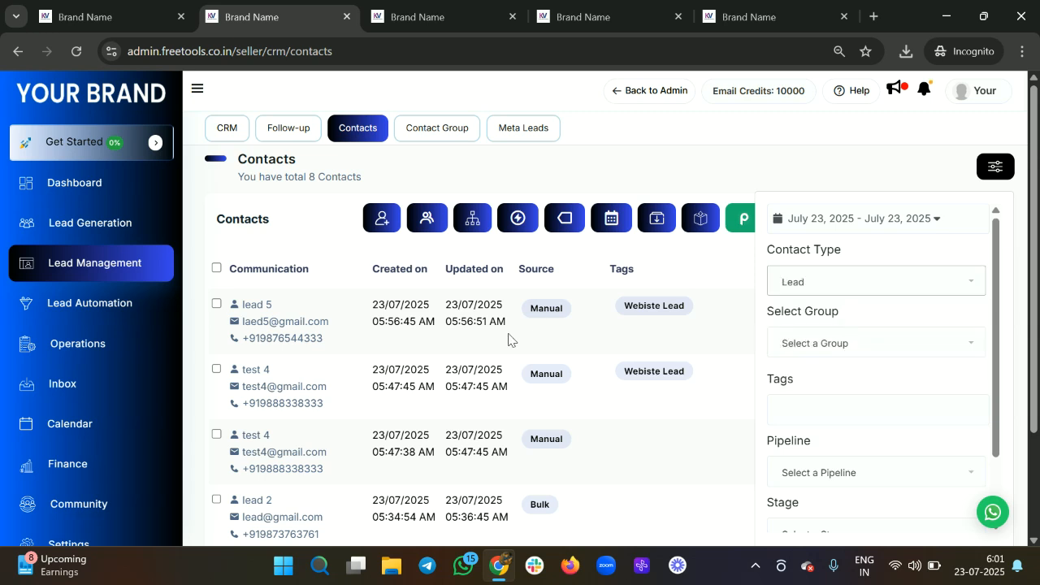
click(809, 345)
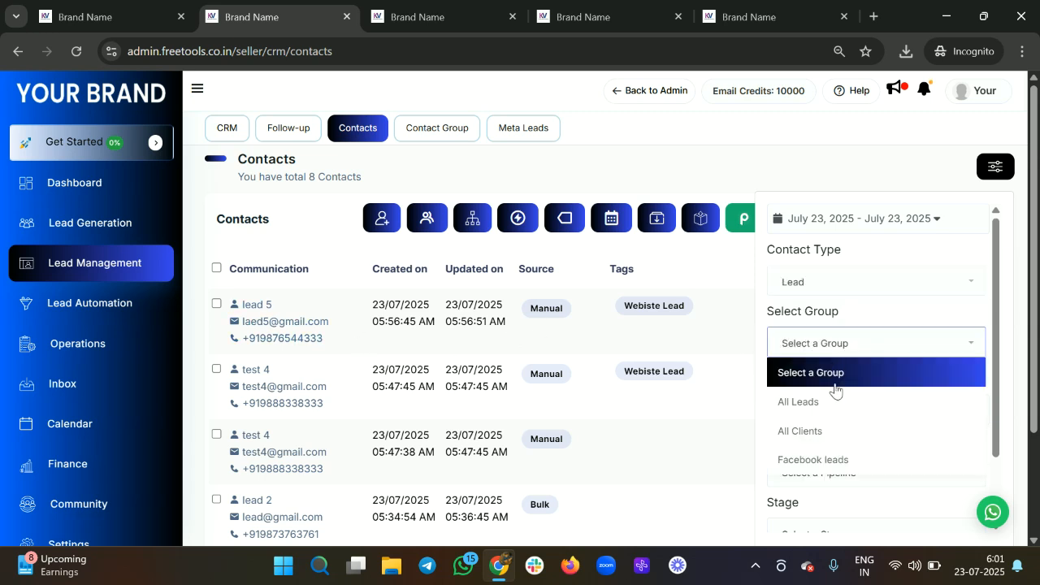
scroll(829, 402, down, 1)
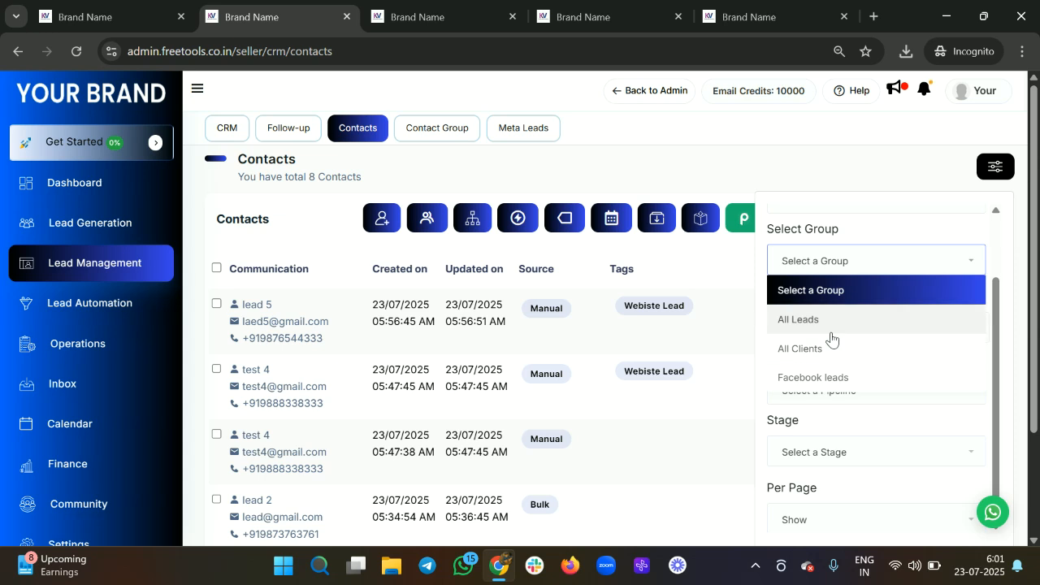
click(818, 378)
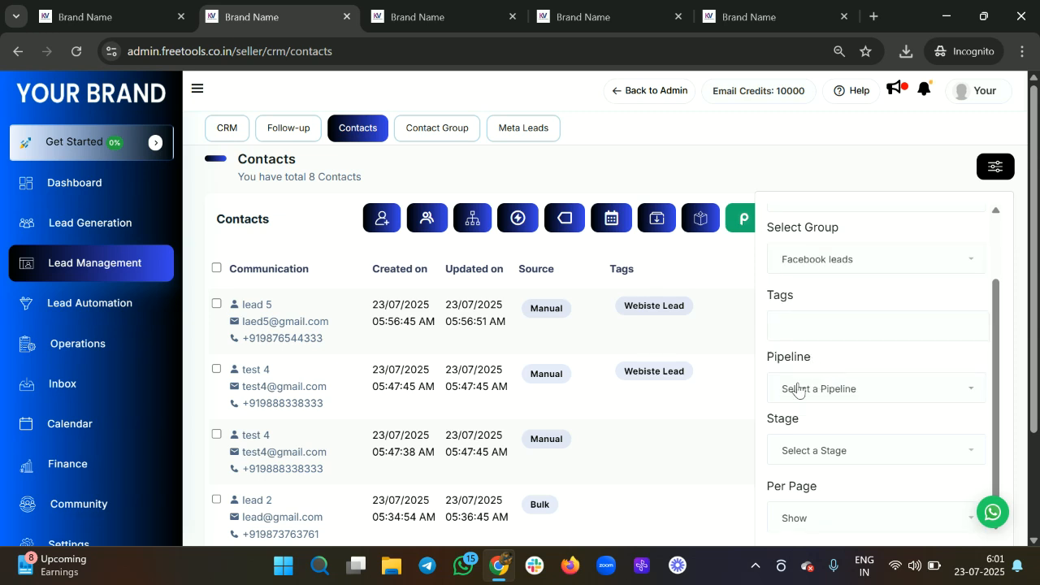
Step: Add the VSL Lead, Webinar Lead and Cancelled tags to the filter and close the panel
click(798, 388)
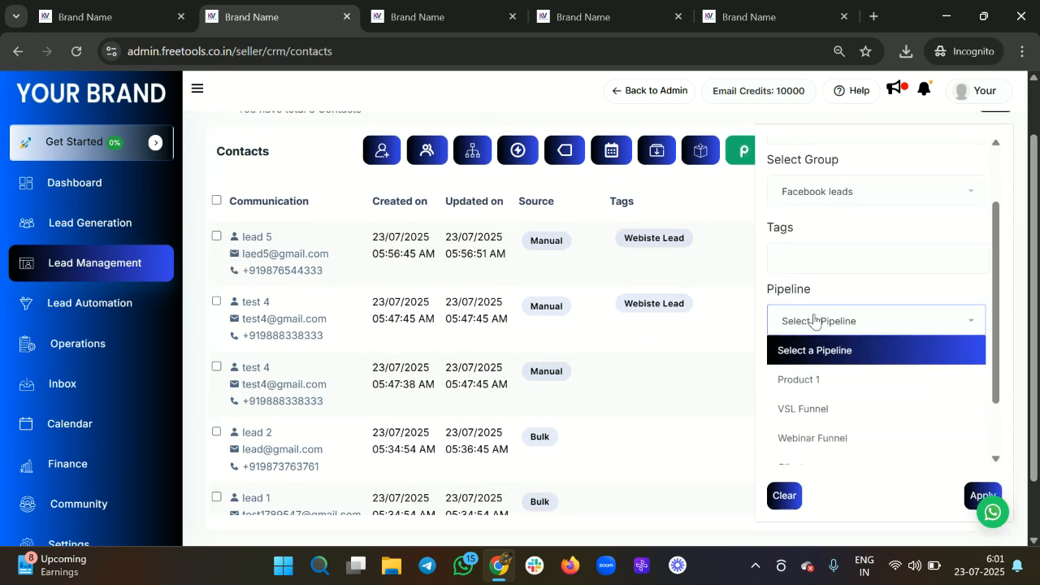
click(816, 320)
click(810, 385)
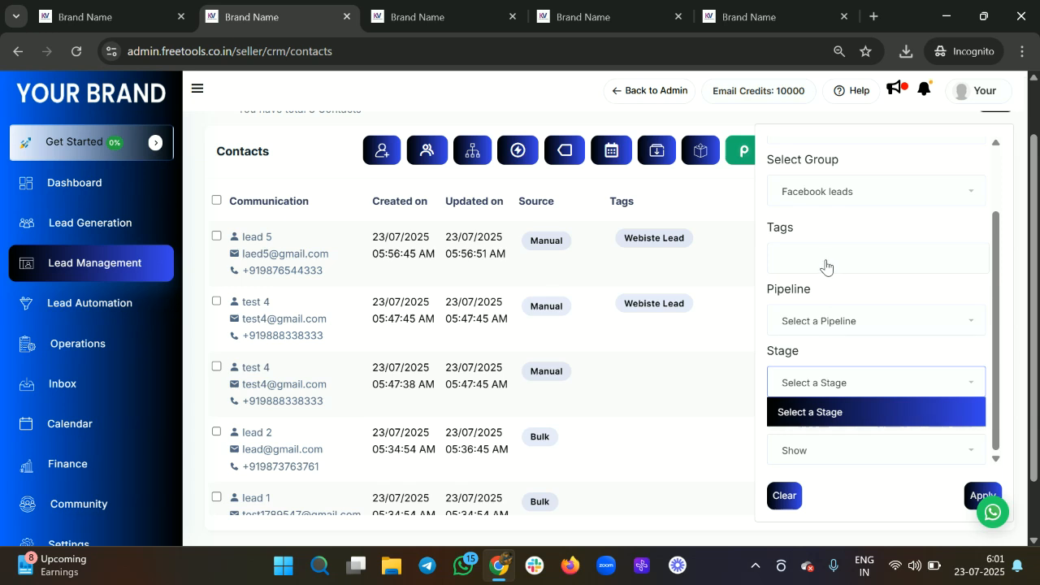
click(825, 267)
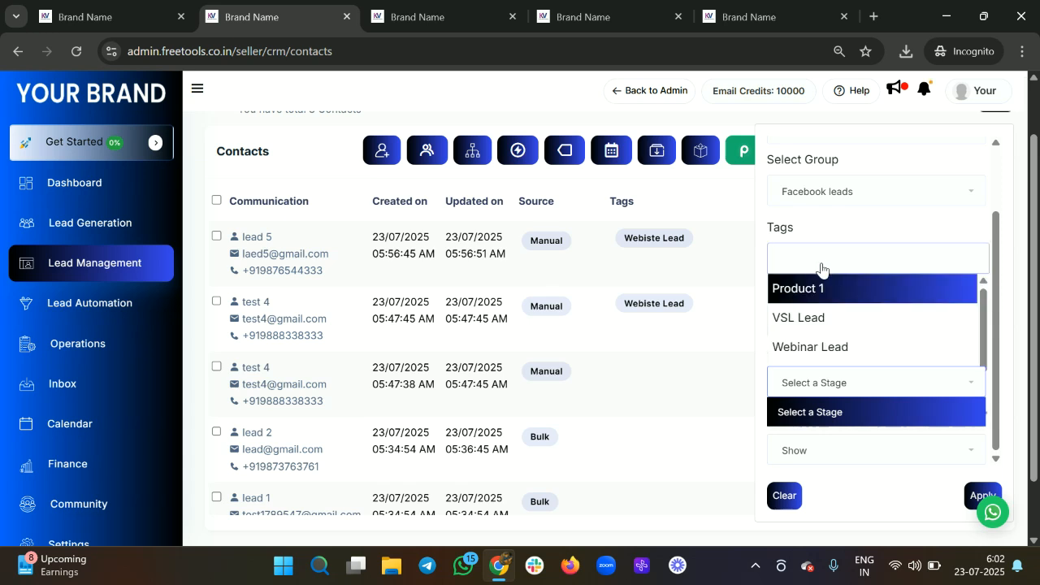
click(805, 323)
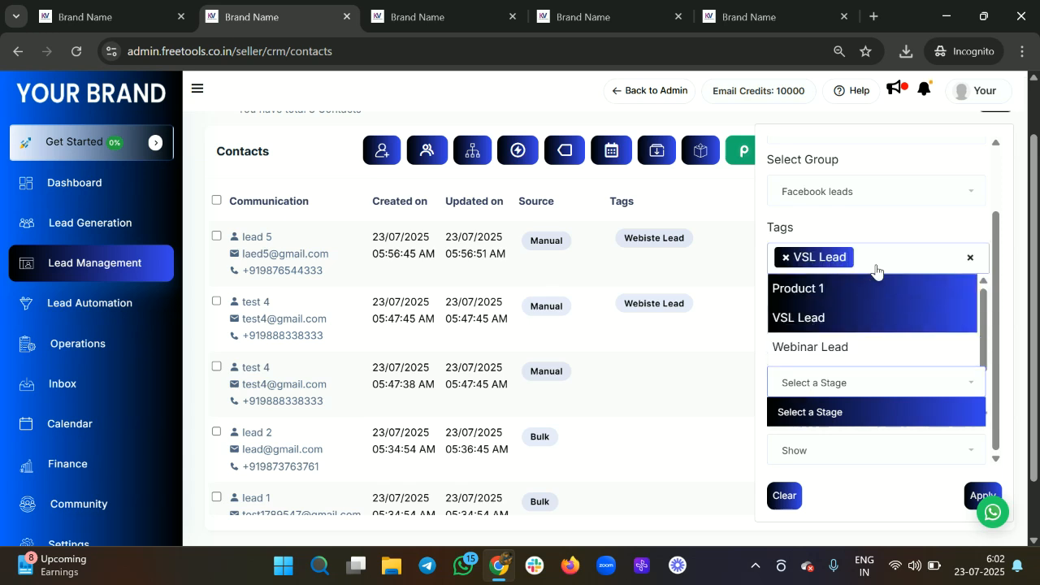
click(819, 347)
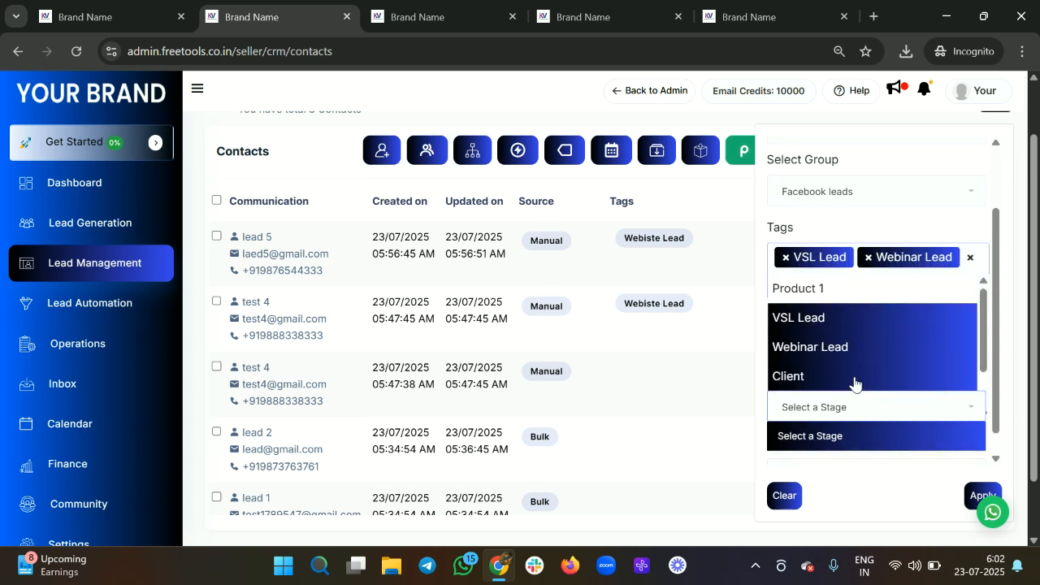
click(844, 411)
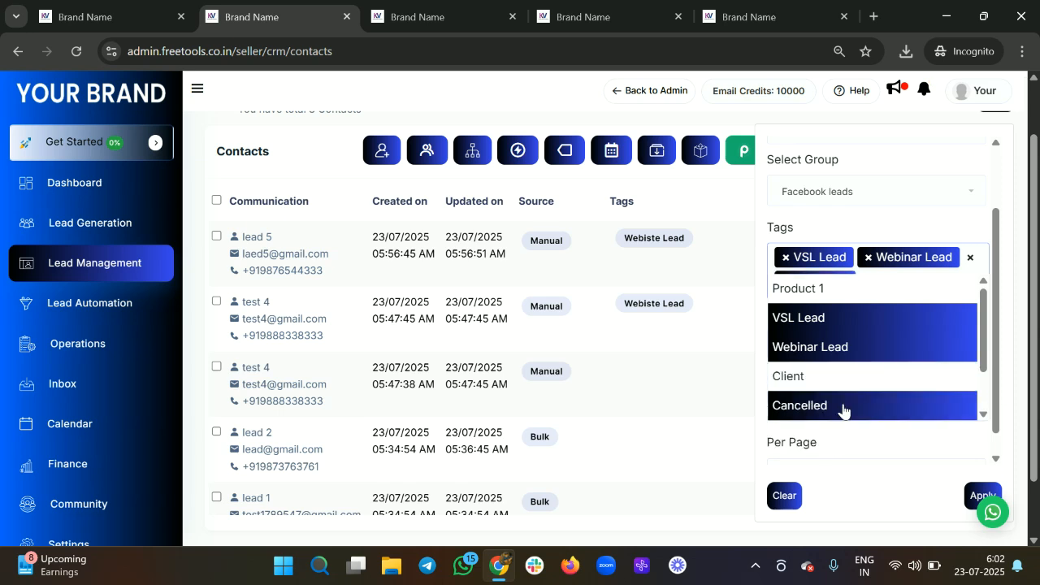
click(752, 355)
scroll(1008, 136, up, 1)
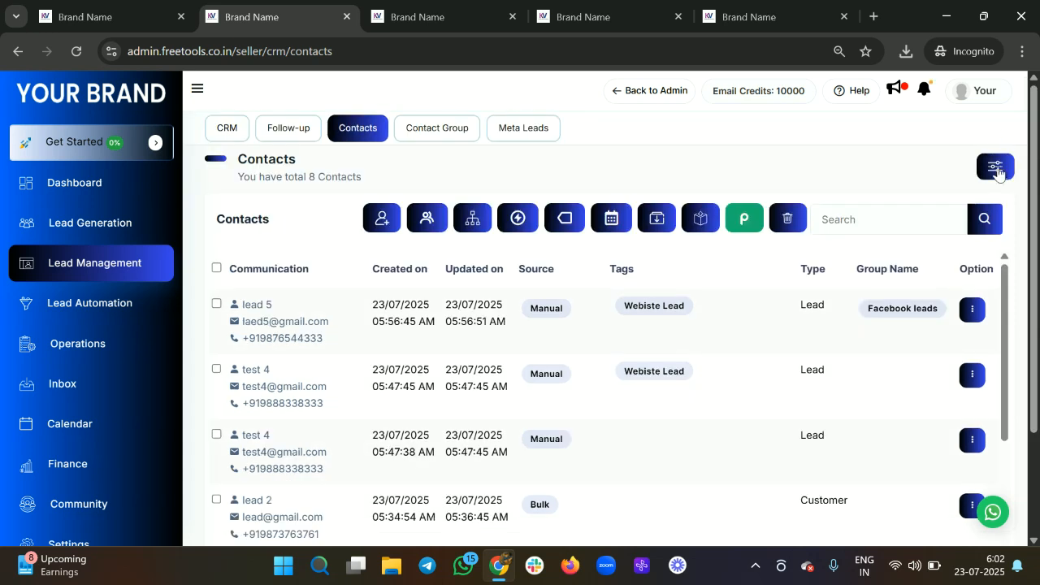
click(995, 166)
Step: Apply pipeline 'Leads status', stage Lead and 500 per page; no contacts match
scroll(840, 423, down, 1)
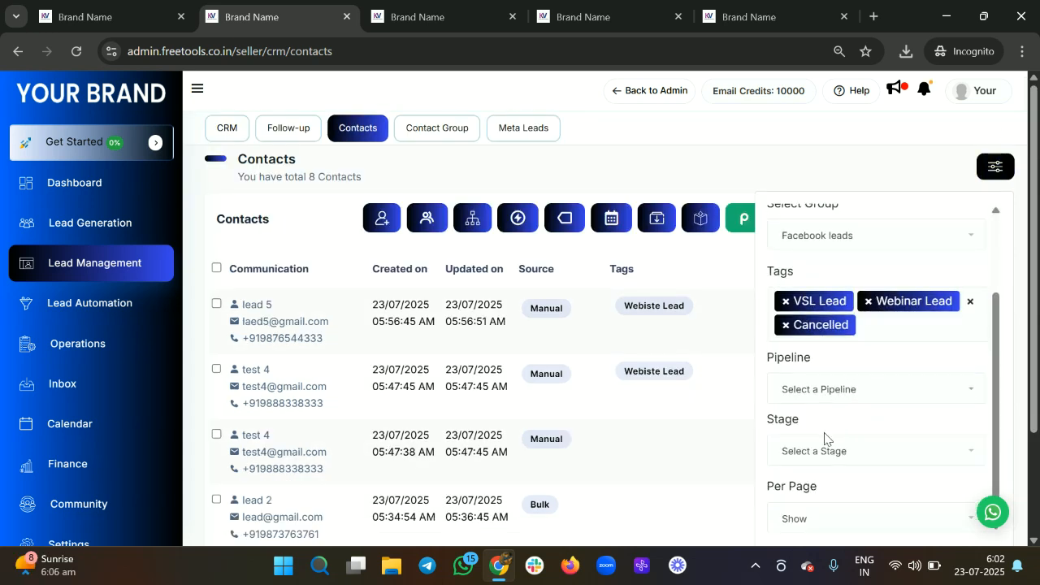
click(823, 446)
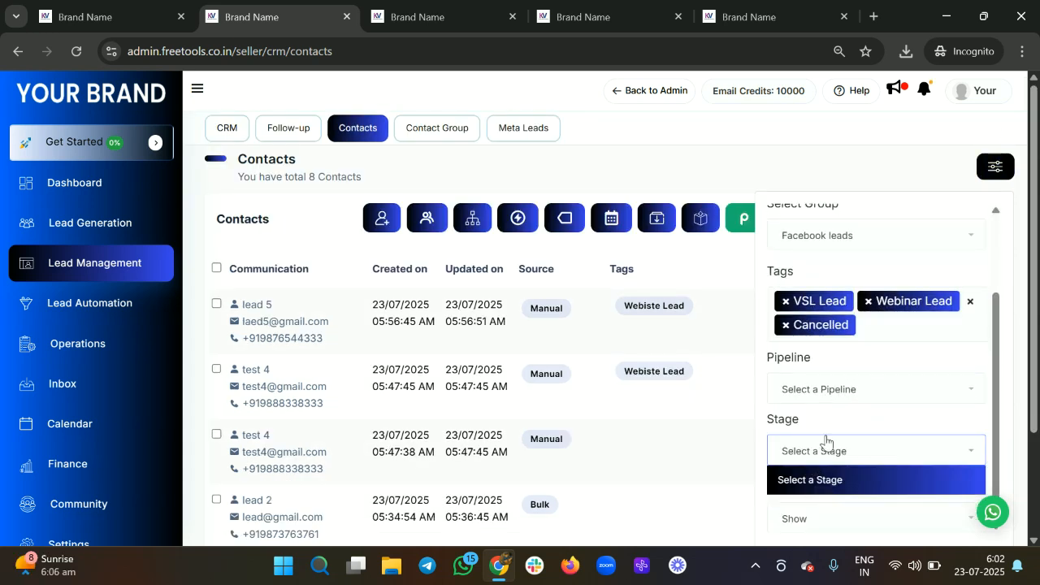
click(841, 396)
click(820, 348)
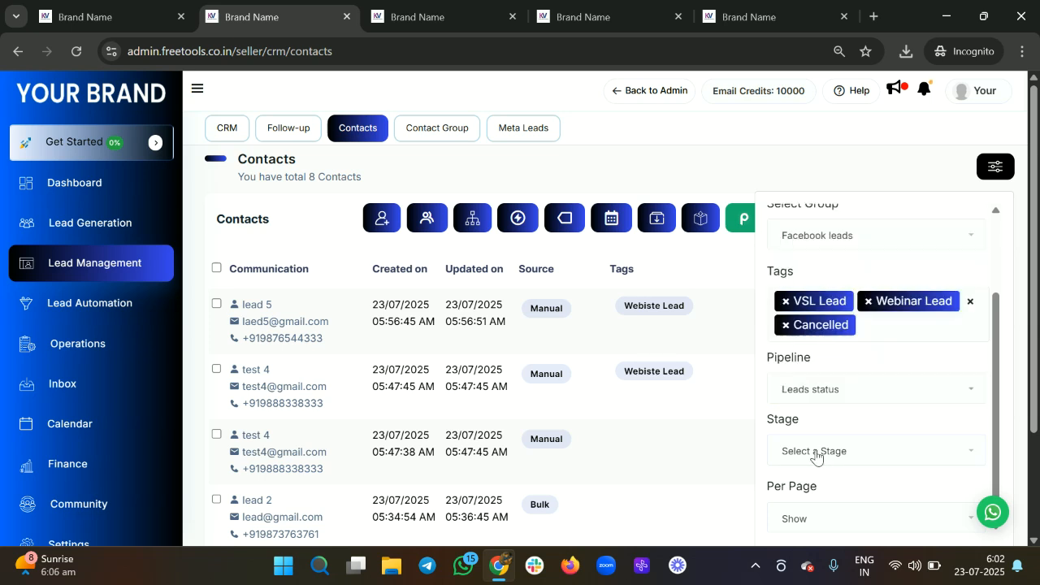
click(812, 458)
click(817, 279)
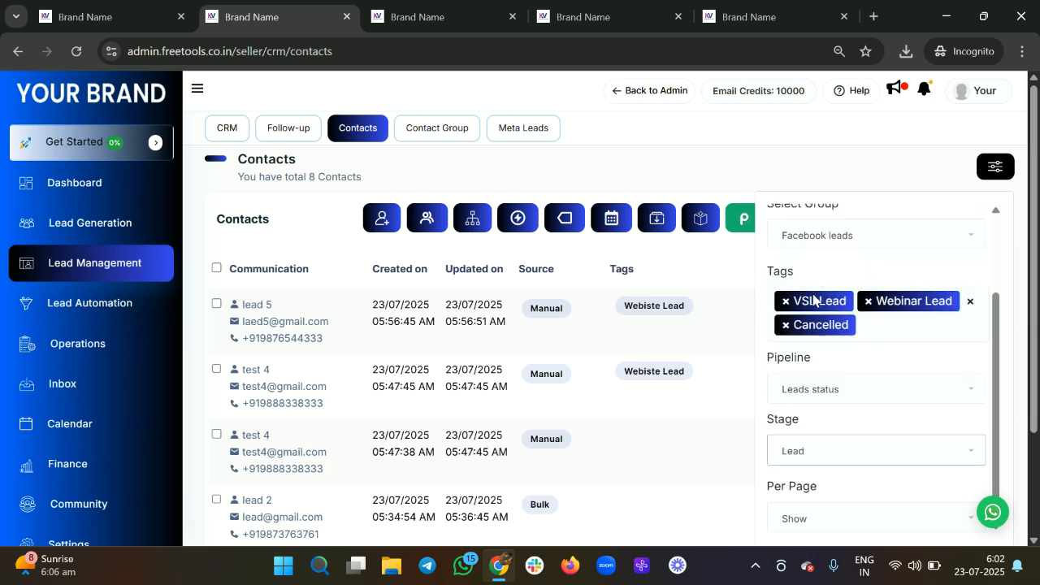
scroll(794, 446, down, 2)
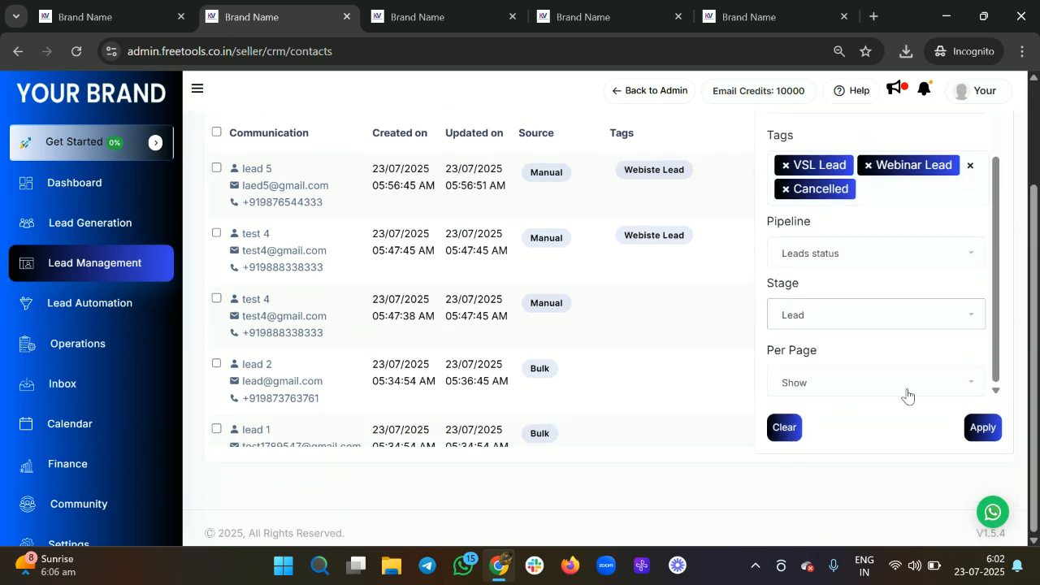
click(880, 379)
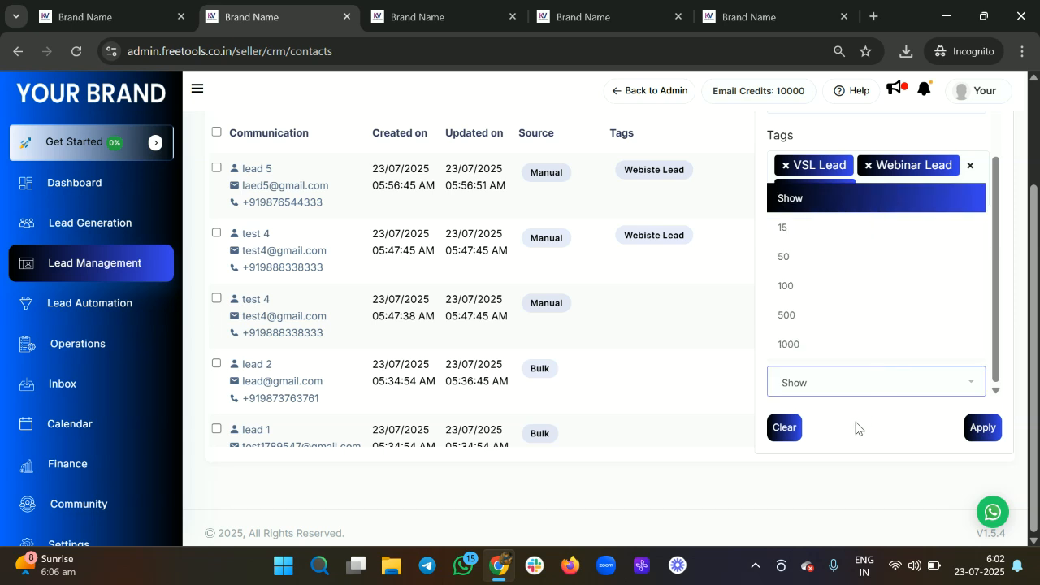
click(844, 317)
click(972, 426)
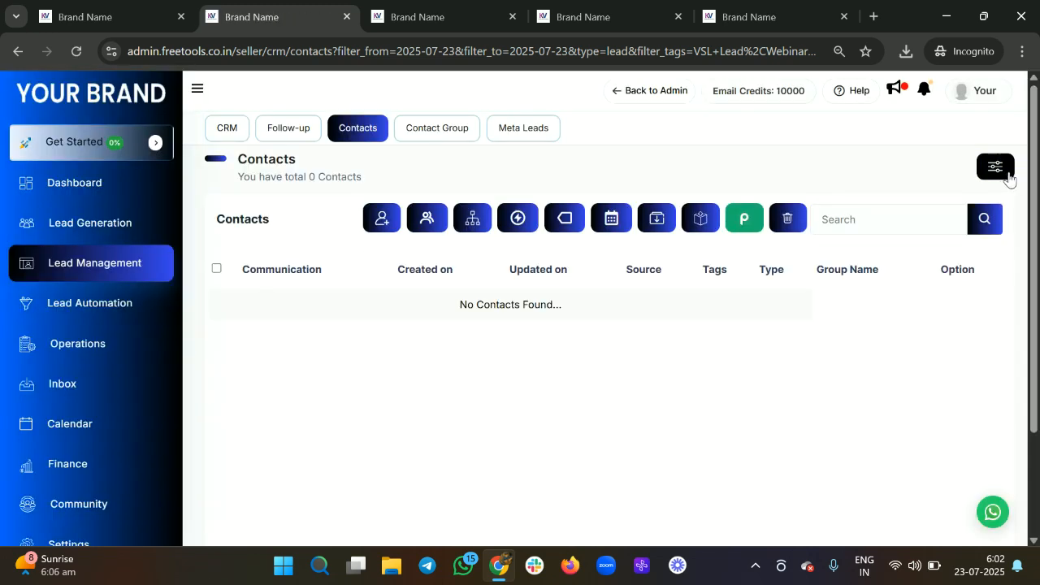
click(1007, 176)
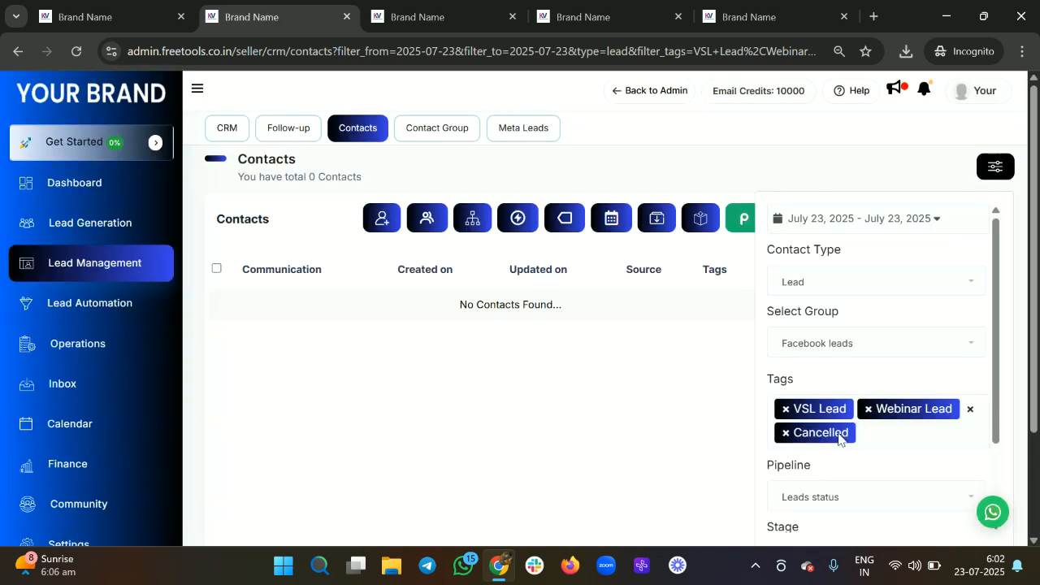
Step: Remove the Cancelled, Webinar Lead and VSL Lead tags and clear the group and contact-type filters
click(785, 432)
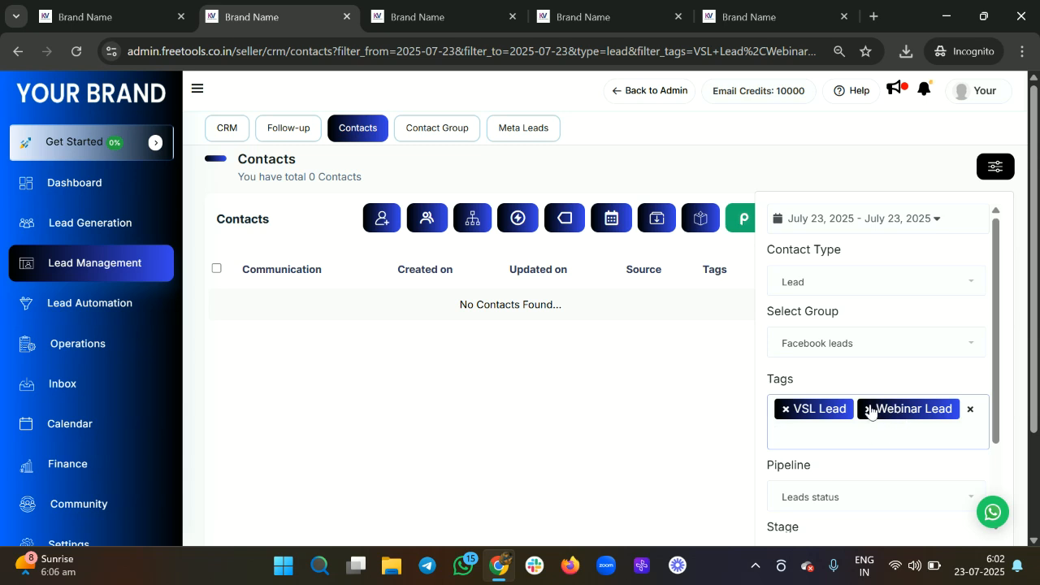
click(868, 409)
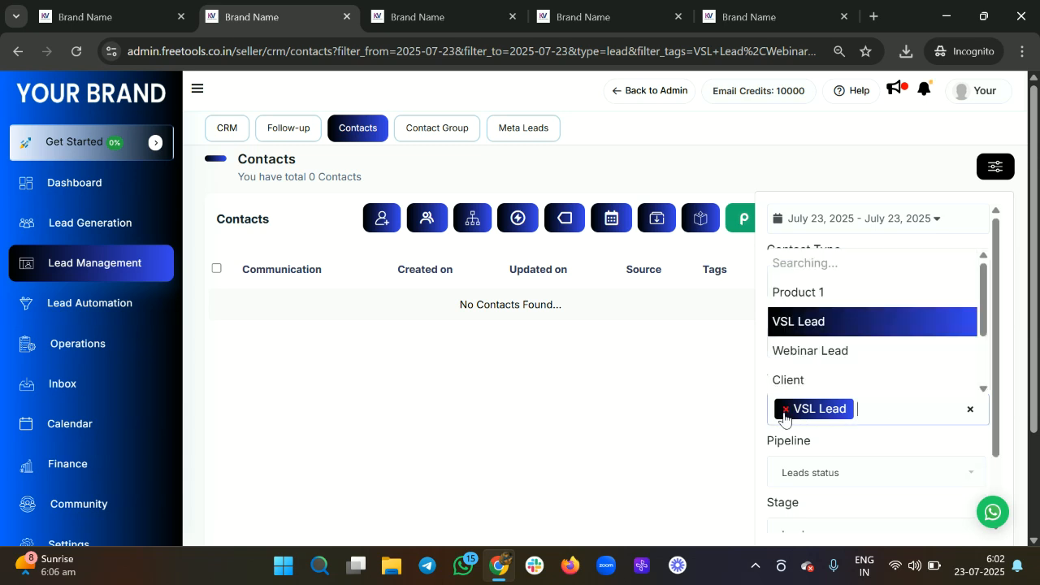
click(783, 410)
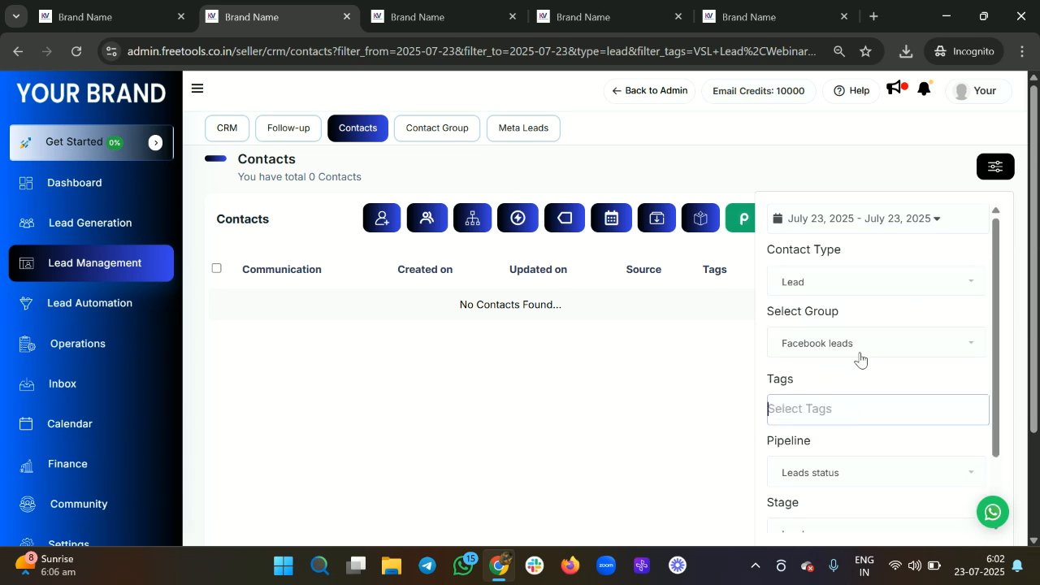
scroll(859, 360, down, 1)
scroll(846, 407, up, 1)
click(850, 358)
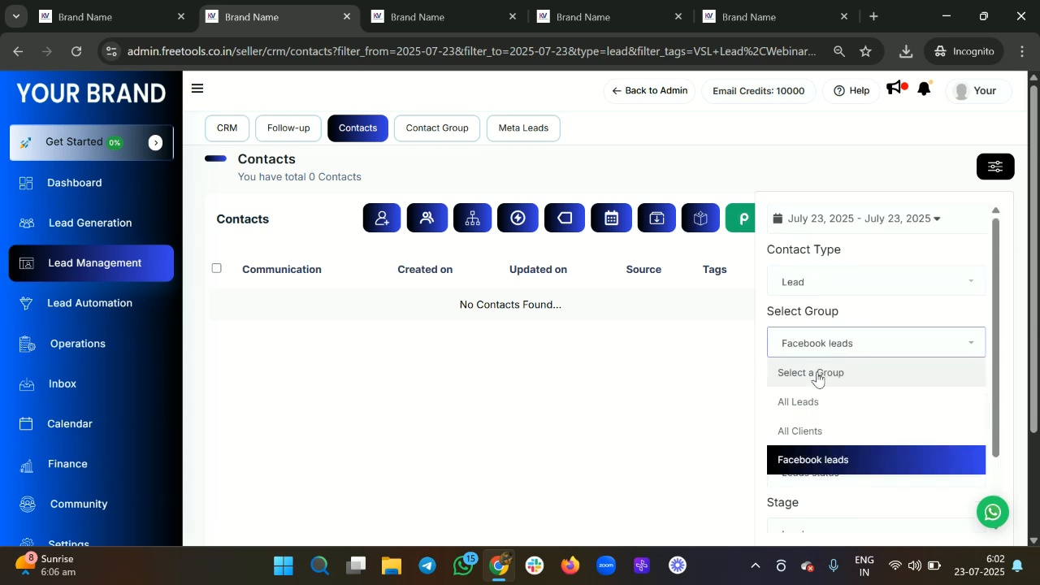
click(815, 371)
click(823, 289)
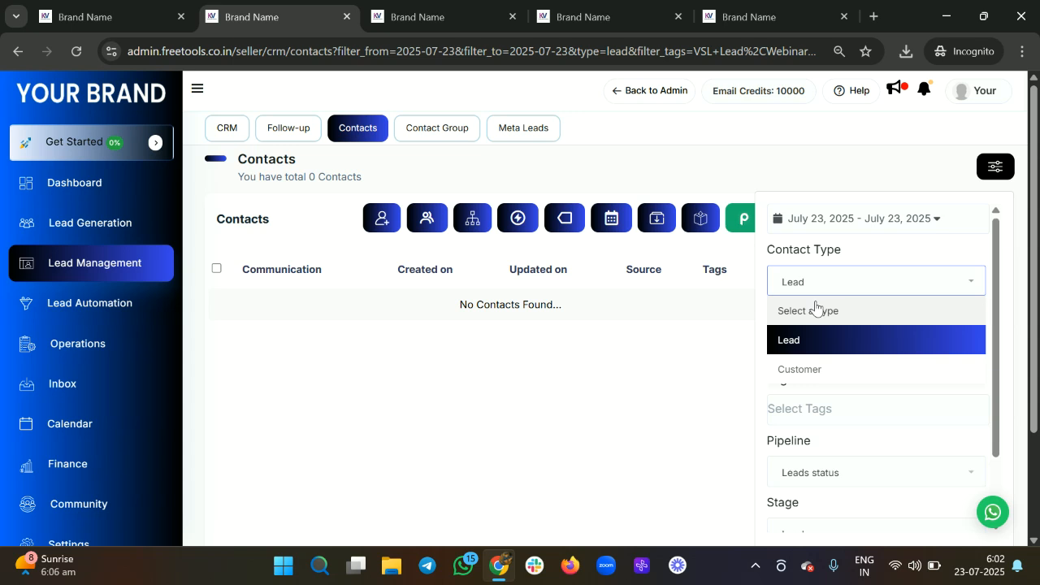
click(817, 310)
scroll(815, 309, down, 1)
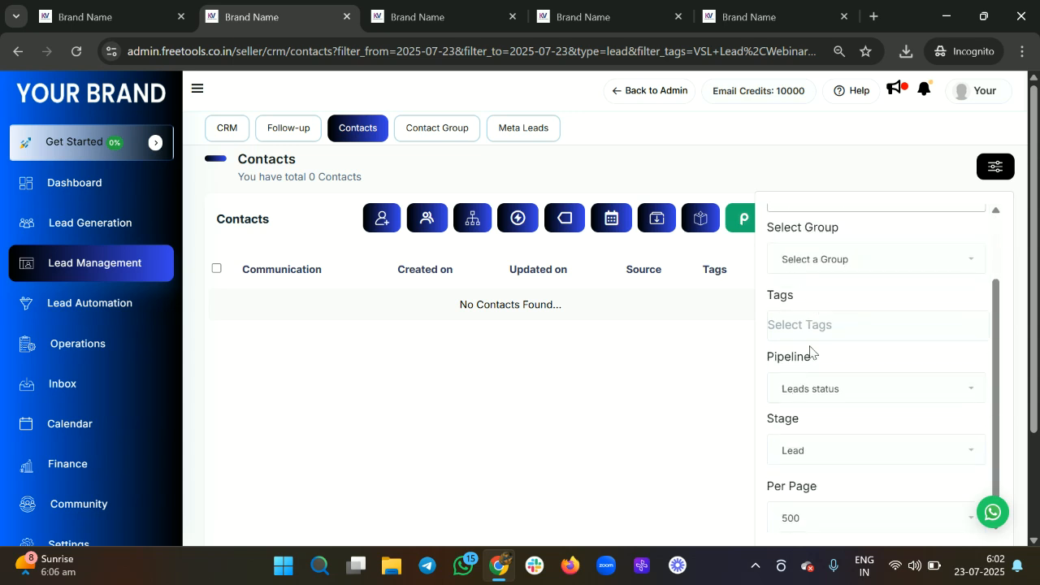
Step: Reapply the filter with the Leads status pipeline kept
click(790, 394)
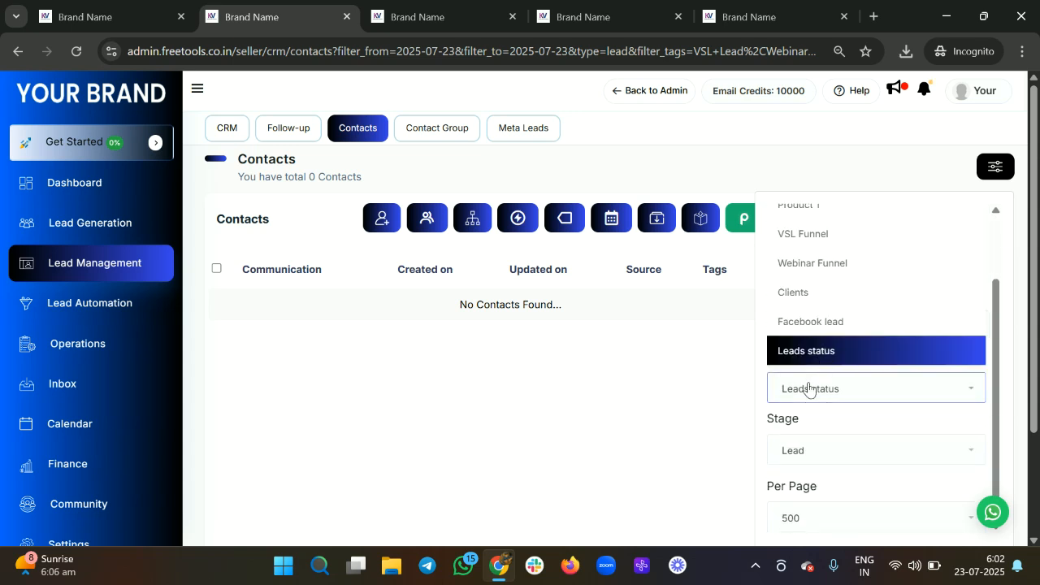
click(807, 388)
scroll(830, 418, down, 1)
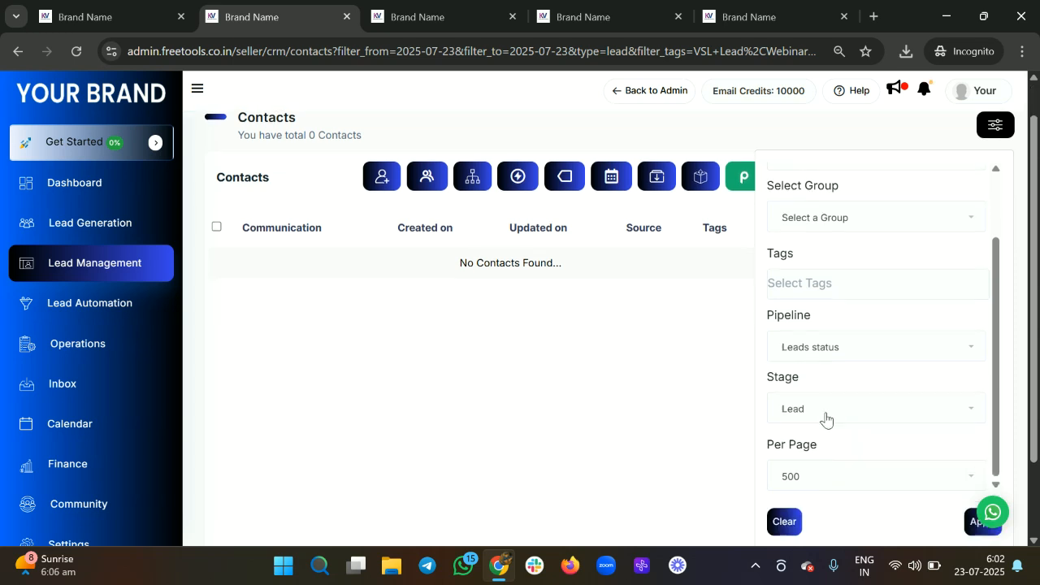
click(969, 517)
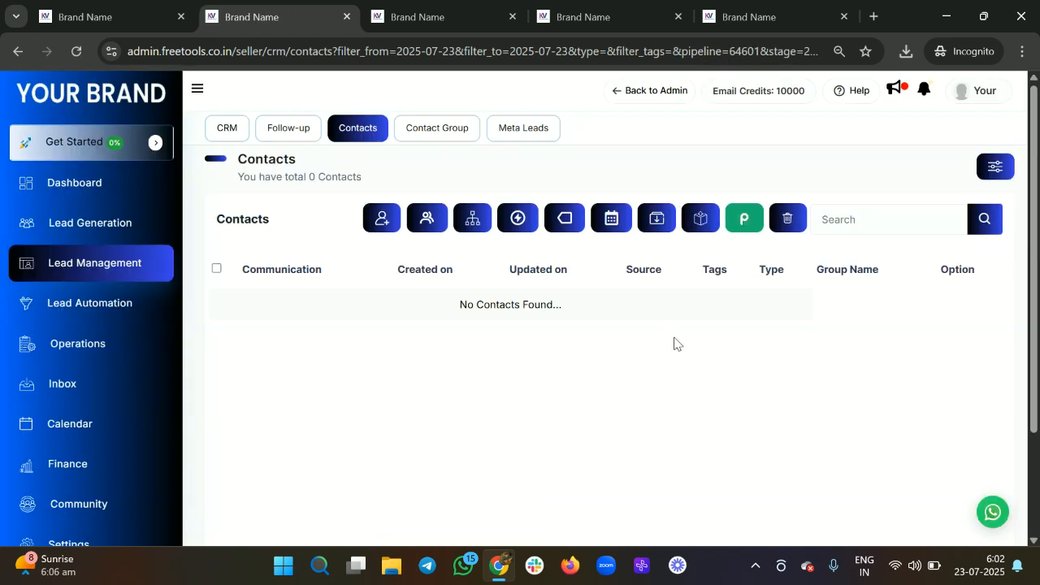
Step: Switch the pipeline to Facebook lead with stage Lead and apply, leaving one contact
click(994, 166)
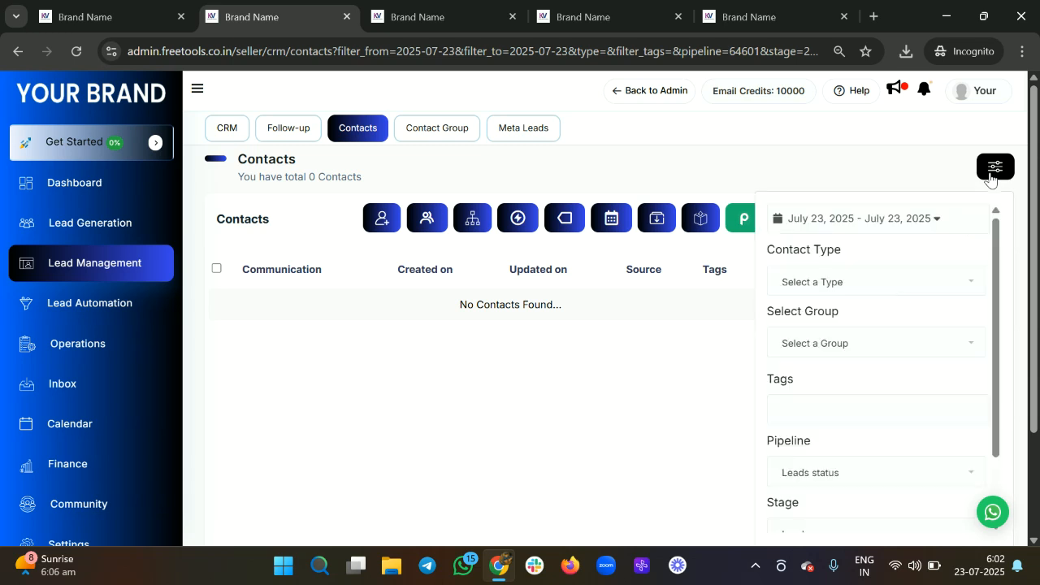
scroll(809, 391, down, 1)
click(804, 398)
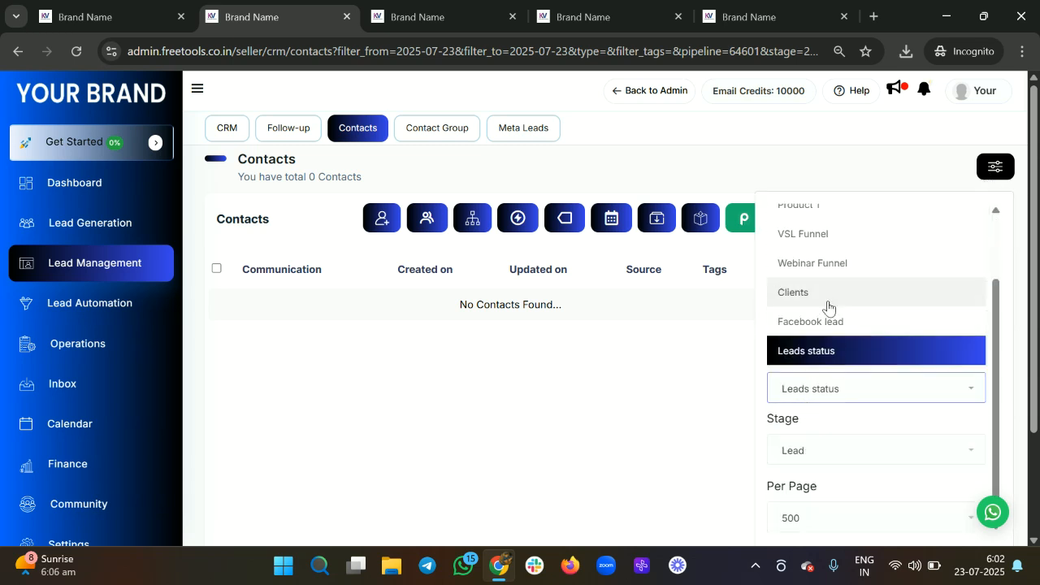
click(817, 322)
scroll(820, 399, down, 1)
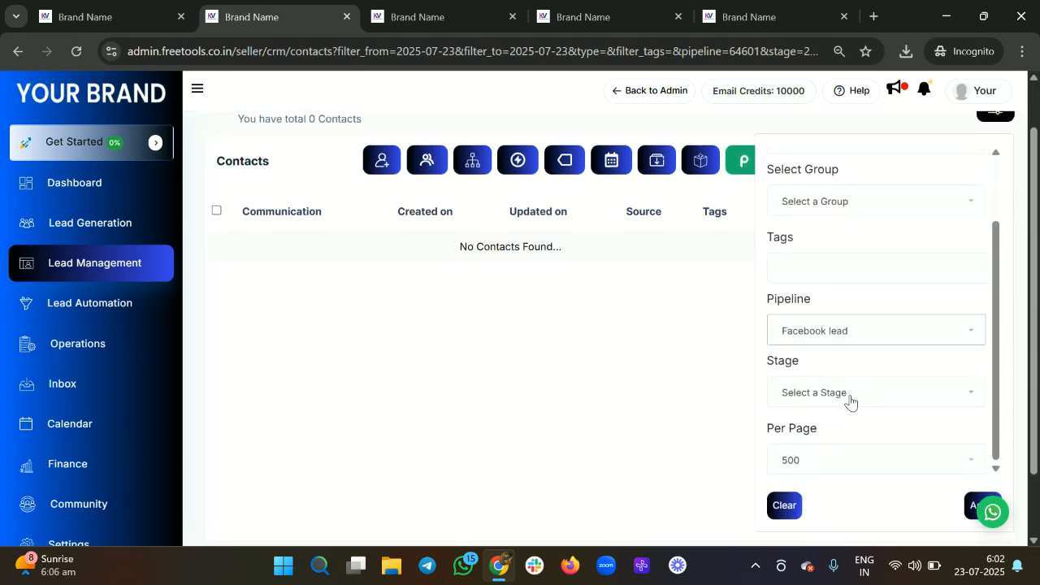
click(806, 395)
click(835, 243)
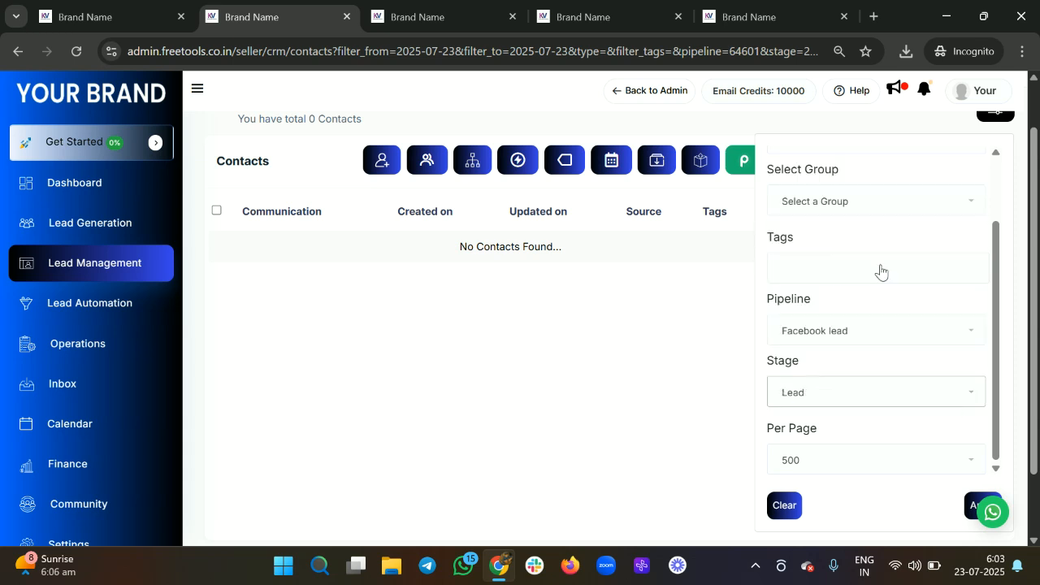
click(966, 506)
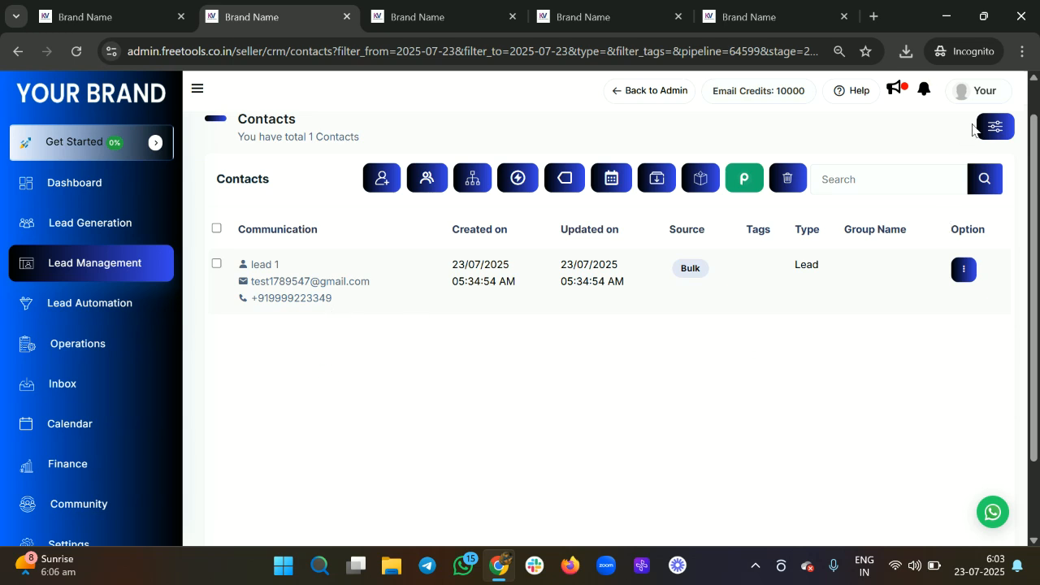
Step: Change the filter's stage to All Stages and apply it, showing two contacts
click(994, 126)
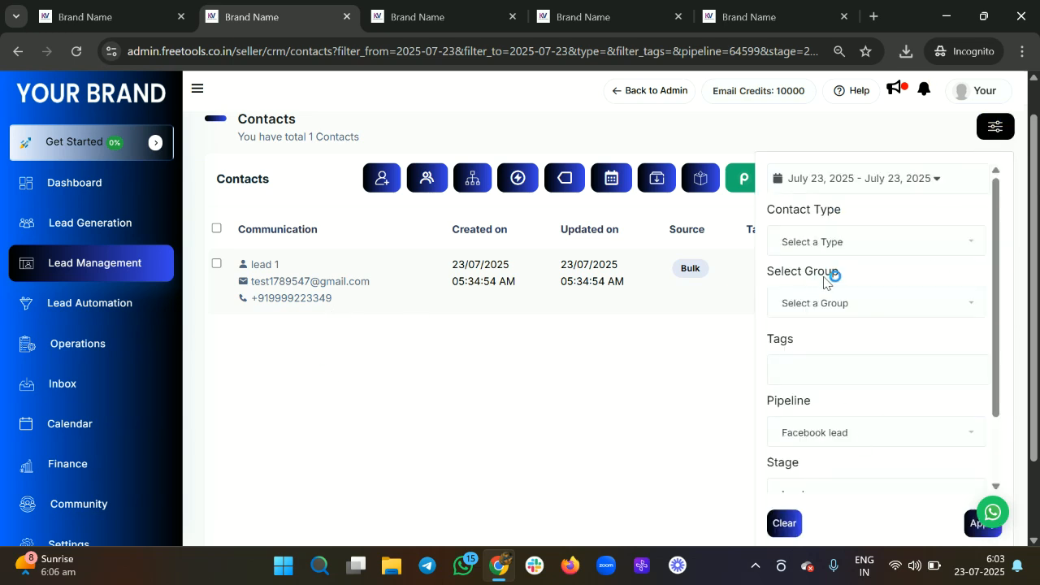
scroll(836, 431, down, 3)
click(831, 413)
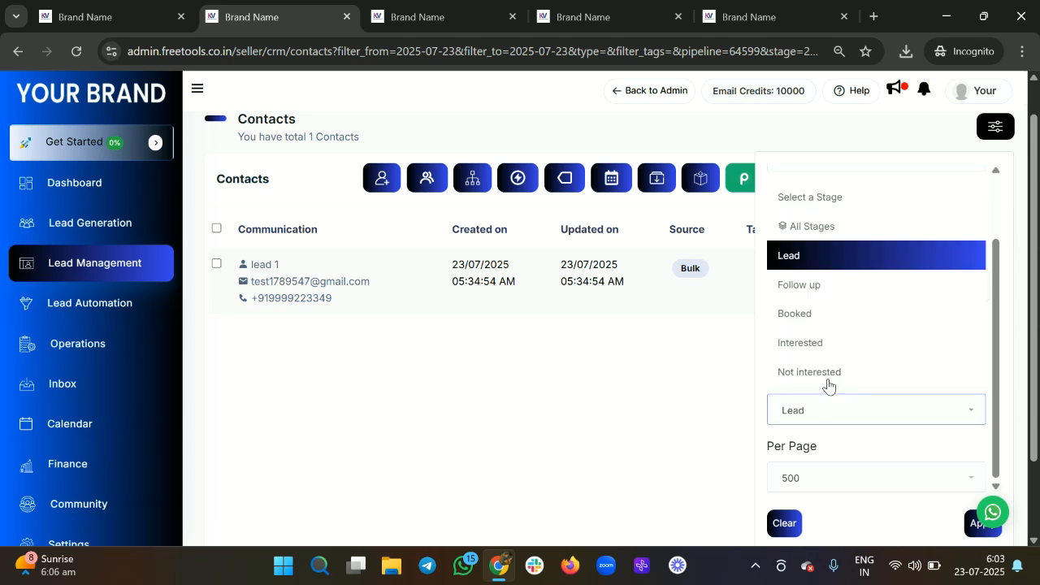
click(842, 232)
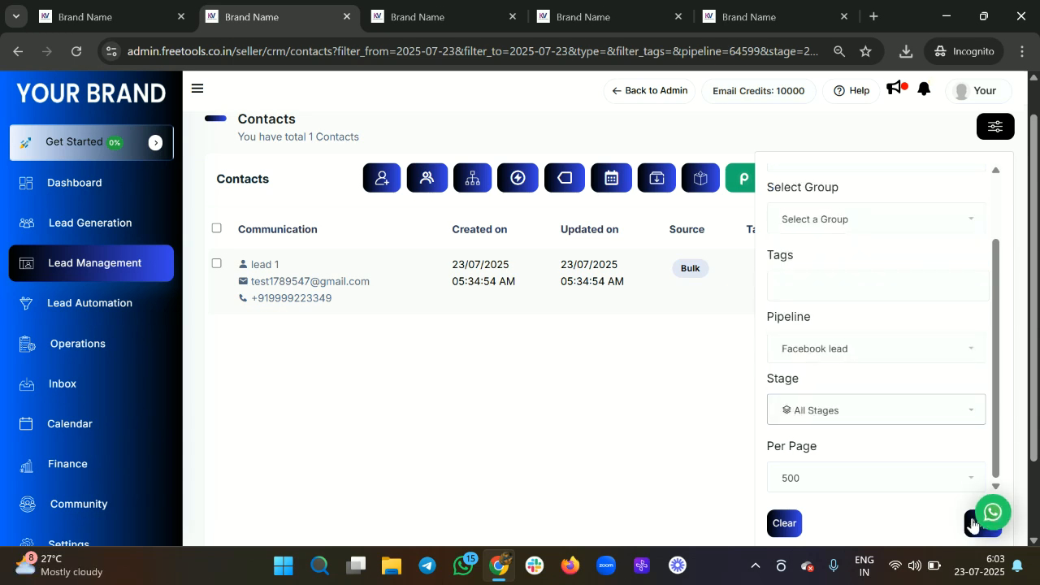
click(972, 524)
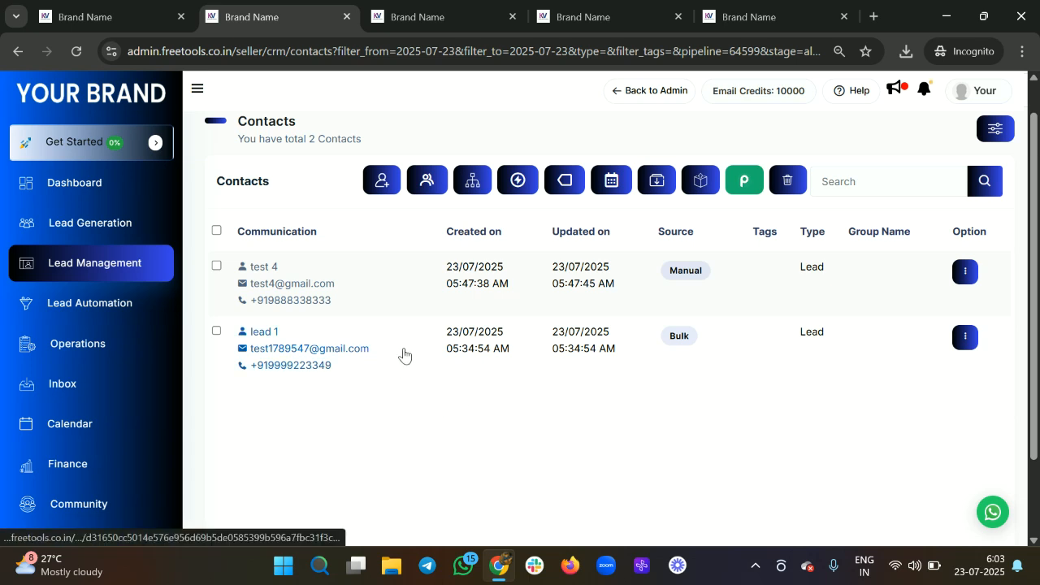
scroll(404, 355, down, 1)
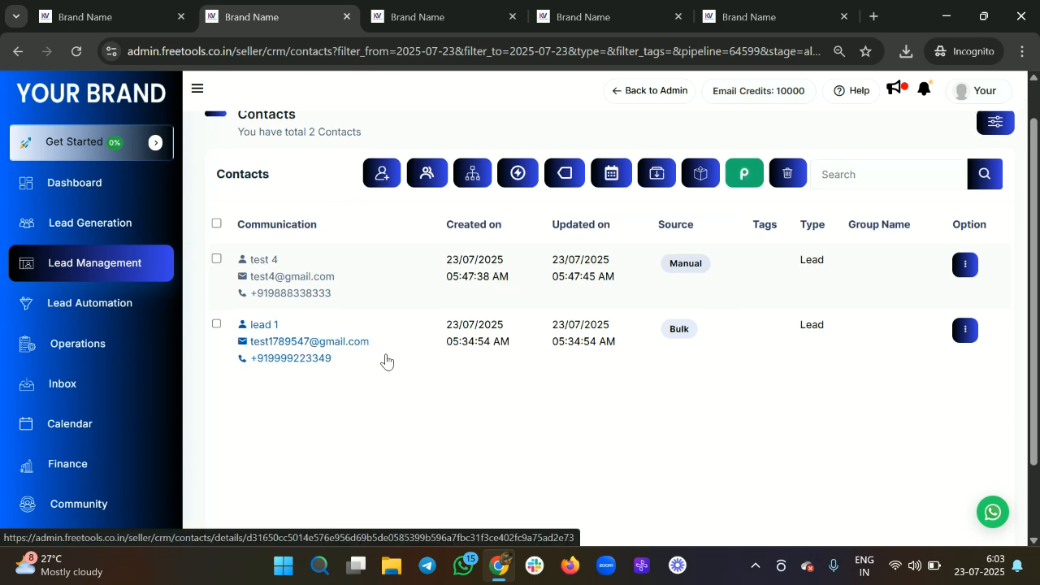
scroll(569, 341, up, 1)
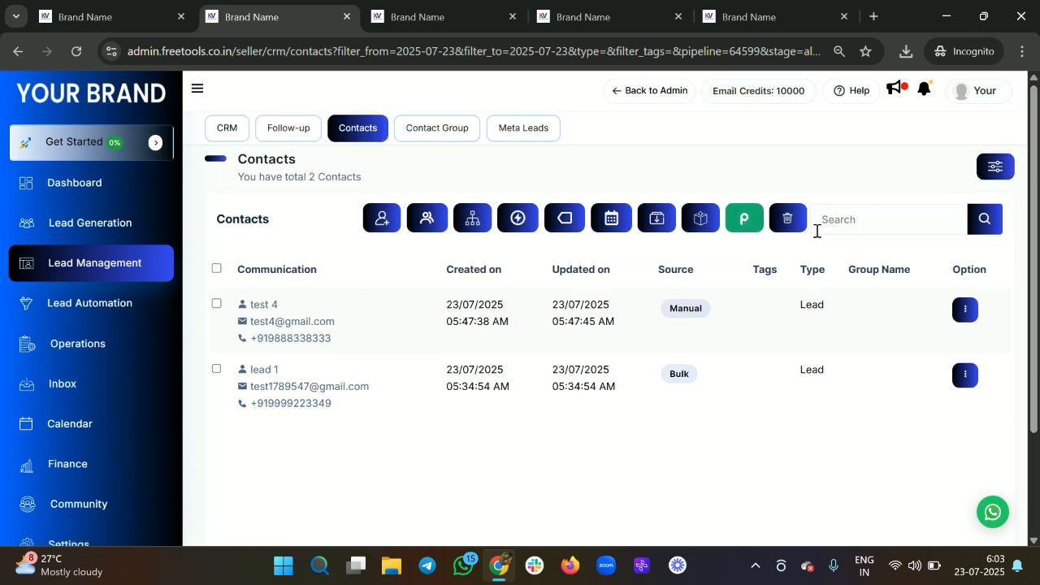
Step: Export the filtered contacts as CSV and save the file as contacts.csv
click(707, 228)
click(674, 282)
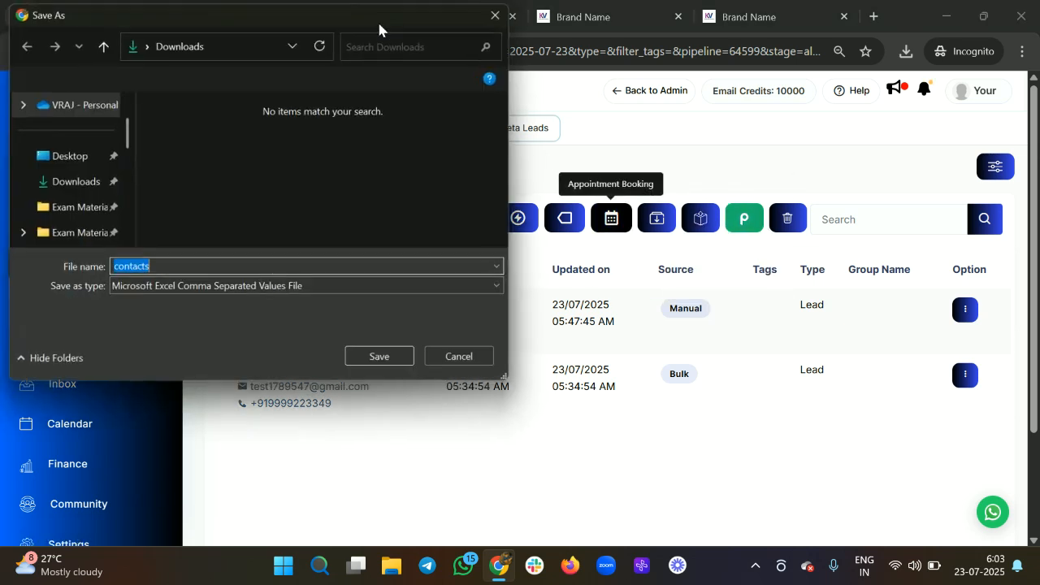
click(380, 357)
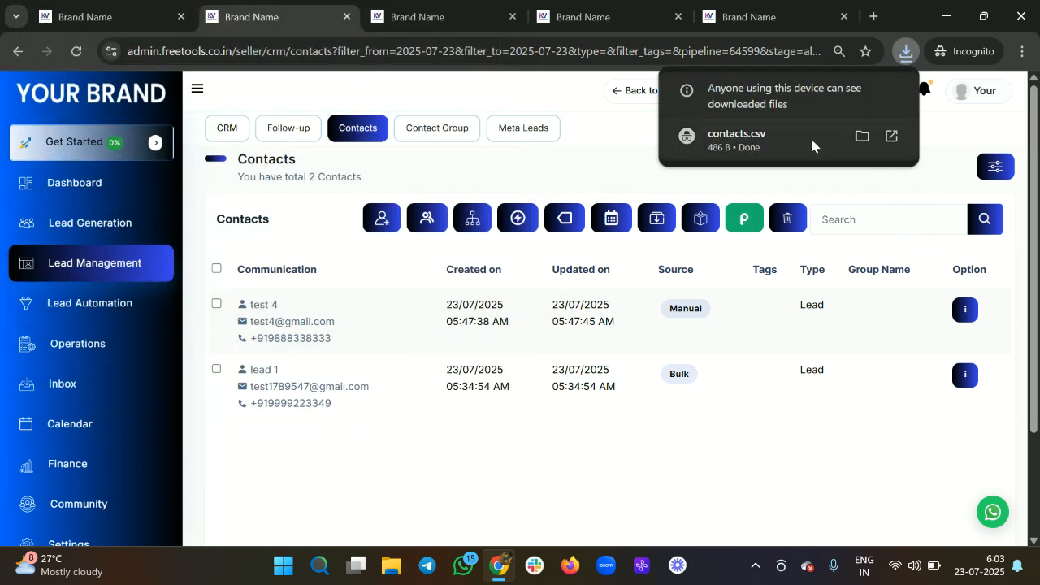
click(800, 135)
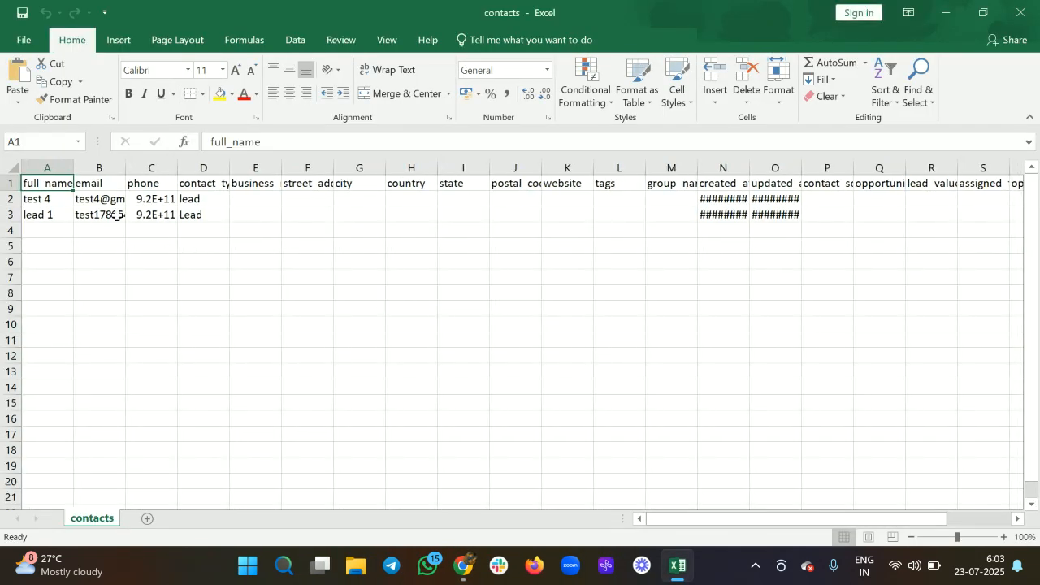
Step: Scroll across the two exported contacts' columns in contacts.csv, then close Excel
scroll(324, 229, right, 4)
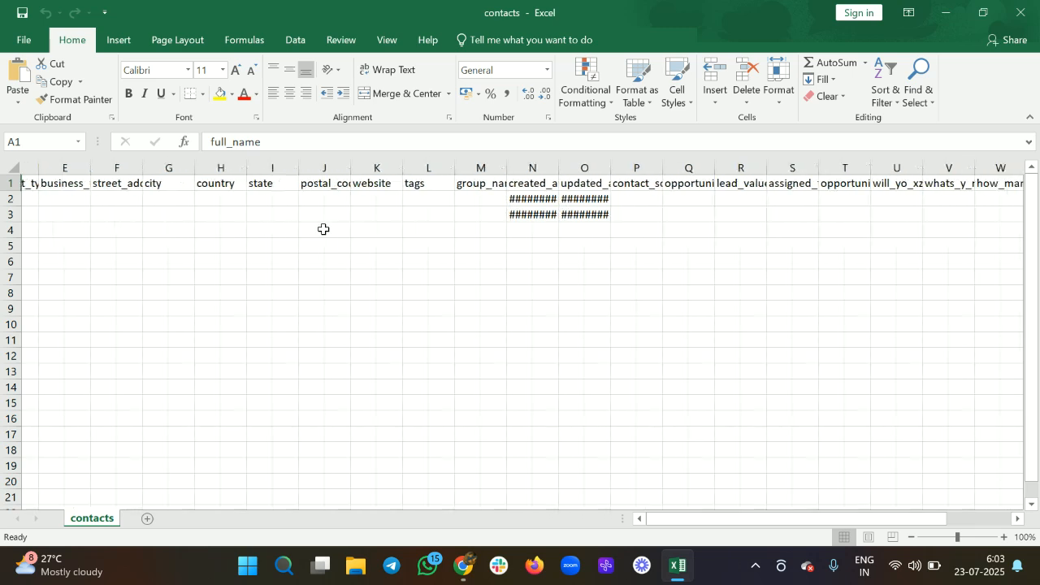
scroll(324, 229, left, 4)
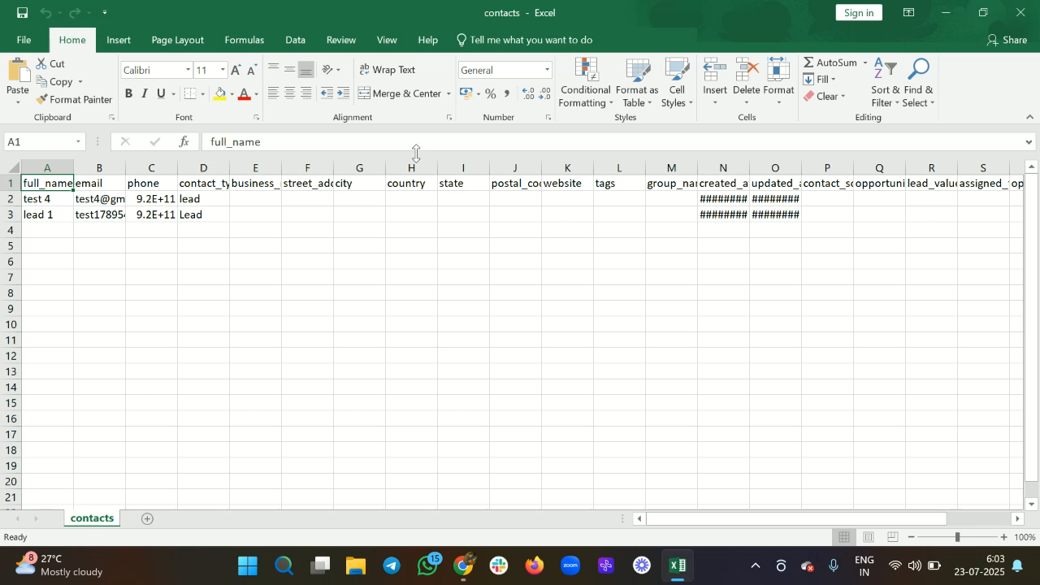
click(1038, 7)
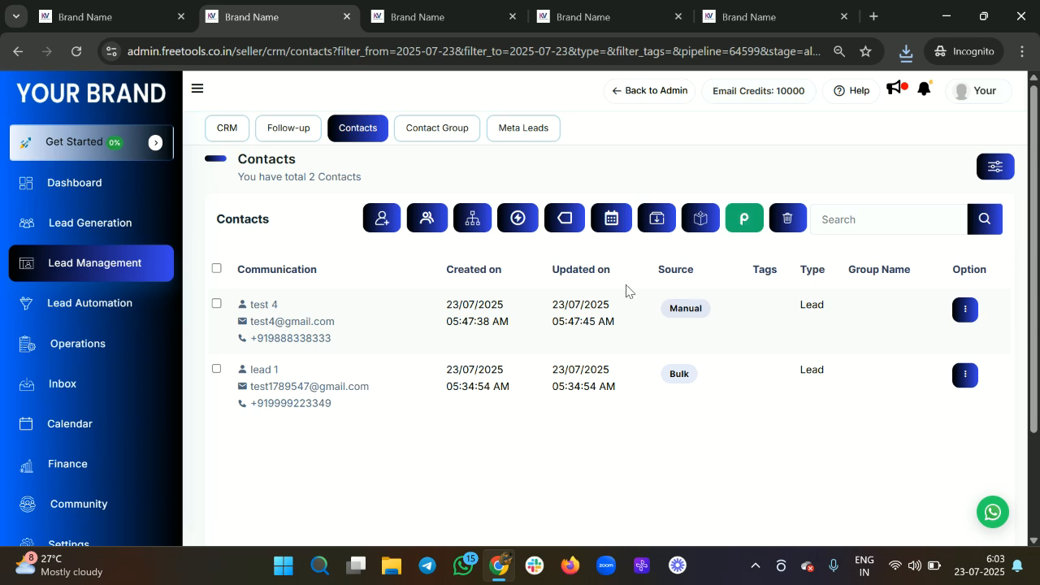
Step: View the Contact Group page, then go to Meta Leads and check its forms list
click(451, 124)
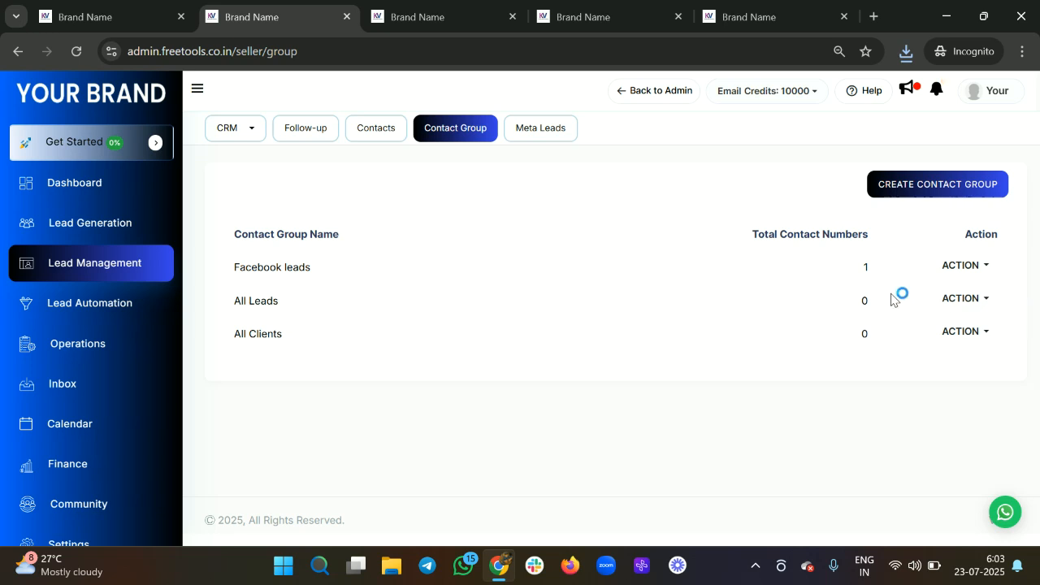
click(547, 126)
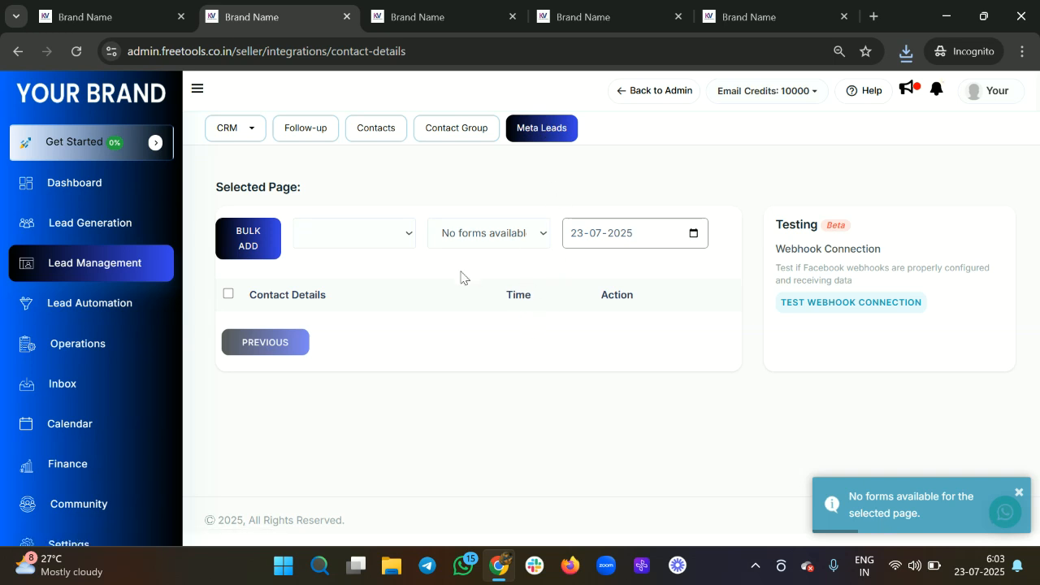
click(528, 244)
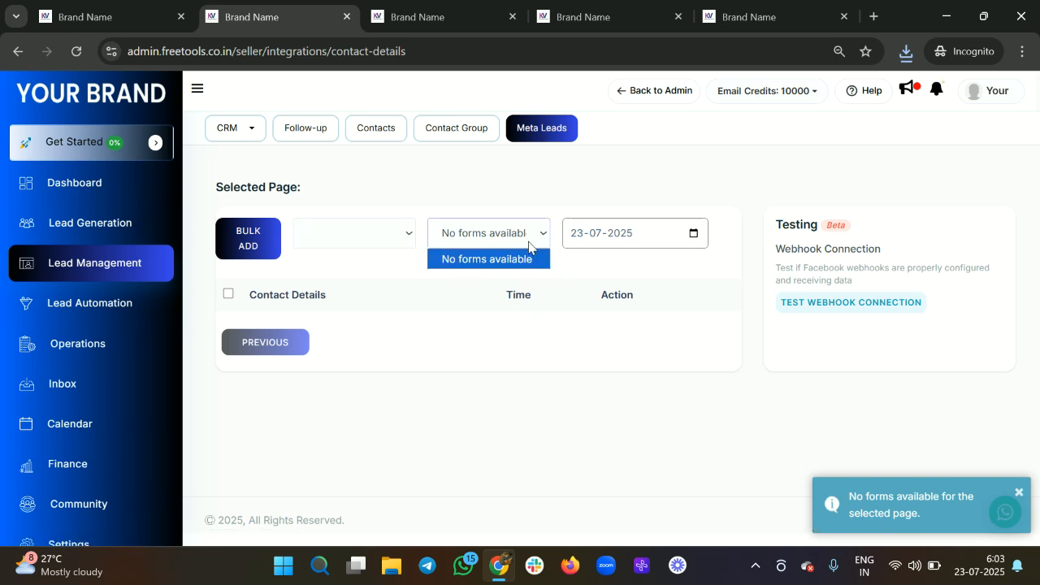
Step: Inspect the Meta Leads date field and forms list, which has no forms available
click(620, 236)
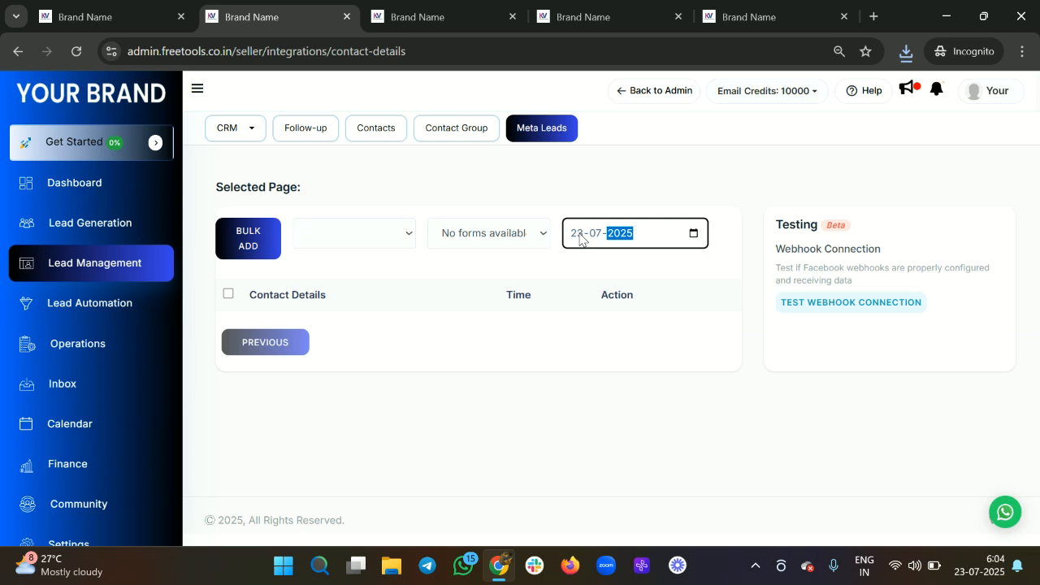
click(580, 239)
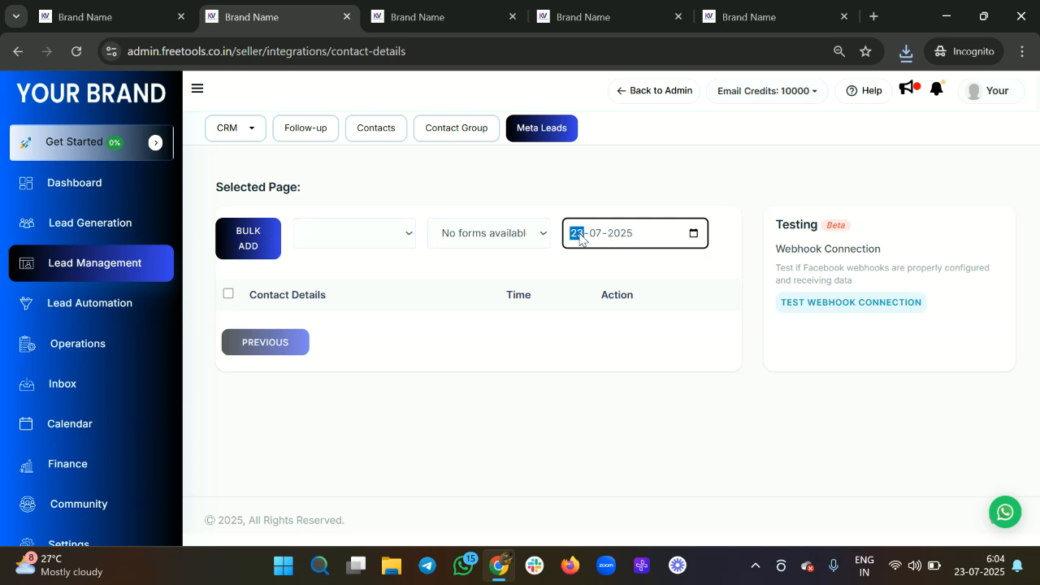
click(463, 246)
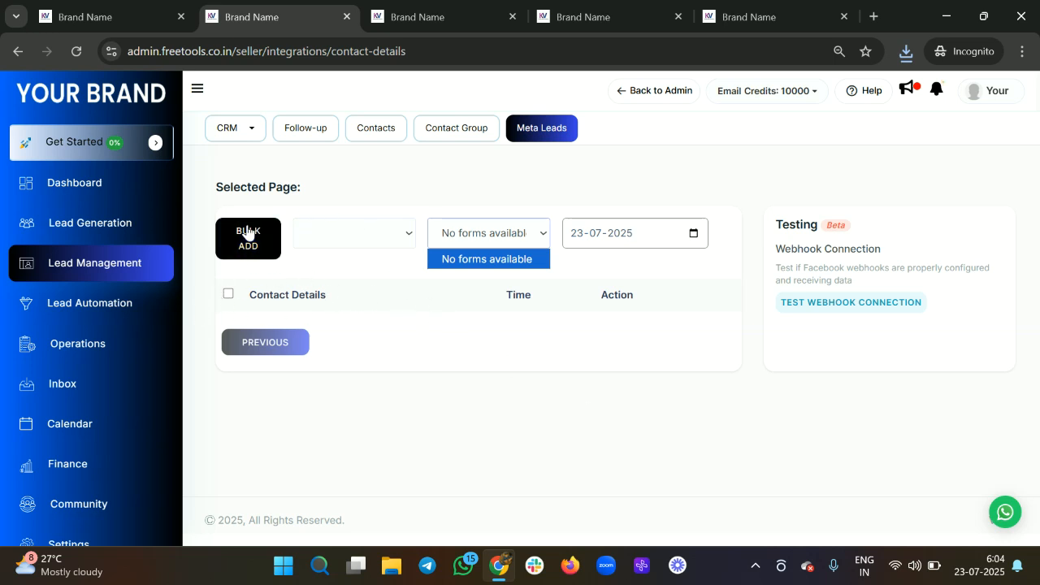
Step: Return to Contacts, then go to CRM > Opportunity, showing 0 total, lead and customer
click(385, 140)
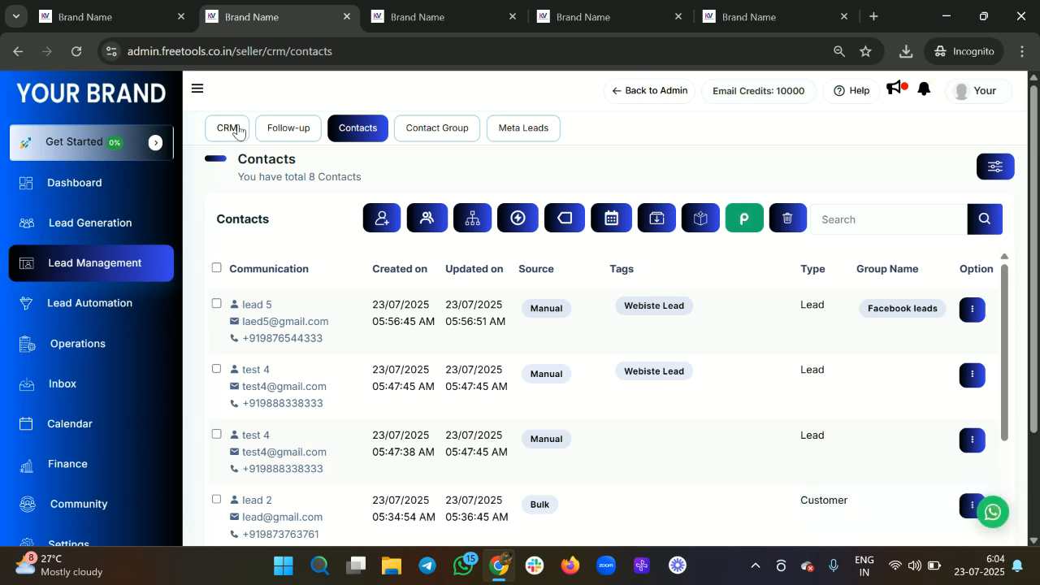
click(236, 130)
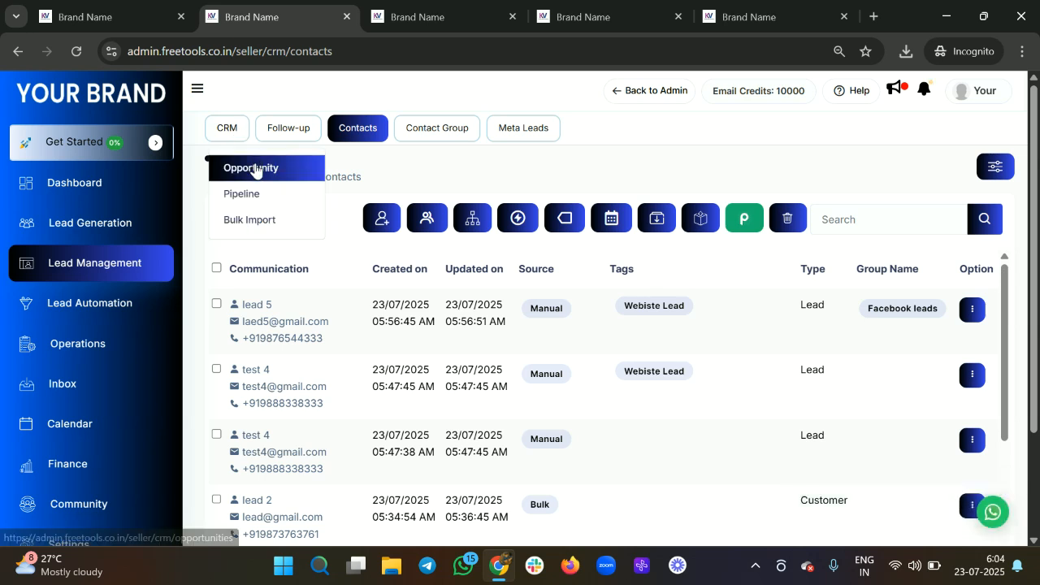
click(255, 168)
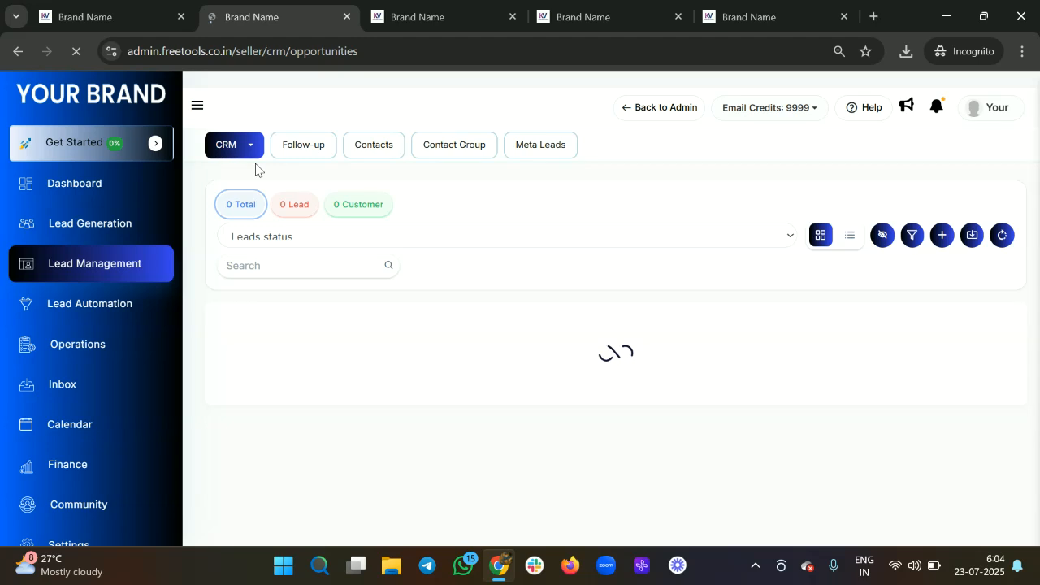